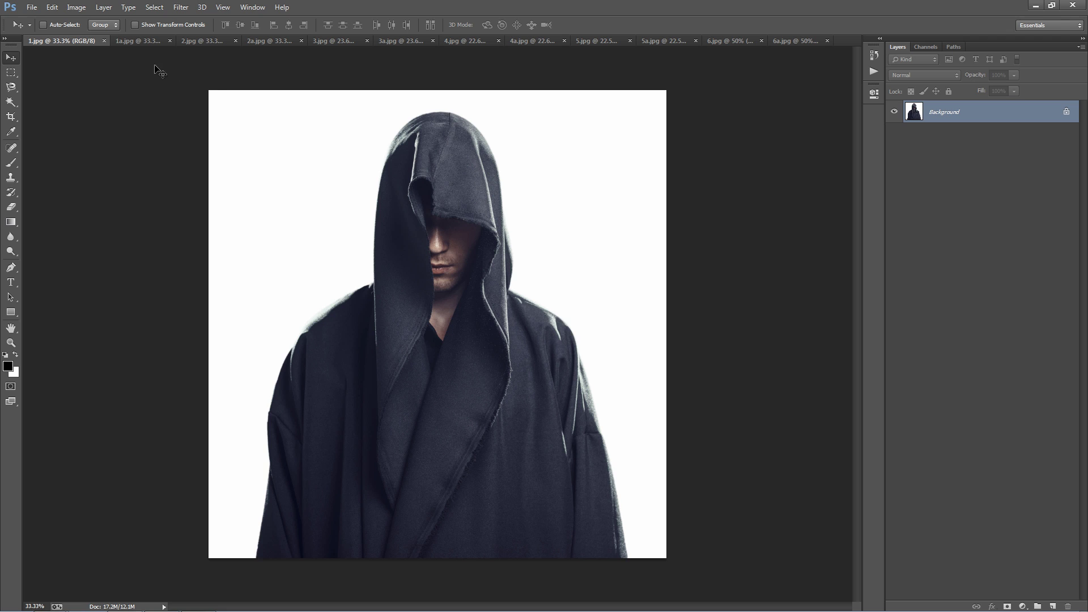
Review the open before-and-after example images in sequence, from 1a.jpg through 6a.jpg.
left_click(130, 40)
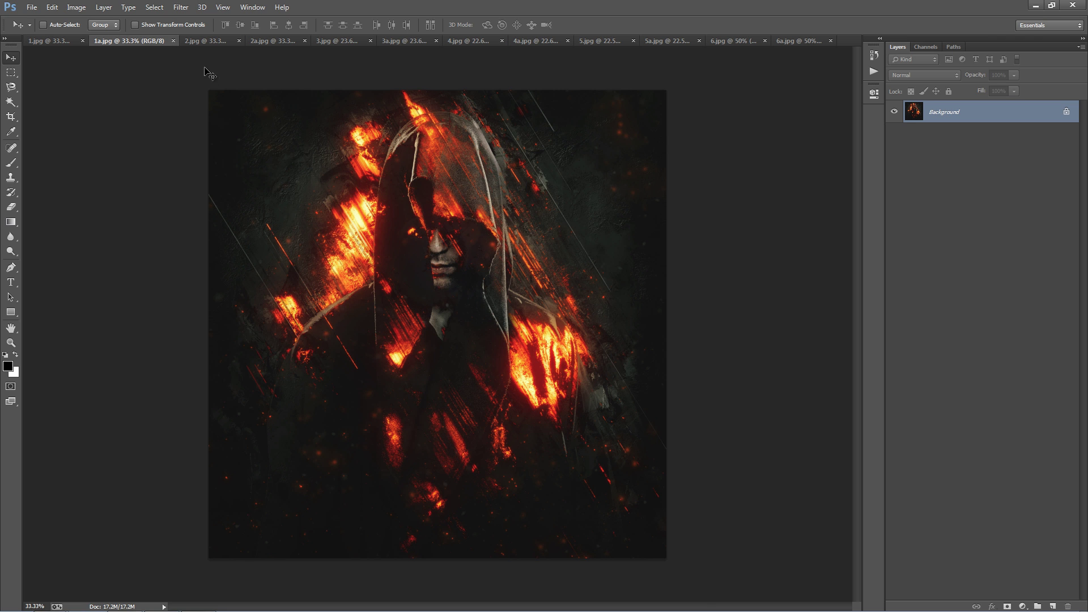
left_click(205, 40)
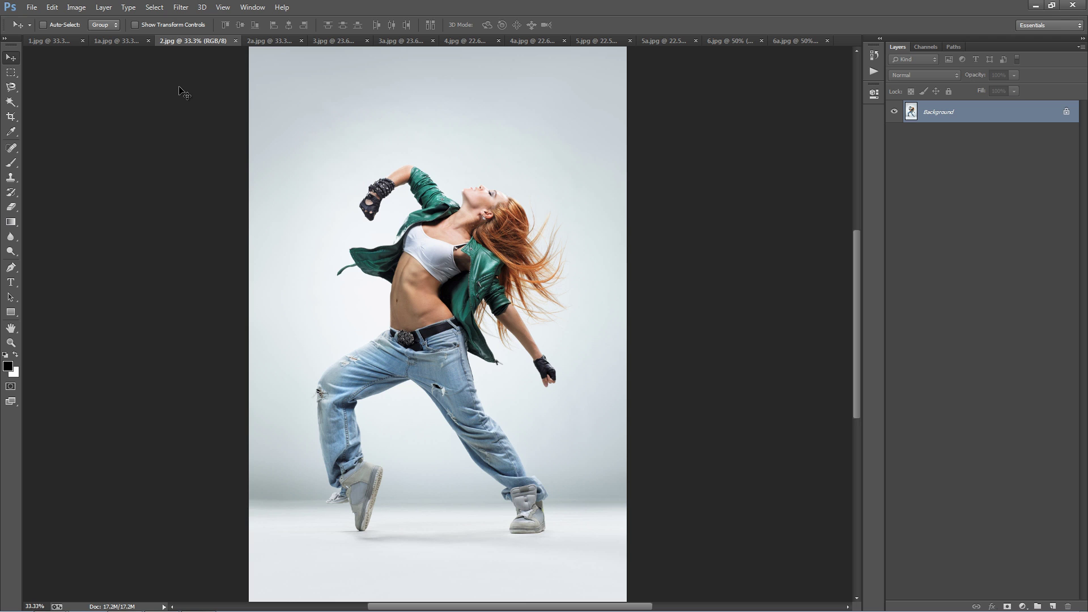
left_click(279, 41)
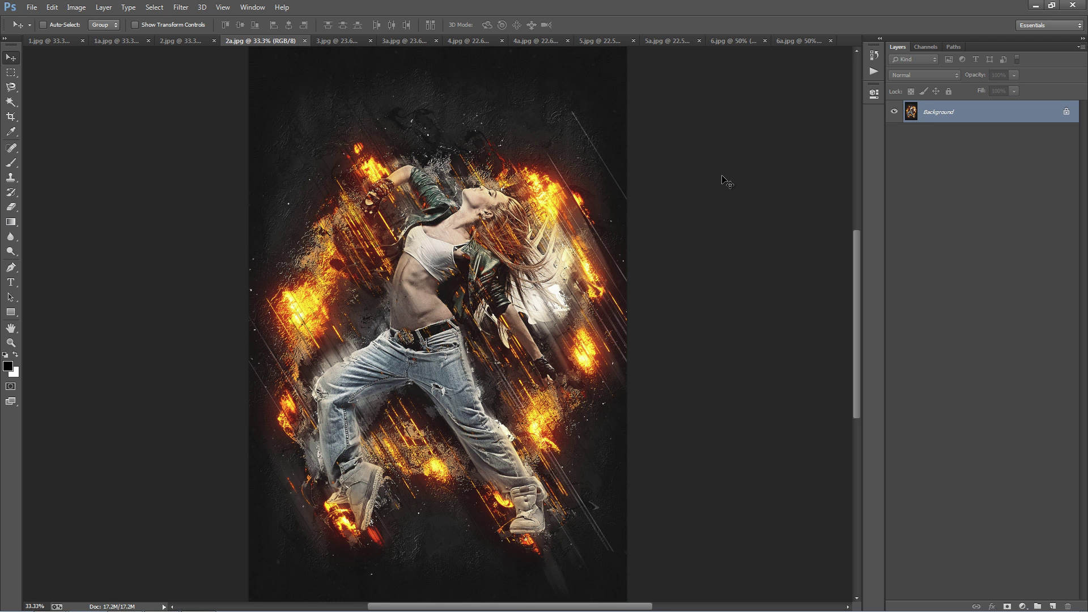
left_click(333, 42)
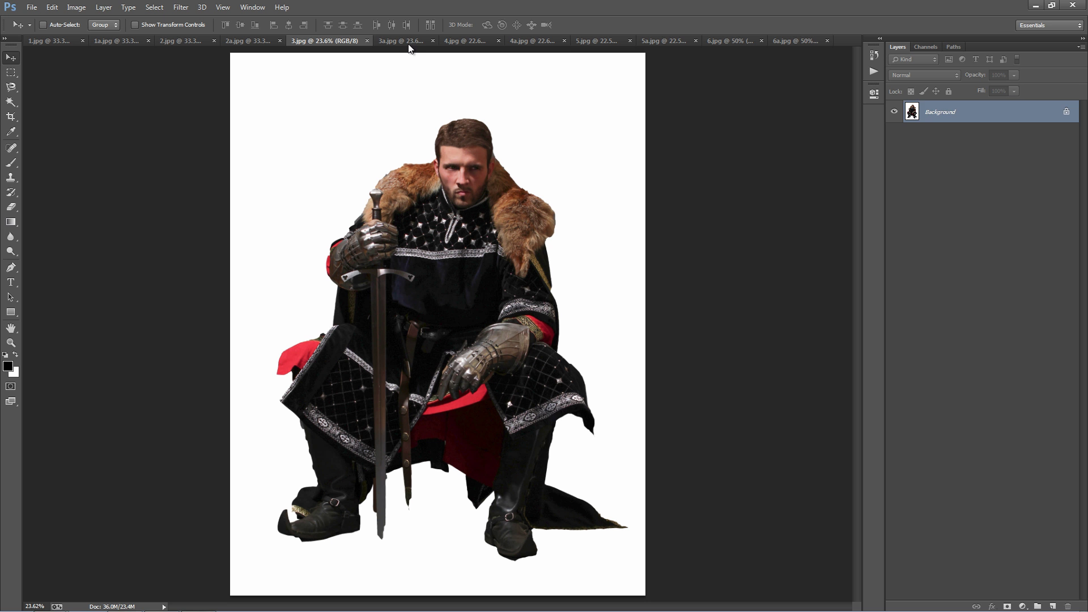
left_click(410, 41)
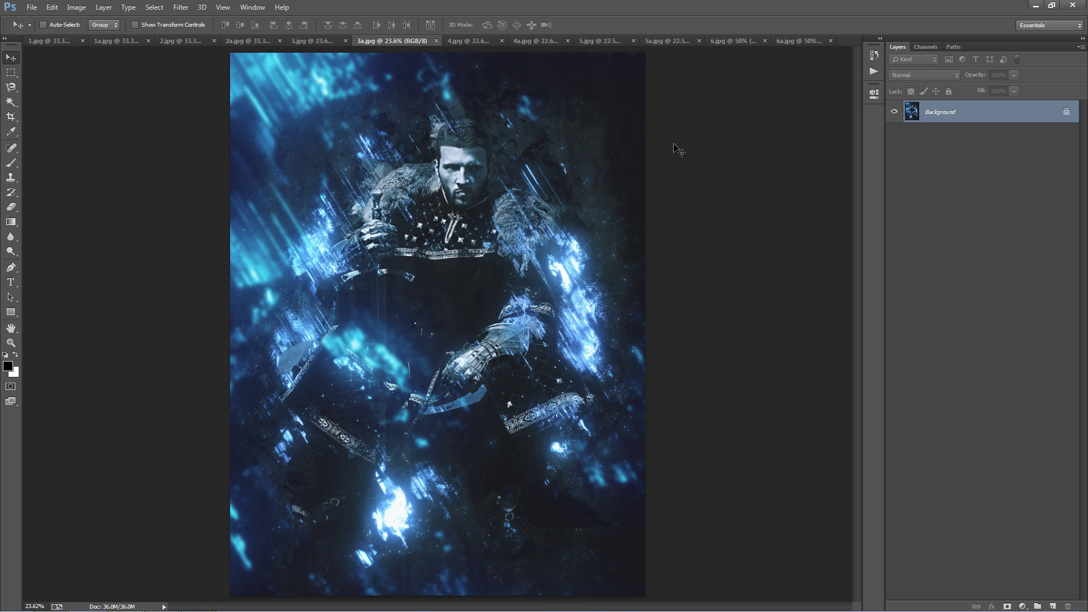
left_click(465, 41)
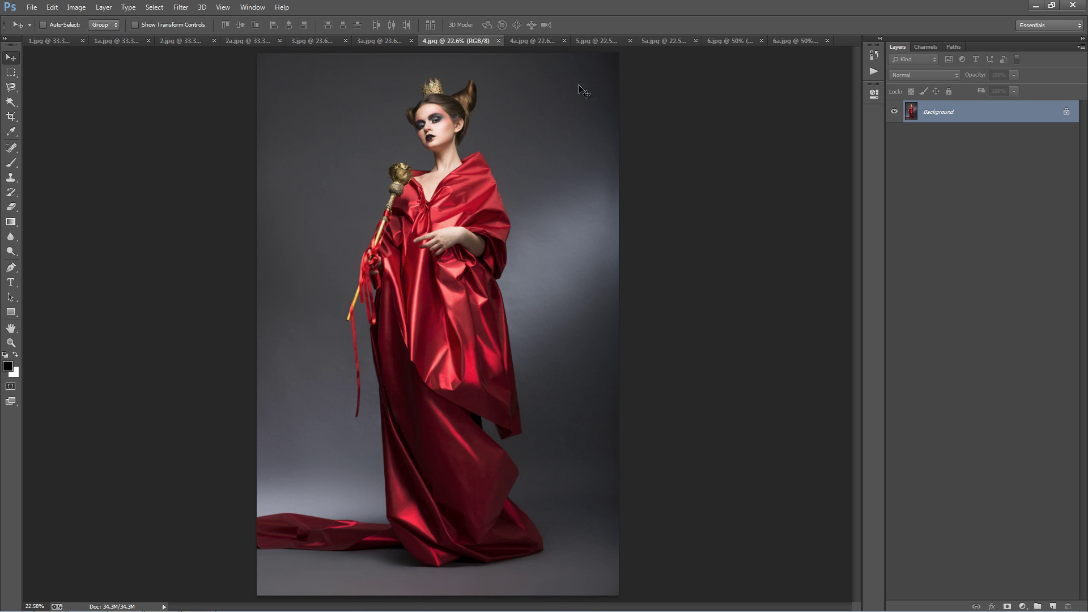
left_click(533, 41)
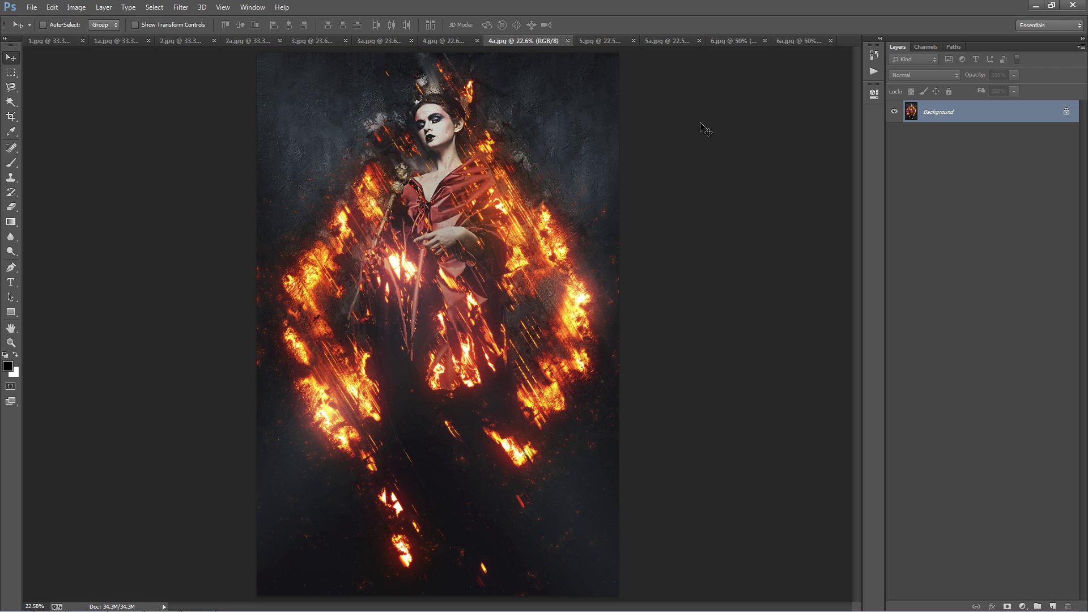
left_click(607, 40)
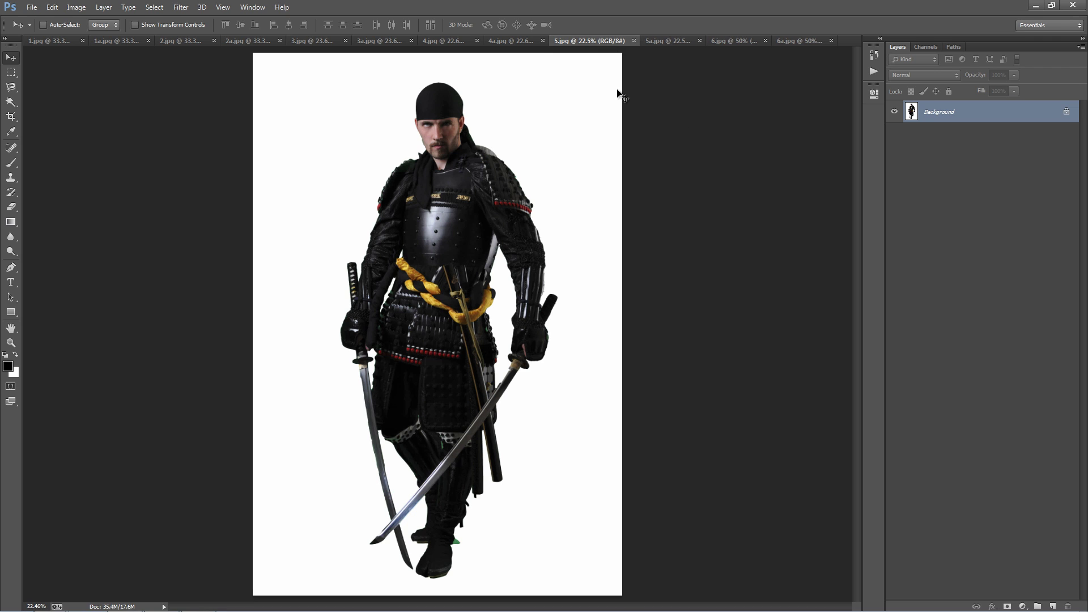
left_click(662, 41)
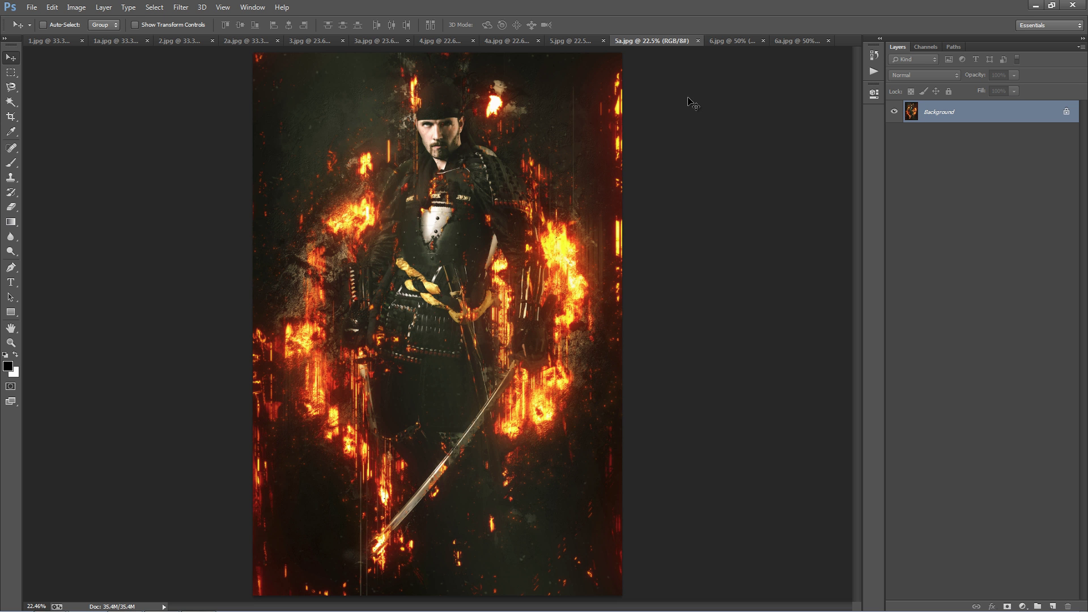
left_click(732, 42)
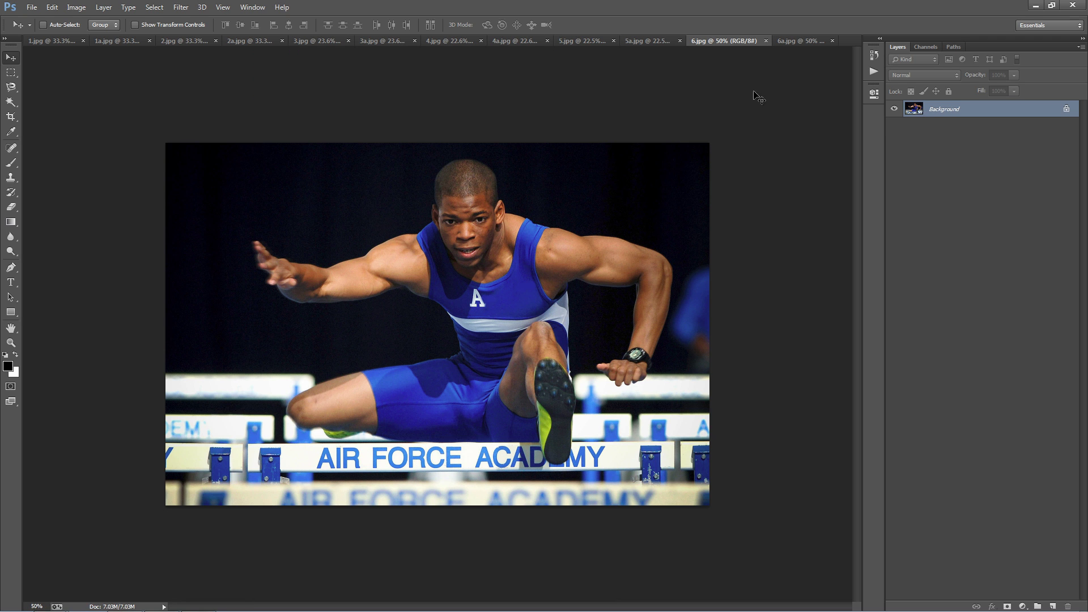
left_click(797, 39)
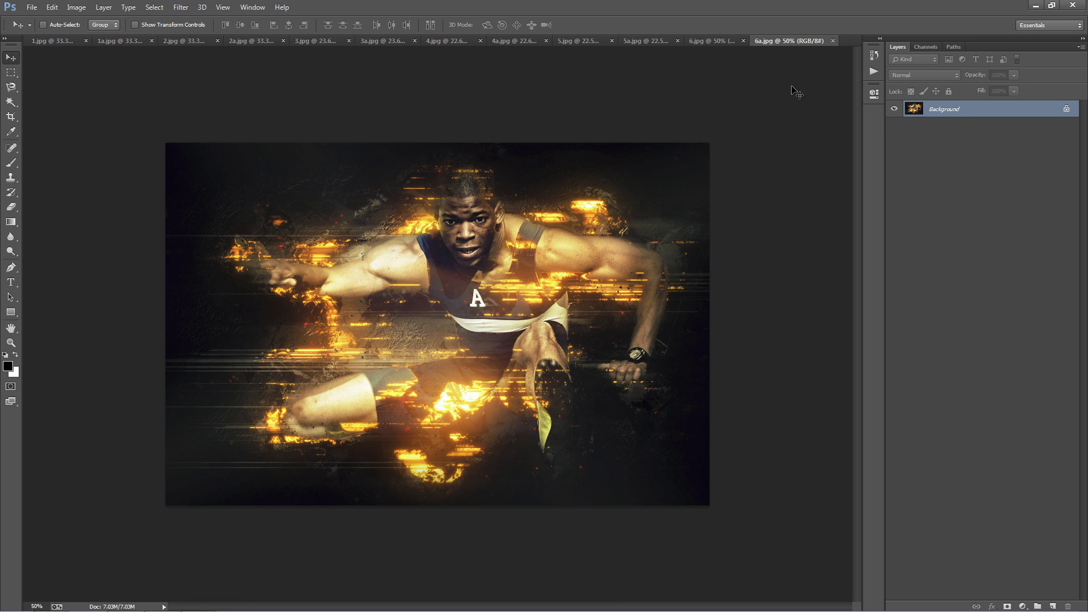
Close all the open example images, from 6a.jpg back to 1.jpg.
key("ctrl+w")
key("ctrl+w")
key("ctrl+w")
key("ctrl+w")
key("ctrl+w")
key("ctrl+w")
key("ctrl+w")
key("ctrl+w")
key("ctrl+w")
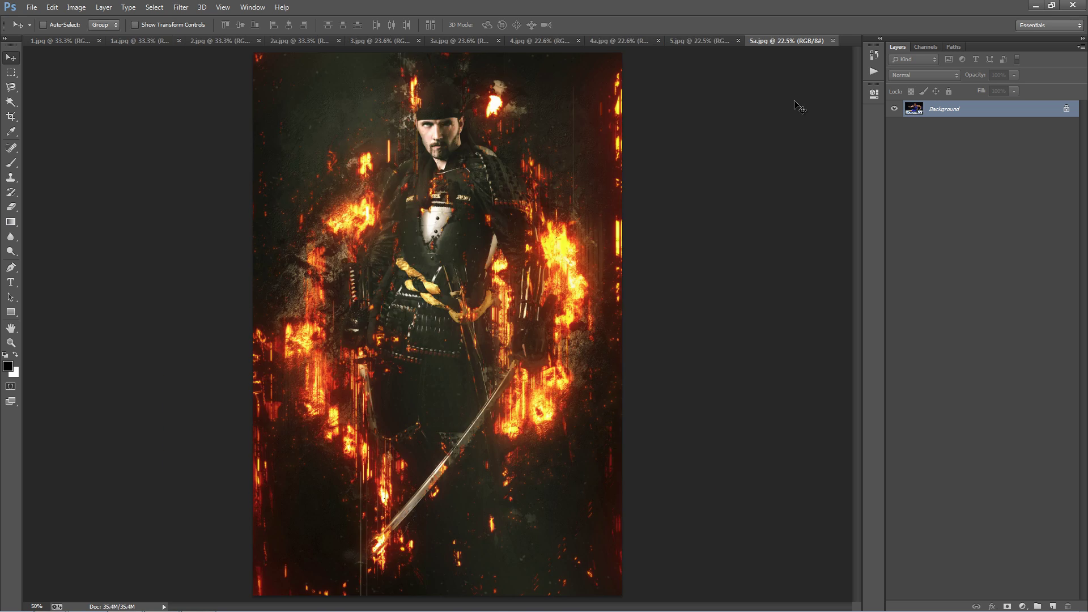
key("ctrl+w")
key("ctrl+w")
key("ctrl+w")
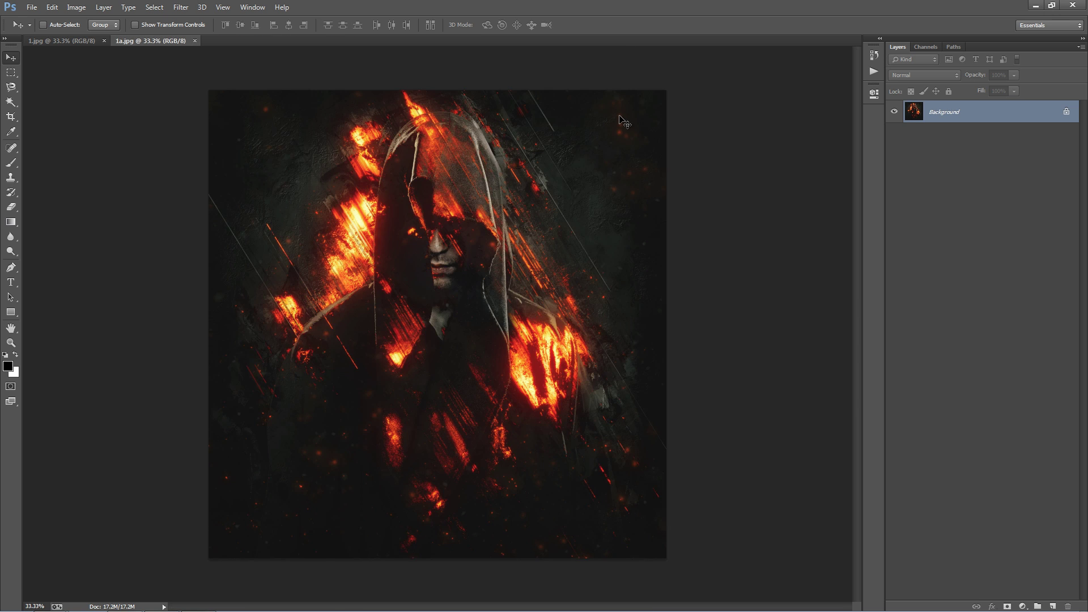
Open Photo.jpg from the Fury 3 folder and fit it to the screen.
key("ctrl+o")
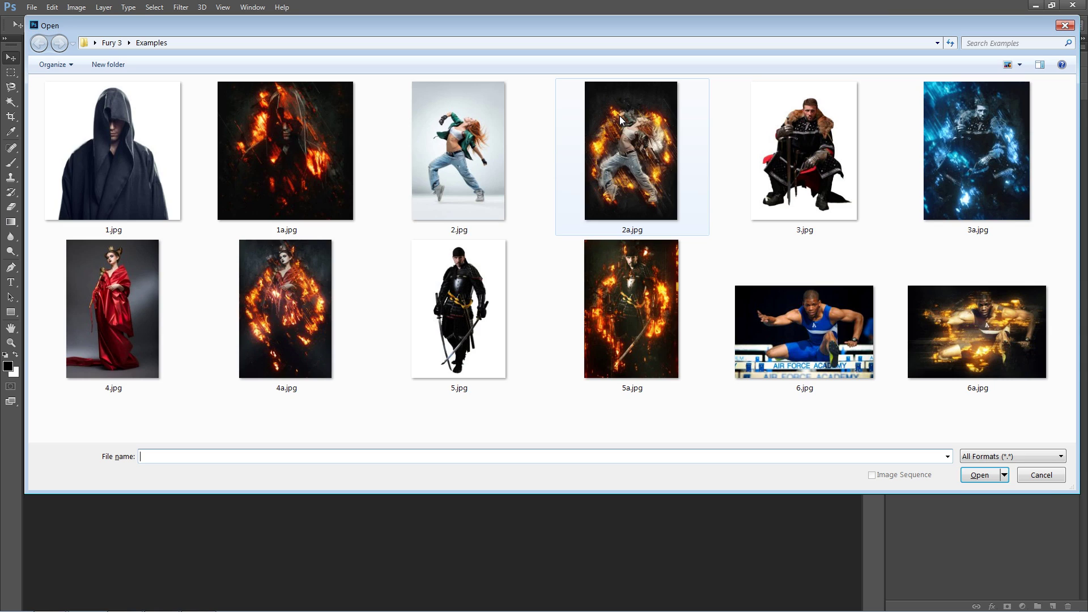
left_click(116, 42)
double_click(458, 194)
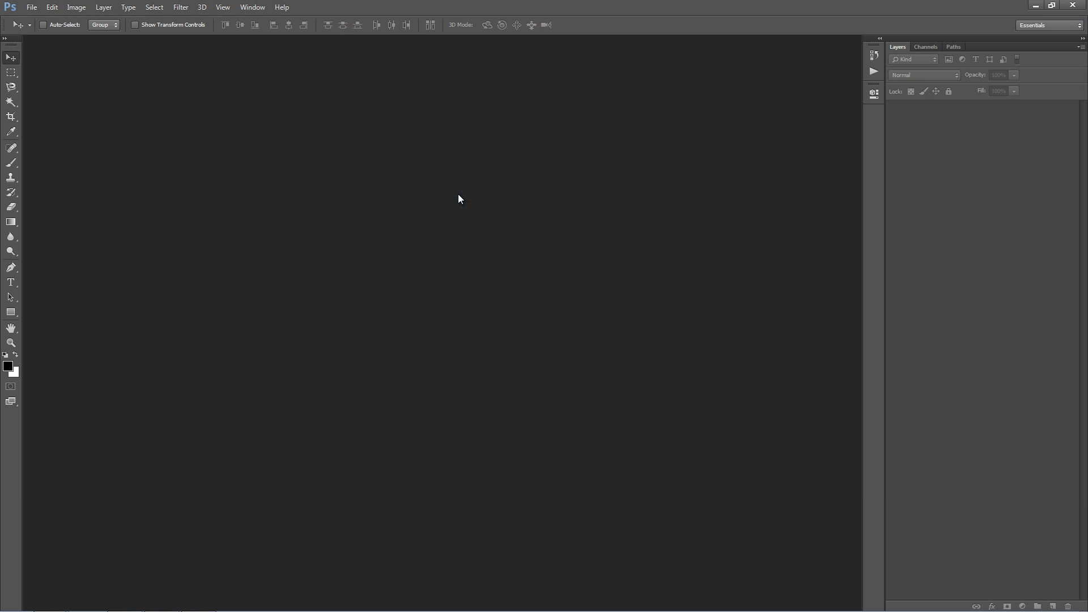
key("ctrl+0")
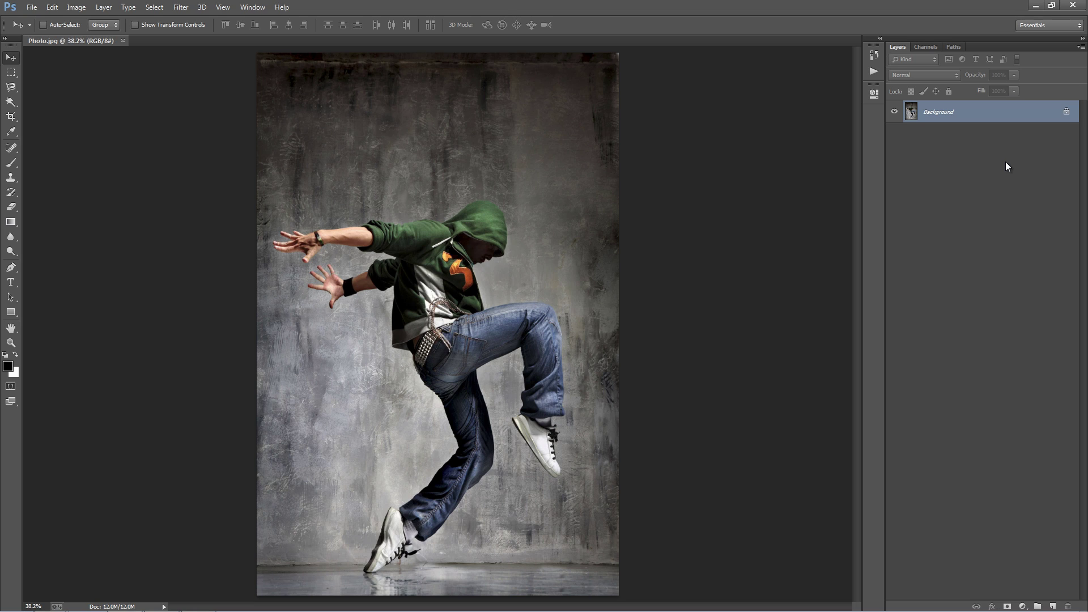
Duplicate the photo layer, delete the original Background, and convert the remaining copy back into a Background layer.
key("ctrl+j")
left_click(980, 136)
key("Delete")
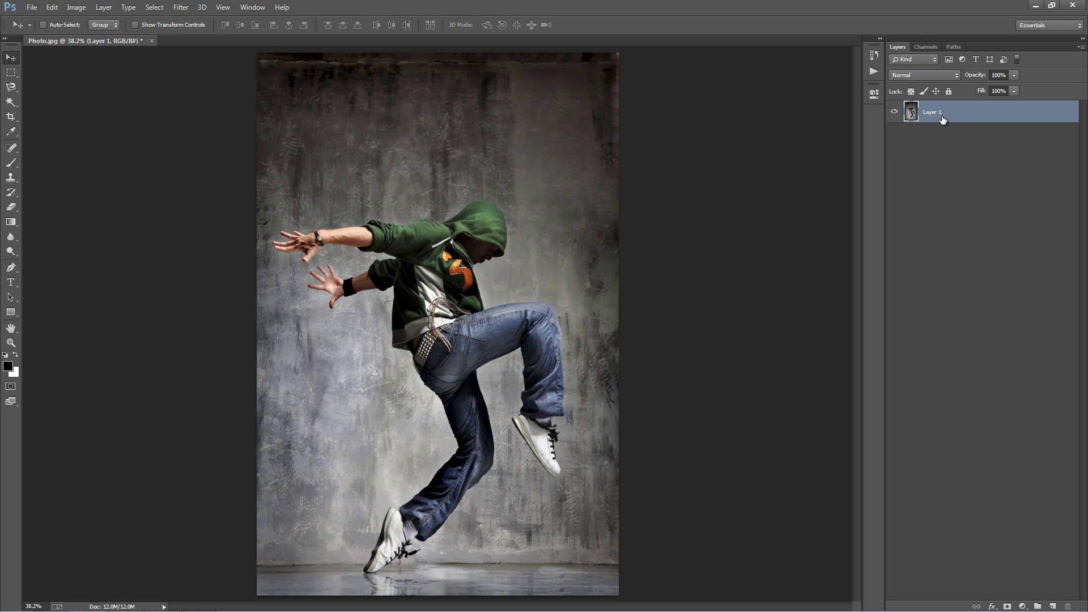
left_click(103, 8)
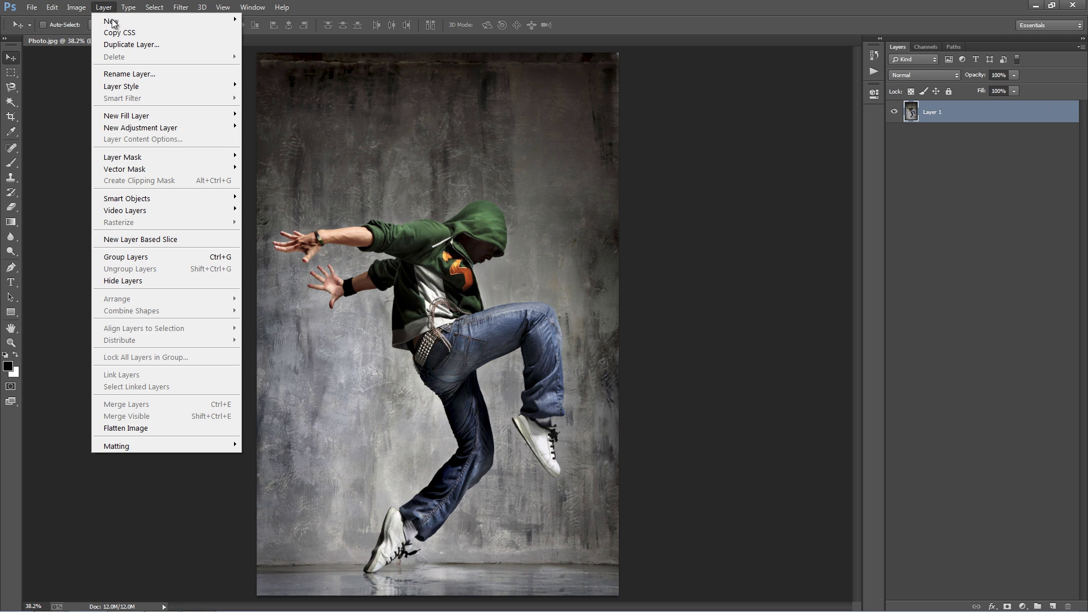
mouse_move(113, 23)
left_click(278, 33)
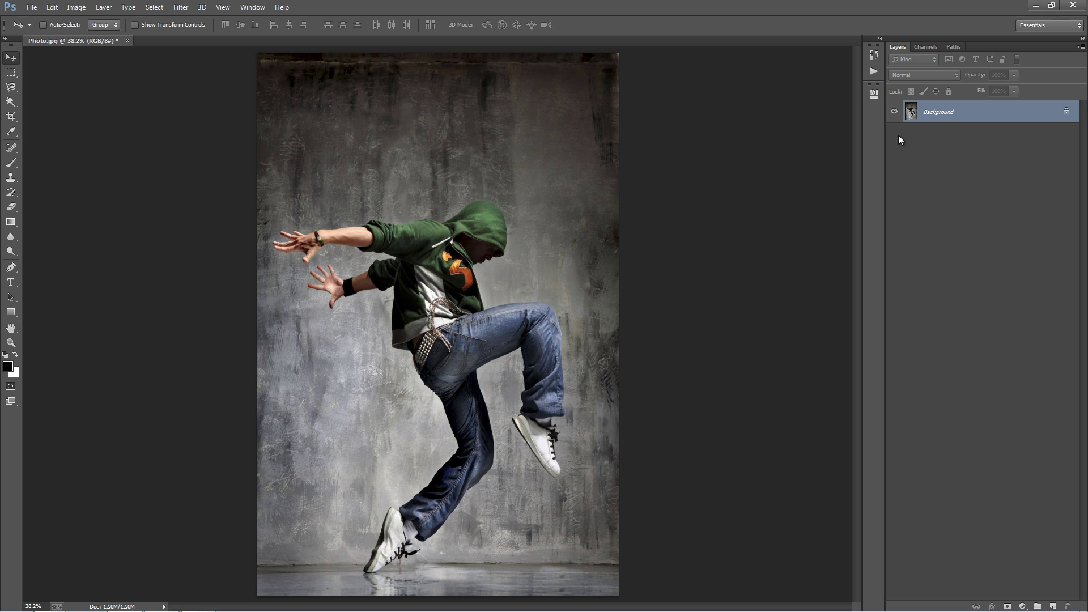
Check the thumbnail and layer-copy naming settings in the Layers Panel Options and accept them.
left_click(1081, 47)
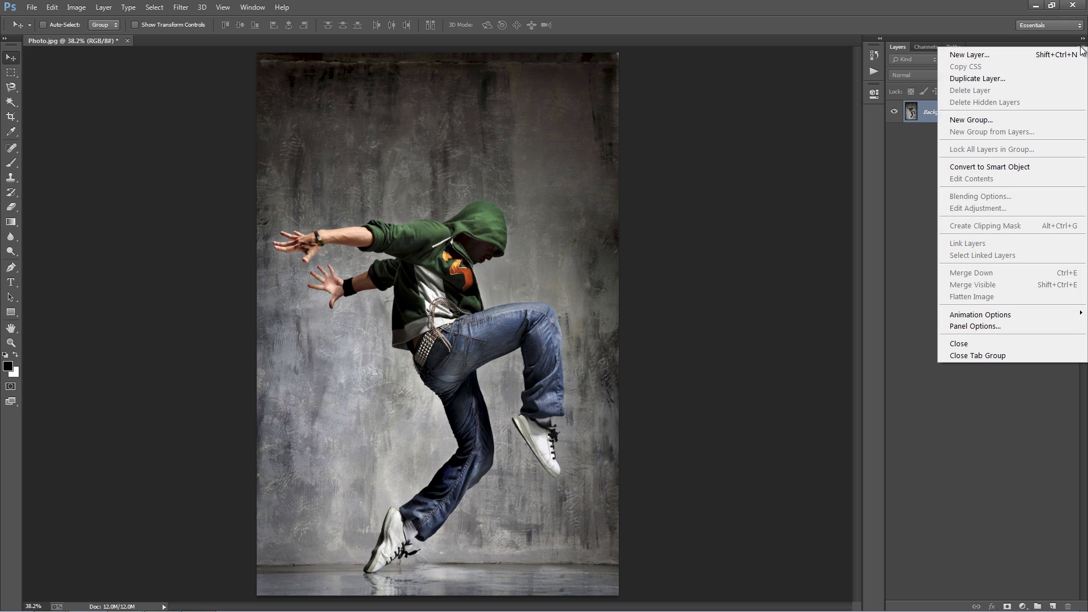
left_click(1018, 326)
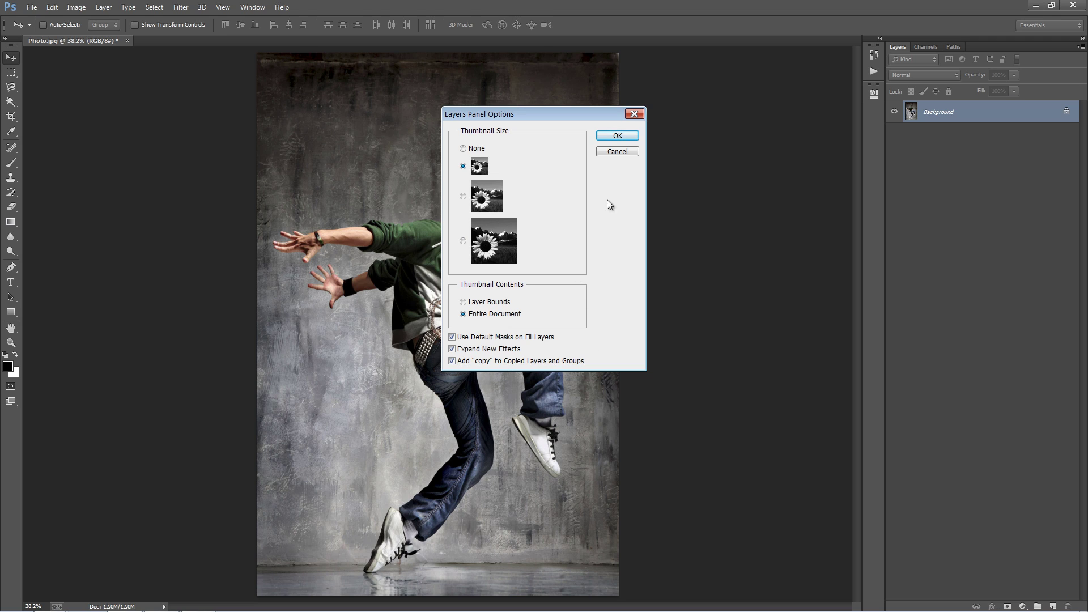
left_click(623, 137)
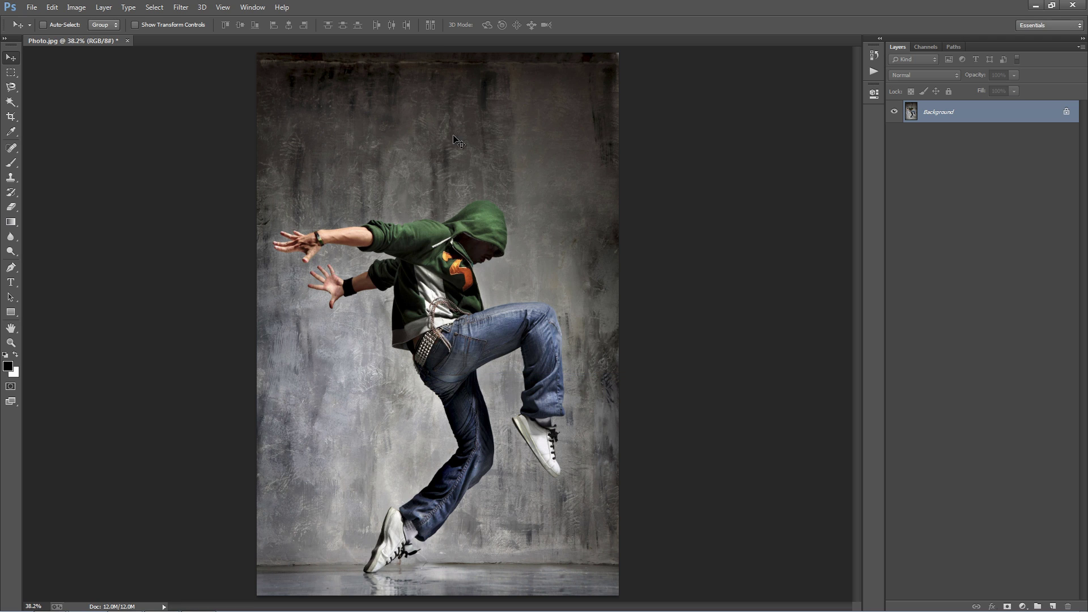
Check the photo's pixel dimensions and resolution in Image Size, leaving without resizing.
left_click(76, 7)
mouse_move(87, 21)
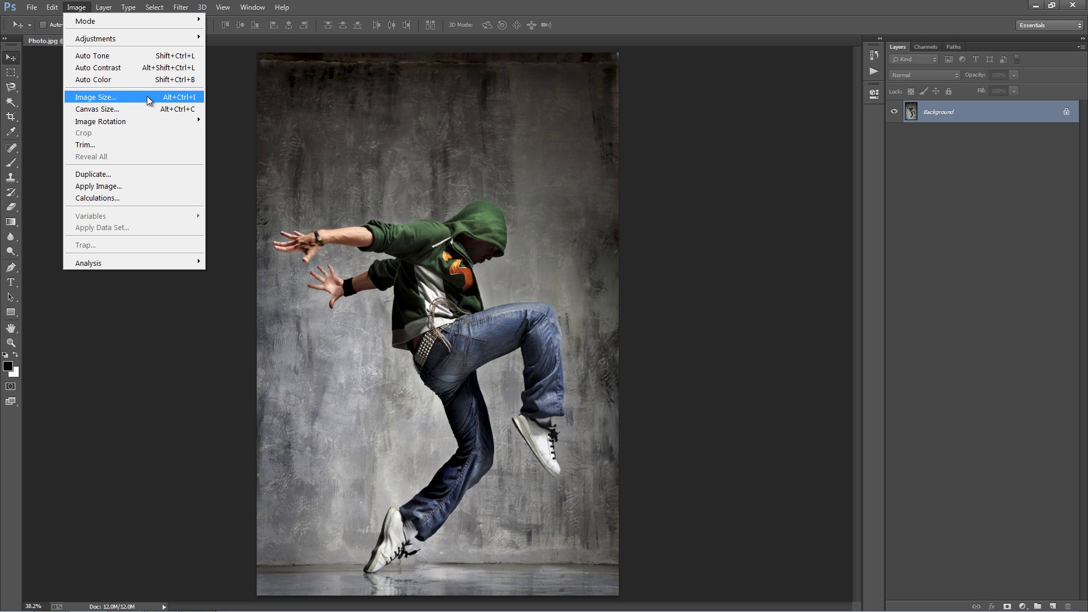
left_click(114, 98)
left_click(612, 212)
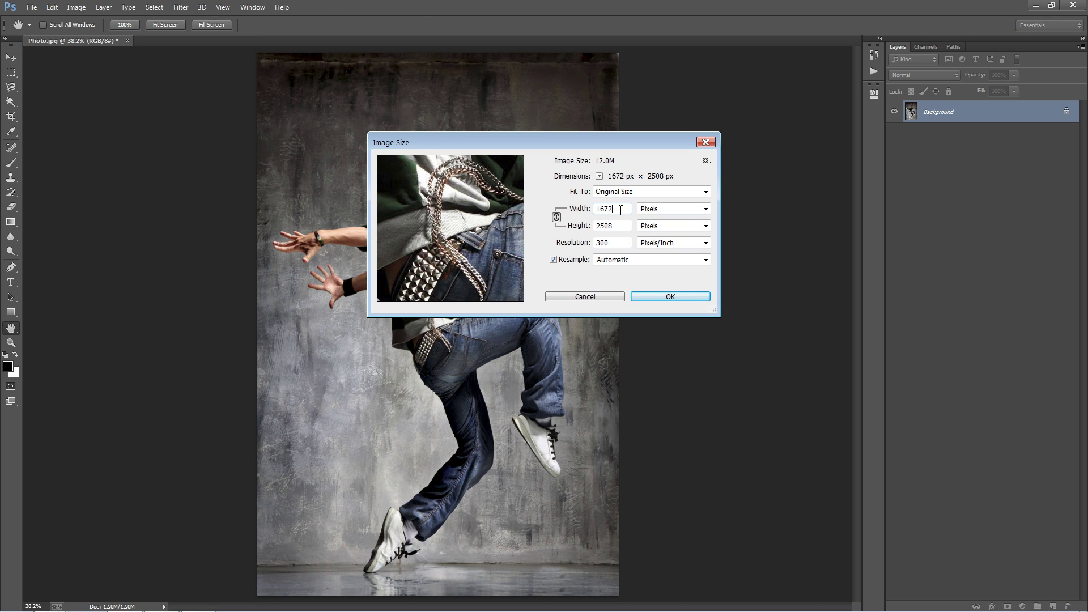
left_click(589, 297)
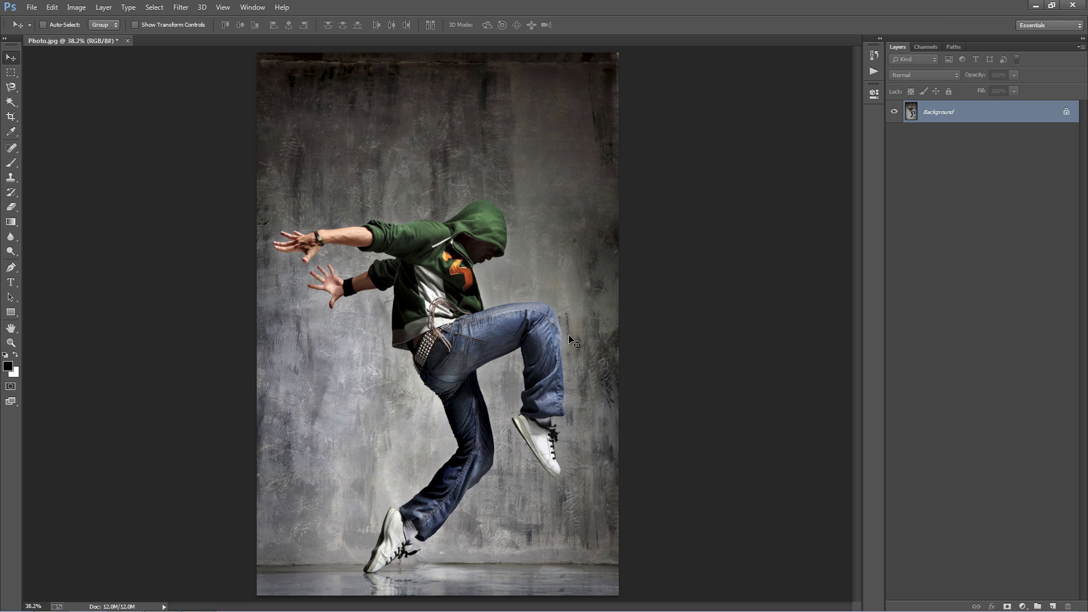
Create a new empty layer named "brush" above the Background.
left_click(103, 7)
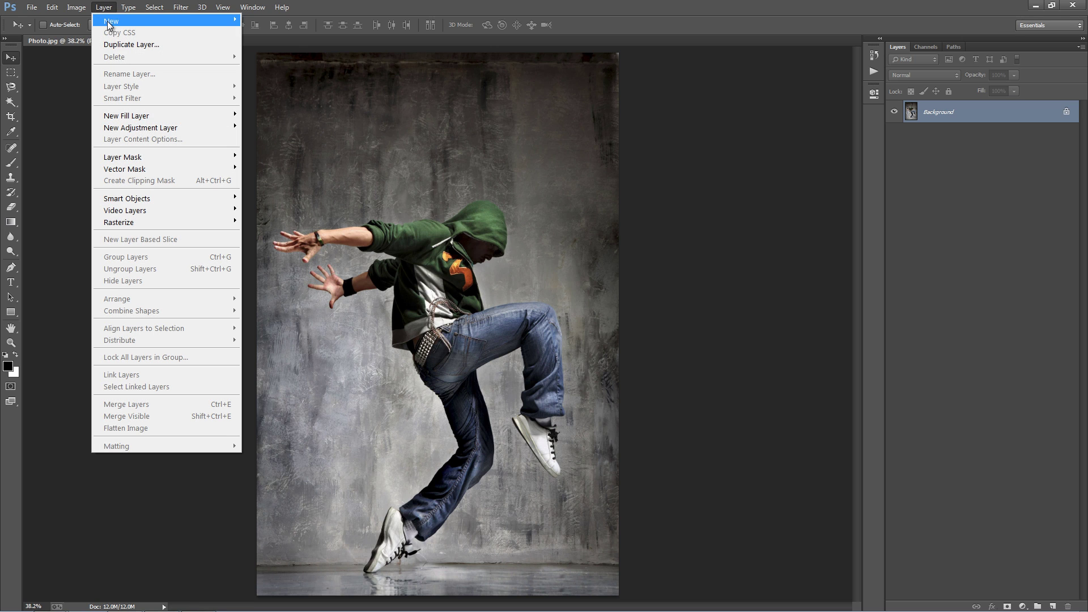
mouse_move(110, 21)
left_click(258, 19)
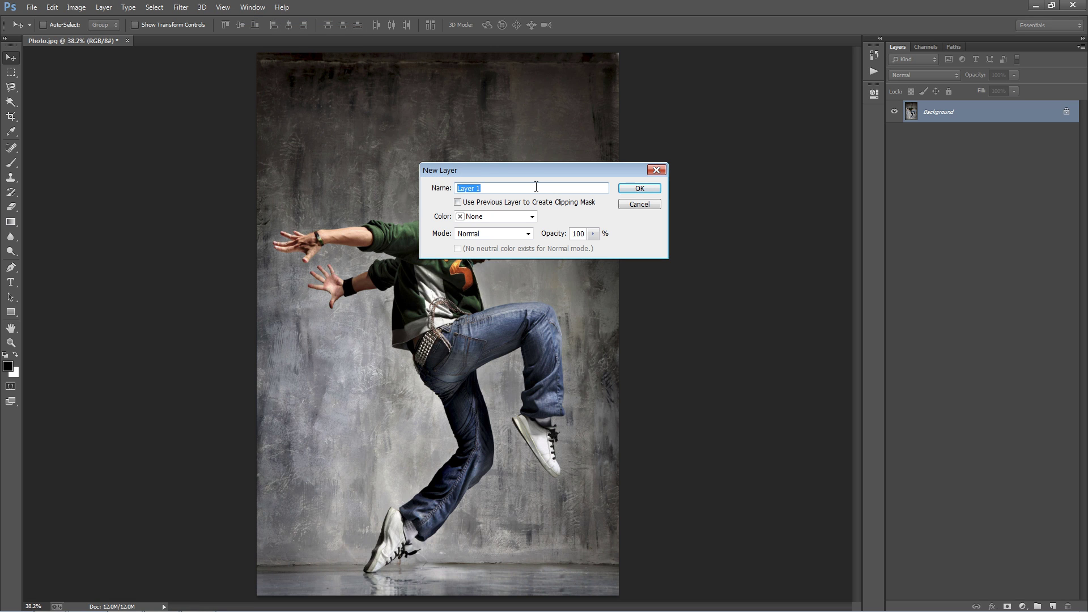
type("brush")
left_click(653, 190)
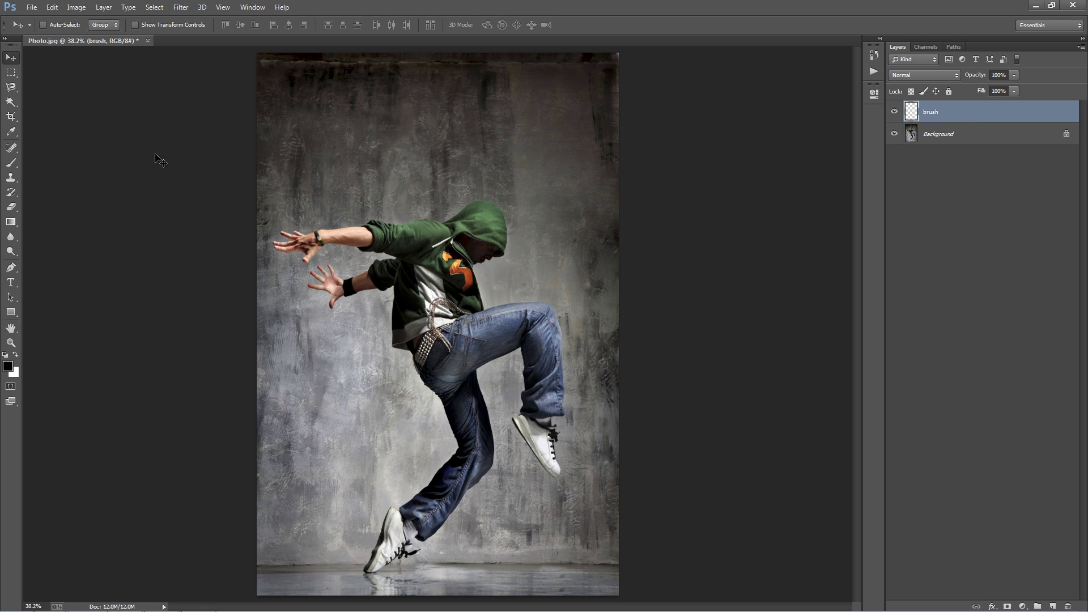
left_click(14, 88)
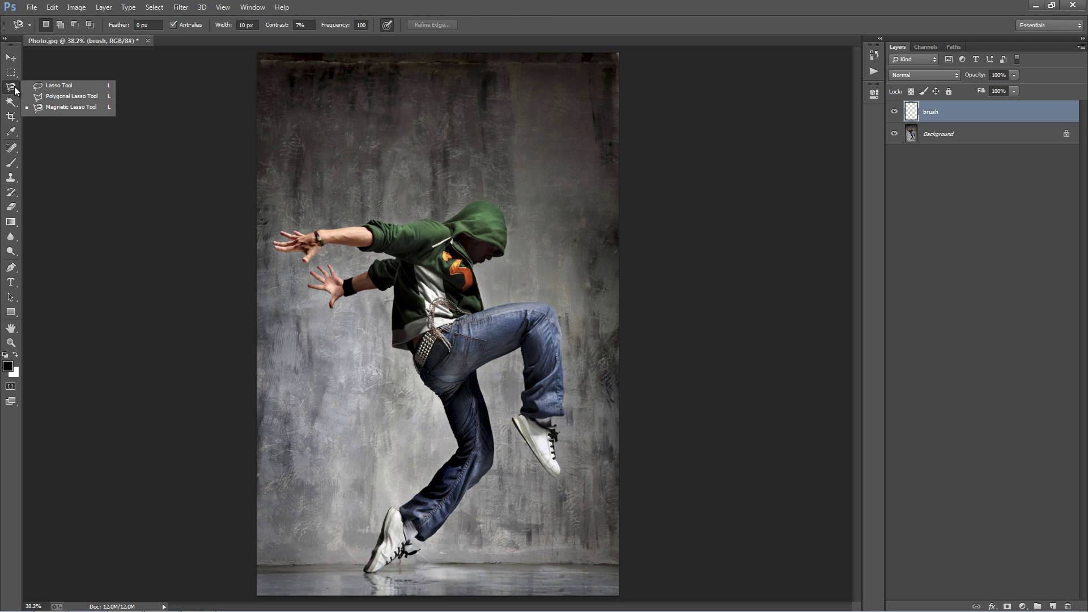
left_click(56, 108)
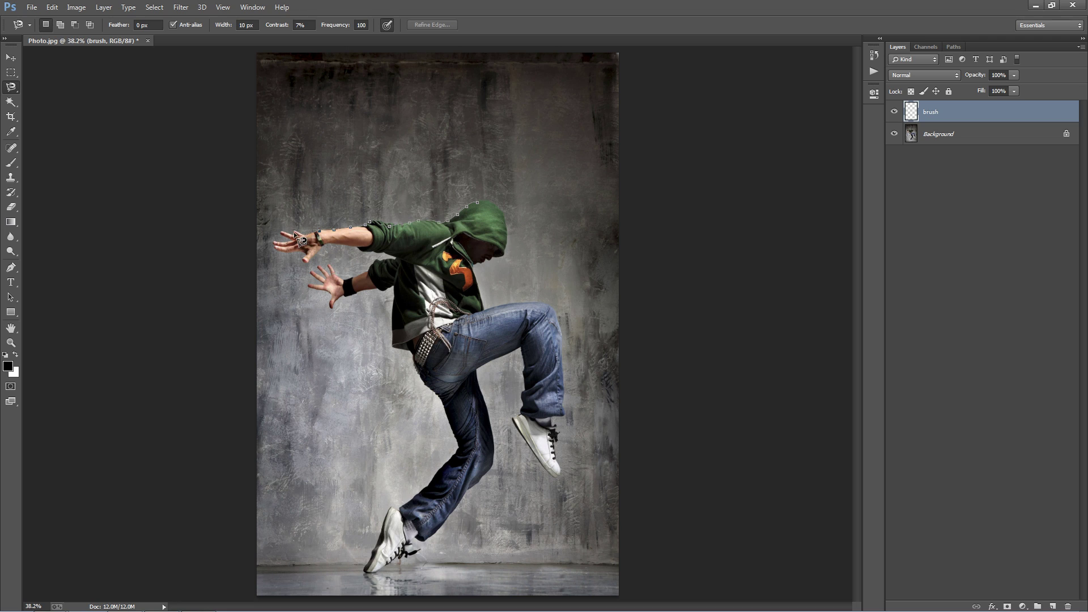
key("Escape")
Paint red over the dancer's hood, torso and raised leg on the brush layer, then reduce the brush size.
key("b")
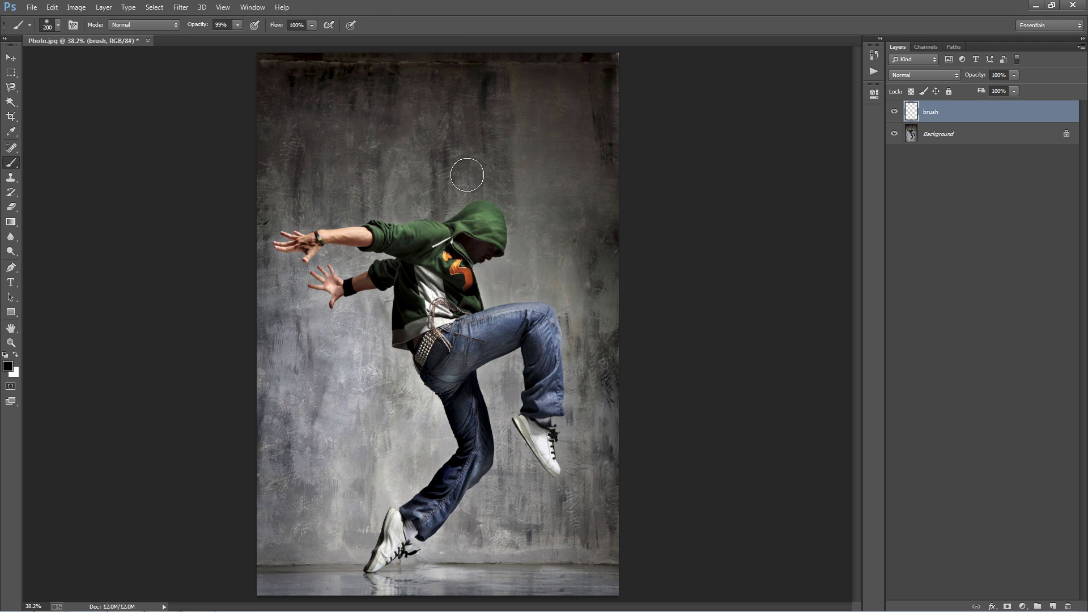
left_click(8, 366)
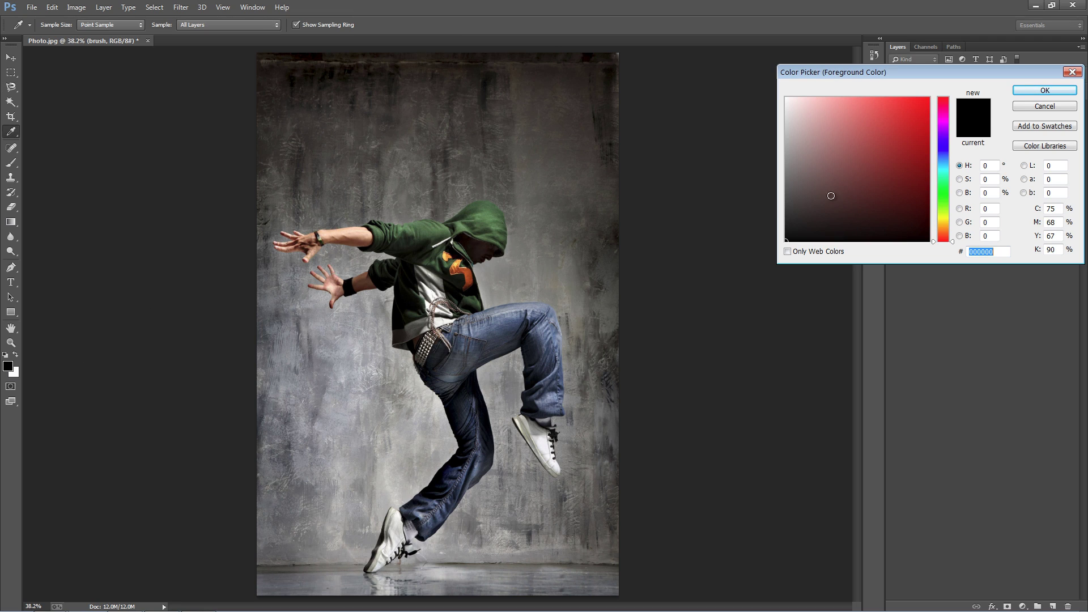
left_click(928, 105)
left_click(1066, 91)
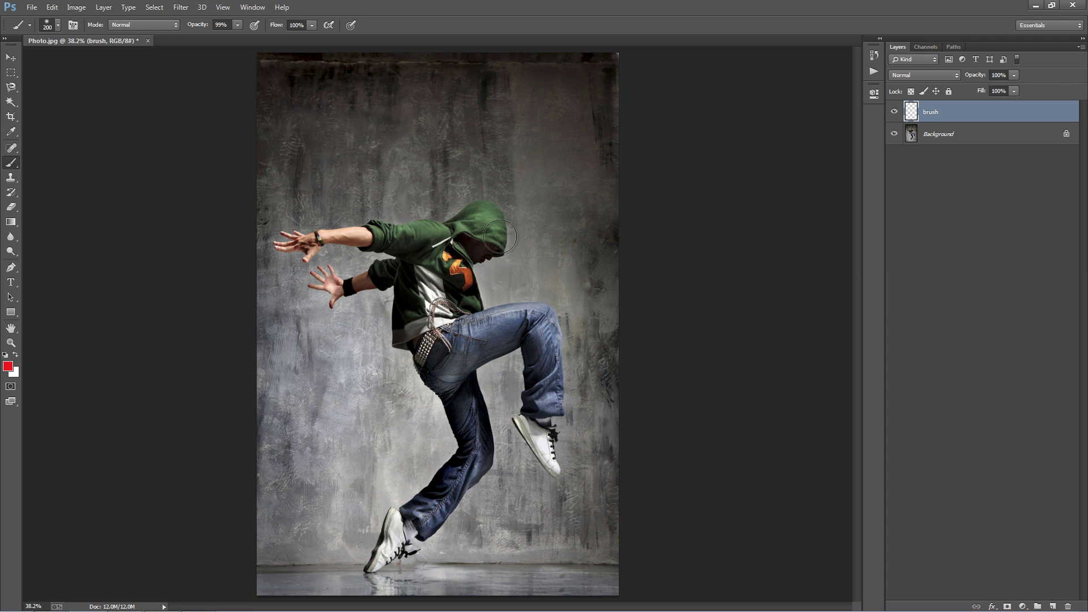
mouse_move(484, 223)
left_mouse_down()
mouse_move(446, 244)
mouse_move(470, 240)
mouse_move(444, 315)
mouse_move(449, 339)
mouse_move(460, 301)
mouse_move(464, 339)
mouse_move(483, 346)
mouse_move(503, 319)
mouse_move(477, 324)
mouse_move(523, 322)
mouse_move(544, 352)
left_mouse_up()
key("bracketleft")
key("bracketleft")
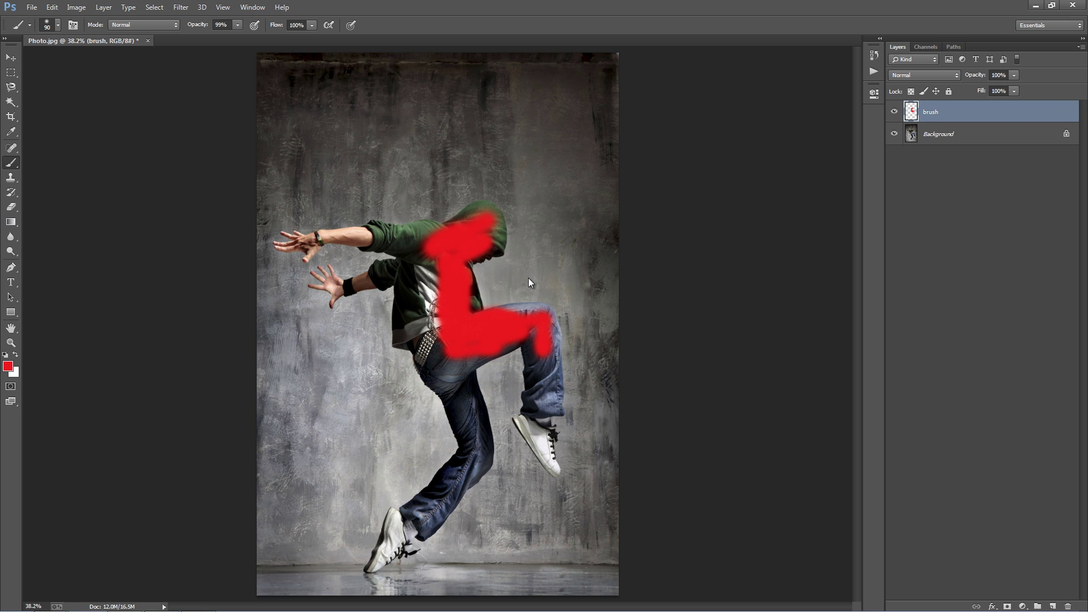
Close Photo.jpg without saving and open Photo.psd from the Fury 3 folder, with the Move tool active.
key("ctrl+w")
key("n")
key("ctrl+o")
left_click(614, 204)
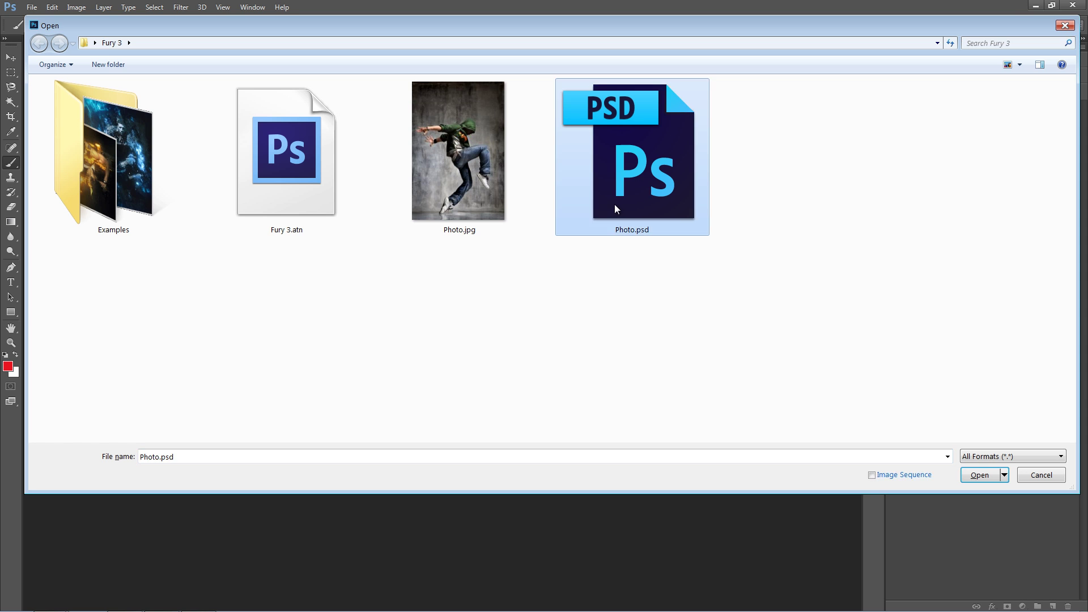
double_click(615, 204)
key("v")
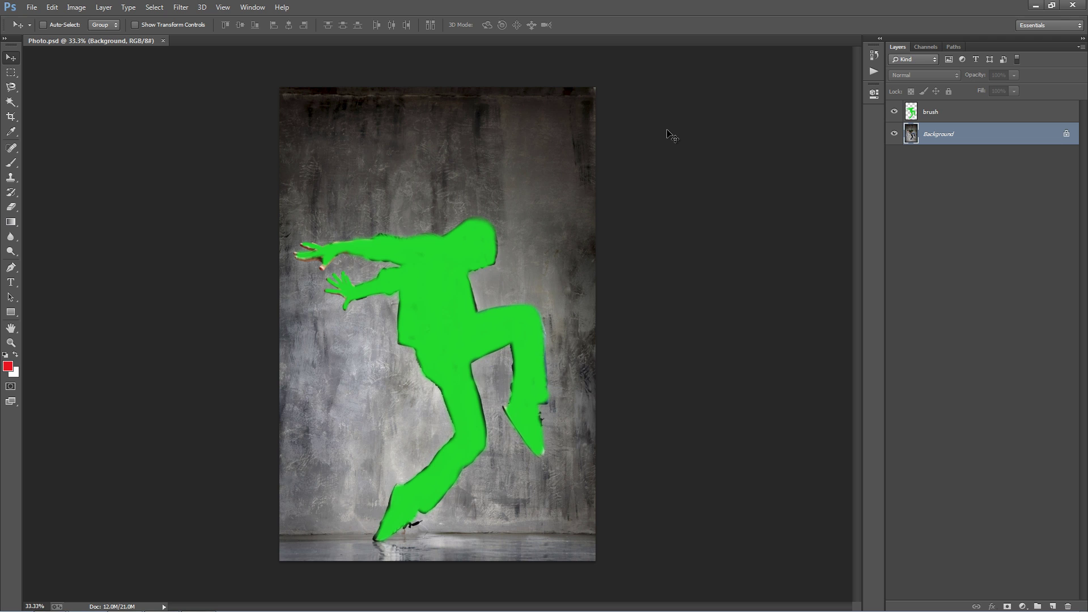
Try moving the green brush layer up and away from the dancer, then undo the move.
scroll(669, 134, "up", 1)
left_click(952, 113)
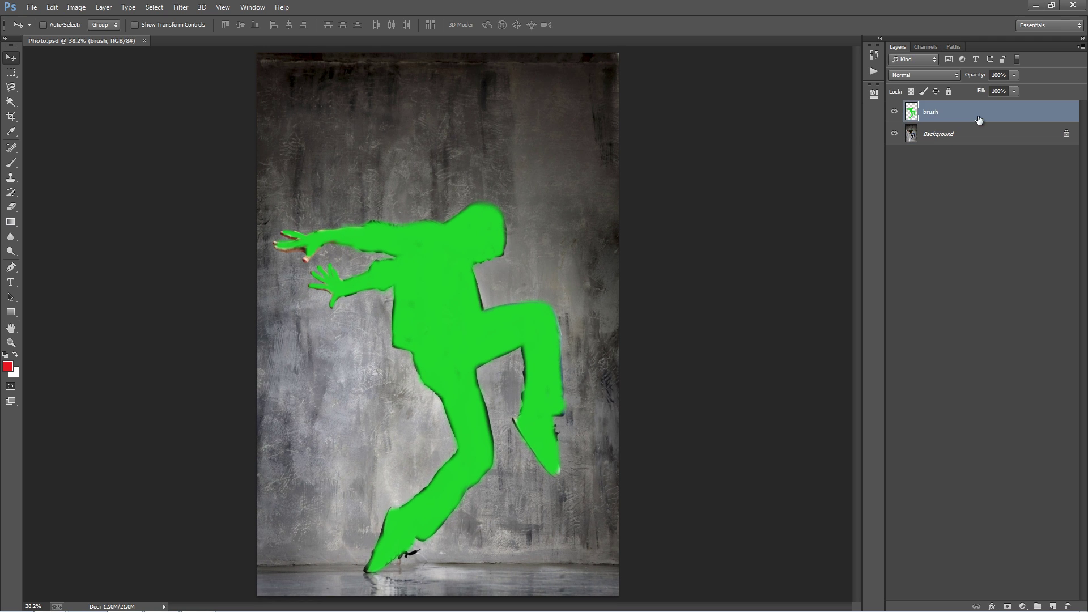
mouse_move(590, 208)
left_mouse_down()
mouse_move(632, 157)
mouse_move(578, 159)
left_mouse_up()
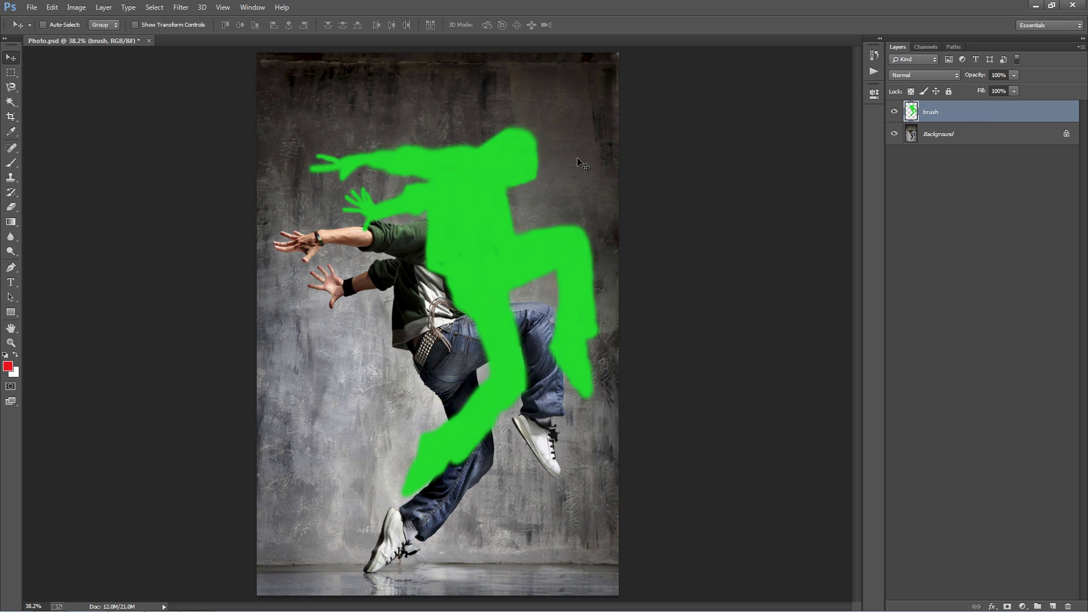
key("ctrl+z")
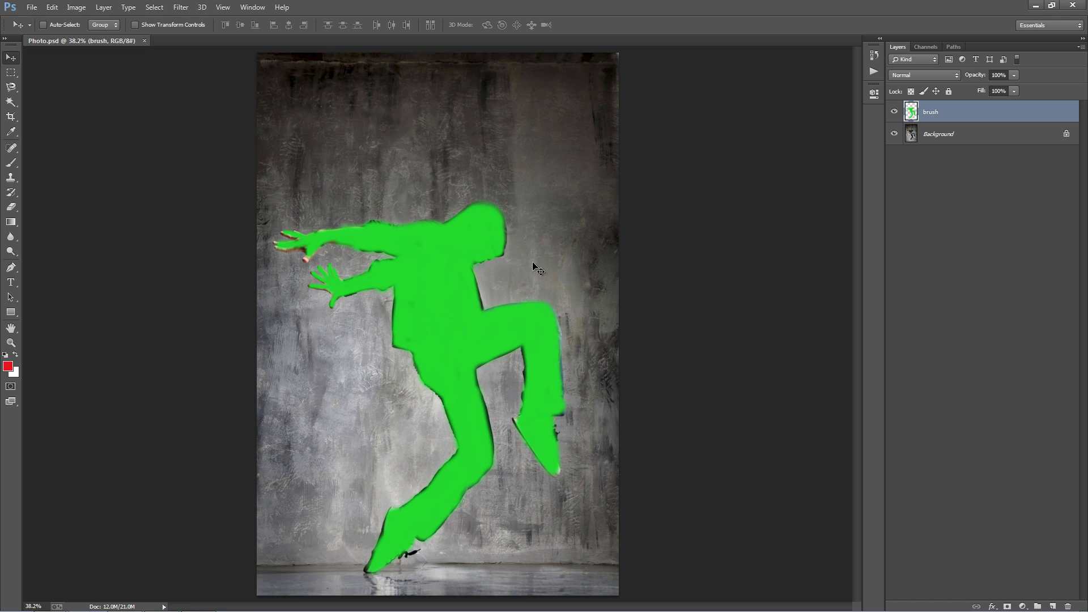
Show the Actions panel and load the Fury 3.atn action set.
left_click(253, 7)
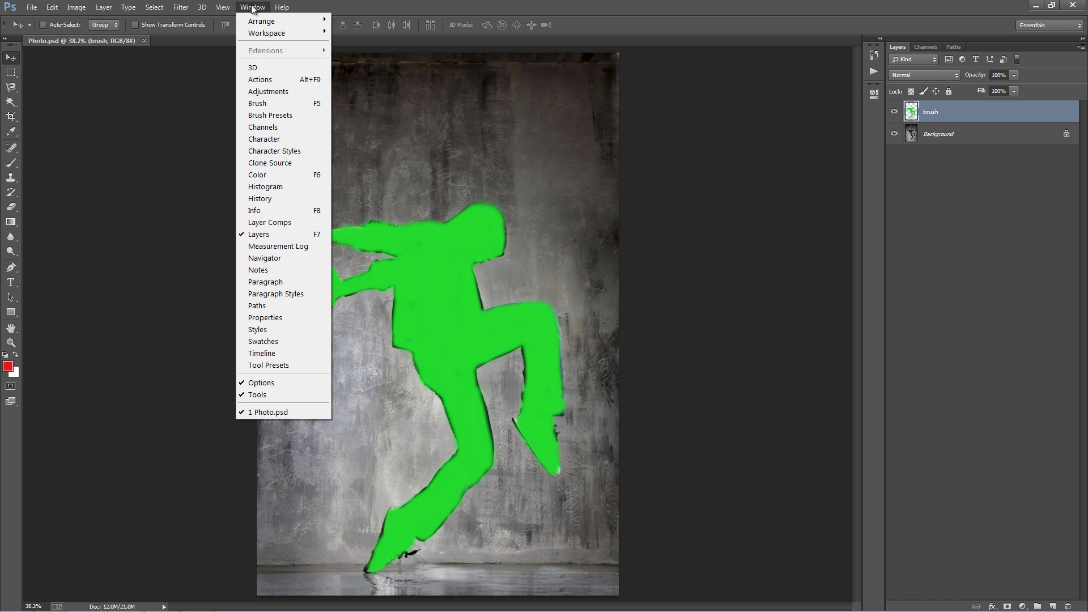
left_click(260, 79)
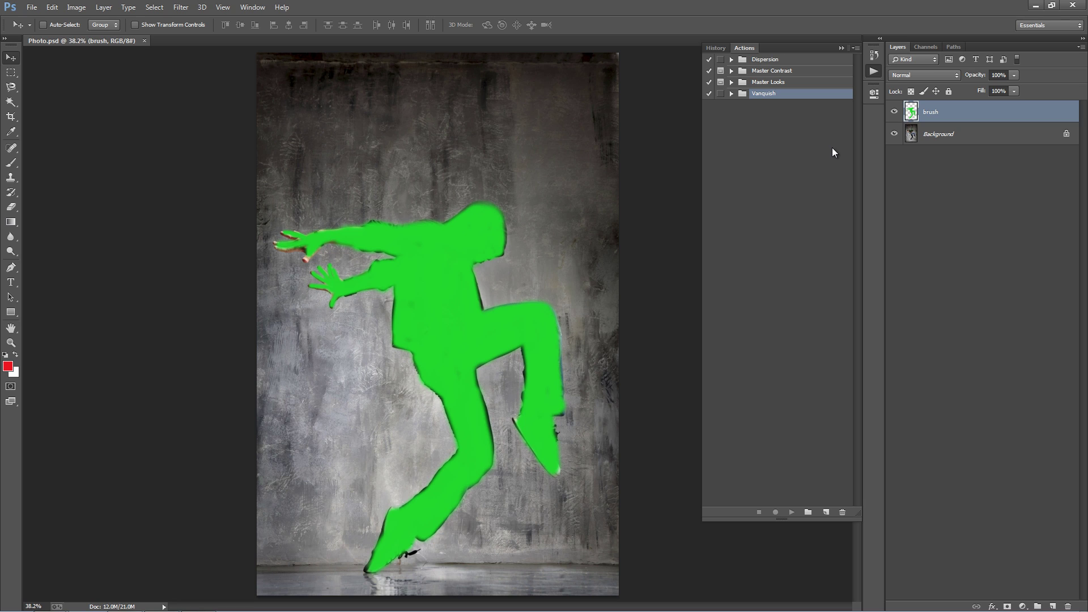
left_click(856, 48)
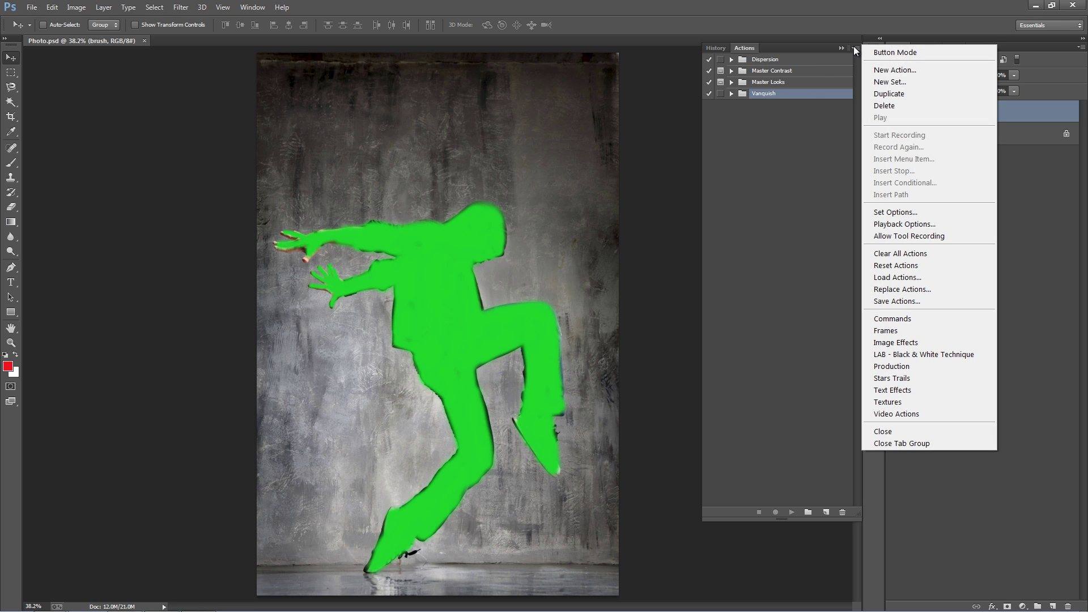
left_click(941, 276)
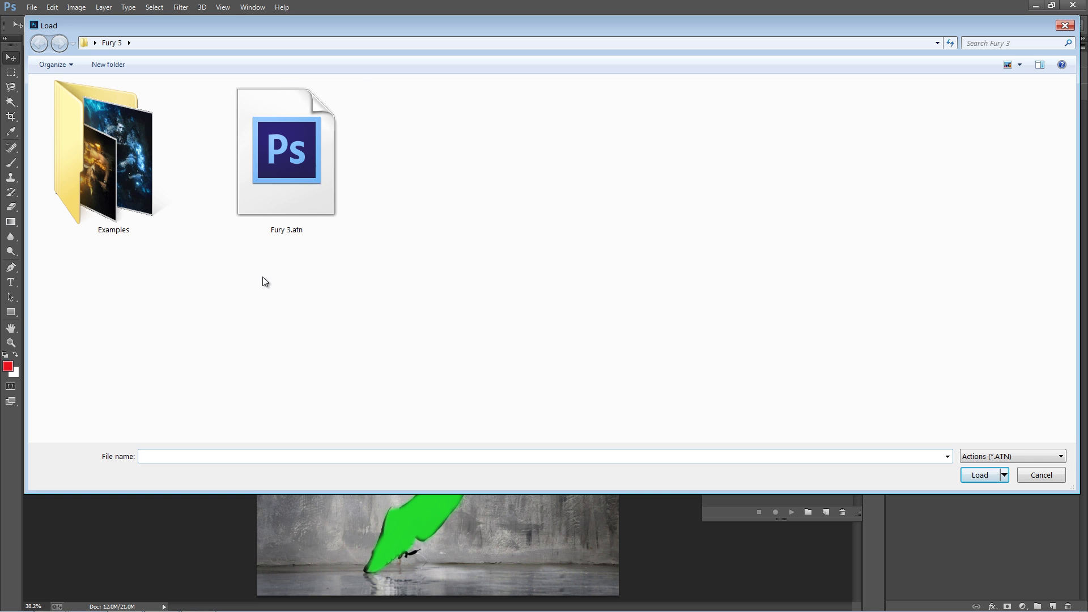
double_click(305, 175)
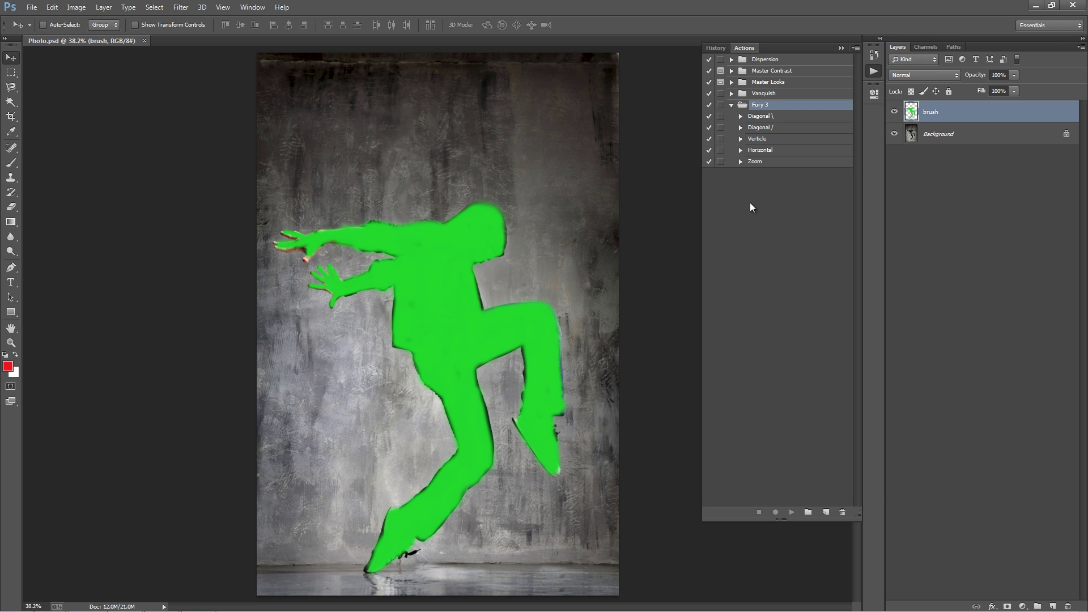
Look through the direction actions in the Fury 3 set: Diagonal \, Diagonal /, Verticle, Horizontal and Zoom.
left_click(772, 117)
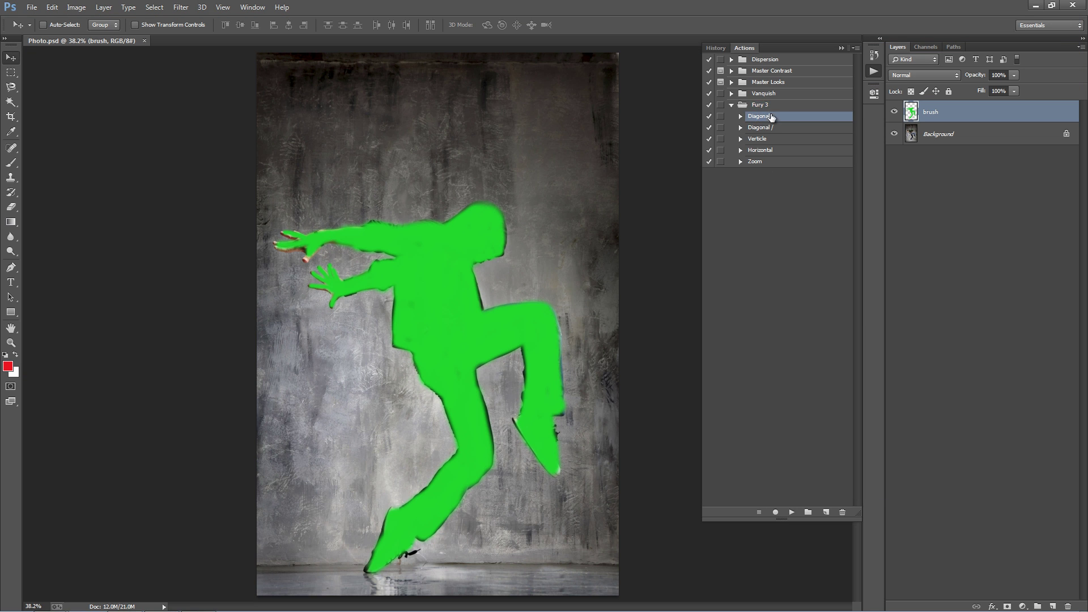
left_click(773, 128)
left_click(775, 140)
left_click(779, 151)
left_click(780, 162)
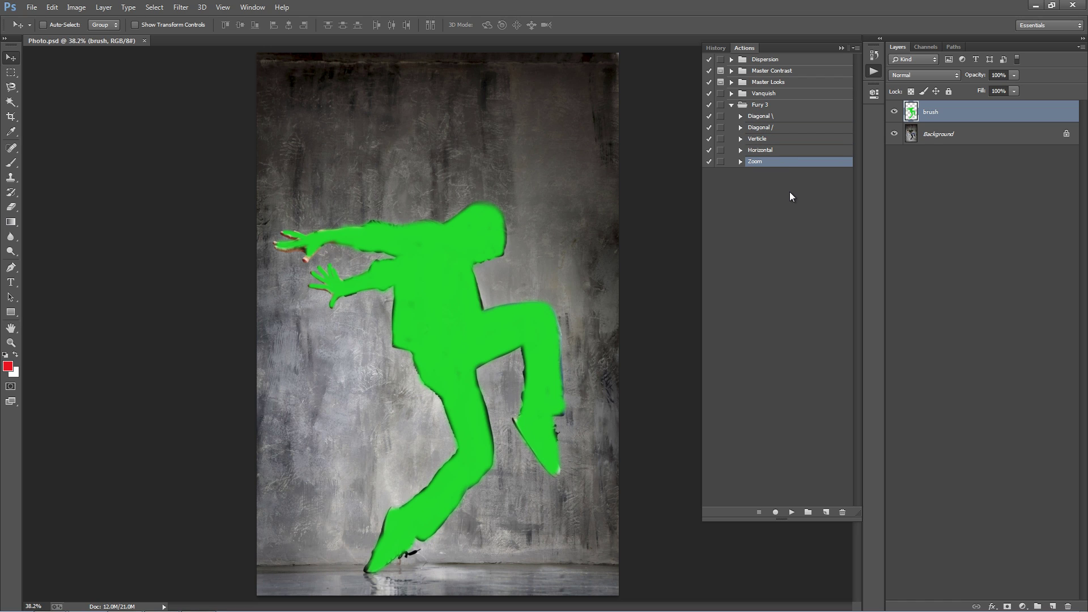
left_click(791, 197)
left_click(787, 117)
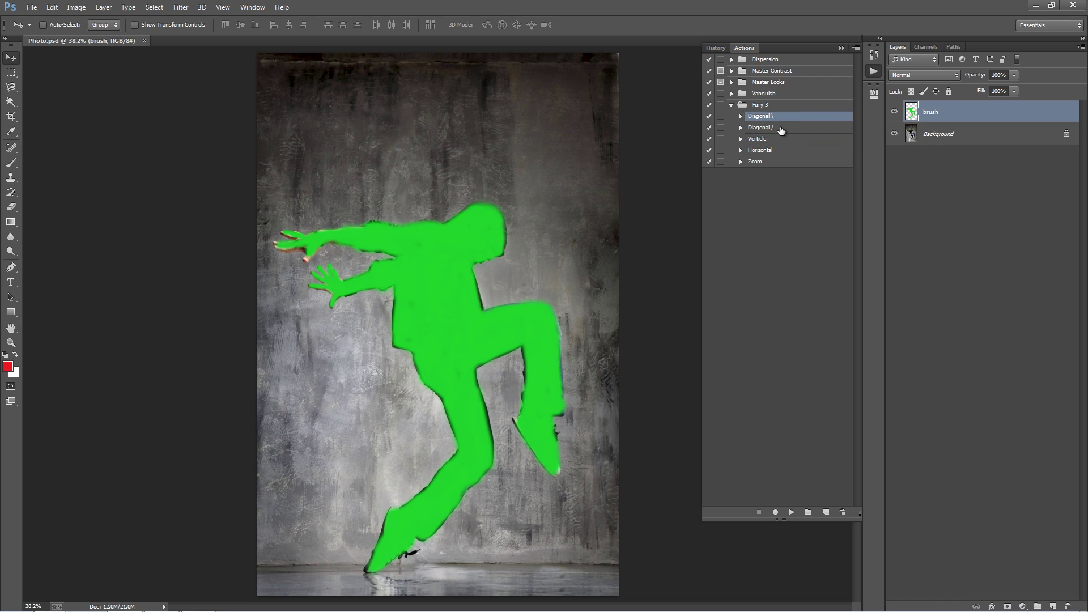
left_click(782, 128)
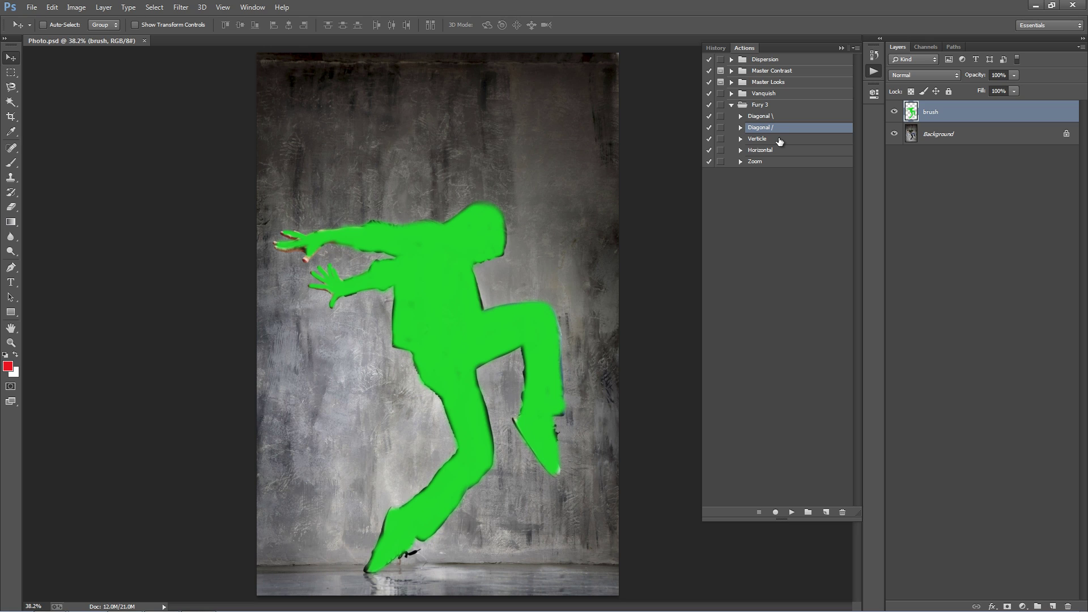
left_click(782, 119)
left_click(783, 129)
left_click(782, 116)
Open the example images 1a.jpg and 6a.jpg from the Examples folder for viewing.
key("ctrl+o")
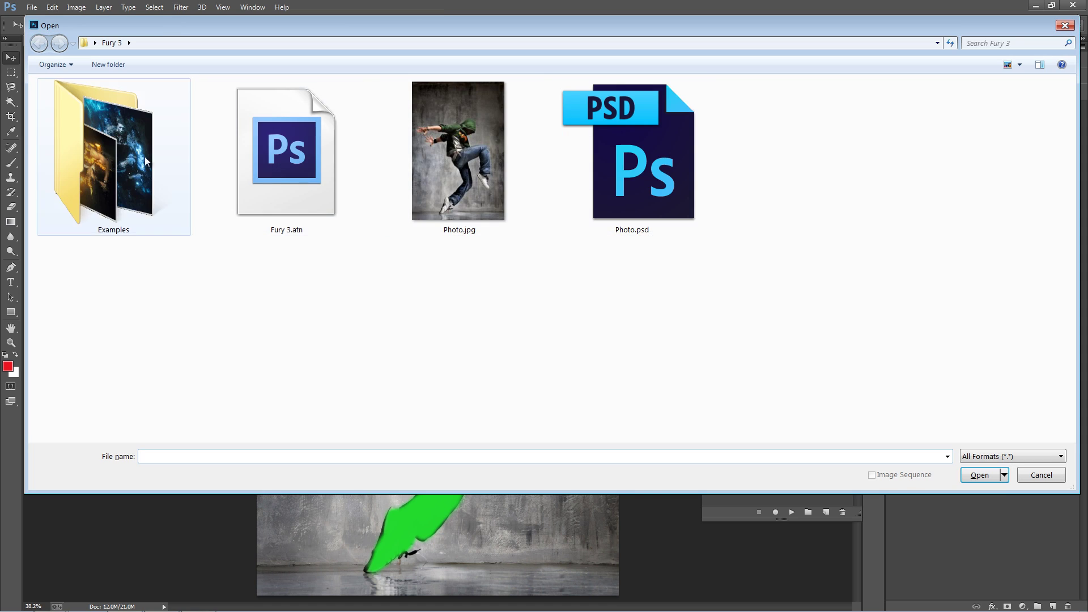
double_click(109, 148)
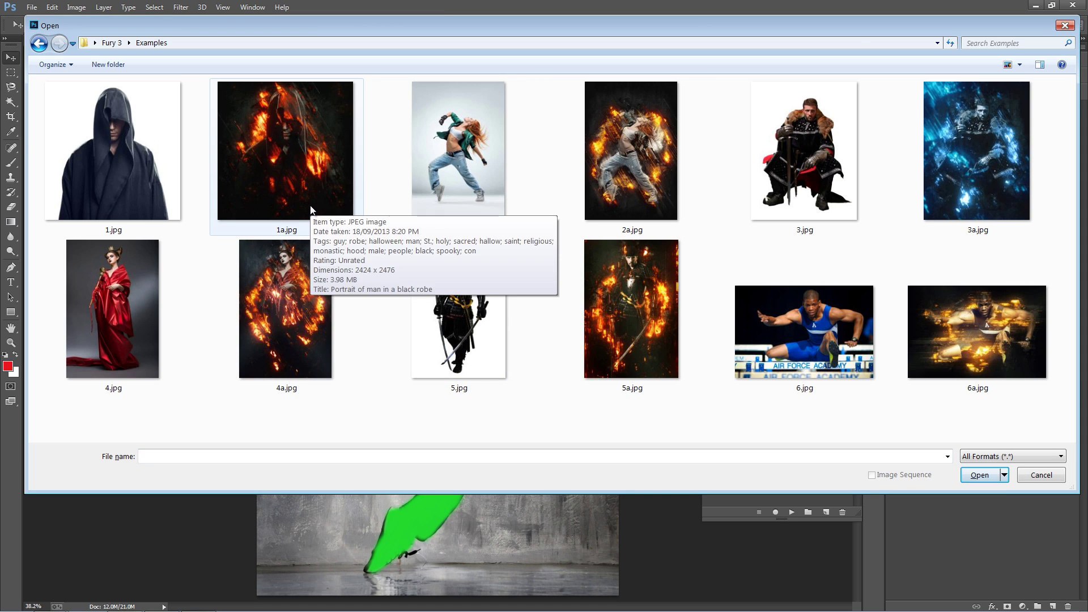
key("Escape")
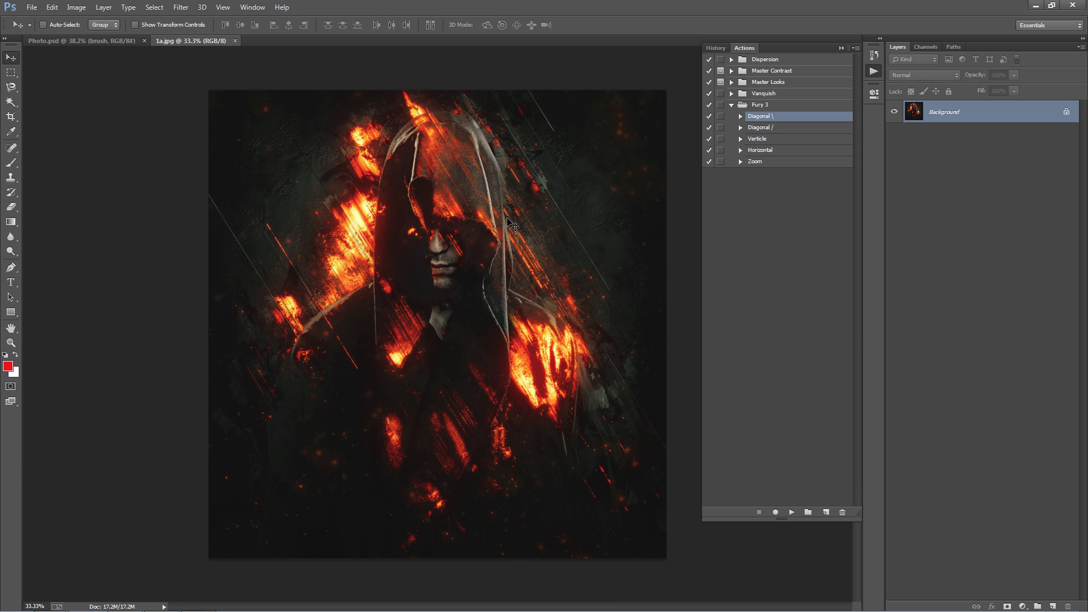
key("ctrl+o")
double_click(924, 375)
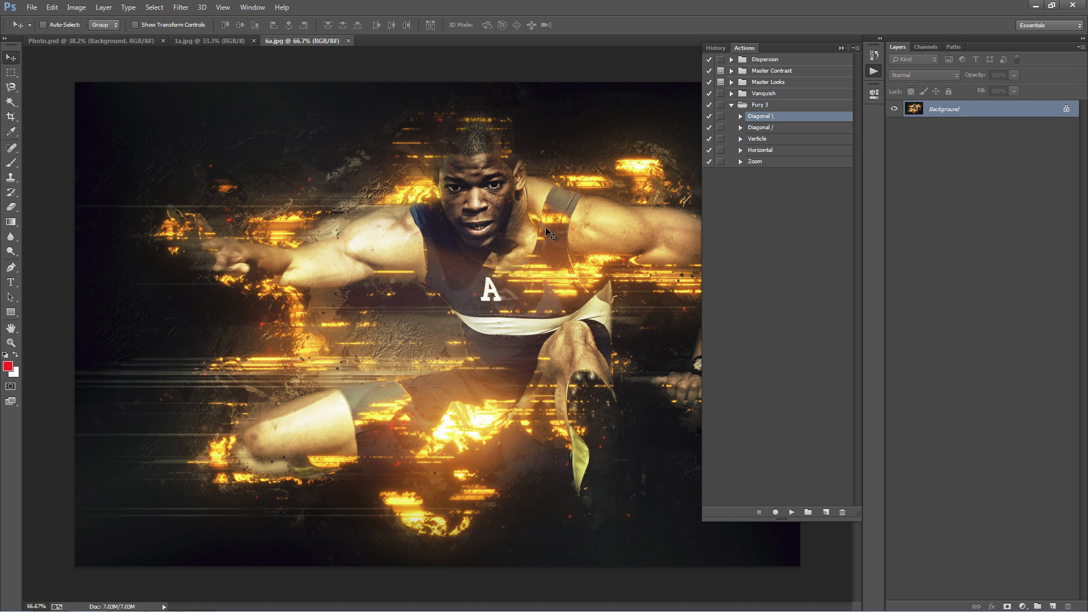
key("ctrl+minus")
Compare the fire directions in 1a.jpg and 6a.jpg with the Fury 3 actions, then close both examples.
left_click(205, 45)
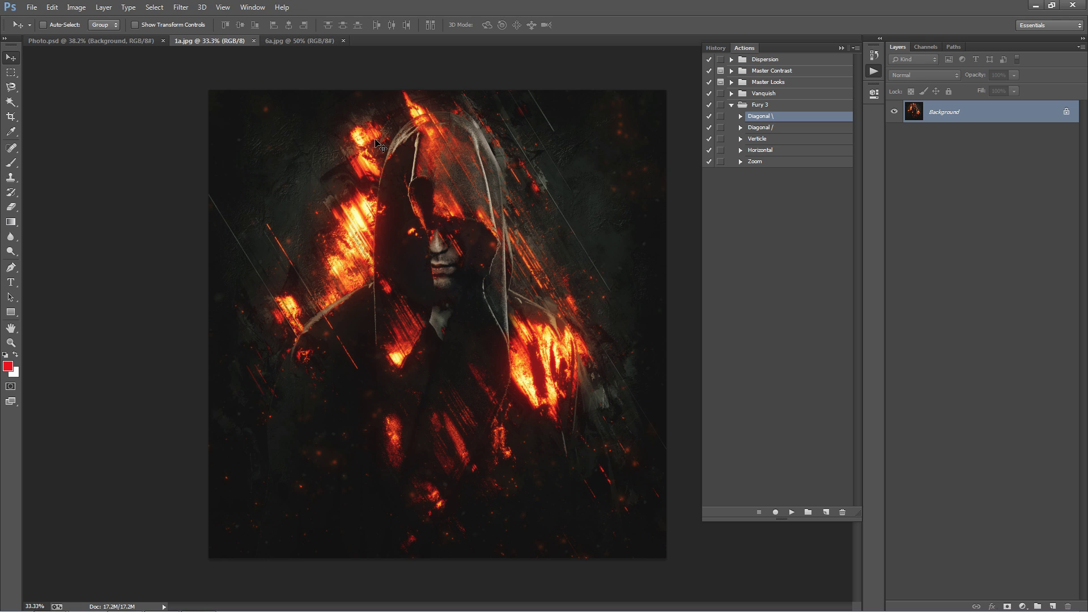
left_click(793, 129)
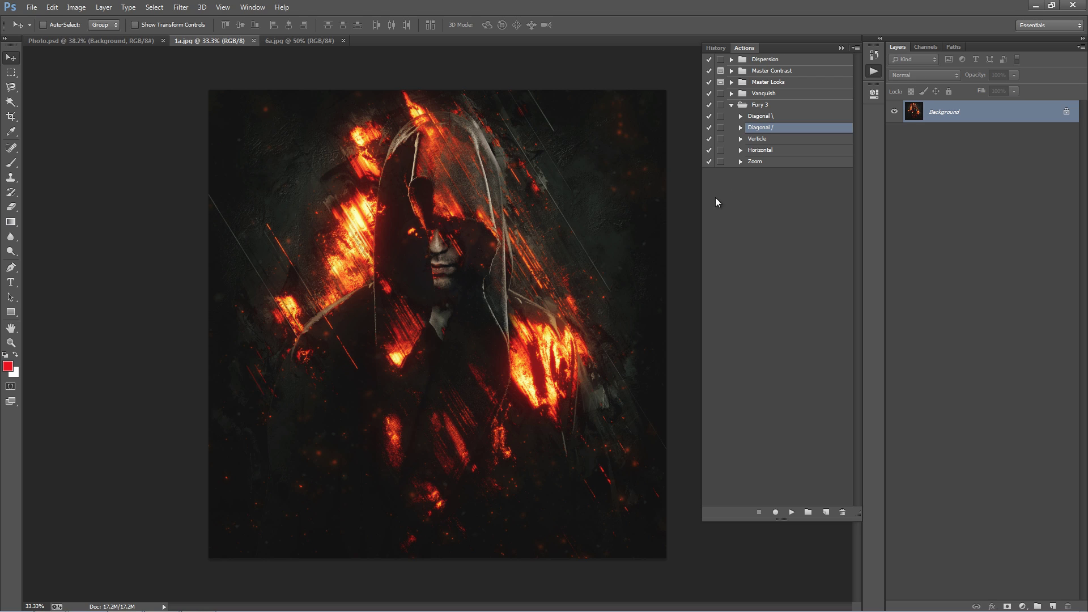
left_click(773, 151)
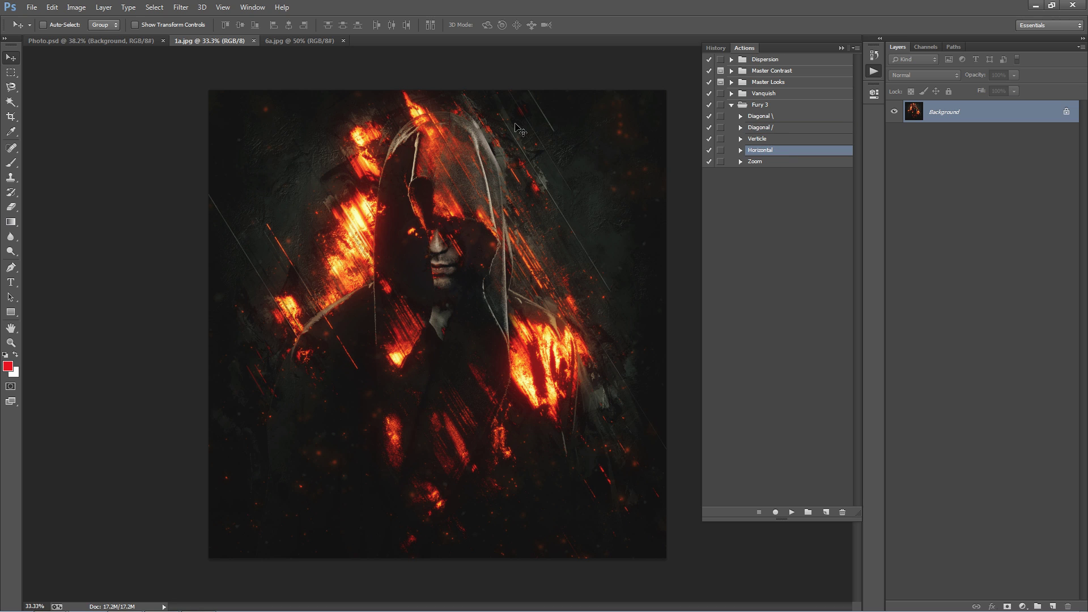
left_click(298, 40)
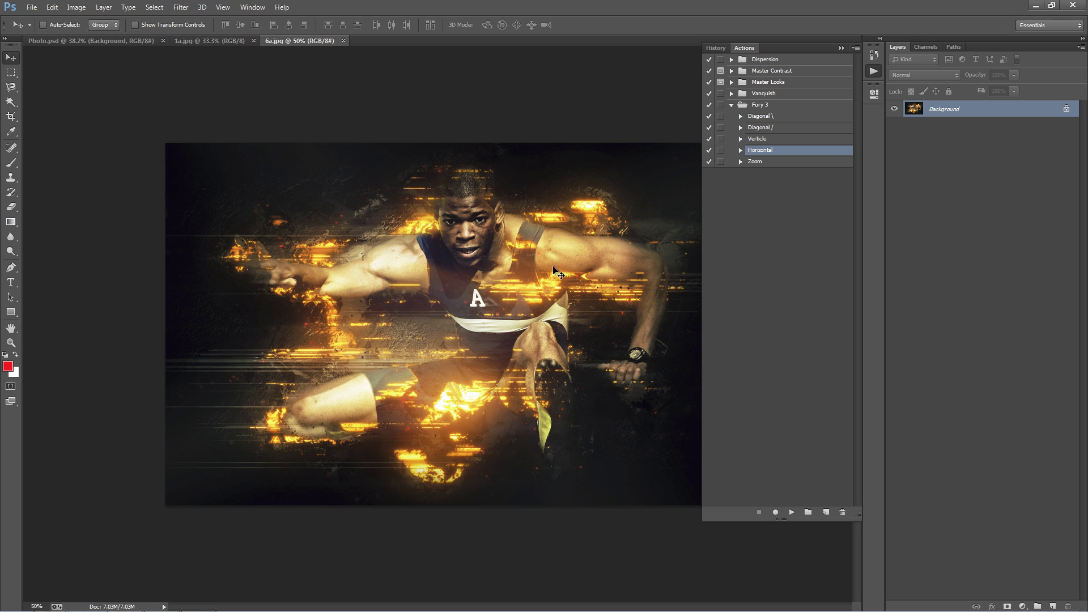
left_click(785, 140)
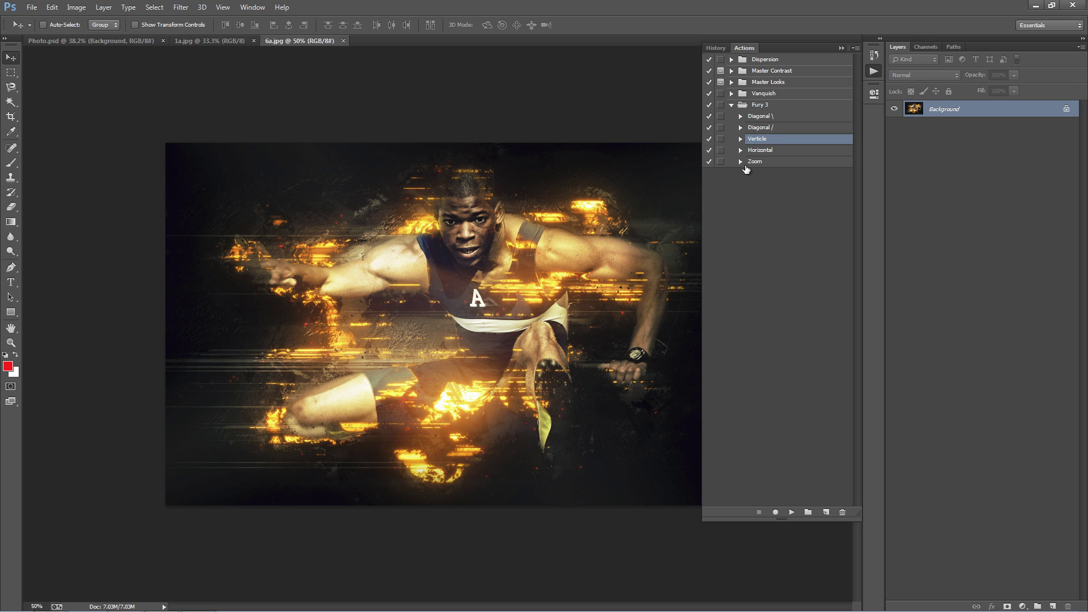
left_click(747, 163)
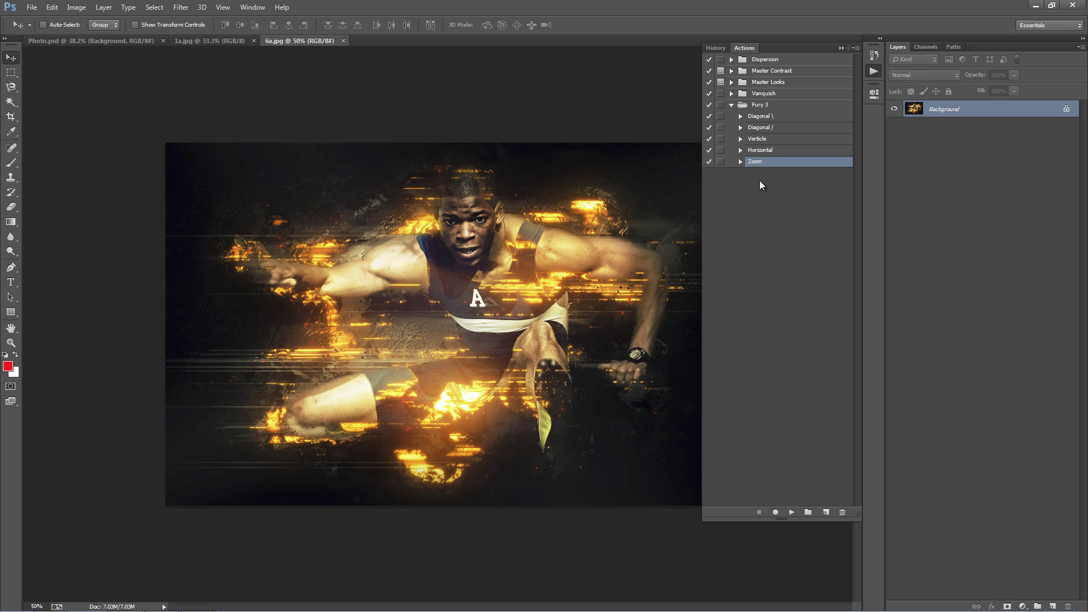
left_click(790, 118)
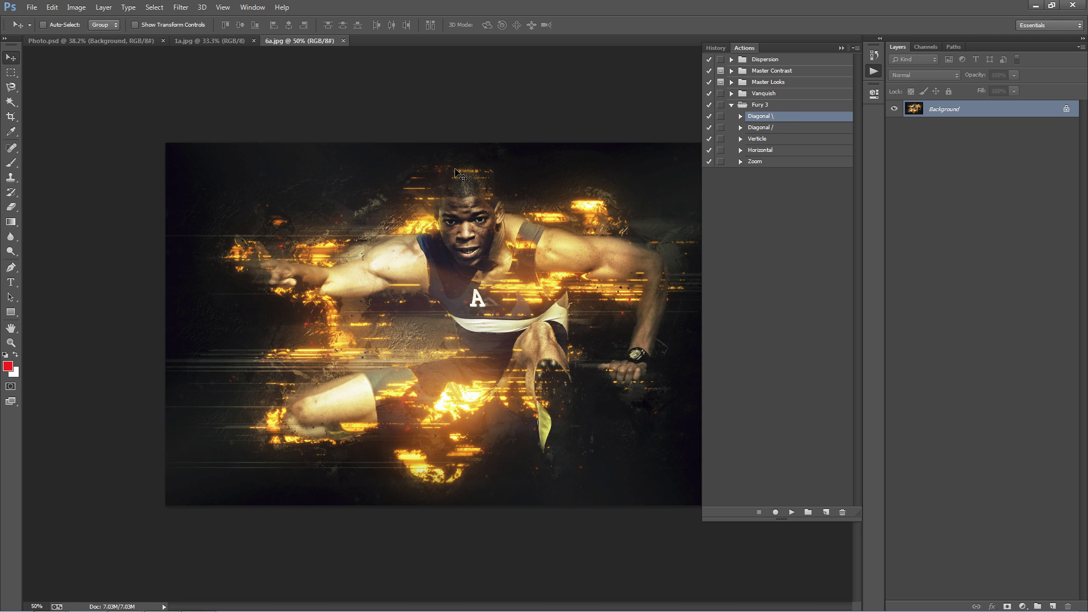
key("ctrl+w")
key("ctrl+w")
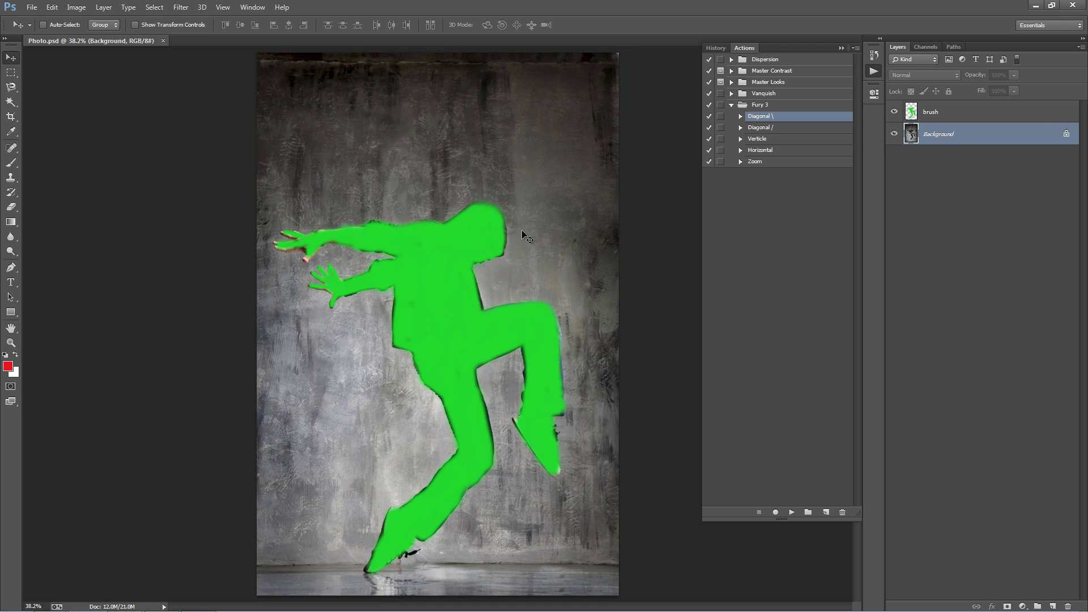
Expand the Diagonal \ action in the Fury 3 set and examine its list of recorded commands.
left_click(740, 117)
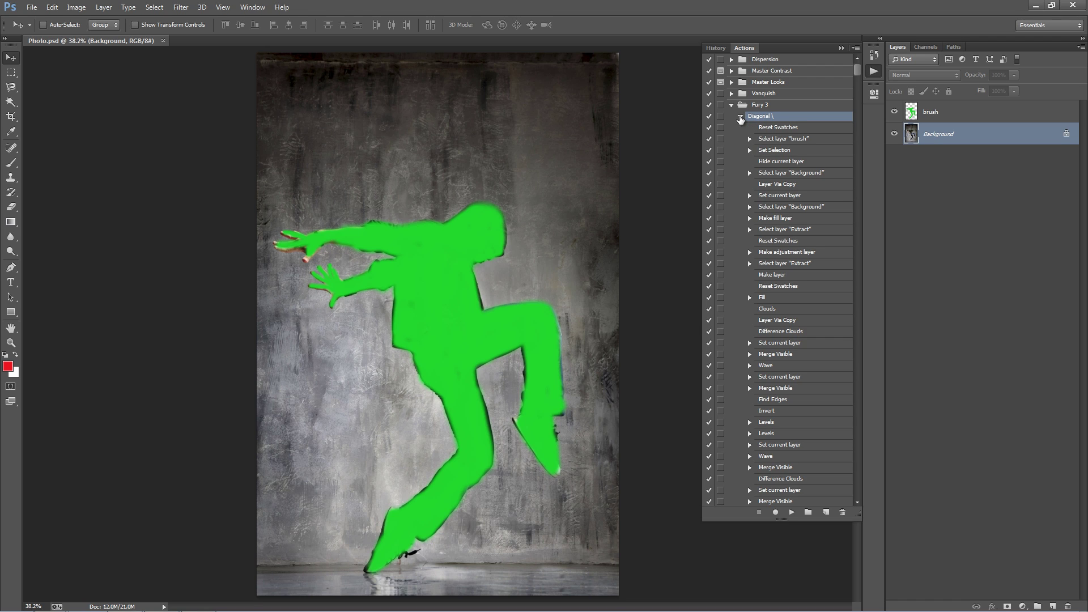
left_click(740, 117)
left_click(740, 117)
left_click(740, 117)
left_click(740, 117)
left_click_drag(858, 69, 882, 56)
Check the Purge options for freeing memory, leaving without purging anything.
left_click(57, 9)
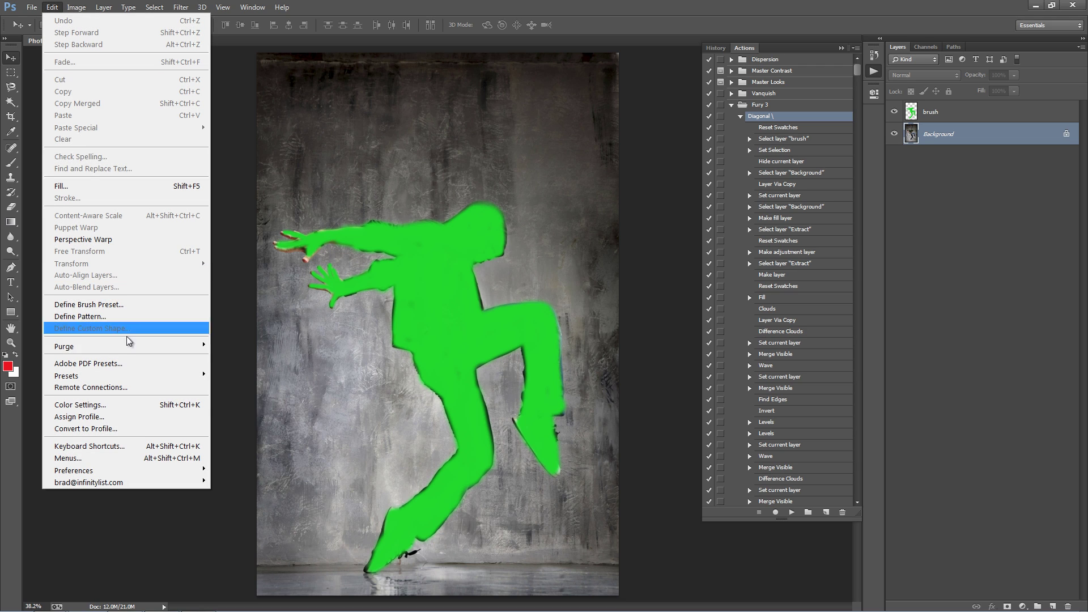
mouse_move(131, 346)
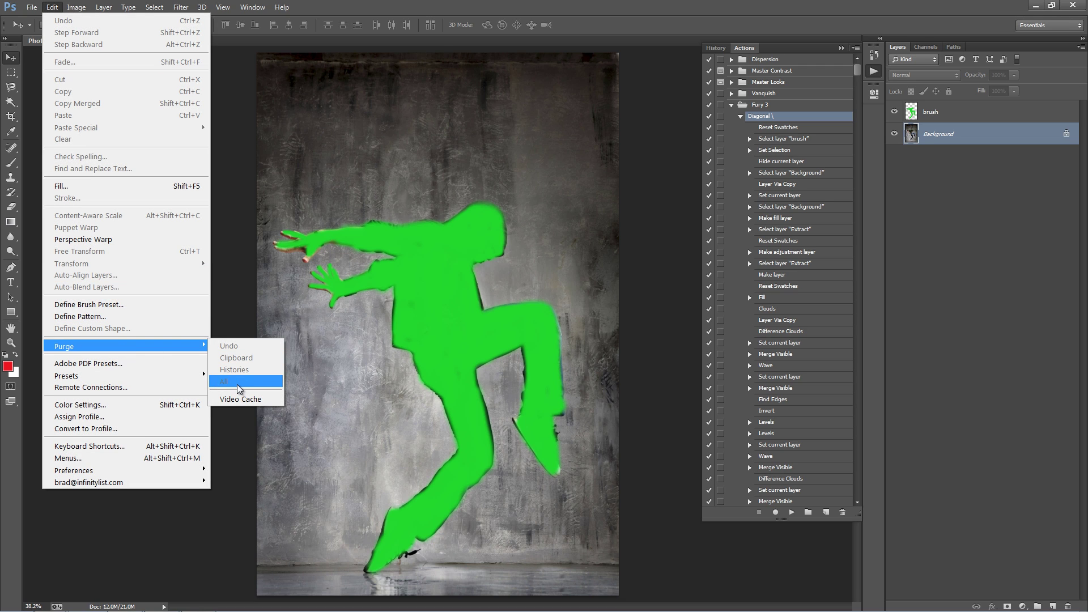
left_click(392, 354)
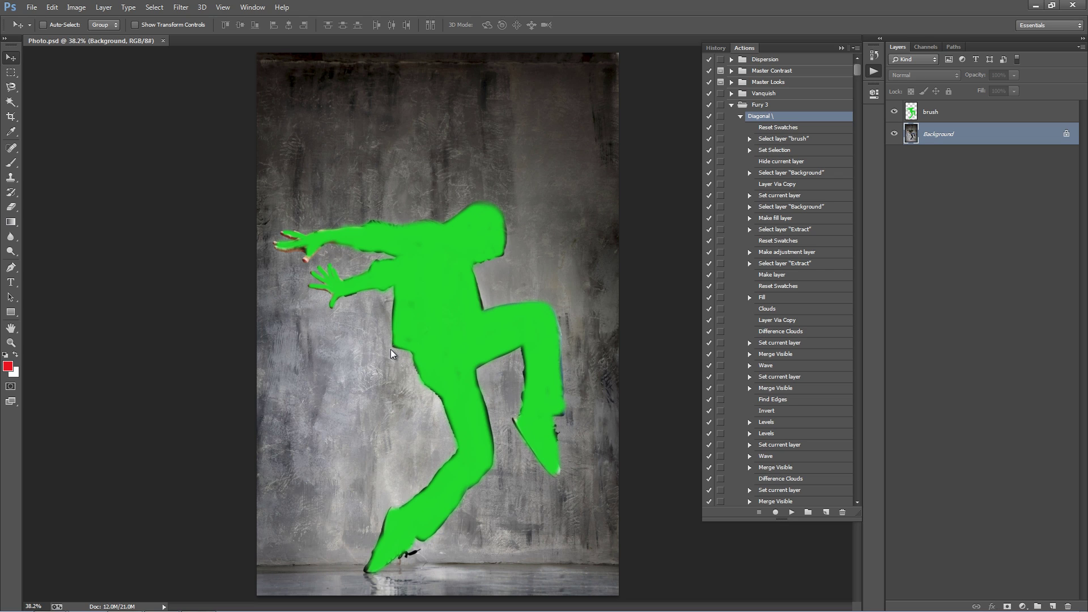
left_click(51, 7)
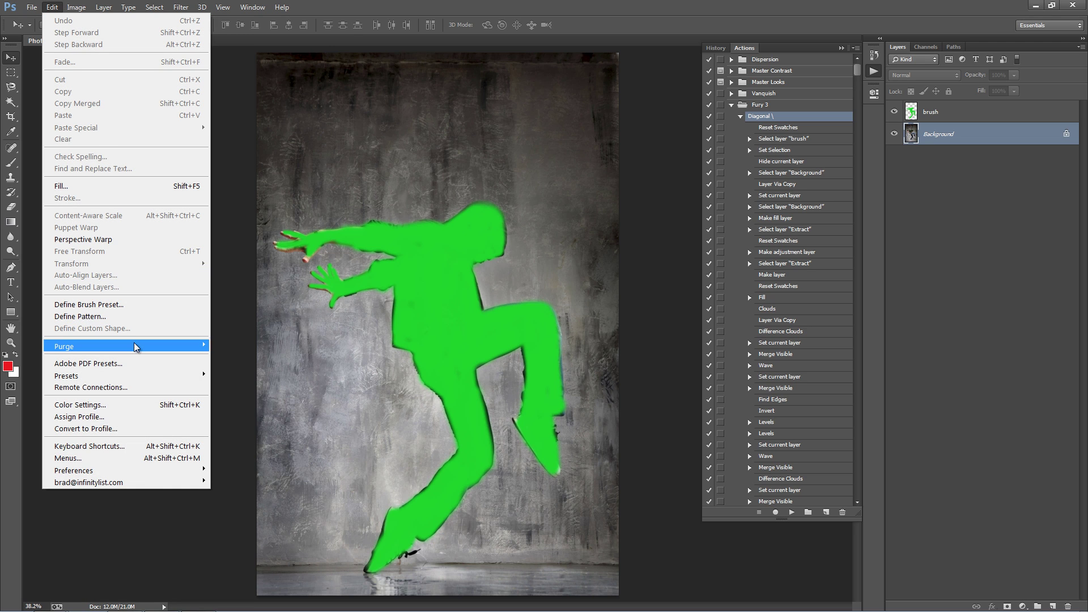
left_click(397, 381)
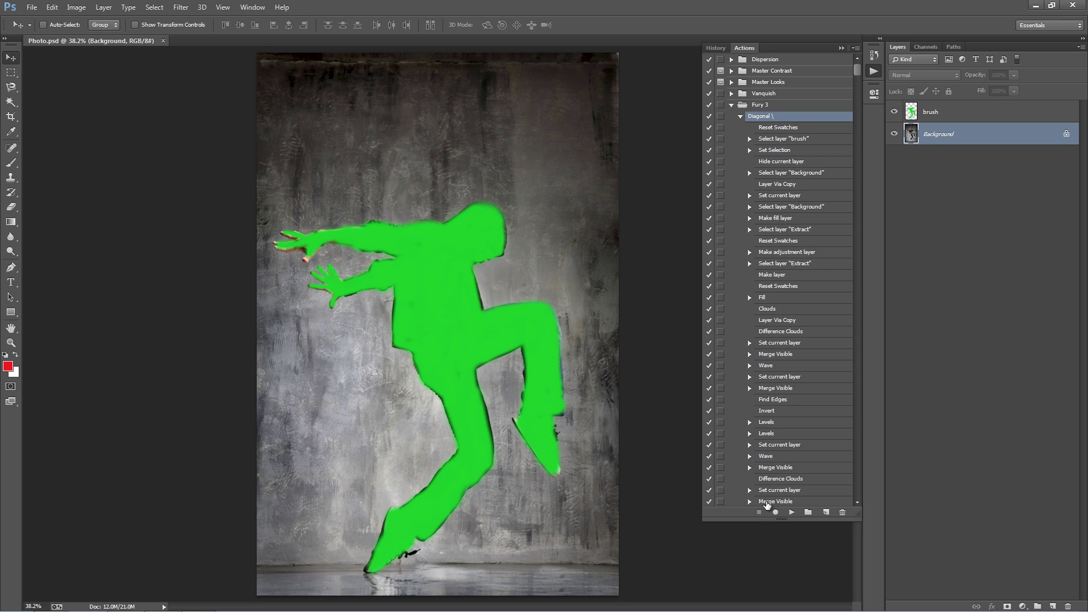
Run the Diagonal \ action on Photo.psd, then collapse the Fury 3 set and the Actions panel.
left_click(792, 511)
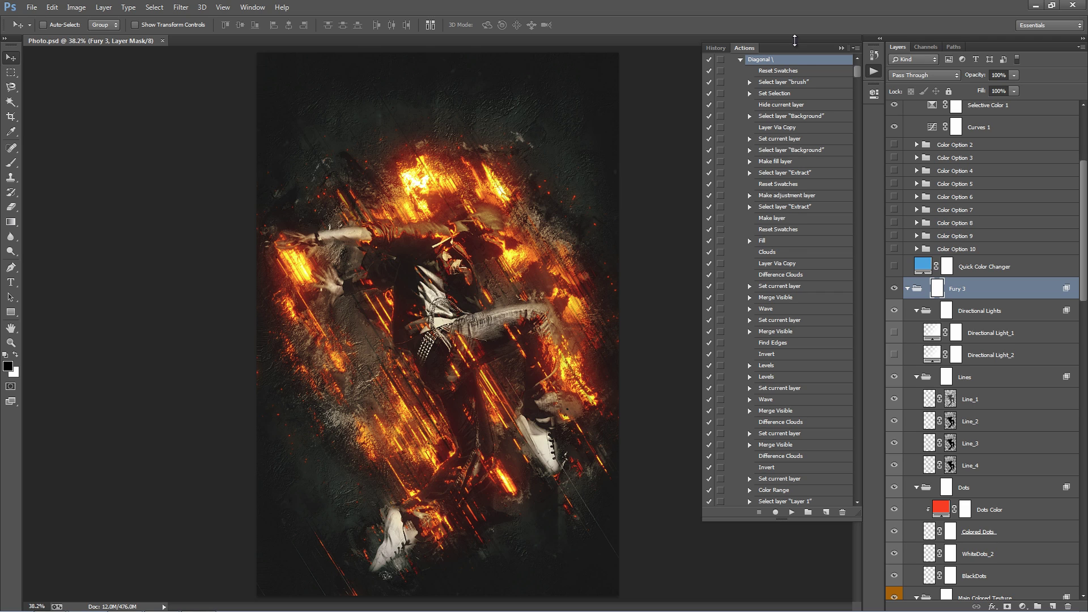
scroll(754, 80, "up", 3)
left_click(740, 116)
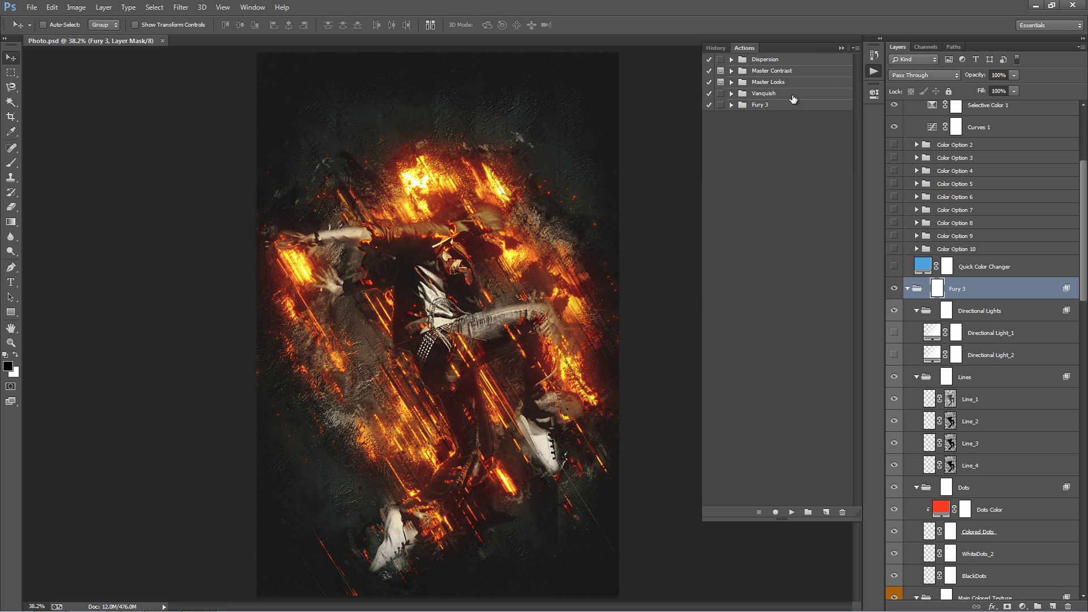
left_click(841, 48)
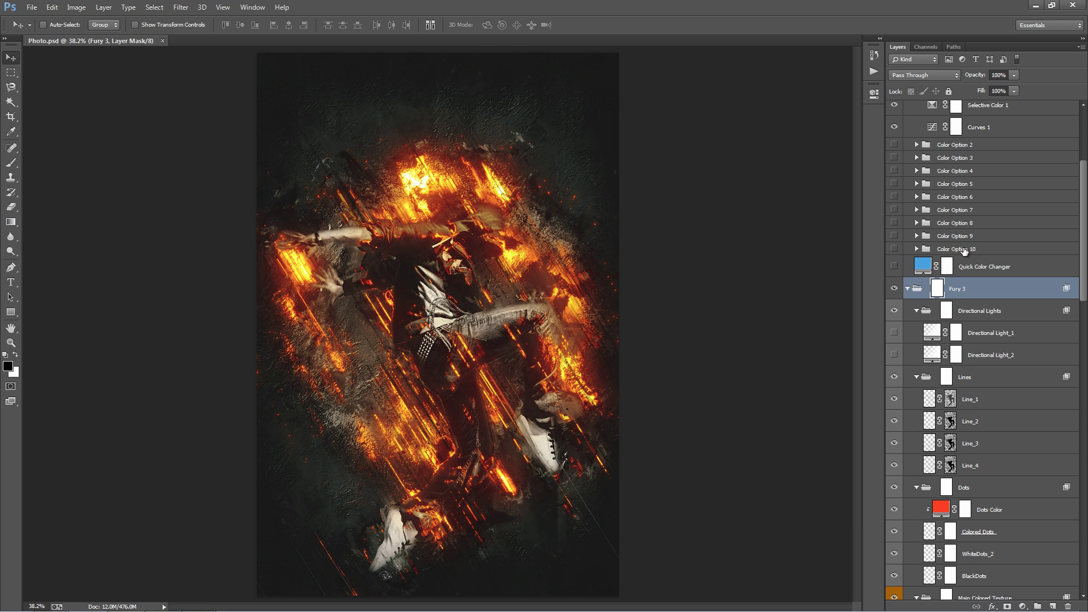
Collapse all nested layer groups down to the top-level Adjustments and Fury 3 groups.
scroll(1086, 207, "up", 3)
scroll(938, 236, "down", 5)
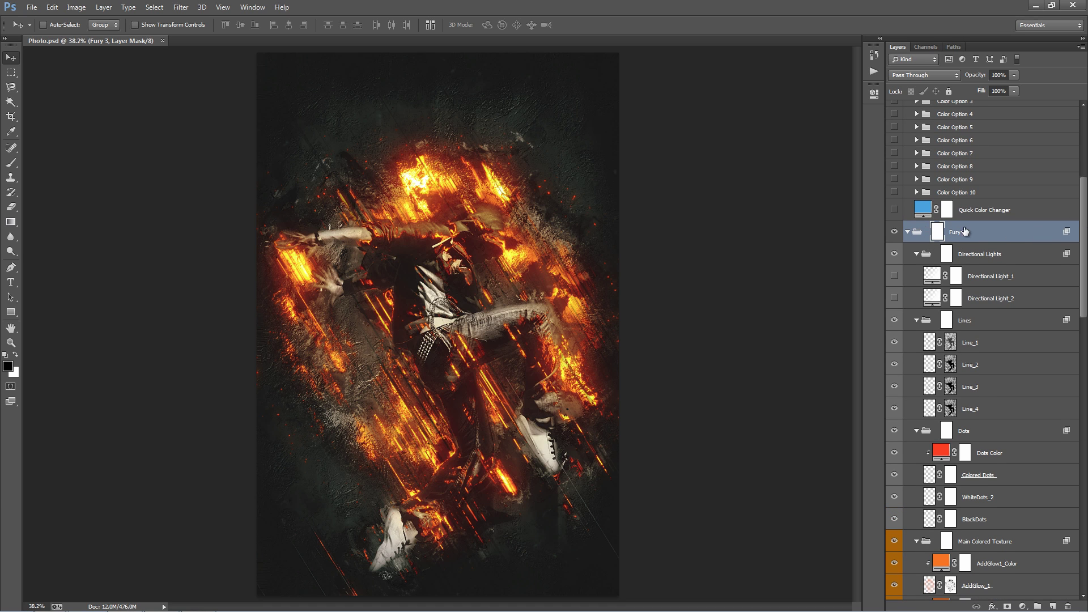
mouse_move(1085, 208)
left_mouse_down()
mouse_move(1085, 352)
mouse_move(1086, 151)
mouse_move(1085, 197)
left_mouse_up()
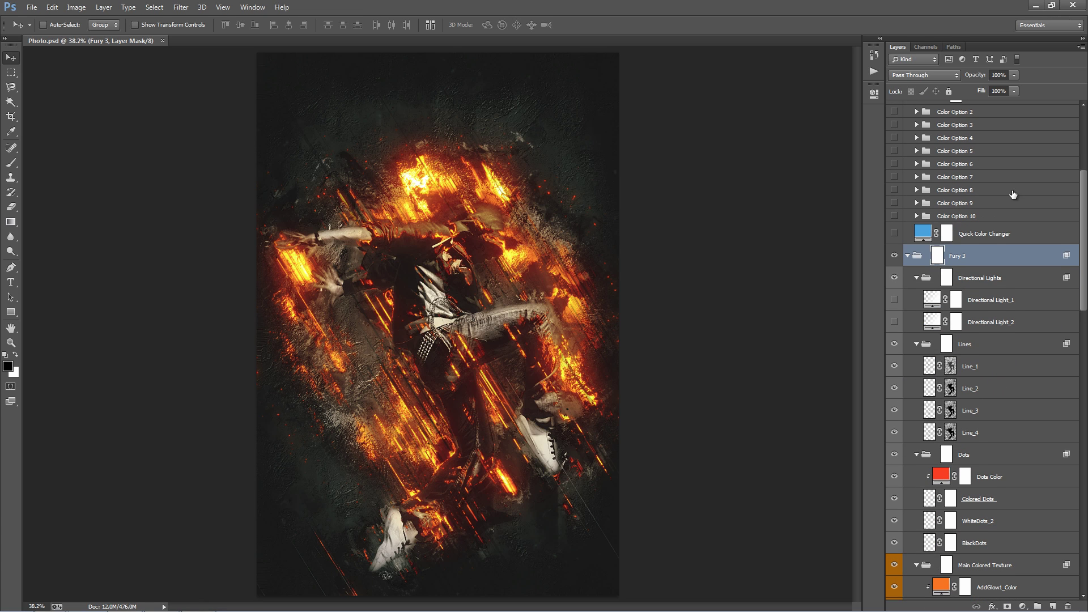
left_click(907, 256, "ctrl")
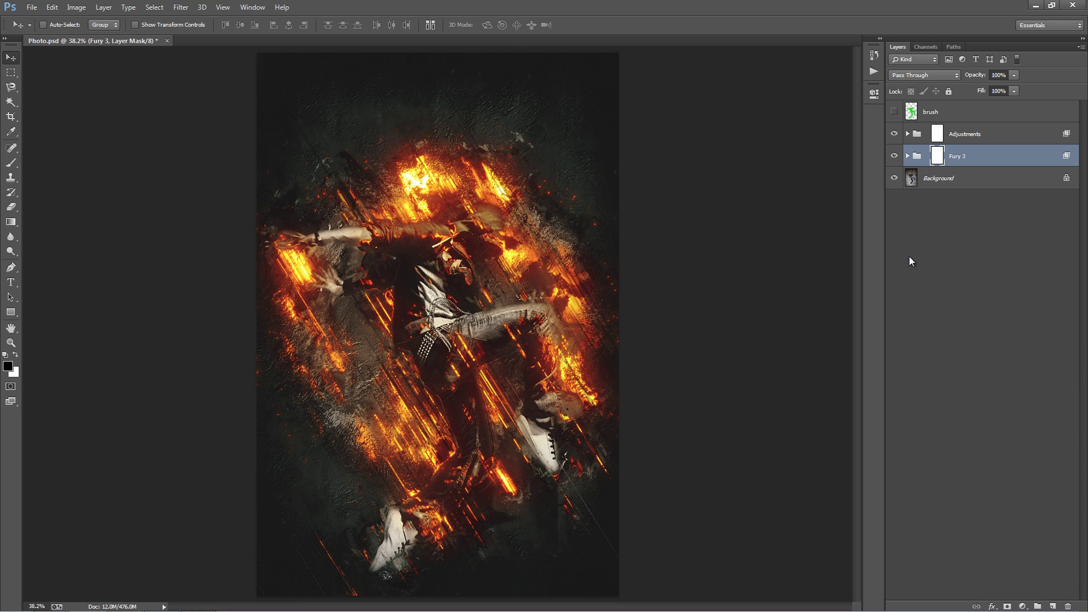
Expand and collapse the Fury 3 and Adjustments groups in turn, and select the Adjustments group.
left_click(909, 158)
left_click(909, 157)
left_click(907, 134)
left_click(907, 133)
left_click(992, 136)
Toggle the brush layer's visibility to compare the painted silhouette with the fire effect.
left_click(913, 113)
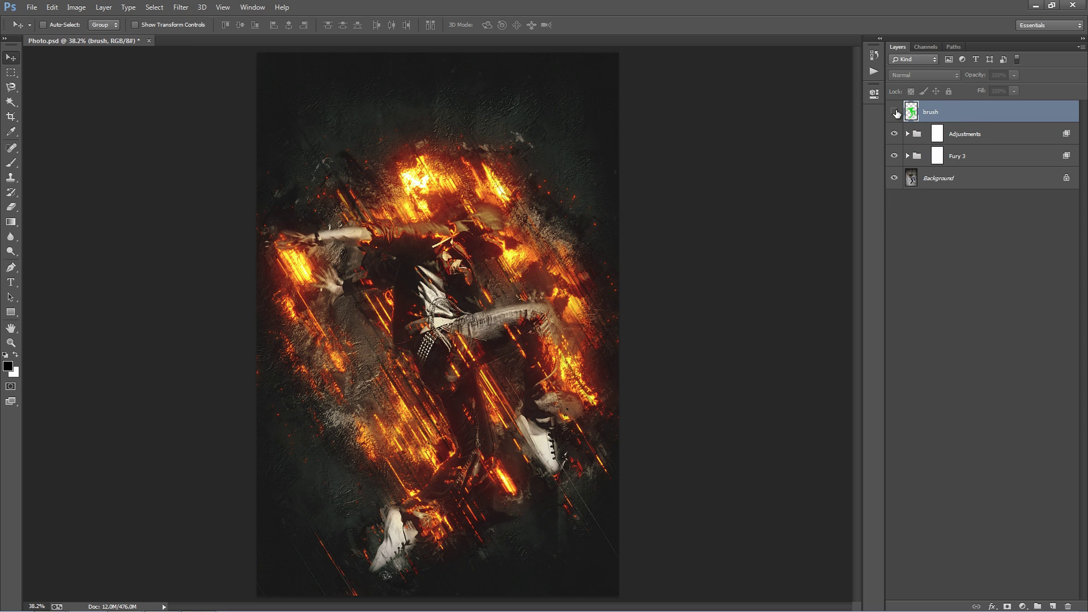
left_click(895, 112)
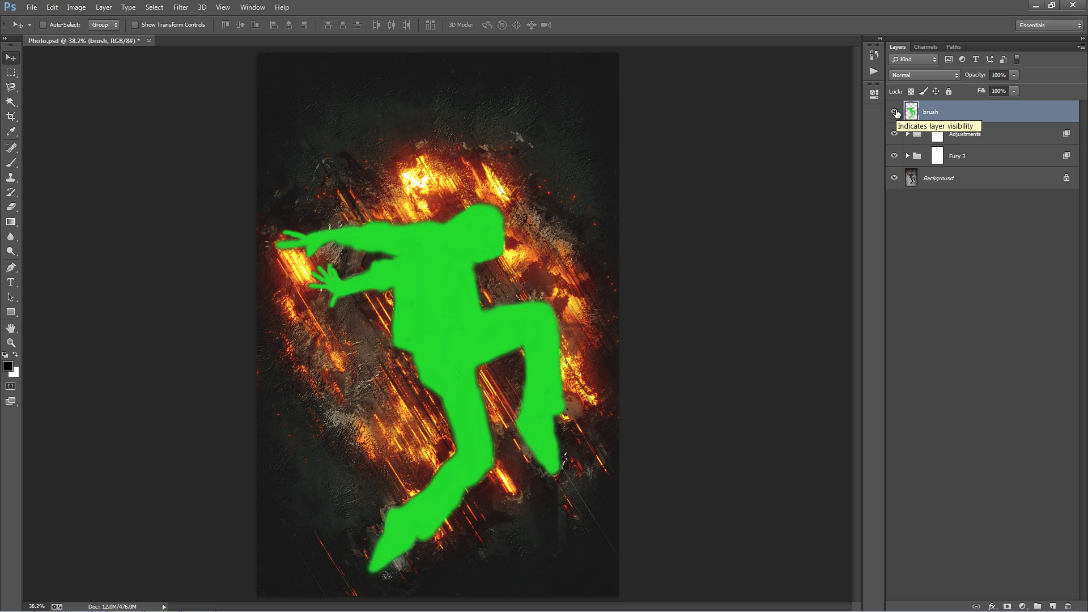
left_click(896, 113)
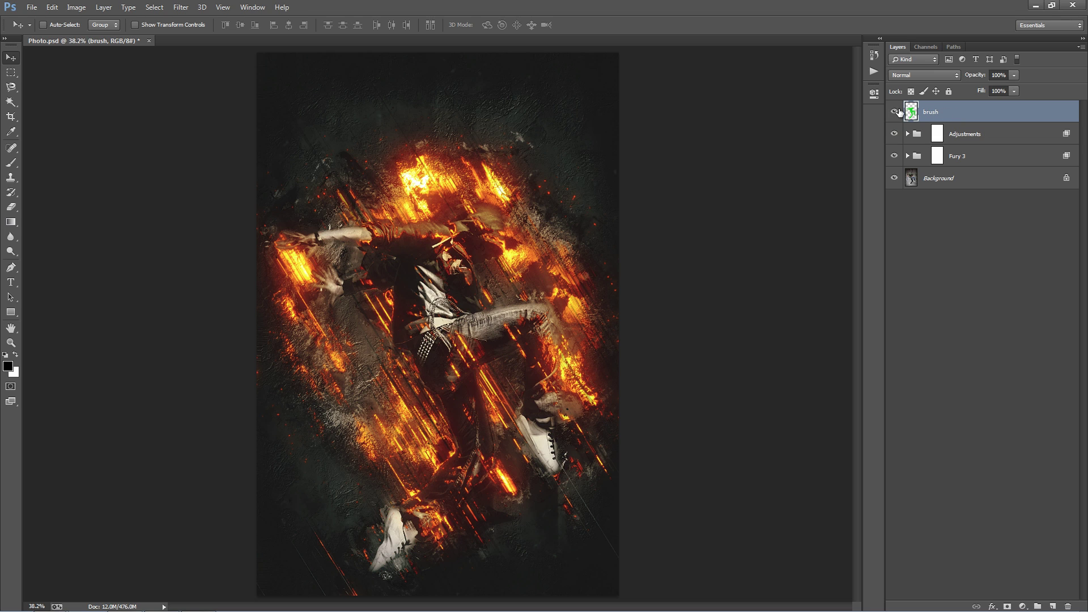
left_click(899, 112)
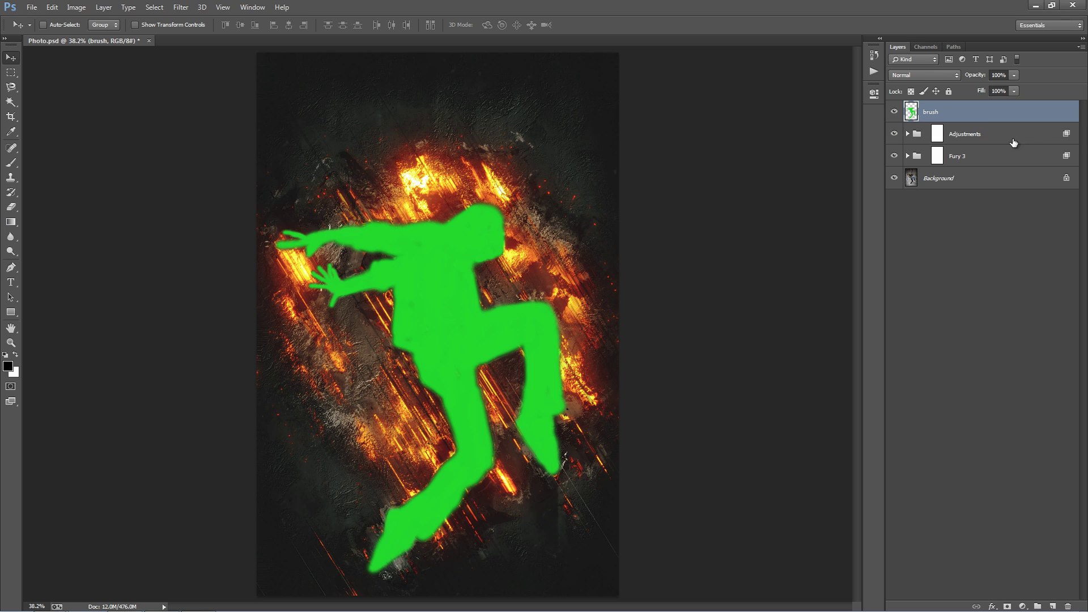
Try deleting the Adjustments and Fury 3 groups together, and undo the deletion.
left_click(987, 140)
left_click(981, 156, "shift")
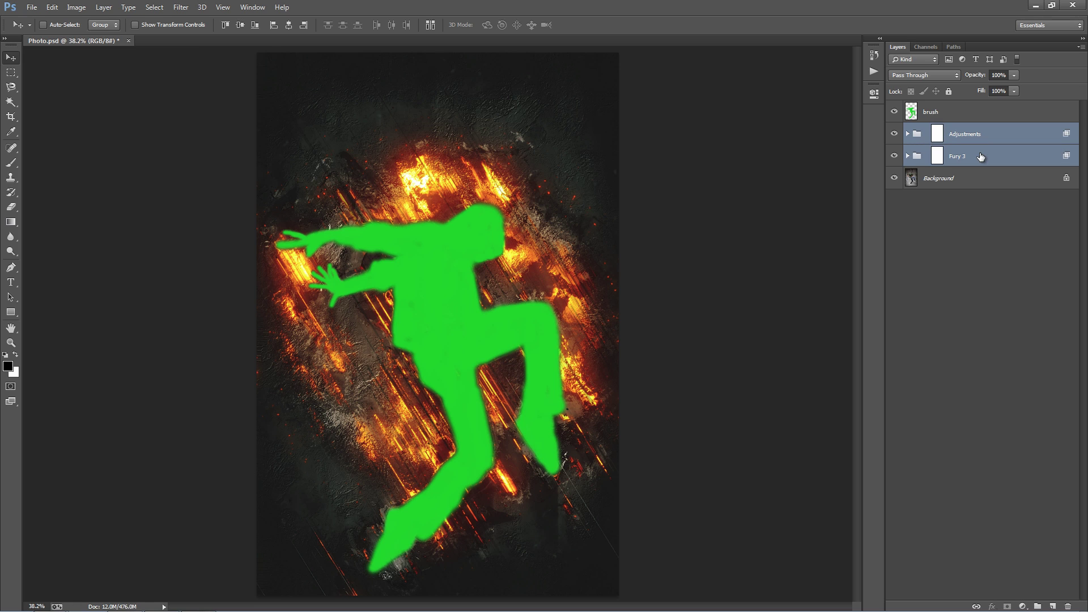
key("Delete")
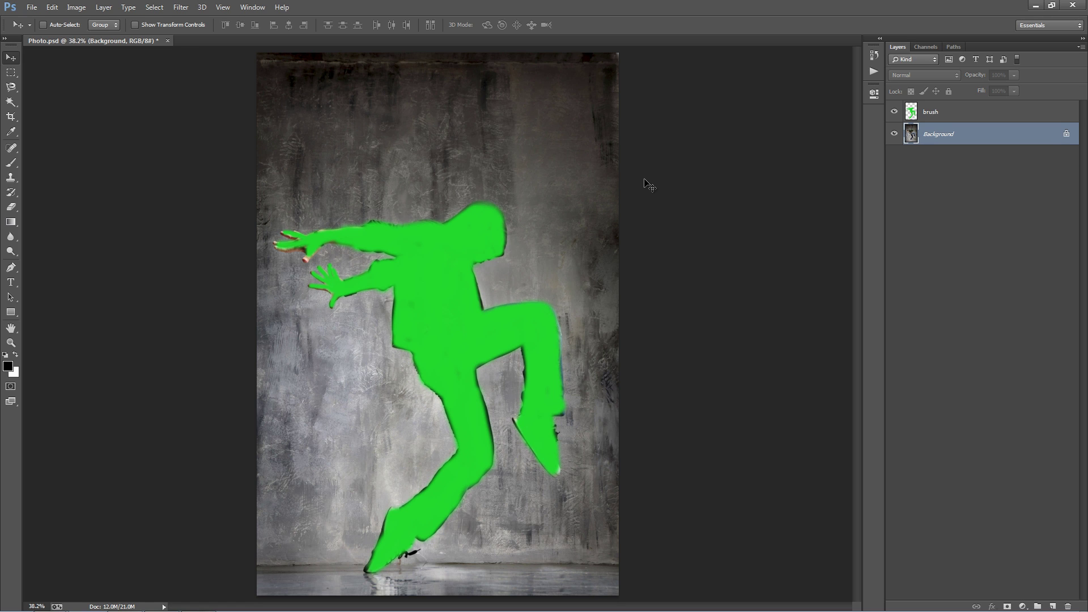
key("ctrl+z")
Expand the Adjustments group to examine its adjustment layers and color options, and collapse it.
left_click(996, 137)
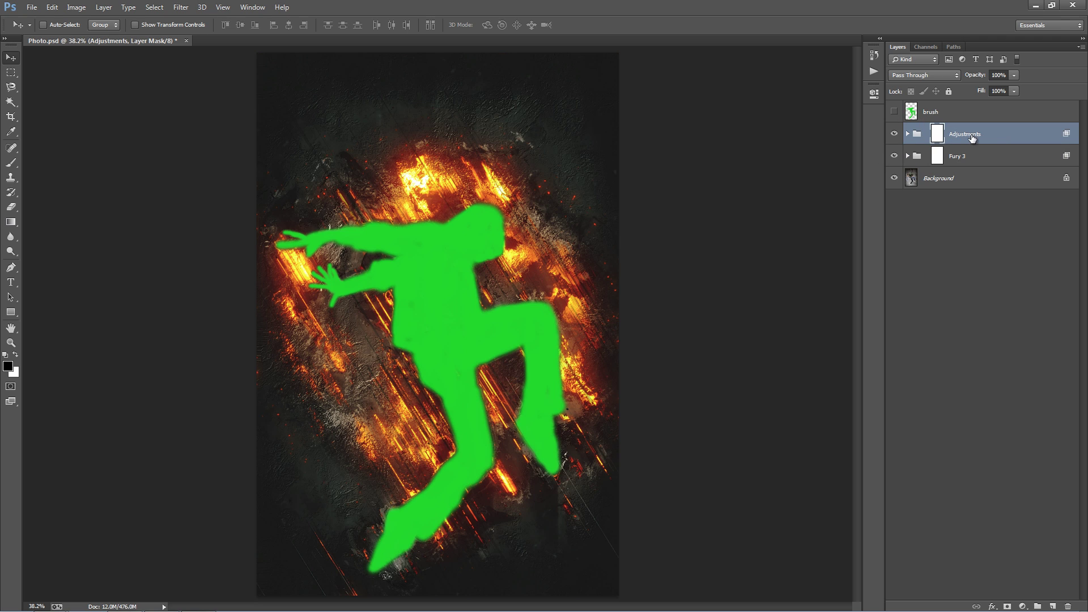
left_click(909, 133)
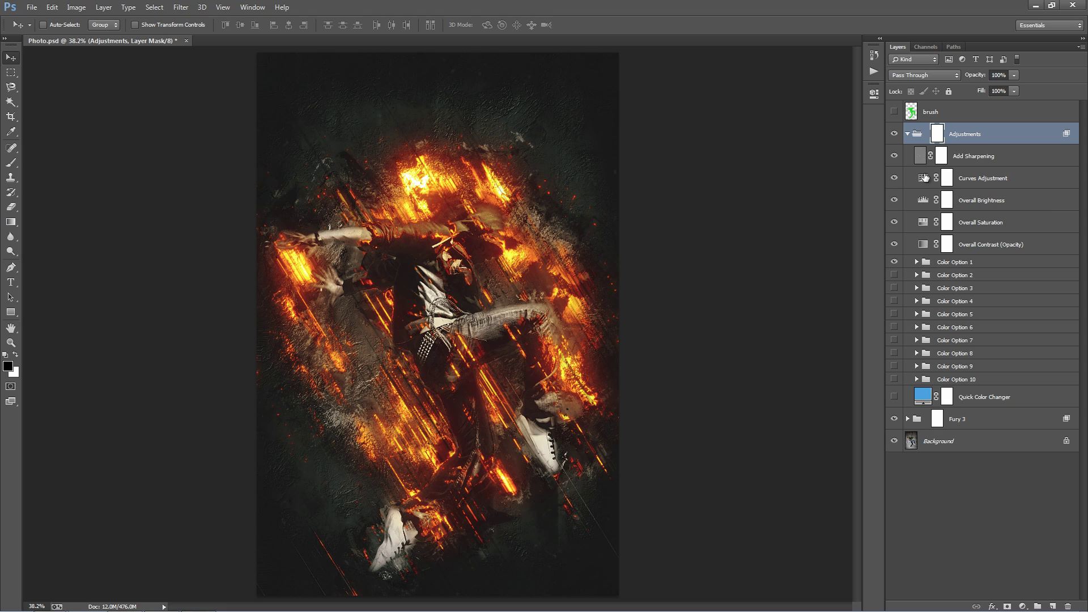
left_click(908, 134)
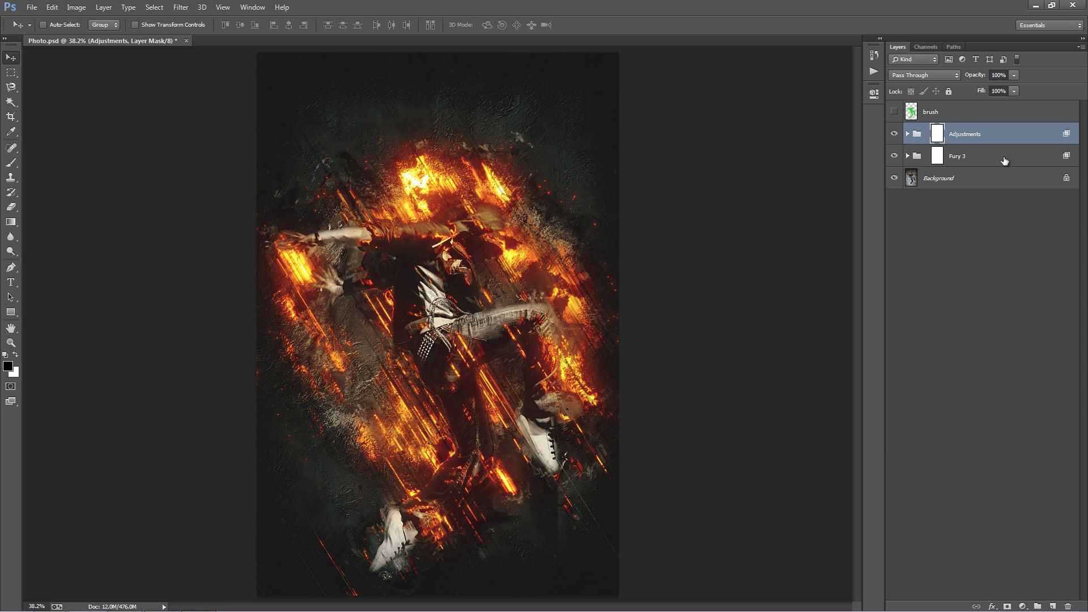
Expand the Fury 3 group to examine its subgroups, and select the Dots group.
left_click(925, 160)
left_click(908, 157)
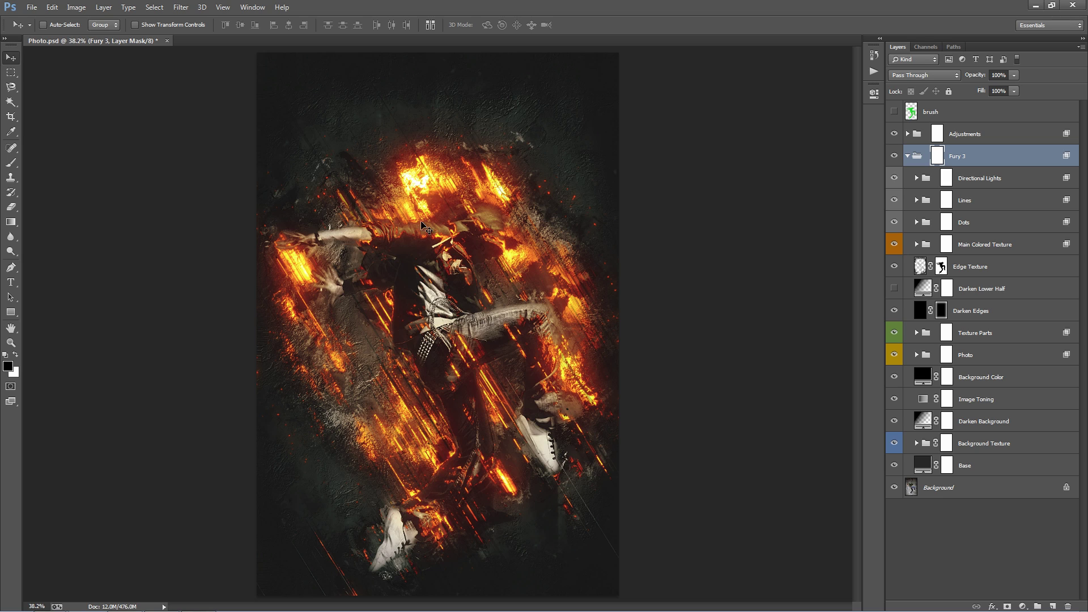
left_click(1019, 229)
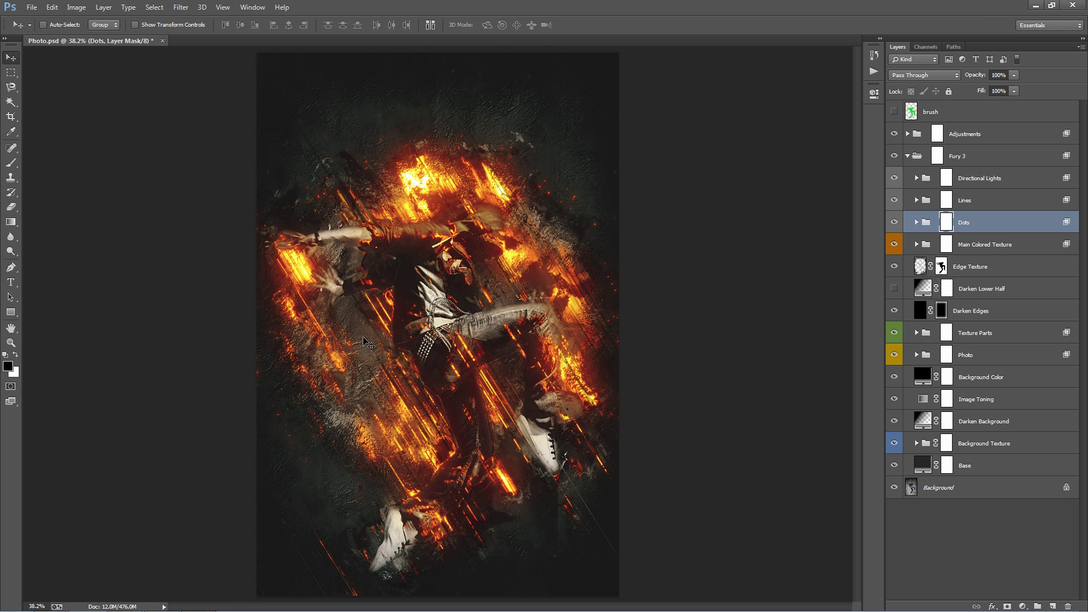
Toggle the Main Colored Texture group off and on to compare the image with and without the fire.
left_click(945, 247)
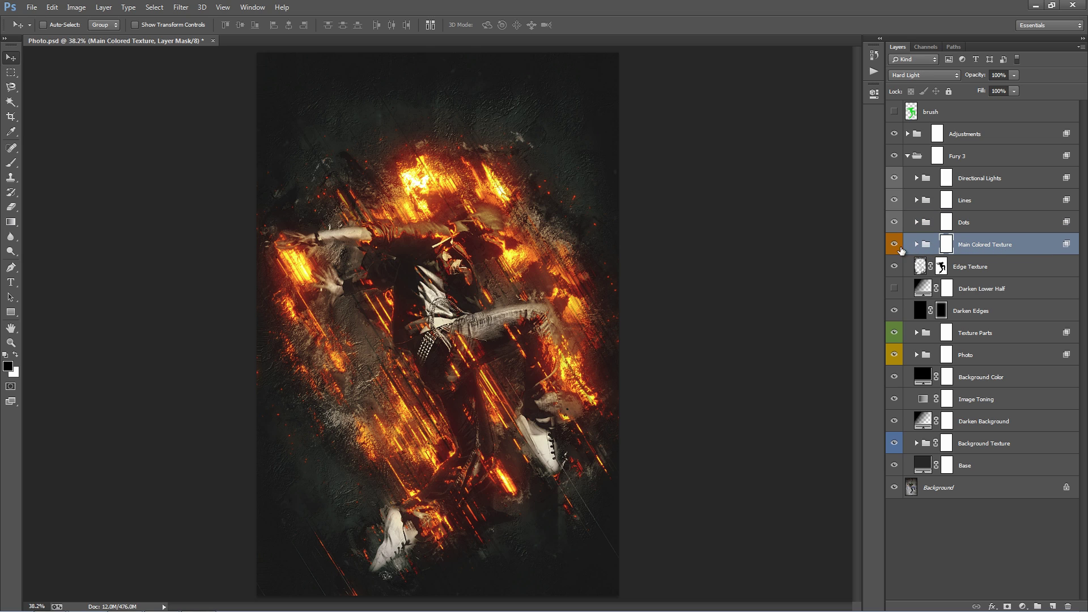
left_click(894, 245)
left_click(894, 245)
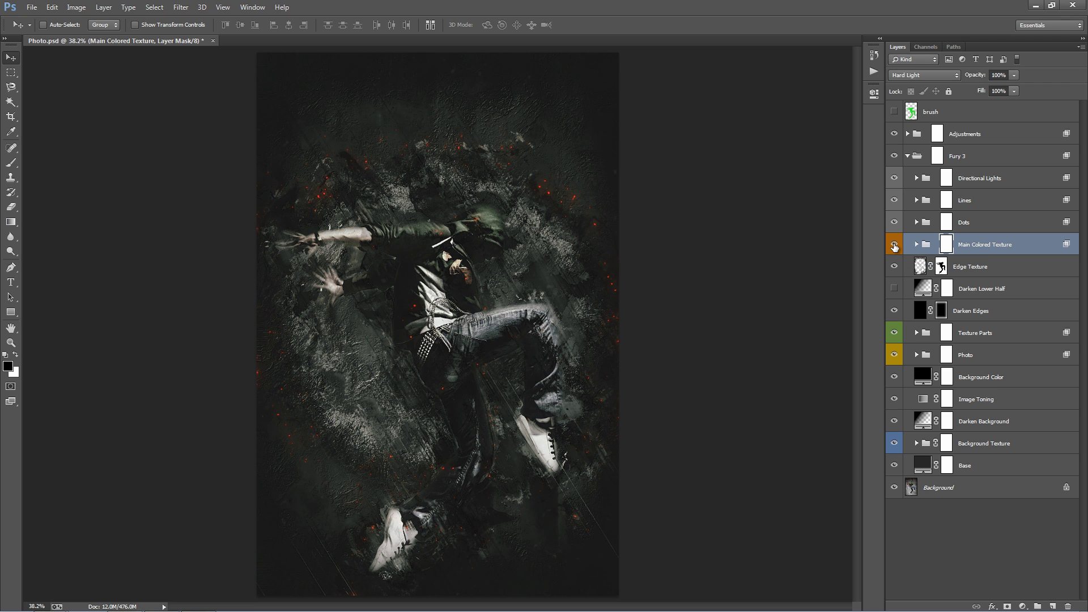
left_click(894, 245)
left_click(894, 245)
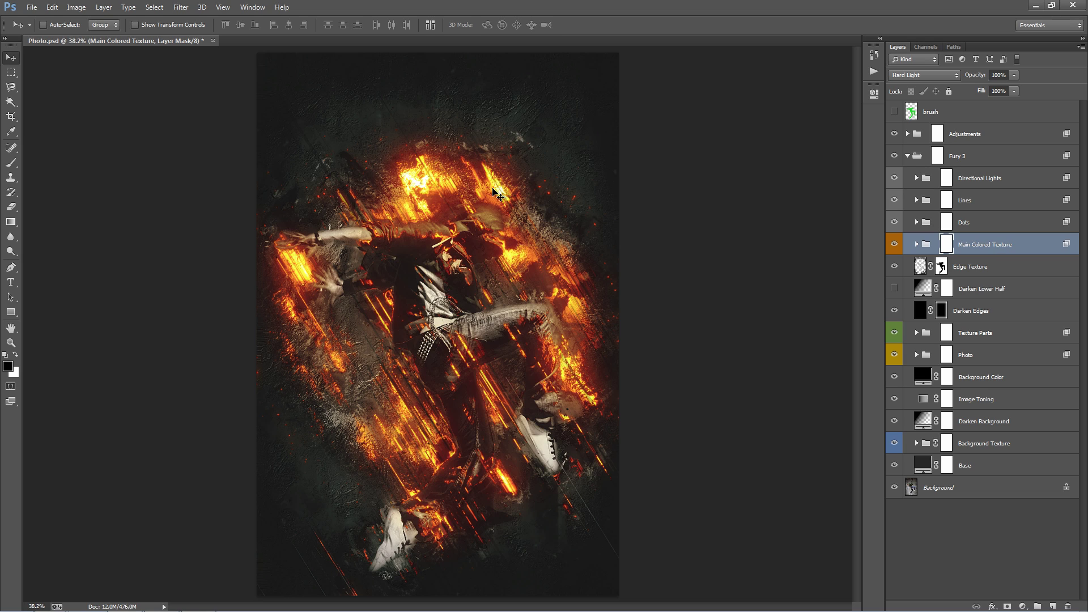
Try masking out the fire on the Main Colored Texture mask with a black 250 px brush stroke across the dancer, and undo it.
left_click(977, 250)
left_click(951, 250)
key("b")
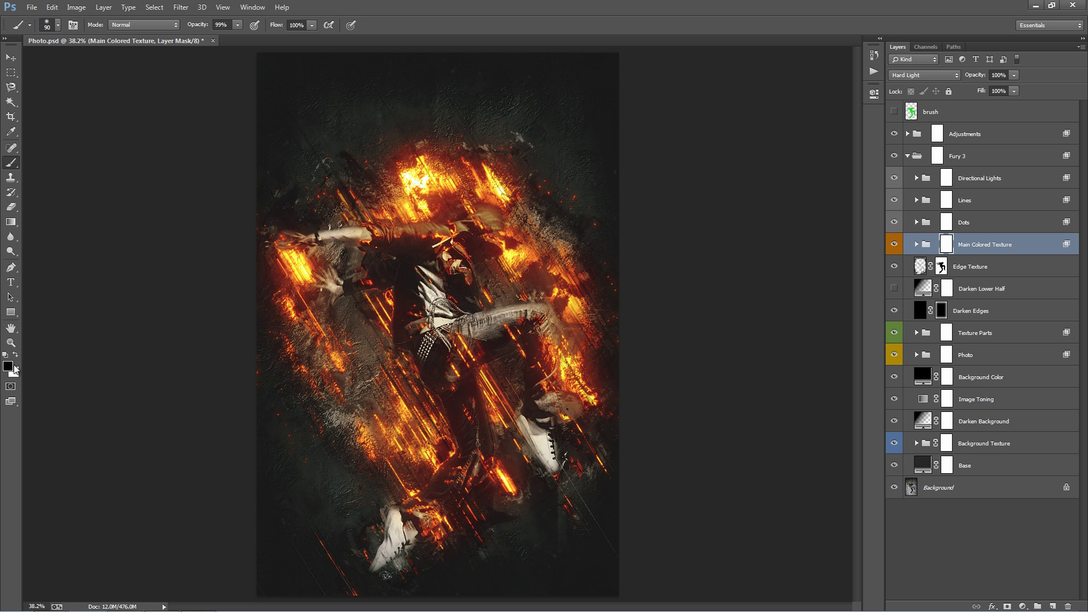
key("bracketright")
key("bracketright")
key("bracketright")
key("bracketright")
key("bracketright")
mouse_move(328, 184)
left_mouse_down()
mouse_move(542, 242)
mouse_move(536, 272)
mouse_move(549, 298)
mouse_move(480, 321)
mouse_move(500, 311)
left_mouse_up()
key("ctrl+z")
key("v")
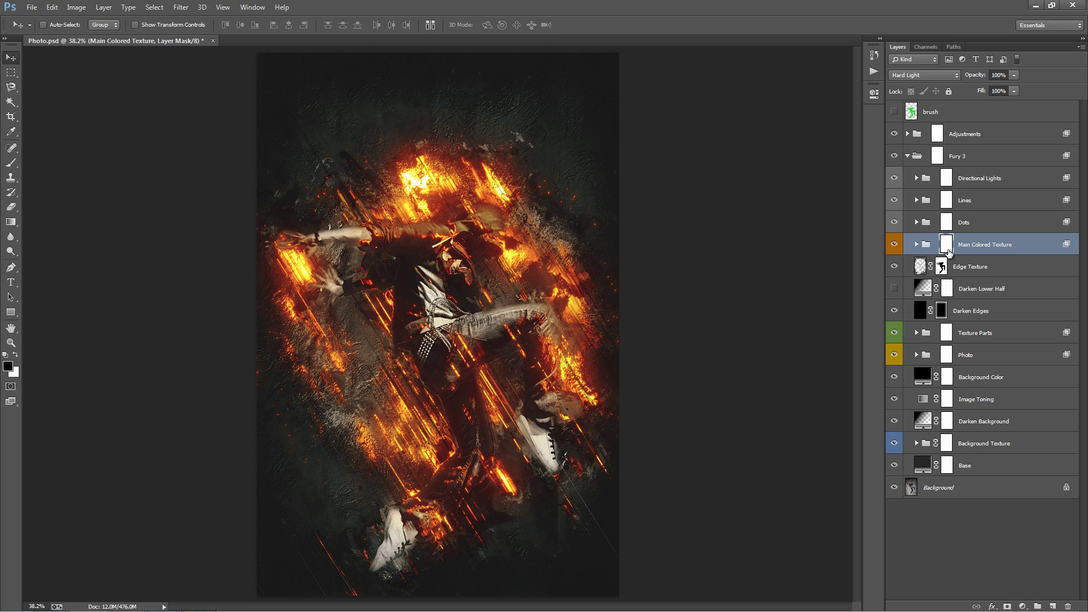
Invert the Main Colored Texture mask to black and paint white diagonally over the dancer and around the shoes to reveal parts of the fire.
left_click_drag(949, 252, 950, 254)
key("ctrl+i")
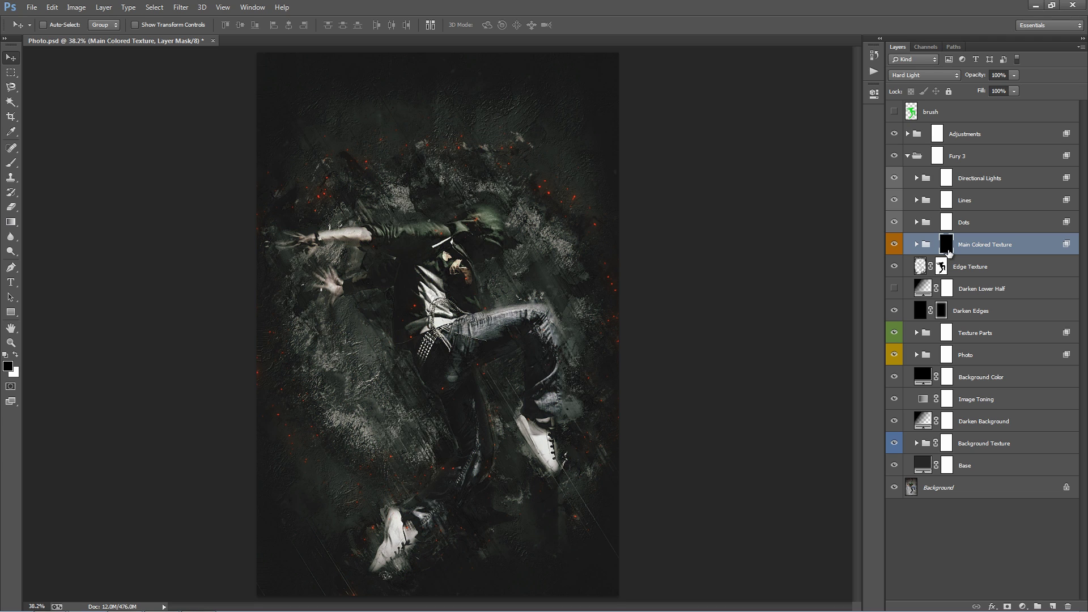
key("b")
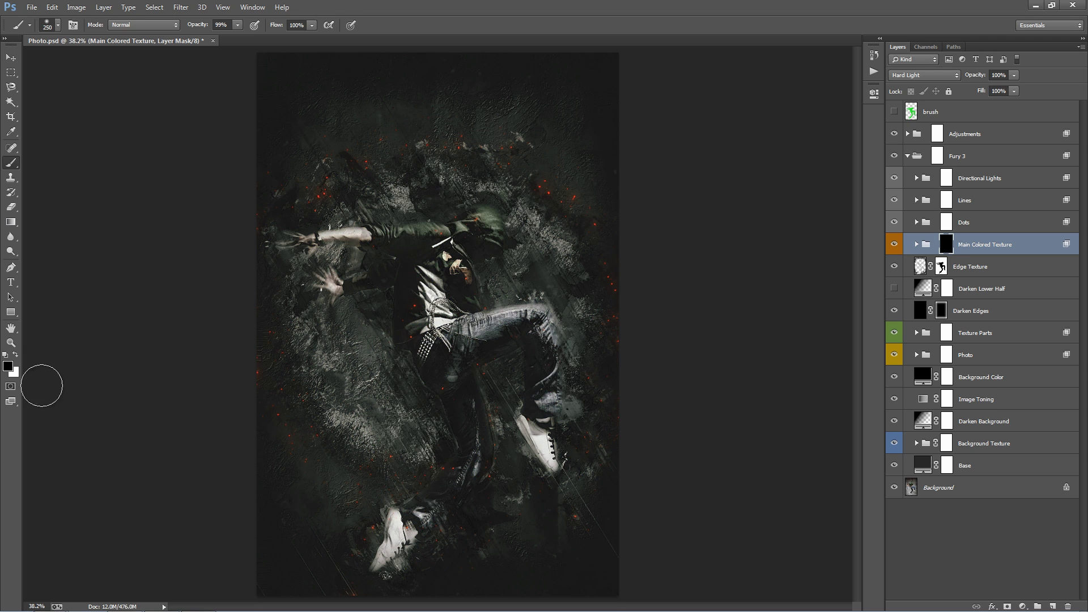
left_click(15, 355)
mouse_move(413, 192)
left_mouse_down()
mouse_move(311, 131)
mouse_move(316, 182)
mouse_move(350, 236)
mouse_move(301, 267)
mouse_move(448, 454)
mouse_move(490, 468)
left_mouse_up()
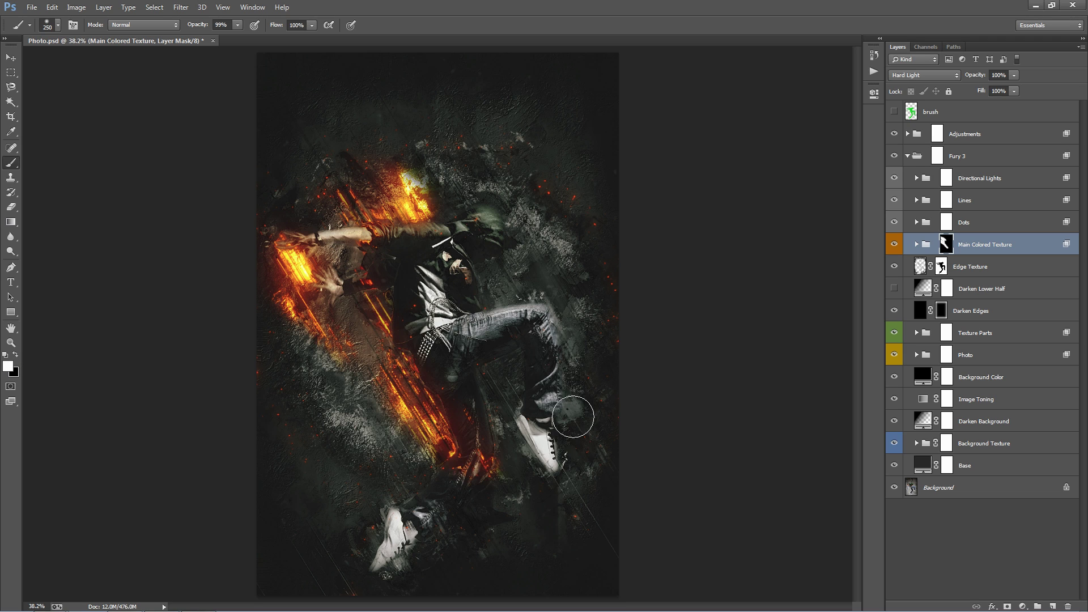
mouse_move(573, 416)
left_mouse_down()
mouse_move(546, 424)
mouse_move(559, 441)
mouse_move(365, 339)
mouse_move(417, 497)
mouse_move(356, 491)
mouse_move(338, 473)
mouse_move(389, 518)
left_mouse_up()
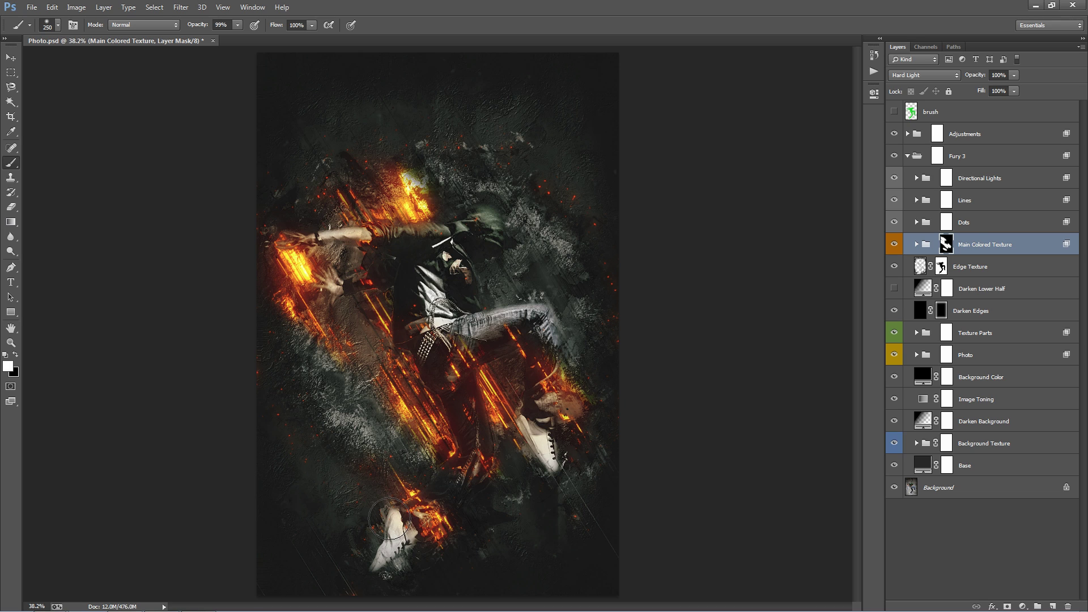
Disable and re-enable the Main Colored Texture mask to compare the full fire with the painted areas.
left_click(946, 245, "shift")
left_click(946, 244, "shift")
left_click(947, 245, "shift")
left_click(948, 244, "shift")
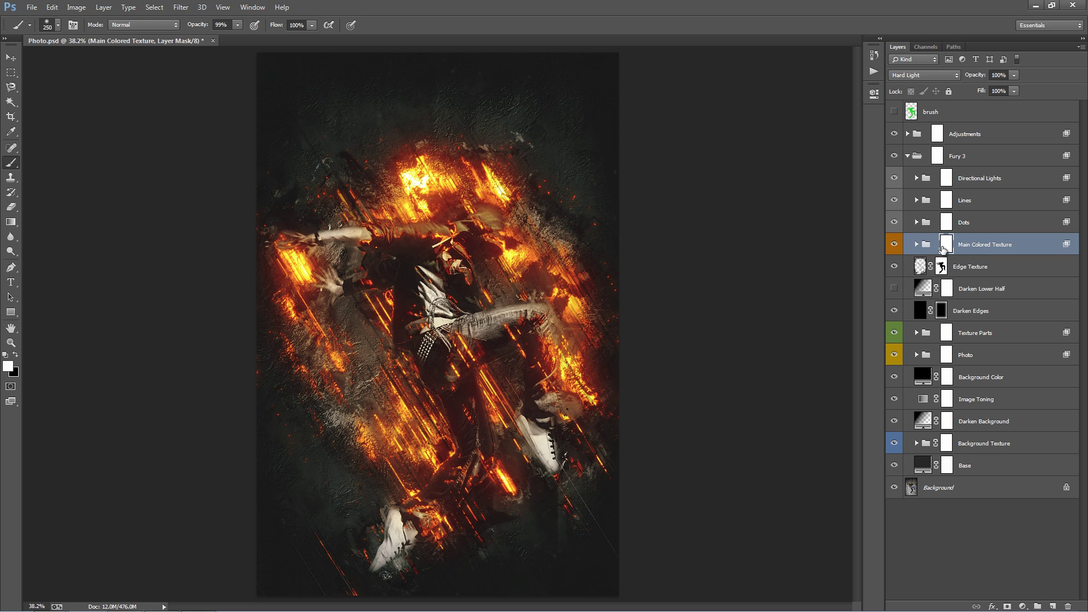
Paint black on the Main Colored Texture mask over the dancer's head, try inverting the mask, and restore it to plain white.
key("x")
left_click(483, 233)
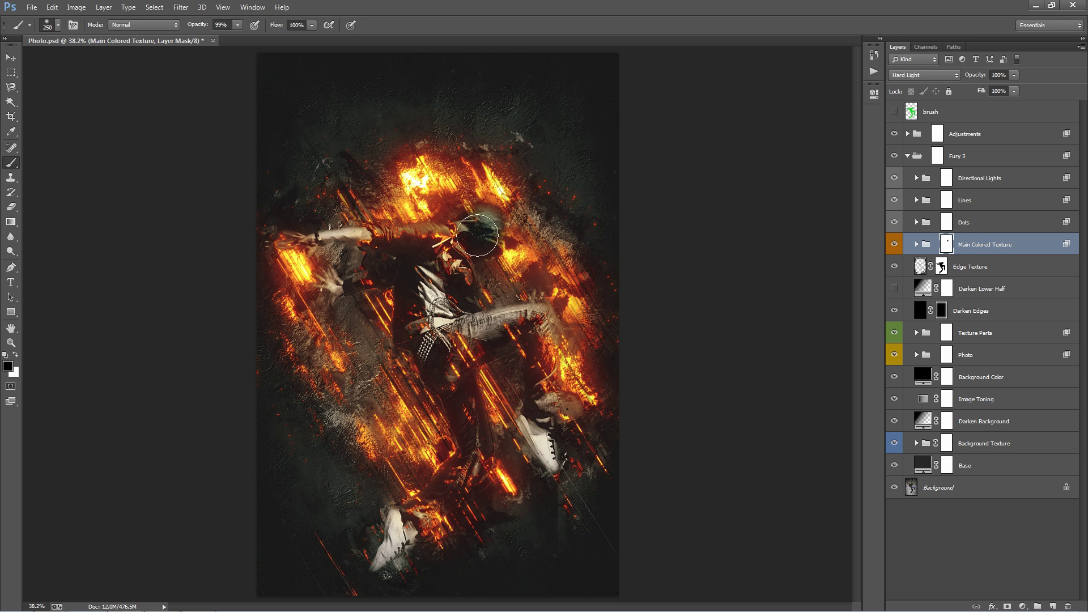
left_click_drag(477, 235, 394, 247)
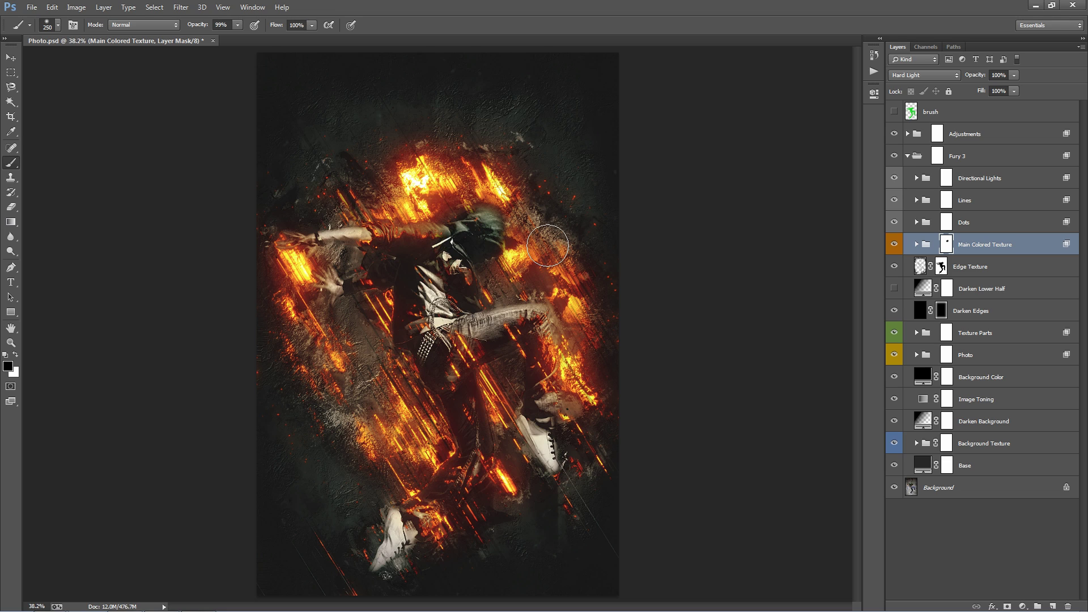
key("v")
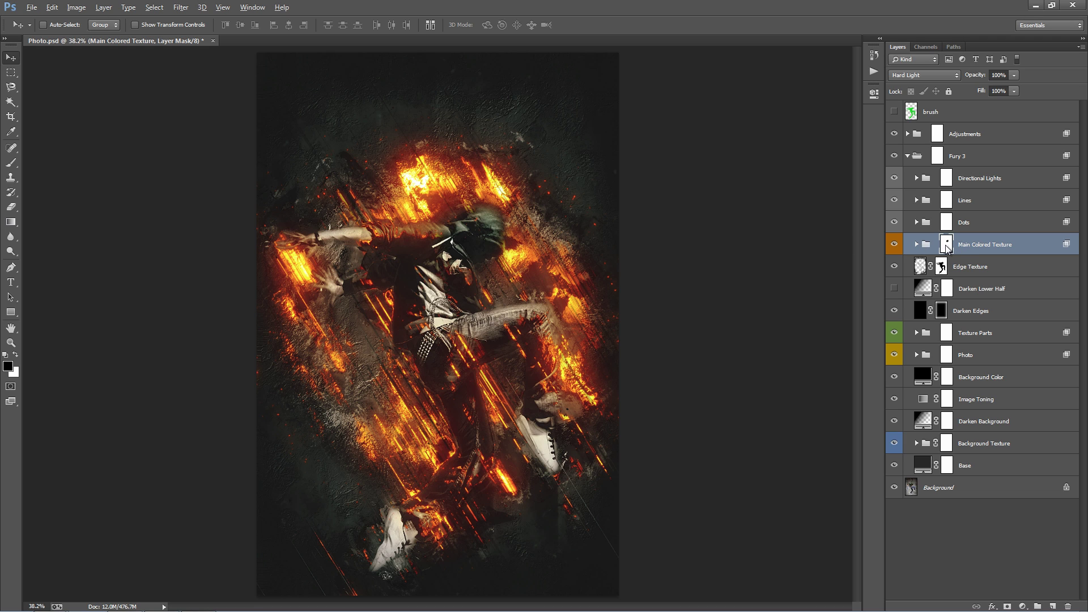
key("ctrl+i")
key("ctrl+i")
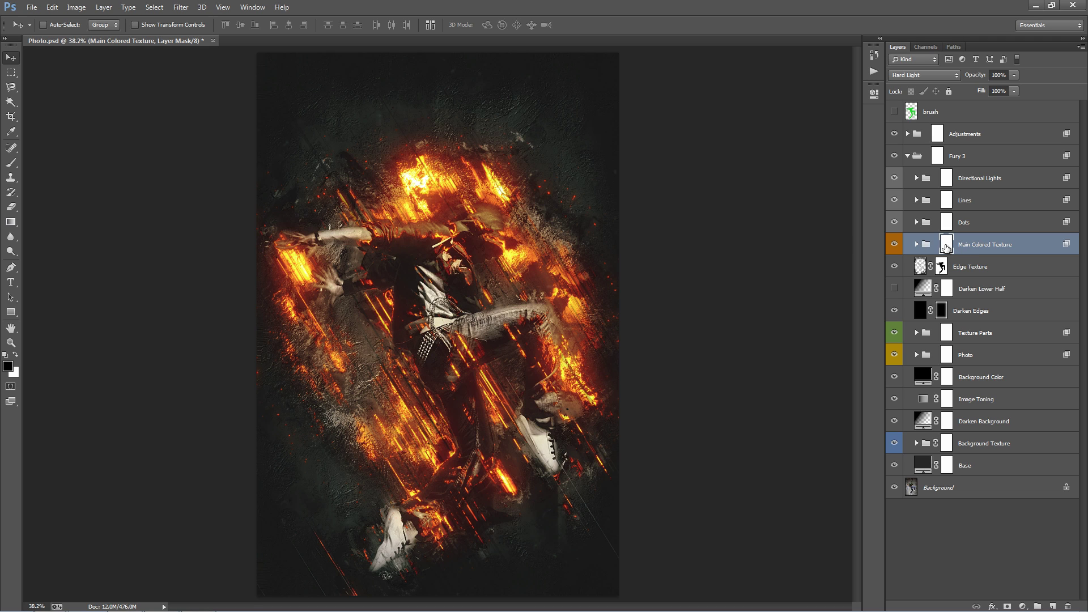
Expand the Main Colored Texture group and select its AddGlow_1, AddGlow_2 and MainTexture layers, ending on MainTexture alone.
left_click(917, 245)
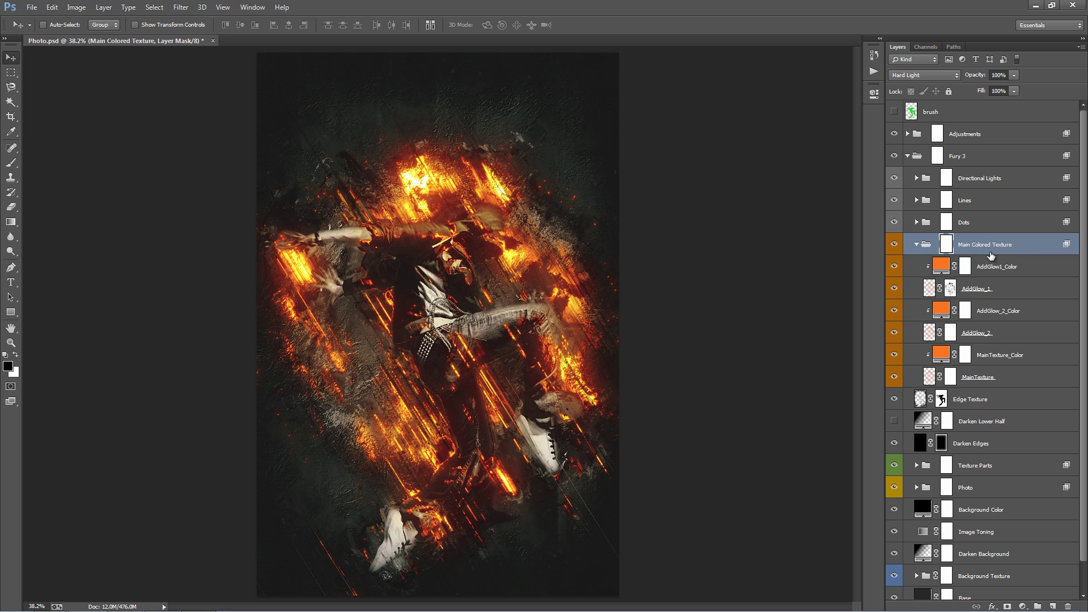
left_click(984, 289)
left_click(994, 332, "ctrl")
left_click(1009, 377, "ctrl")
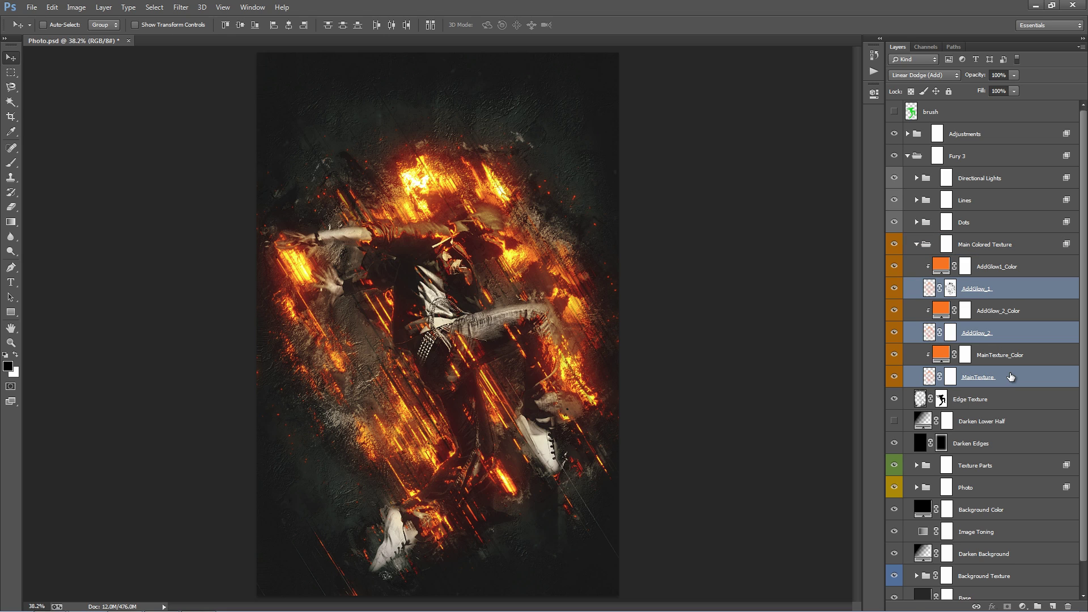
left_click(1004, 339)
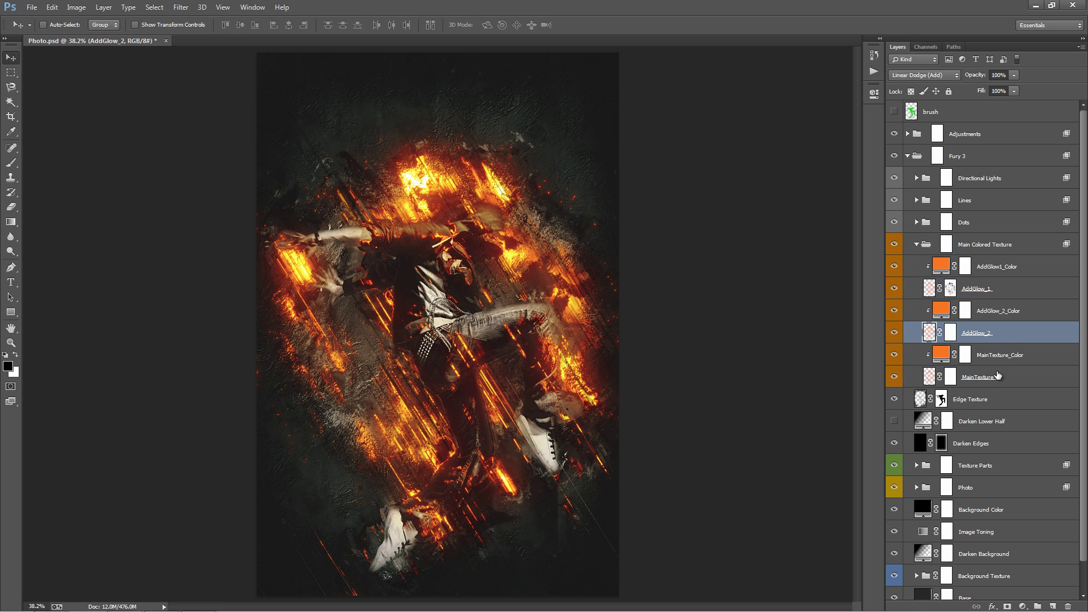
left_click(997, 376)
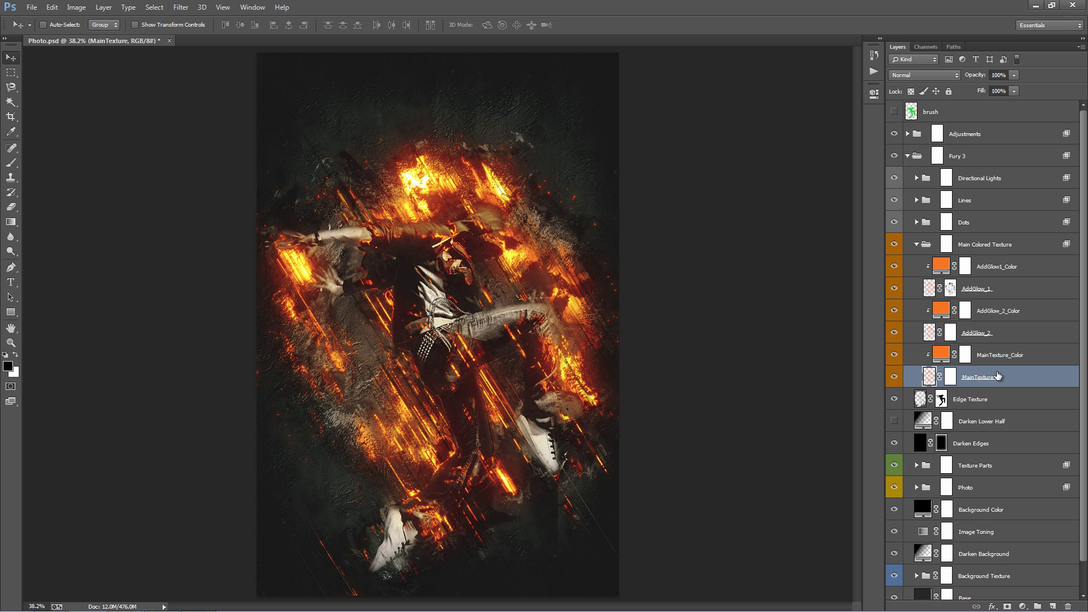
Hide AddGlow_1 and AddGlow_2, and toggle MainTexture's visibility to examine its contribution to the fire.
left_click(894, 378)
left_click(895, 377)
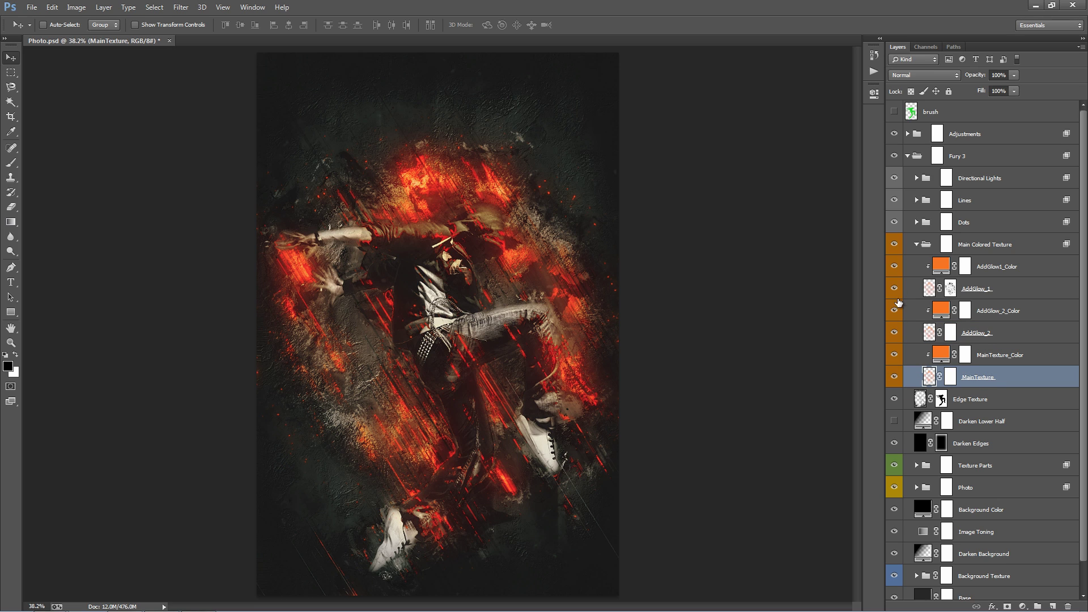
left_click(894, 289)
left_click(894, 333)
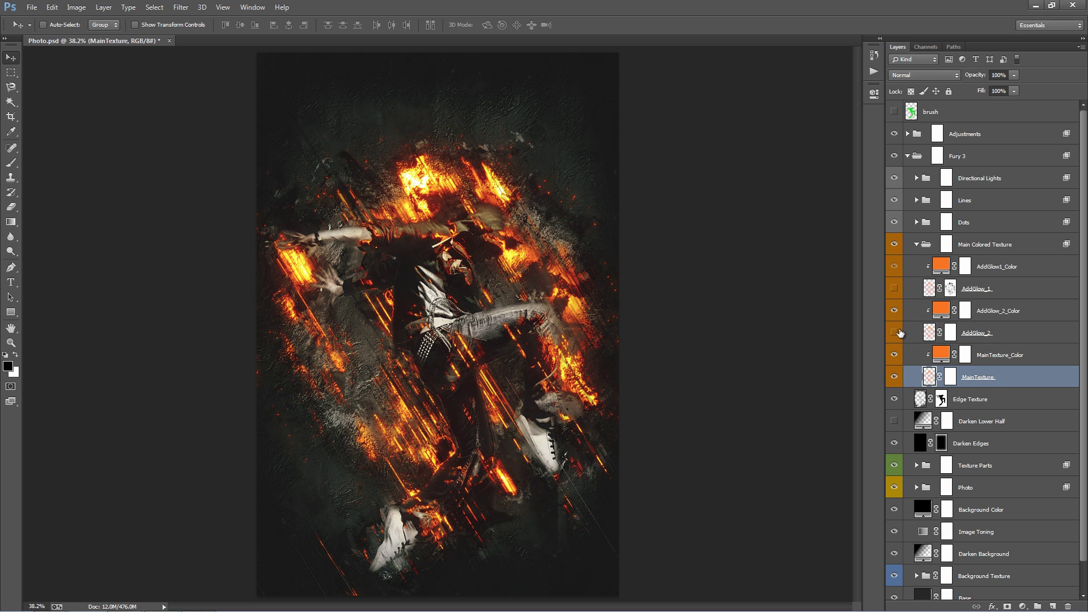
left_click(895, 378)
left_click(894, 377)
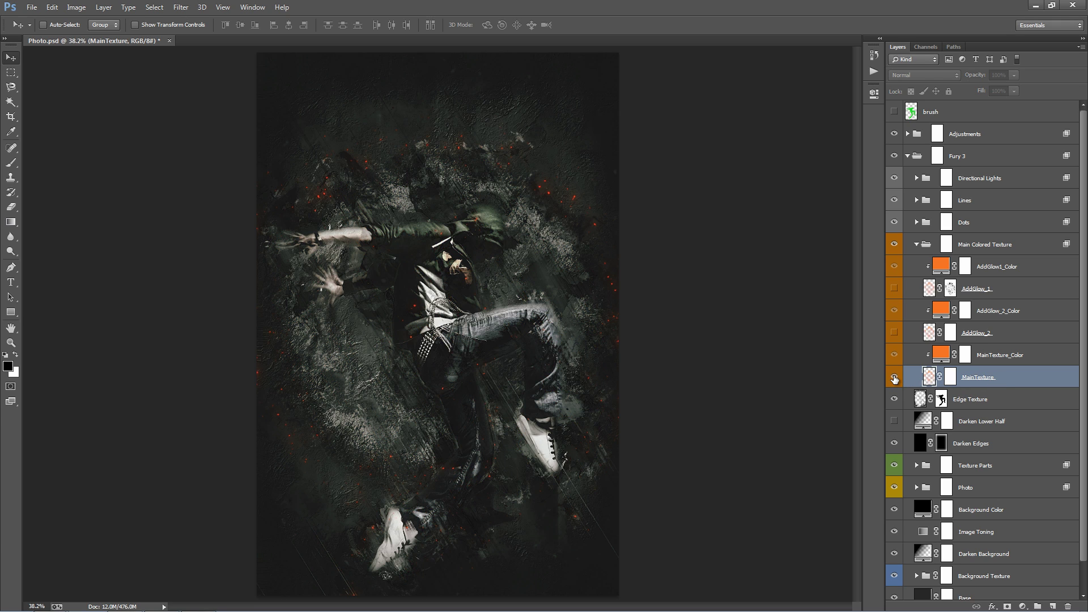
Make the AddGlow_2 and AddGlow_1 layers visible again above MainTexture.
left_click_drag(427, 263, 408, 249)
key("ctrl+z")
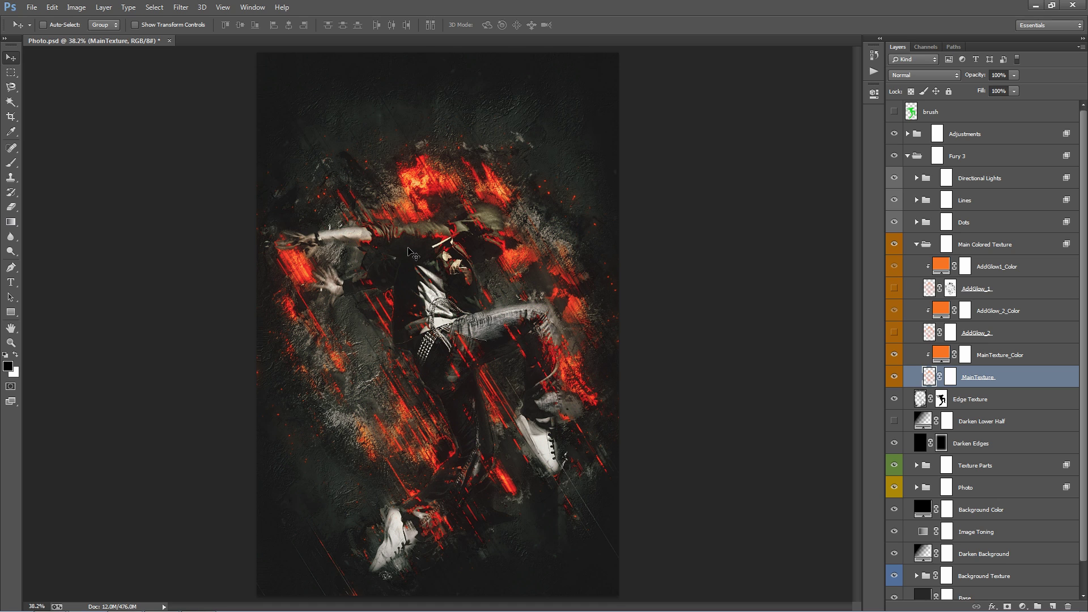
left_click(899, 336)
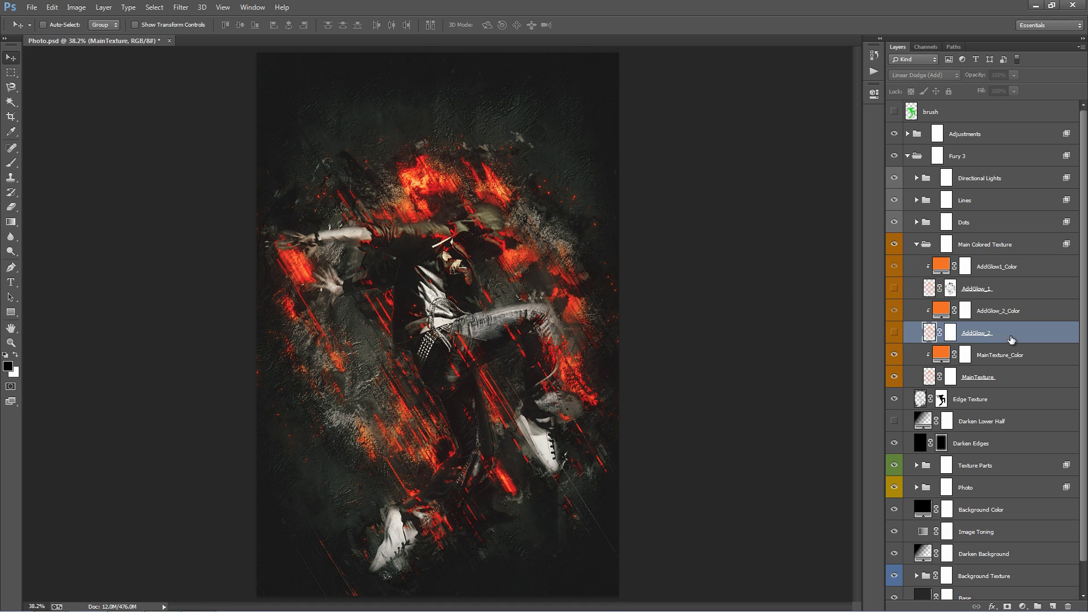
left_click(894, 334)
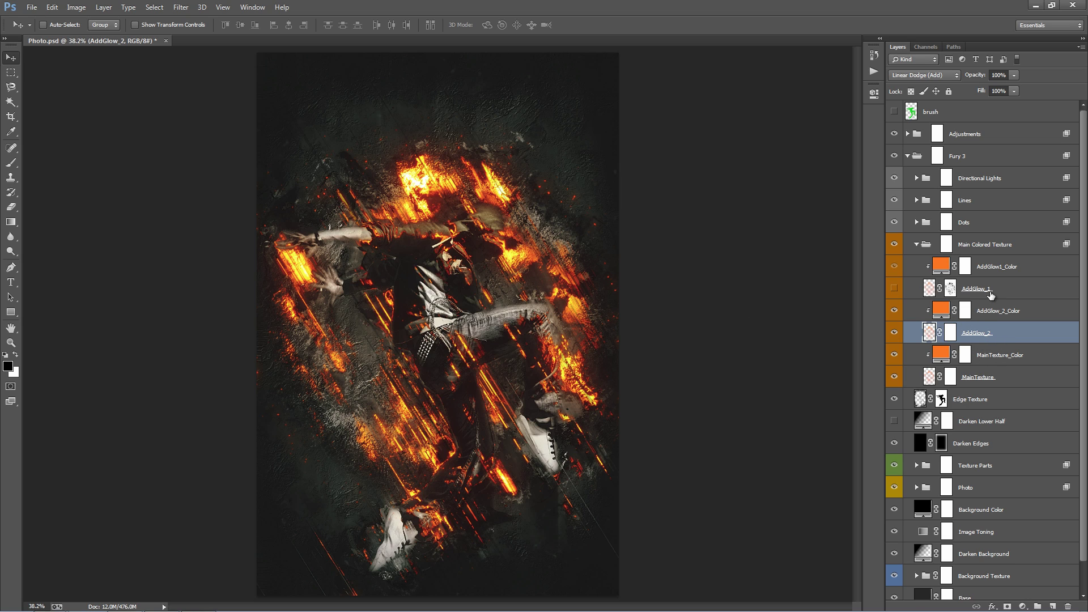
left_click(936, 293)
left_click(894, 288)
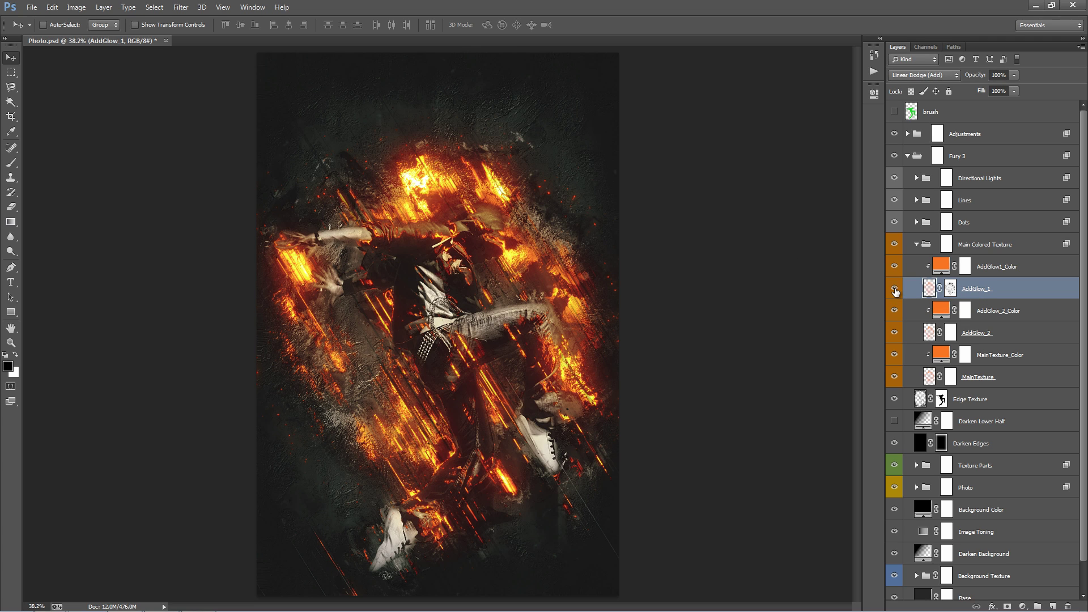
Toggle AddGlow_1's visibility repeatedly to examine how much glow it adds to the fire.
left_click(894, 289)
left_click(894, 289)
left_click(895, 289)
left_click(895, 290)
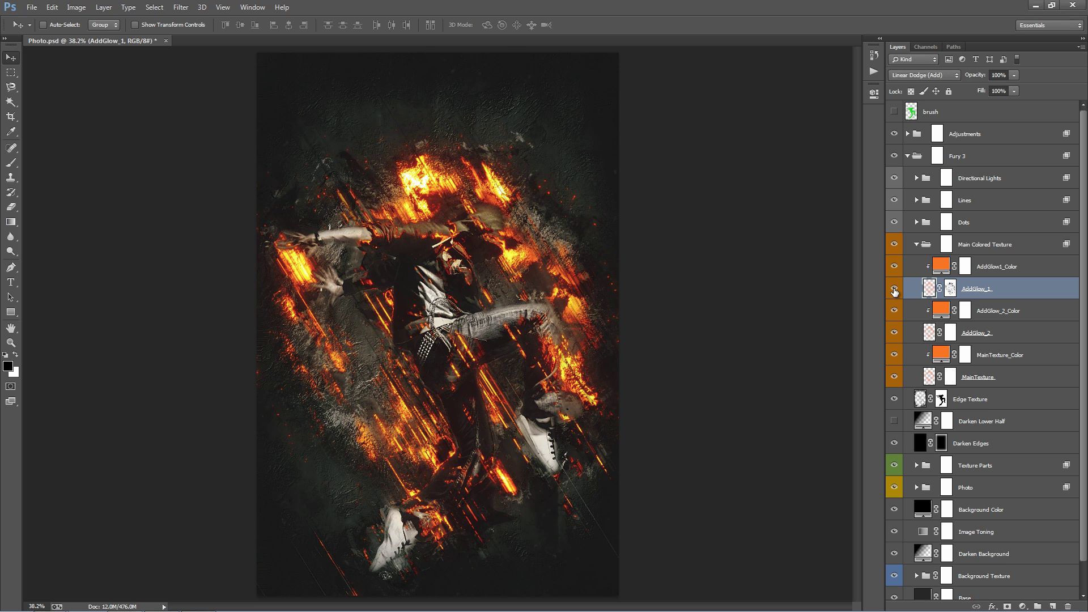
left_click(894, 290)
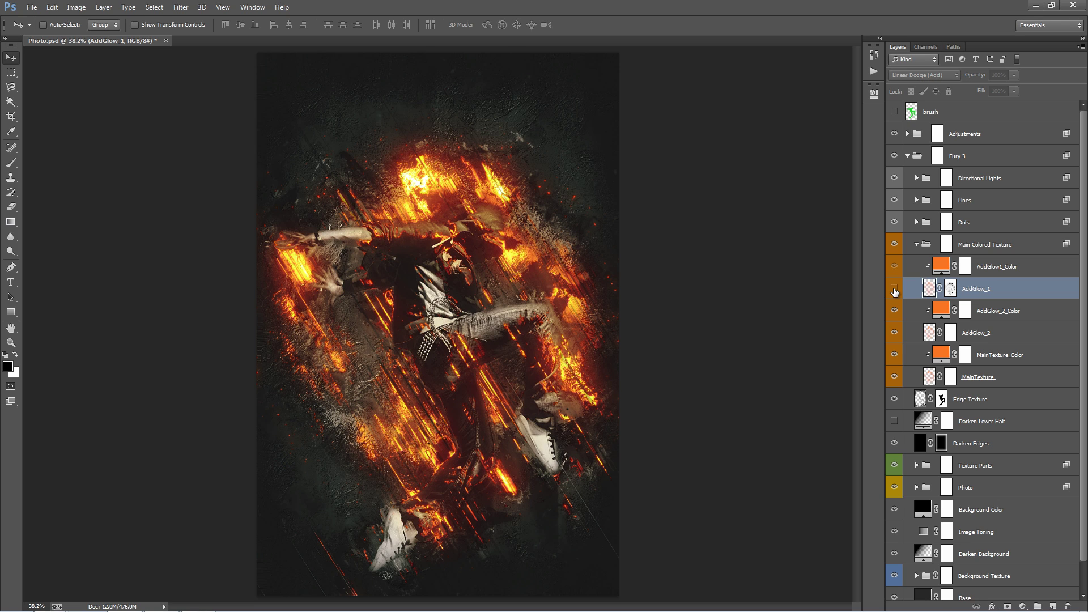
left_click(894, 290)
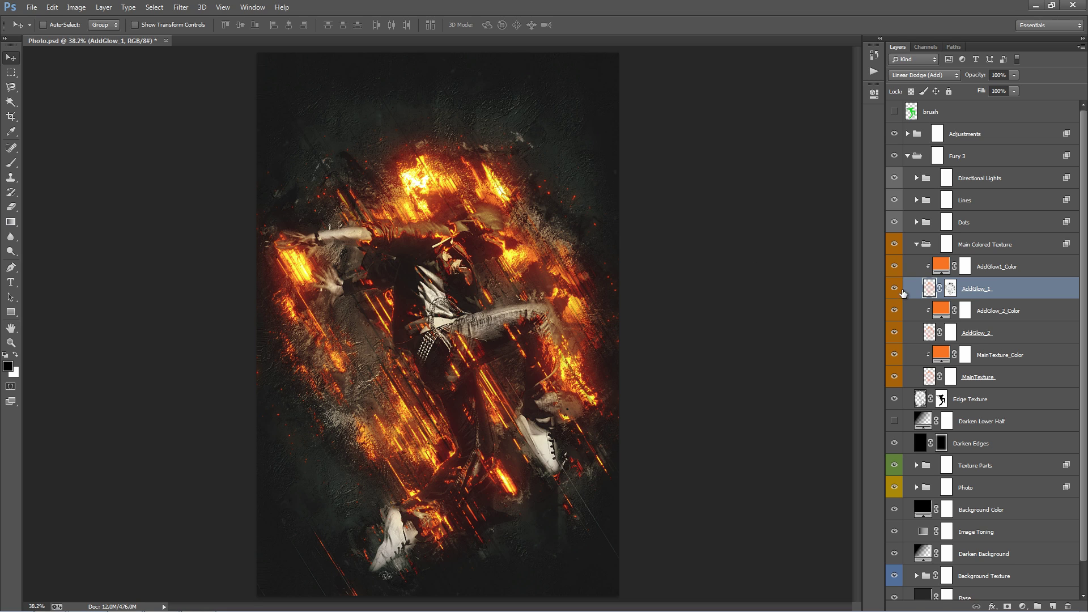
Try painting black on the Main Colored Texture mask over the dancer's head, and restore the mask to plain white.
left_click(945, 246)
key("b")
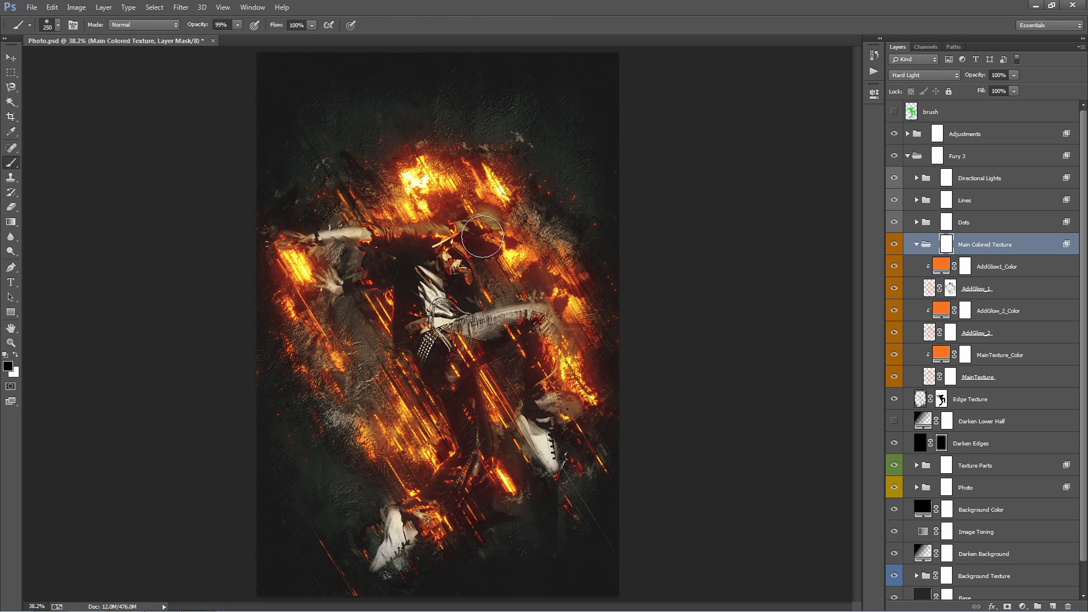
left_click_drag(476, 246, 479, 235)
left_click(895, 289)
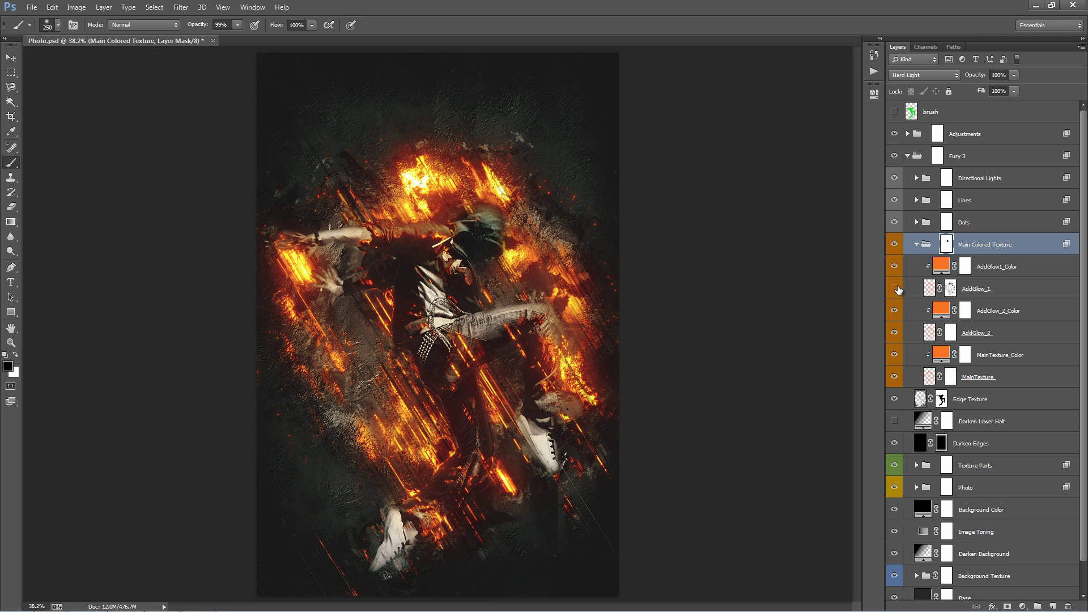
left_click(895, 289)
left_click(895, 289)
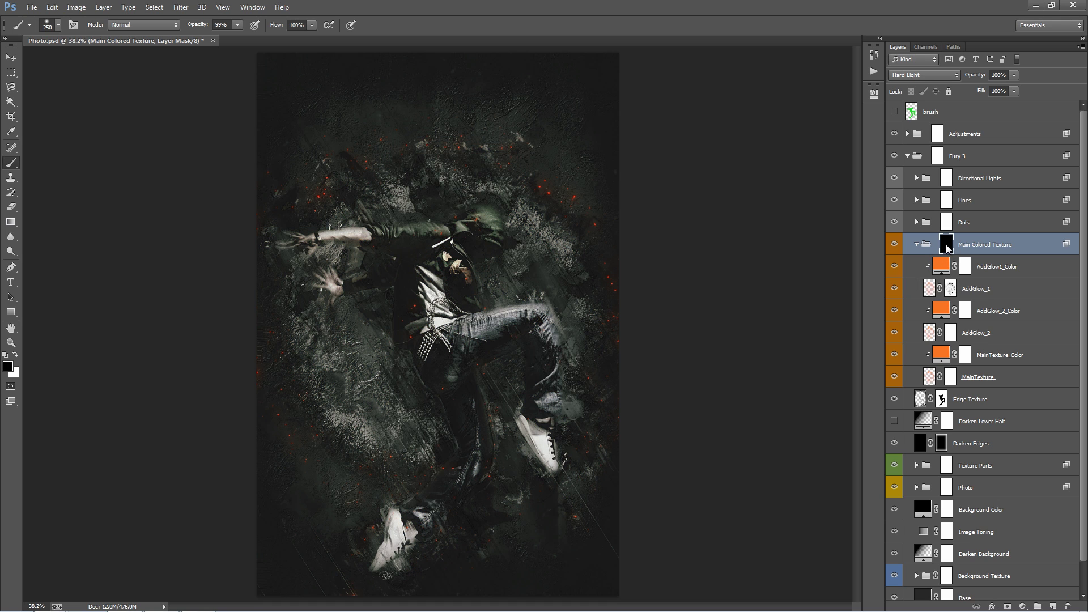
key("ctrl+i")
Paint black over the dancer's head on the AddGlow_1 mask and, with a smaller brush, on the AddGlow_2 mask.
left_click(950, 289)
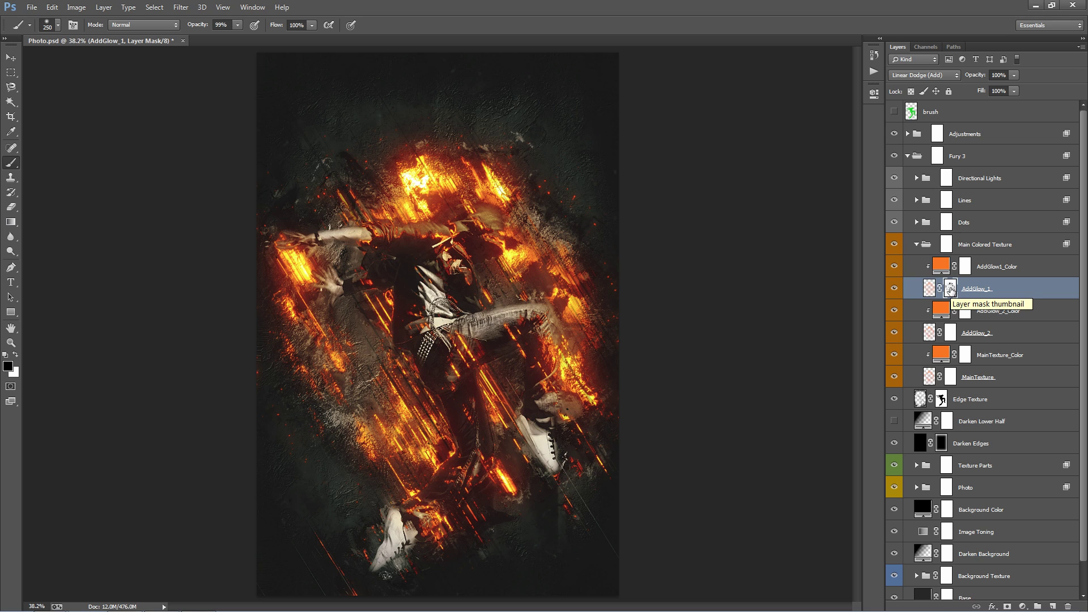
mouse_move(474, 243)
left_mouse_down()
mouse_move(392, 241)
mouse_move(422, 245)
mouse_move(429, 280)
mouse_move(444, 291)
mouse_move(463, 241)
mouse_move(465, 251)
mouse_move(486, 226)
mouse_move(464, 243)
left_mouse_up()
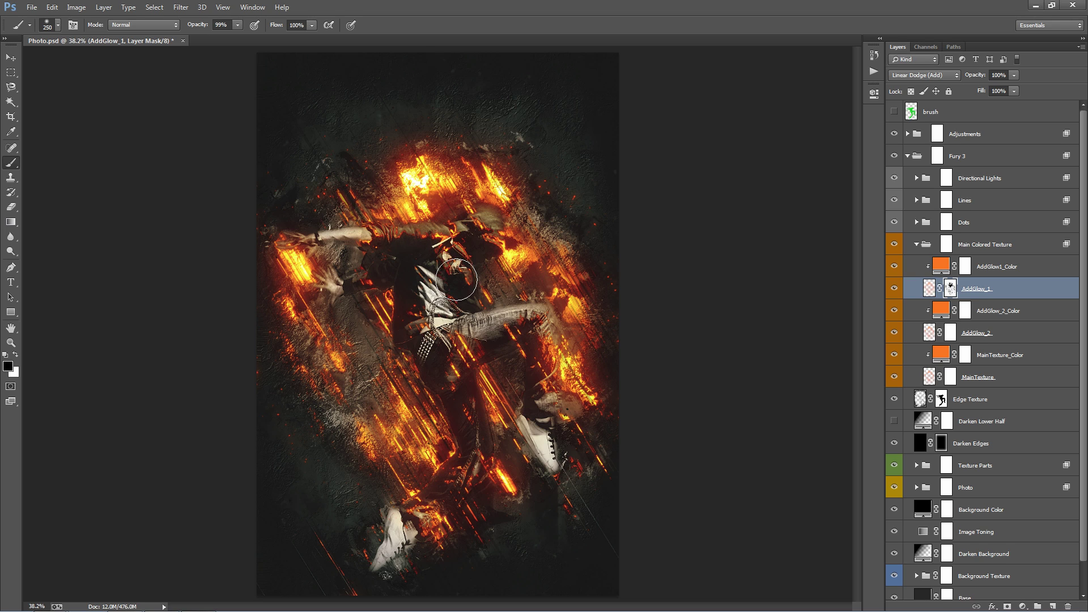
left_click(951, 335)
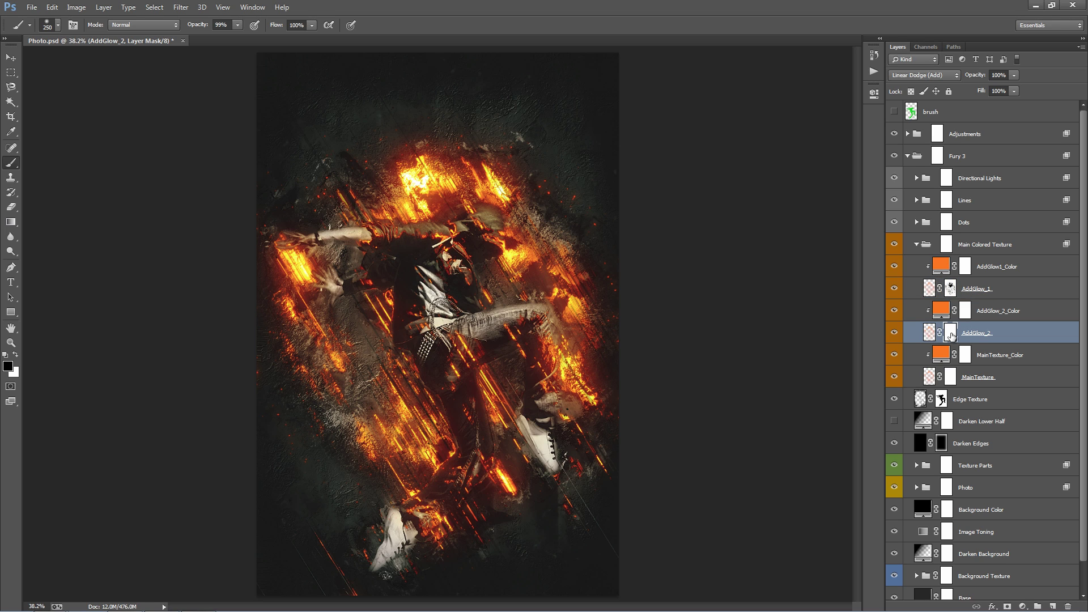
key("bracketleft")
key("bracketleft")
key("bracketleft")
mouse_move(476, 231)
left_mouse_down()
mouse_move(457, 251)
mouse_move(476, 255)
mouse_move(450, 233)
mouse_move(479, 226)
mouse_move(489, 243)
mouse_move(468, 225)
mouse_move(457, 240)
mouse_move(483, 218)
left_mouse_up()
key("bracketleft")
Paint black on the MainTexture mask over the dancer's head, shoulder and chest with an enlarged brush.
left_click(951, 377)
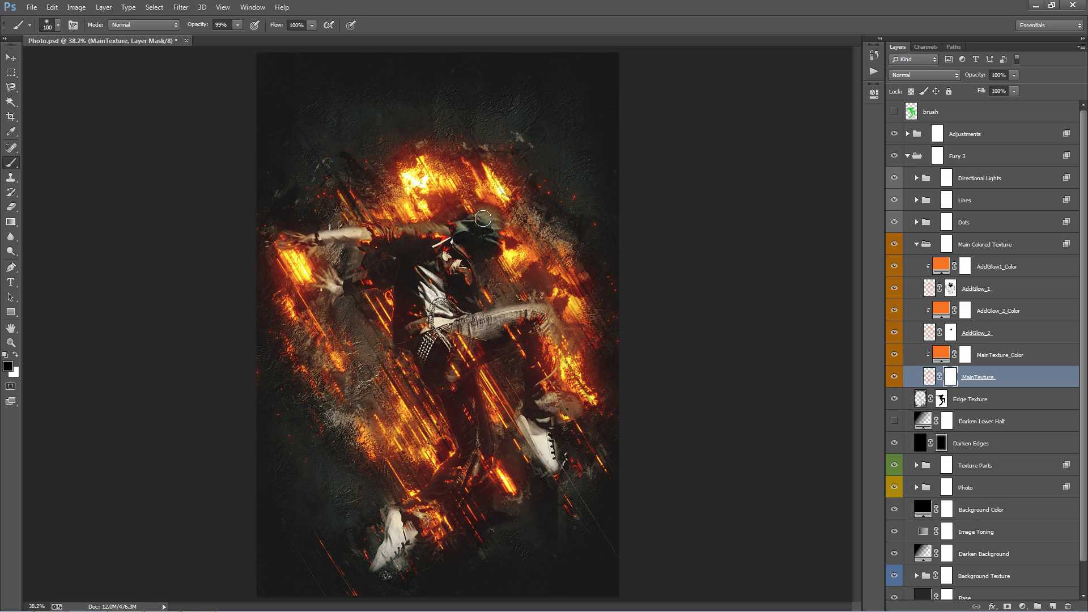
key("bracketright")
key("bracketright")
key("bracketright")
key("bracketright")
left_click_drag(409, 242, 437, 240)
mouse_move(504, 272)
left_mouse_down()
mouse_move(453, 252)
mouse_move(453, 285)
left_mouse_up()
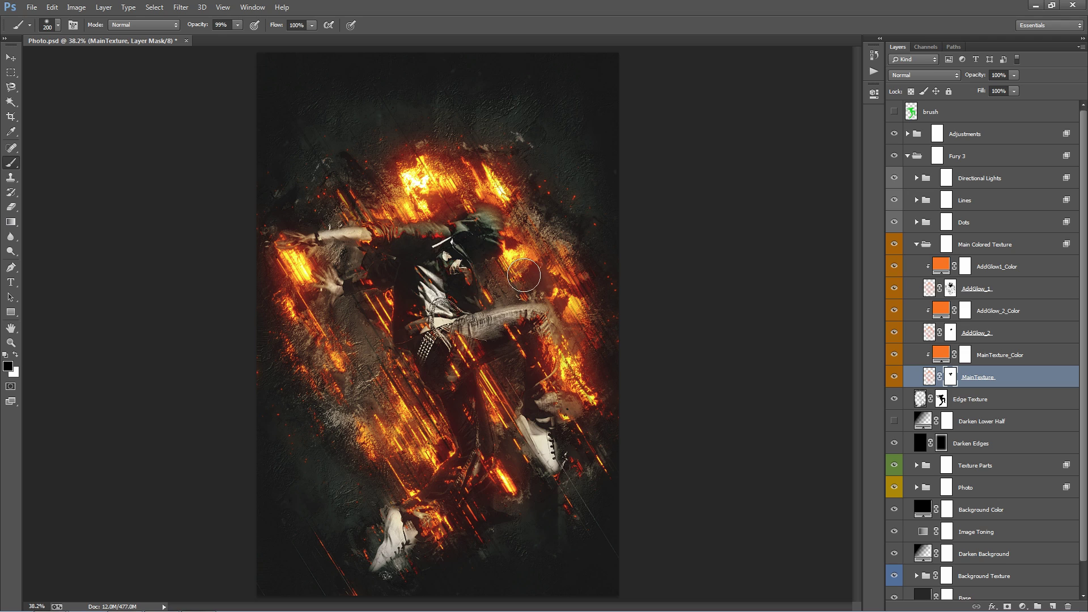
Extend the black area on the AddGlow_2 mask over the dancer's upper body, ending with the Move tool active.
left_click(958, 335)
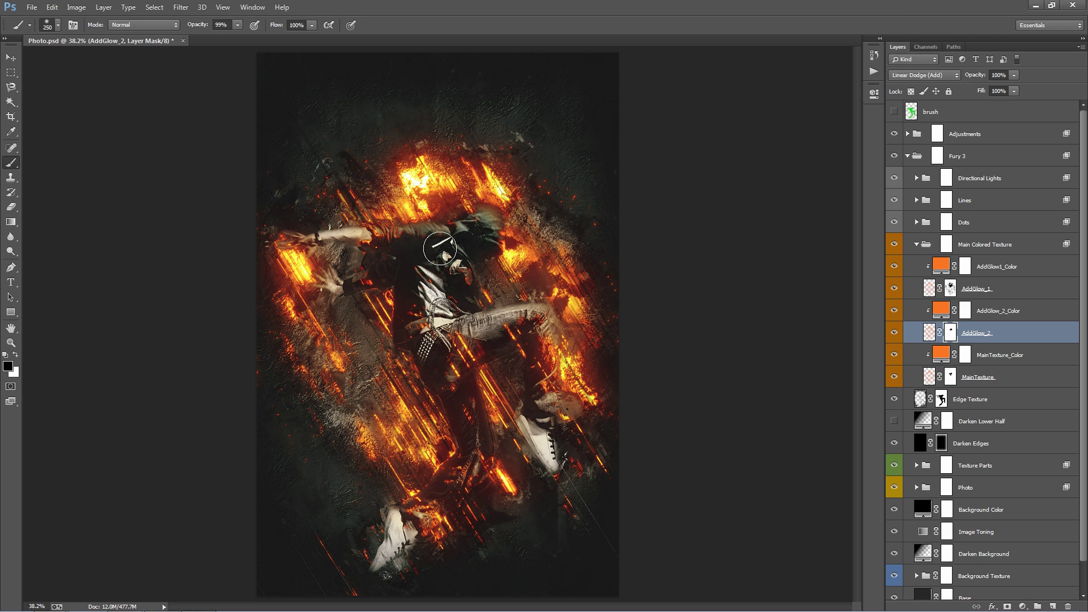
key("bracketleft")
key("v")
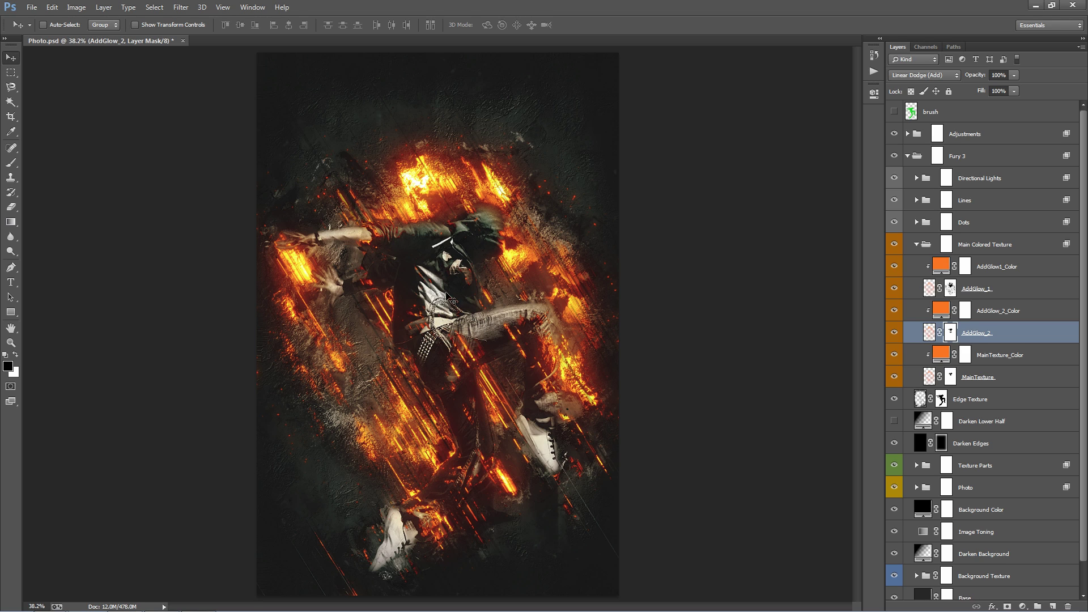
Collapse the Main Colored Texture group, duplicate it and merge the duplicate into a single layer.
left_click(1010, 311)
left_click(995, 250)
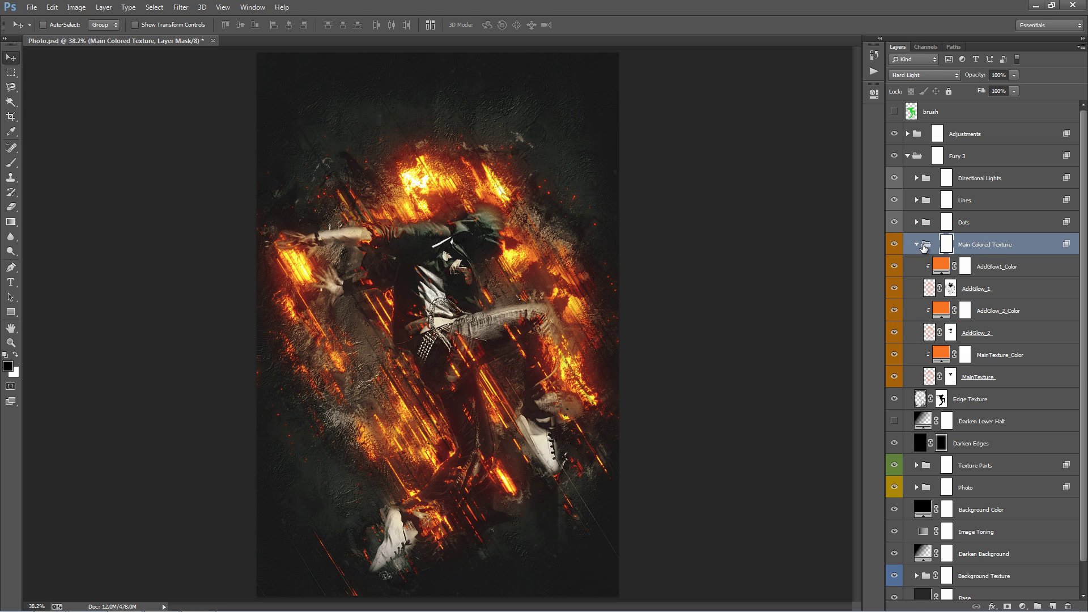
left_click(916, 244)
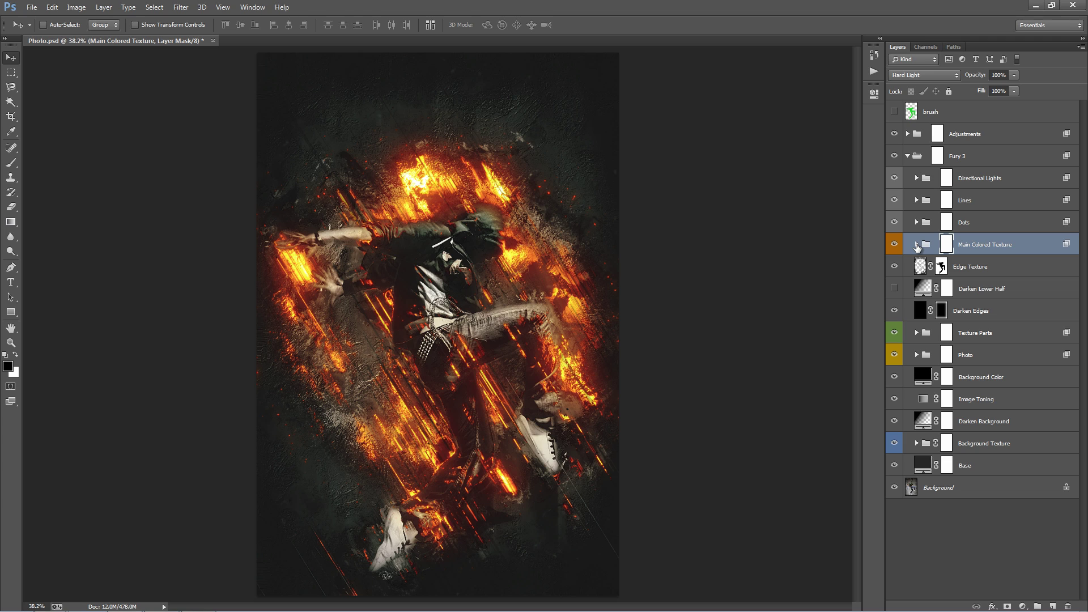
key("ctrl+j")
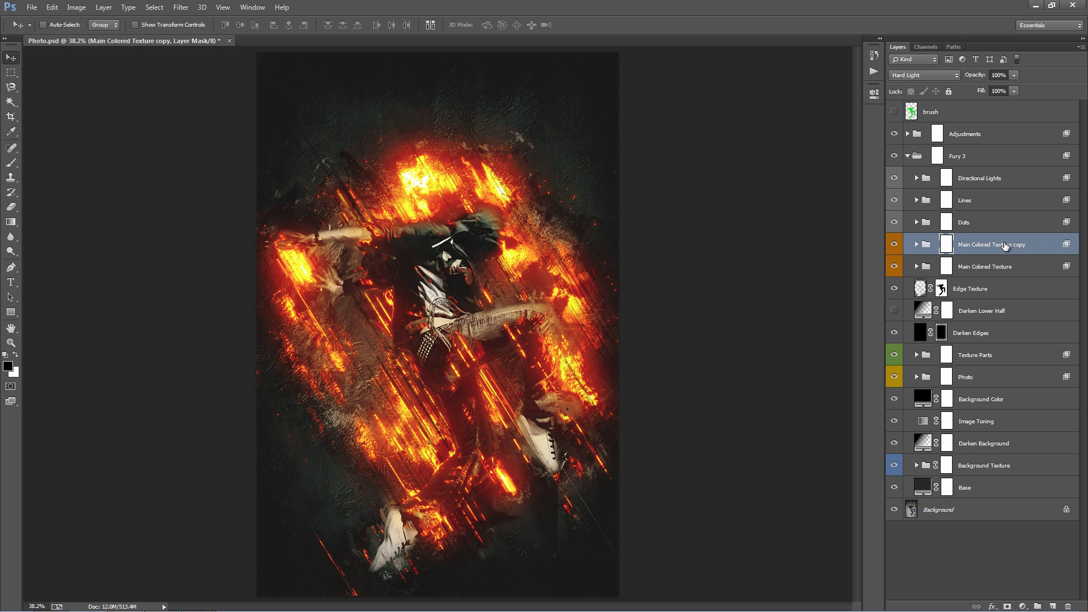
key("ctrl+e")
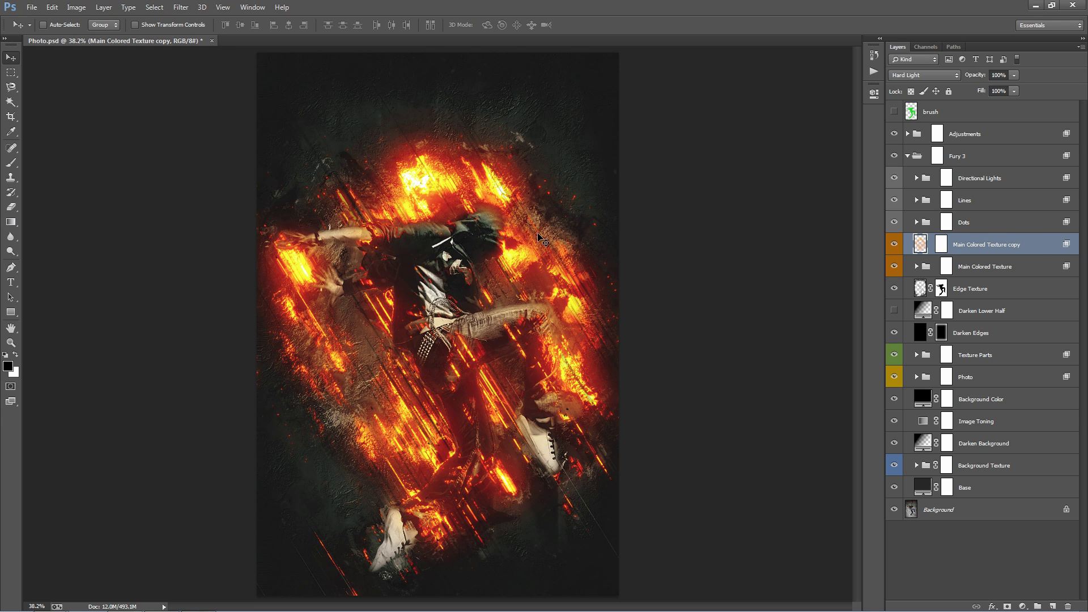
Move the merged Main Colored Texture copy up and to the left so its fire reaches the canvas's upper edge.
left_click_drag(539, 204, 568, 148)
key("ctrl+z")
left_click_drag(506, 323, 480, 271)
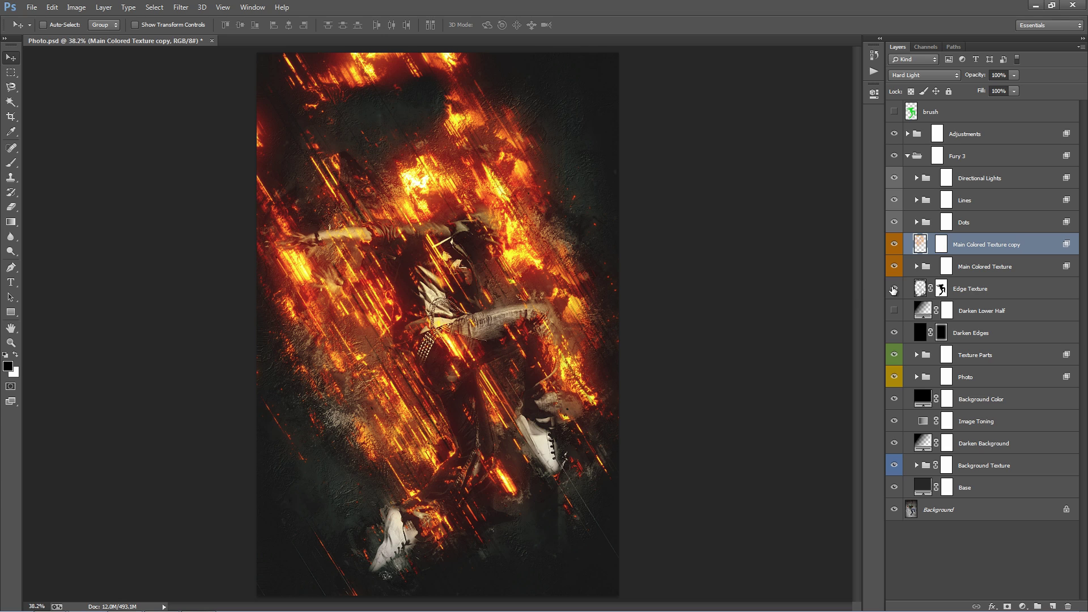
Invert the Main Colored Texture copy's mask to black and paint white on it around the canvas's upper left to reveal the fire.
left_click(939, 245)
key("ctrl+i")
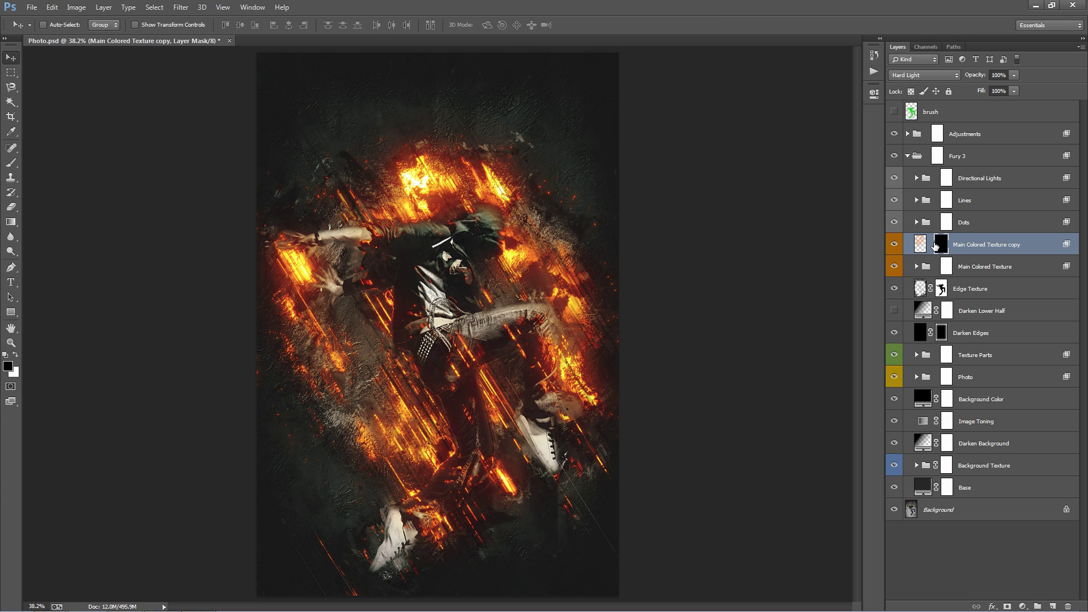
key("b")
key("x")
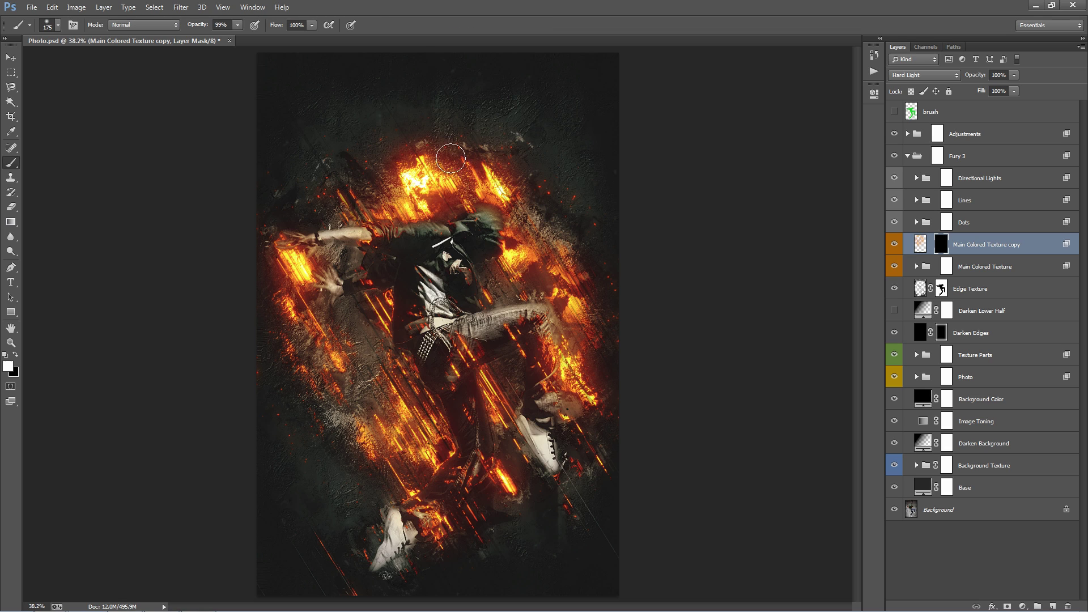
mouse_move(375, 101)
left_mouse_down()
mouse_move(423, 164)
mouse_move(439, 165)
mouse_move(352, 90)
mouse_move(379, 124)
mouse_move(319, 120)
mouse_move(330, 162)
mouse_move(288, 185)
mouse_move(286, 236)
left_mouse_up()
key("bracketright")
key("bracketright")
key("bracketright")
key("bracketright")
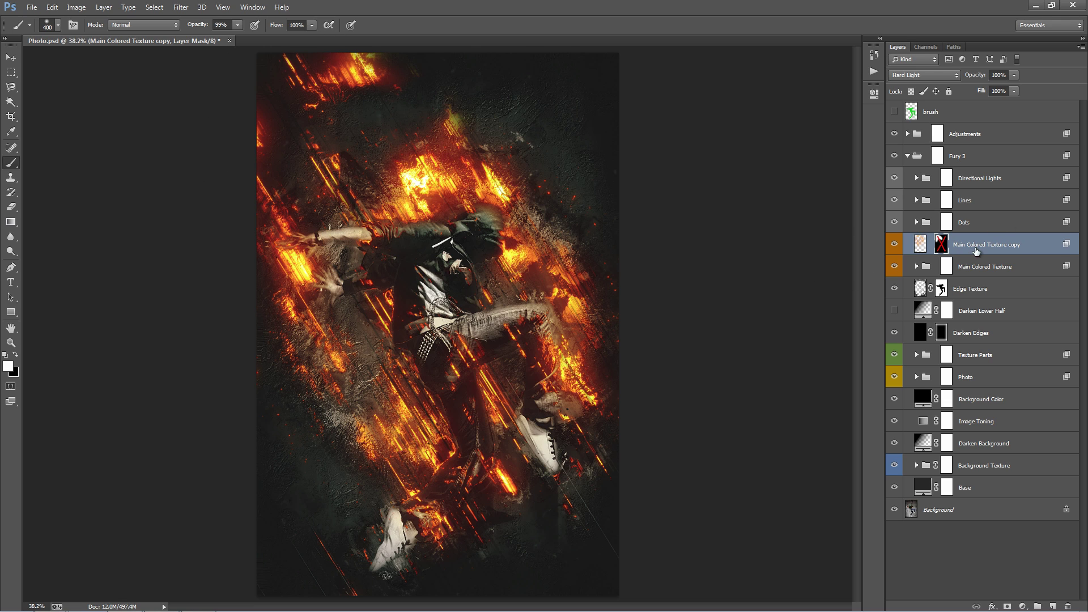
Delete the Main Colored Texture copy's layer mask and move the layer back over the original fire.
left_click(942, 244, "shift")
right_click(943, 245)
left_click(958, 268)
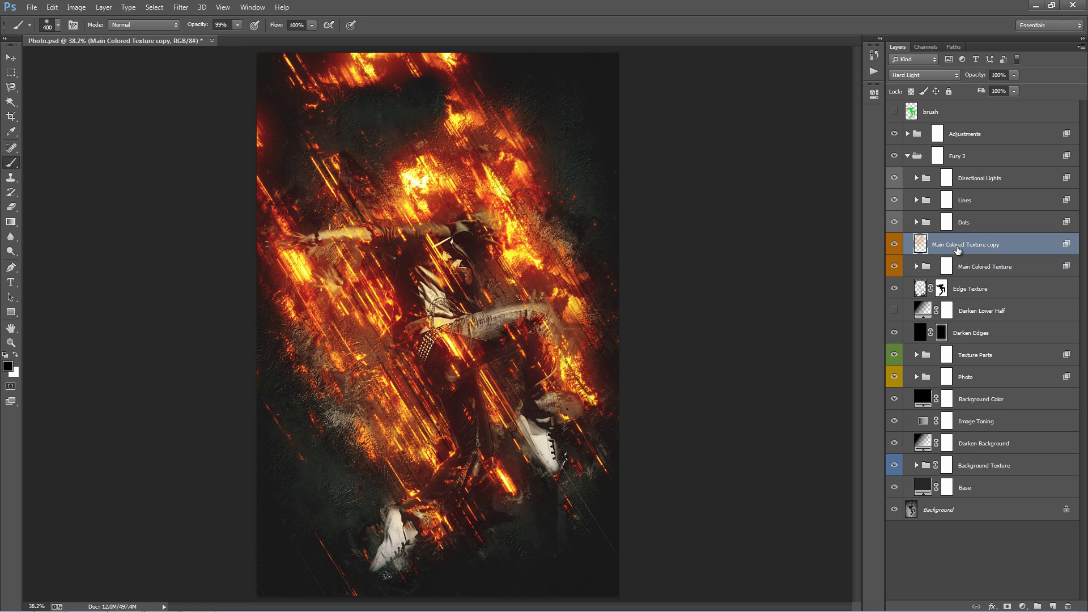
key("x")
key("v")
left_click_drag(544, 337, 503, 256)
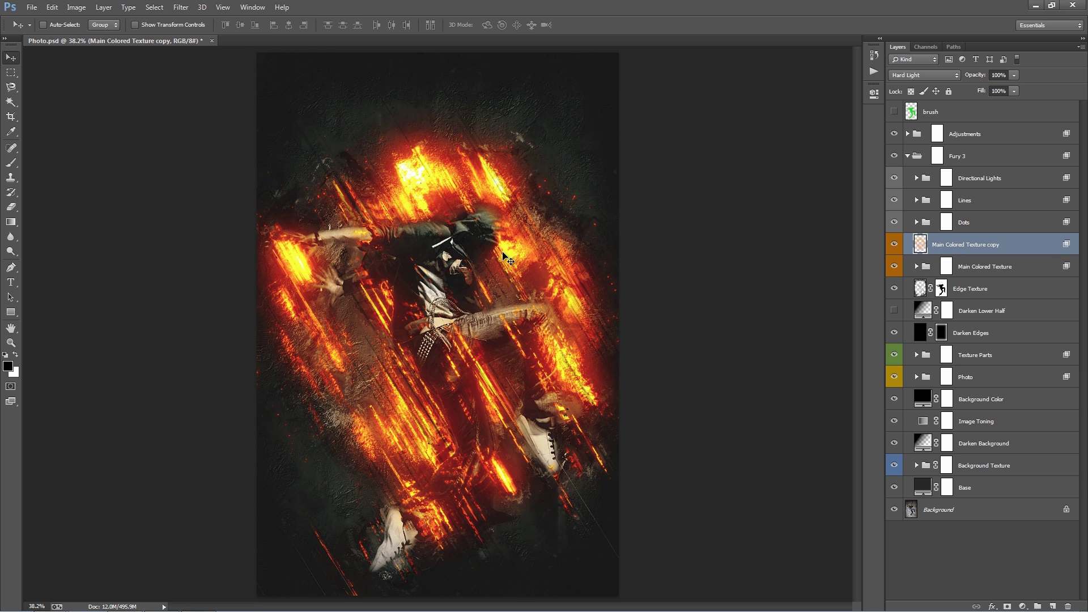
Scale the Main Colored Texture copy to about 255% and shift it up and left so enlarged fire streaks cross the canvas.
key("ctrl+minus")
key("ctrl+minus")
key("ctrl+minus")
key("ctrl+t")
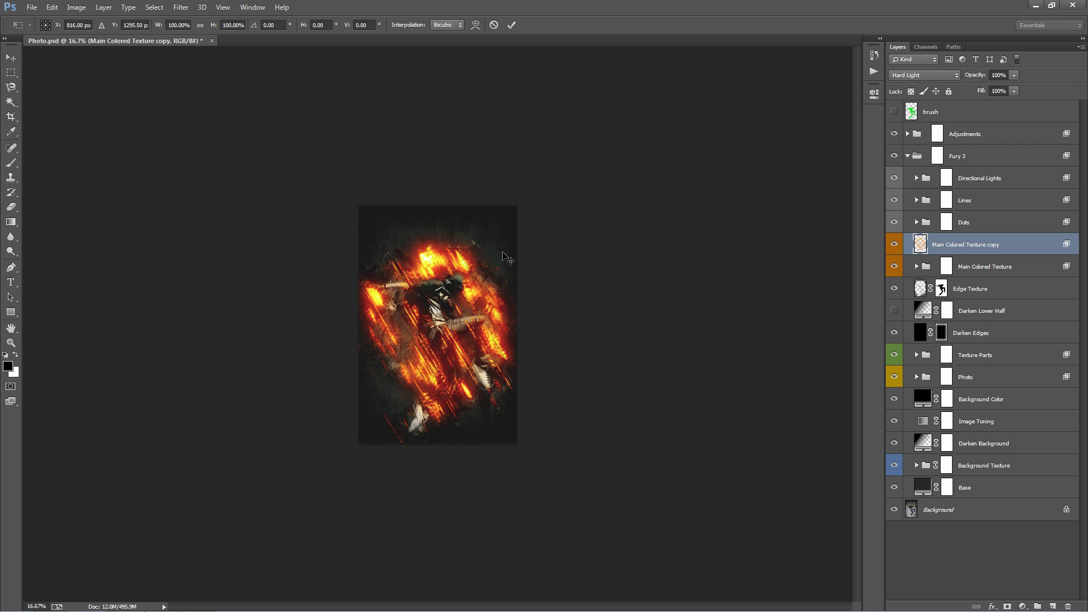
left_click_drag(526, 208, 716, 97)
left_click_drag(539, 237, 435, 92)
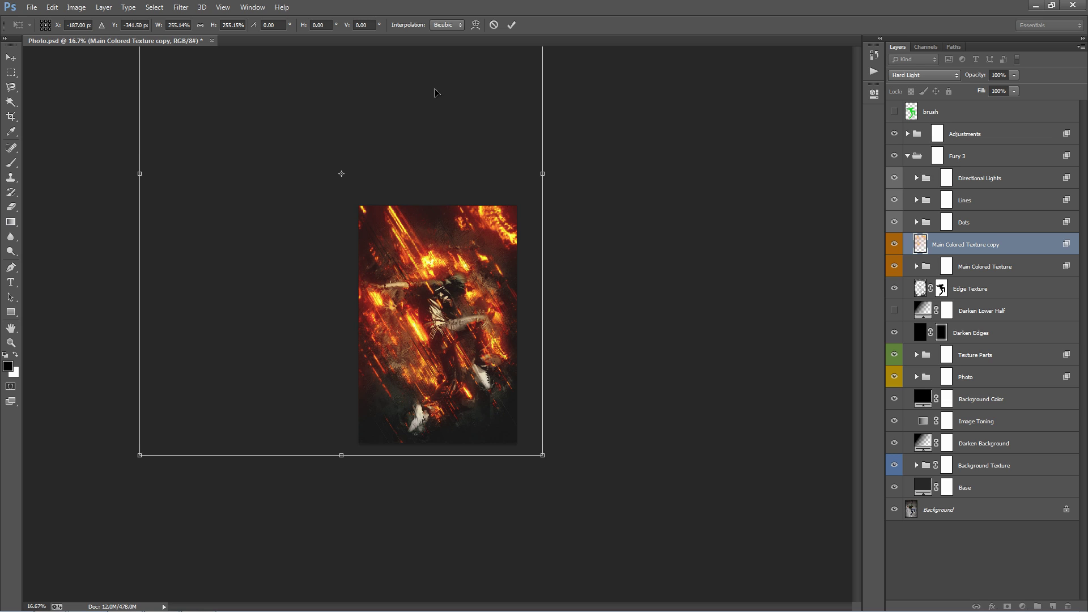
key("Return")
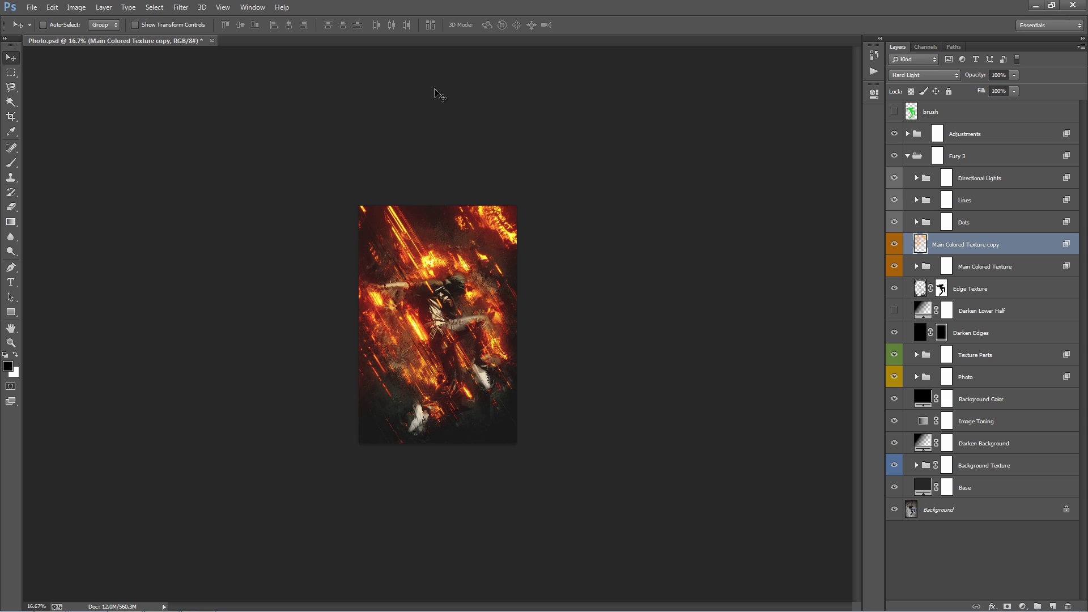
key("ctrl+0")
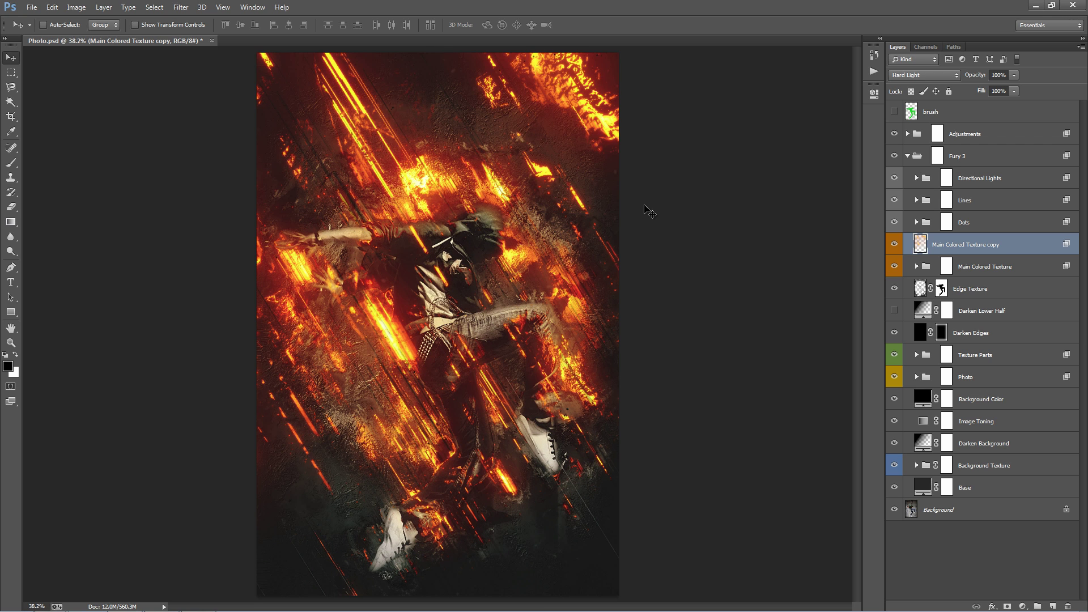
Apply a Gaussian Blur with a radius of 7.8 pixels to the Main Colored Texture copy.
left_click(181, 7)
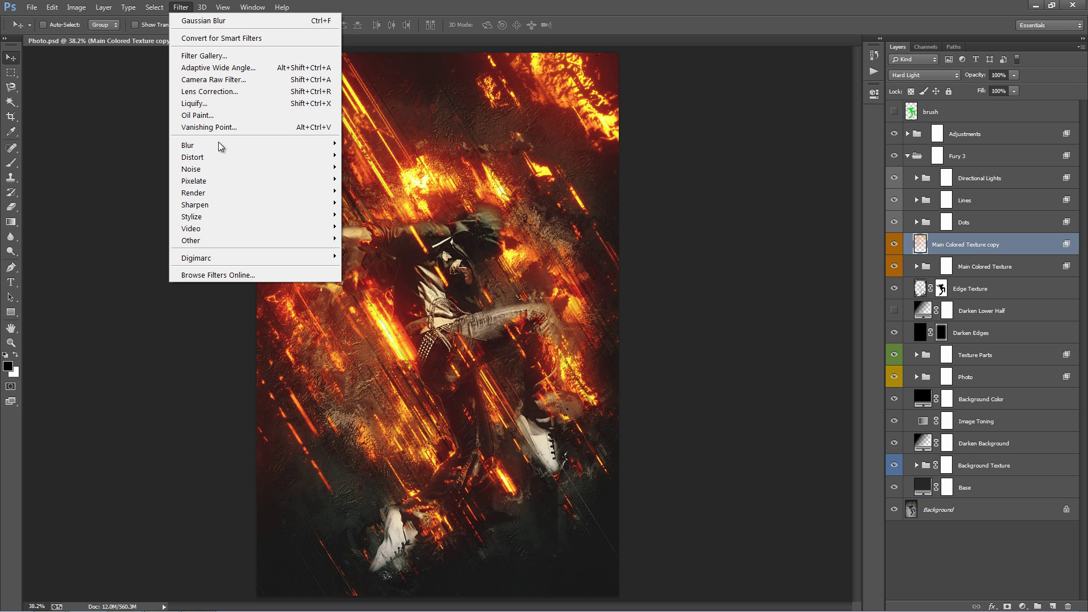
mouse_move(280, 151)
left_click(375, 233)
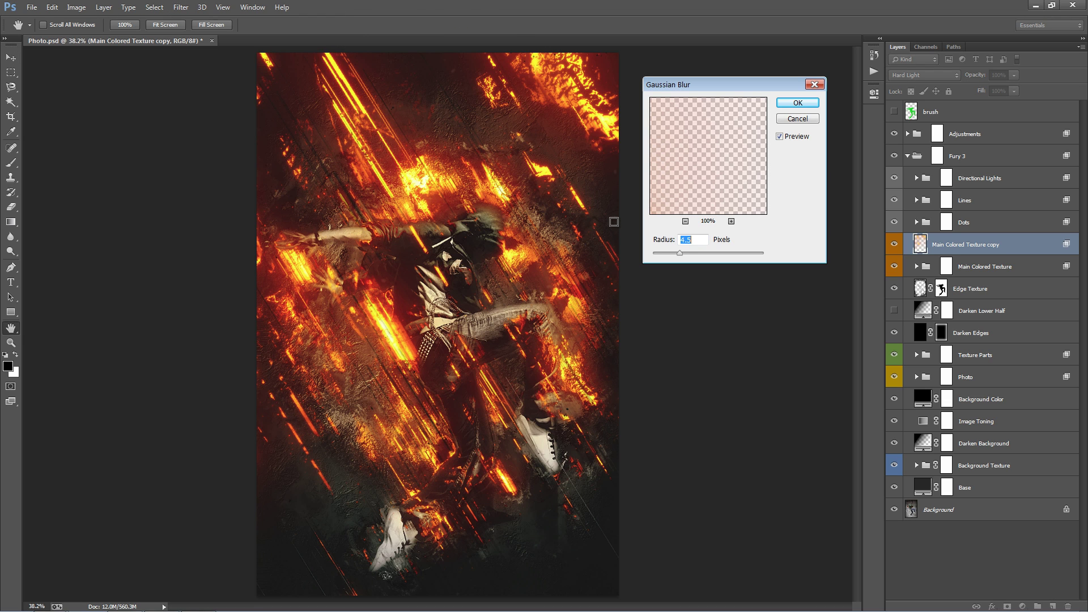
left_click_drag(680, 254, 690, 256)
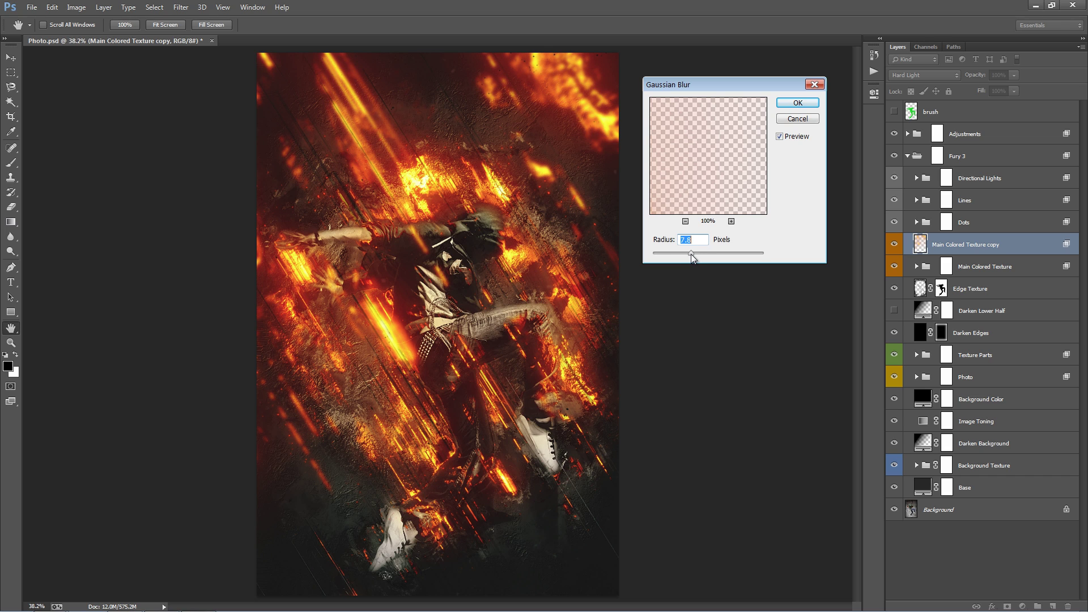
left_click(794, 104)
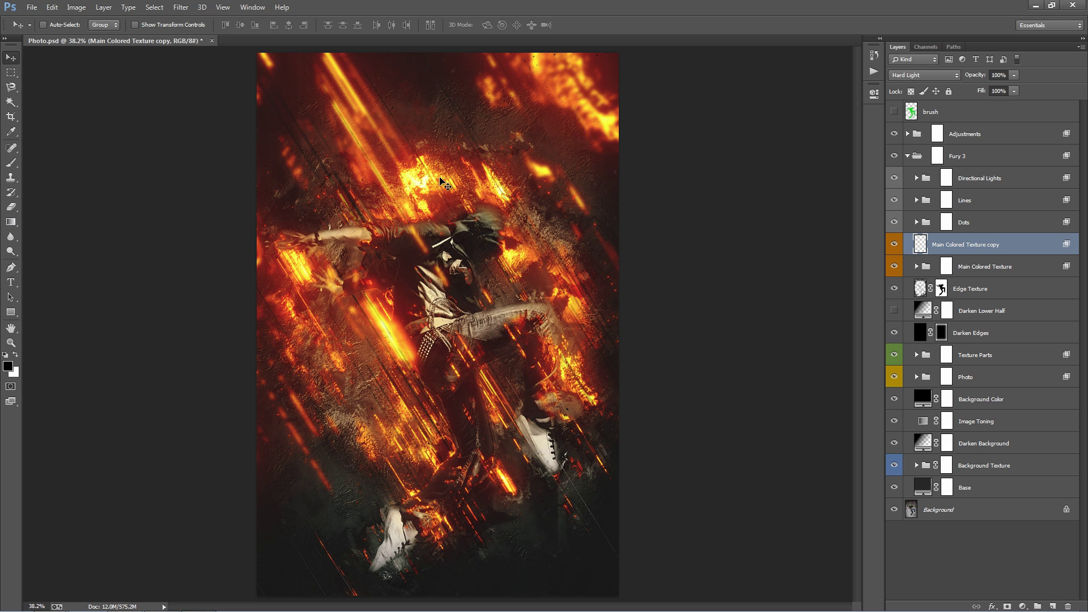
Shift the Main Colored Texture copy slightly upward on the canvas and hide that layer.
left_click_drag(442, 182, 443, 168)
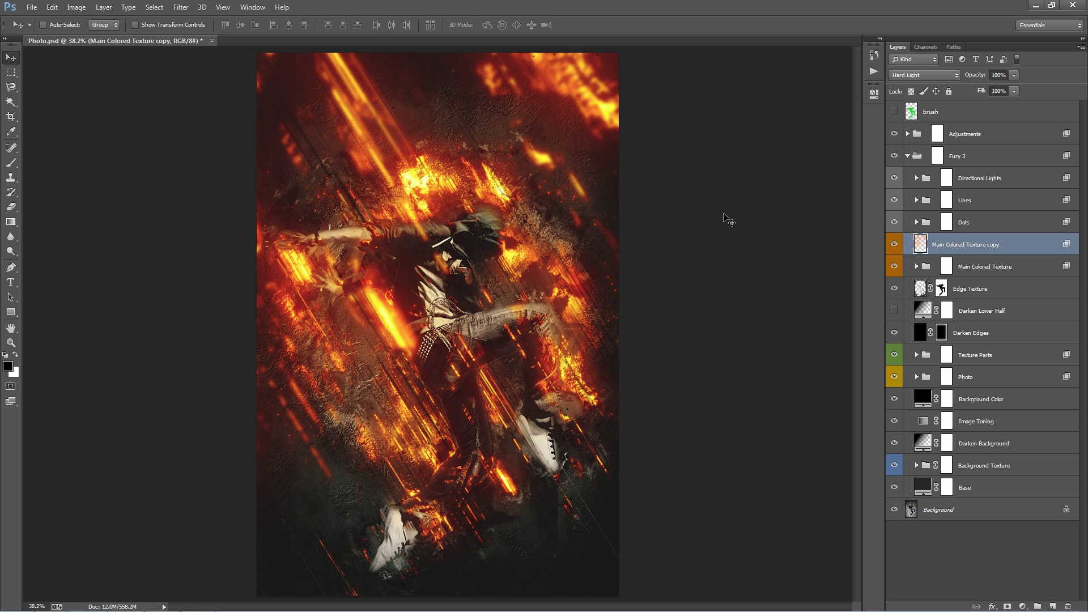
left_click(894, 245)
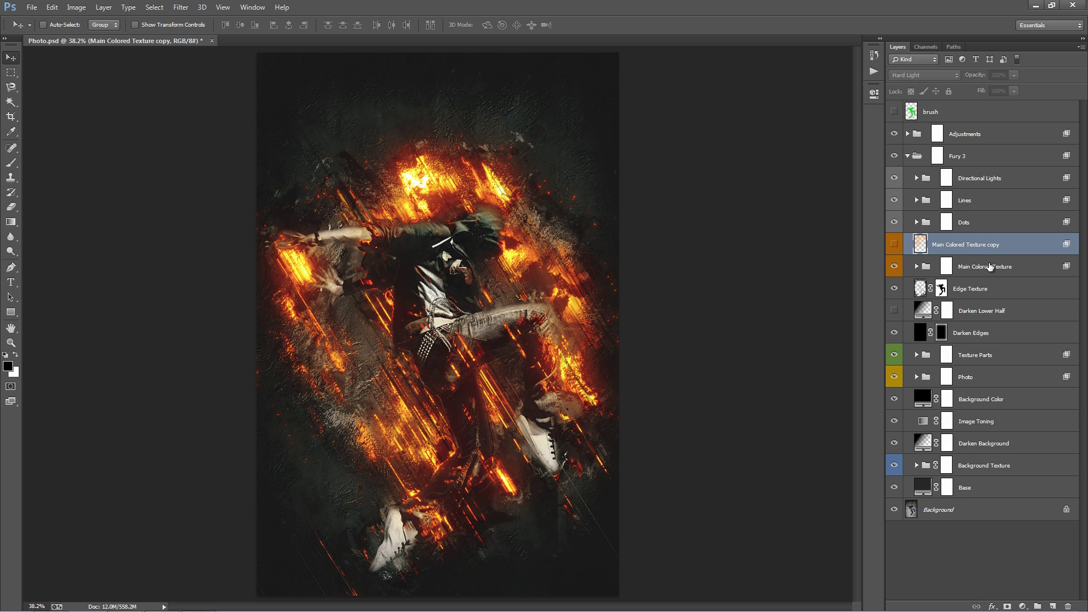
Expand the Main Colored Texture group and examine its glow layers, main texture layer and their color fill layers.
left_click(920, 268)
left_click(917, 267)
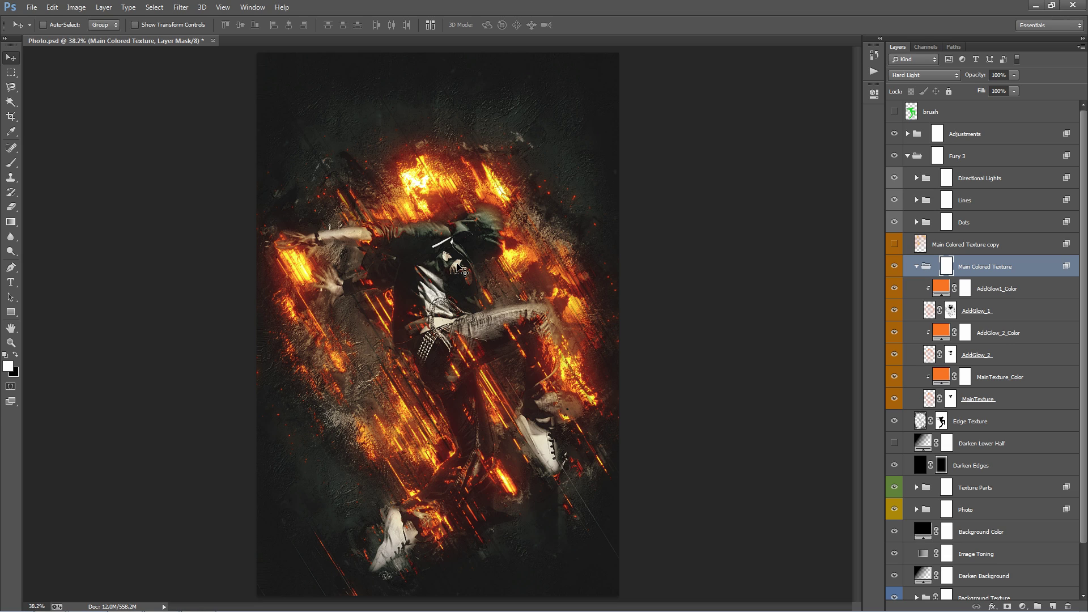
left_click(1000, 309)
left_click(986, 355)
left_click(989, 399)
left_click(993, 378)
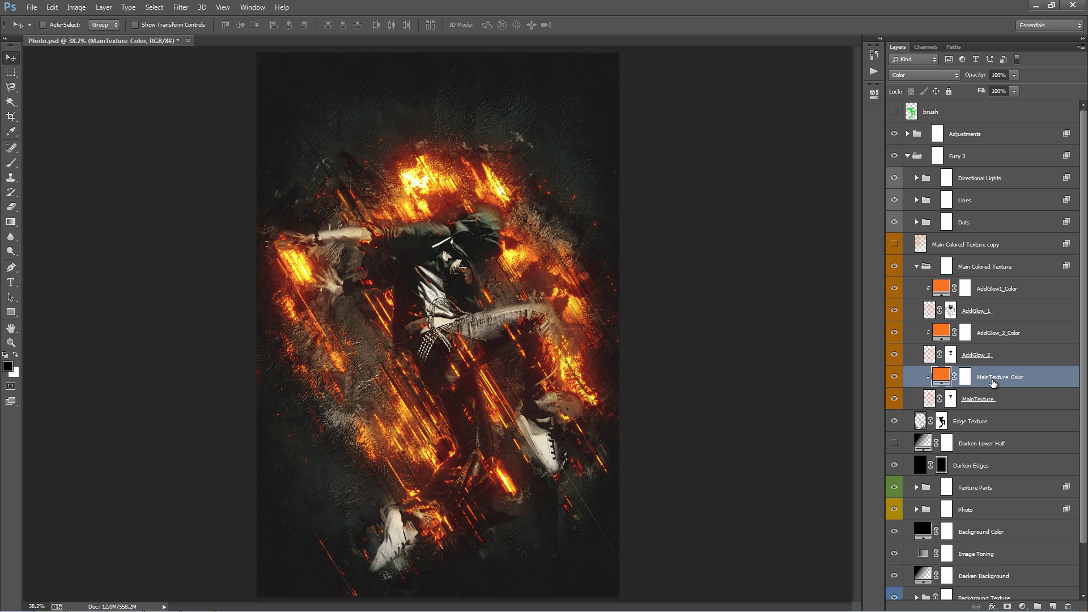
left_click(986, 338)
left_click(985, 290)
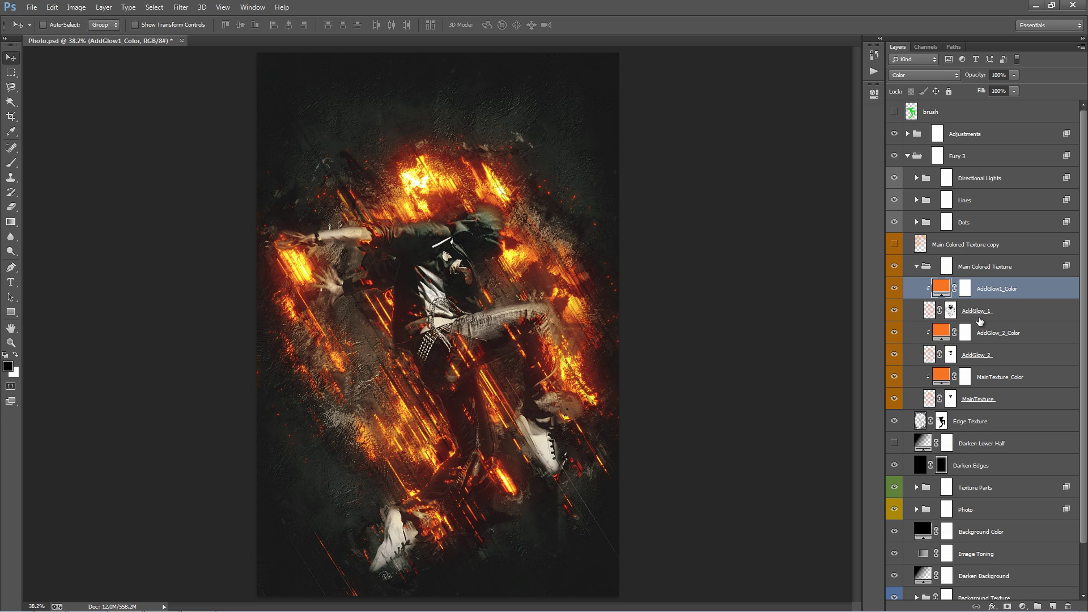
Change the MainTexture_Color fill to blue, hex 3698dc, and copy the hex code for reuse.
left_click(989, 377)
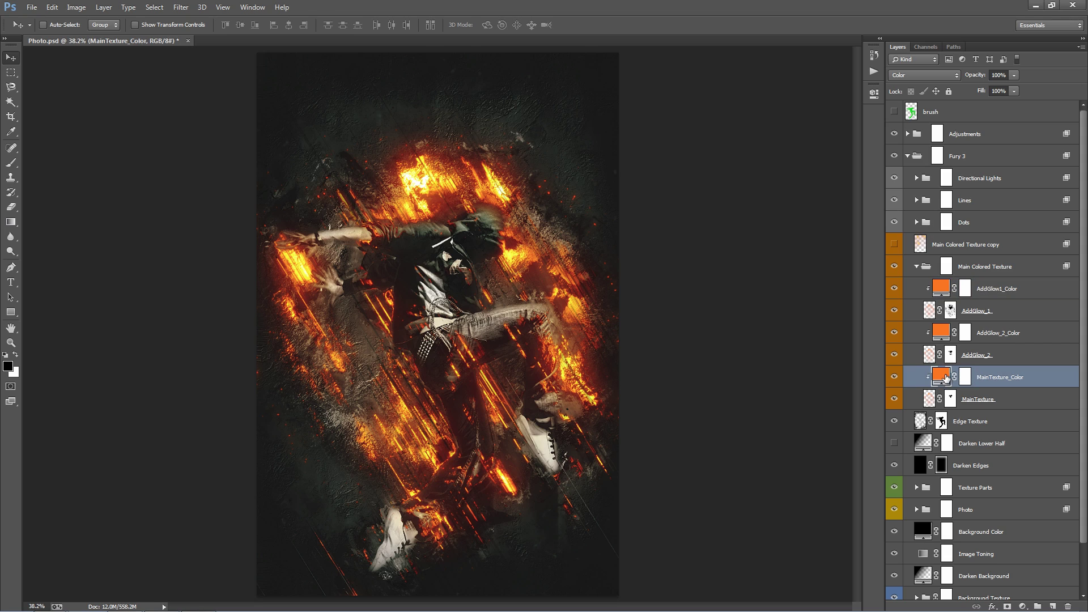
double_click(941, 375)
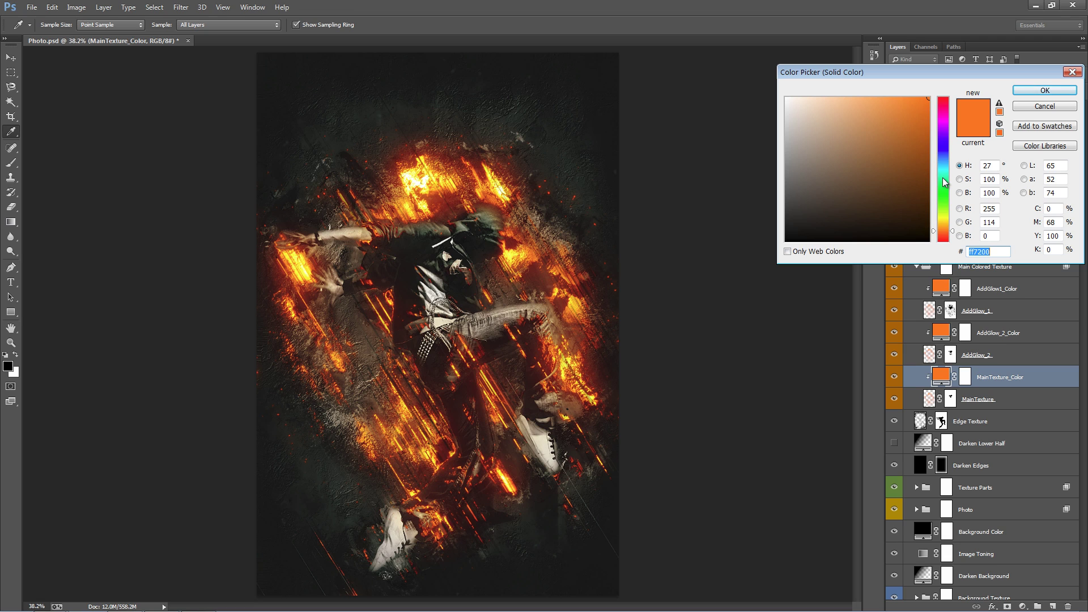
left_click_drag(943, 178, 945, 160)
left_click(891, 118)
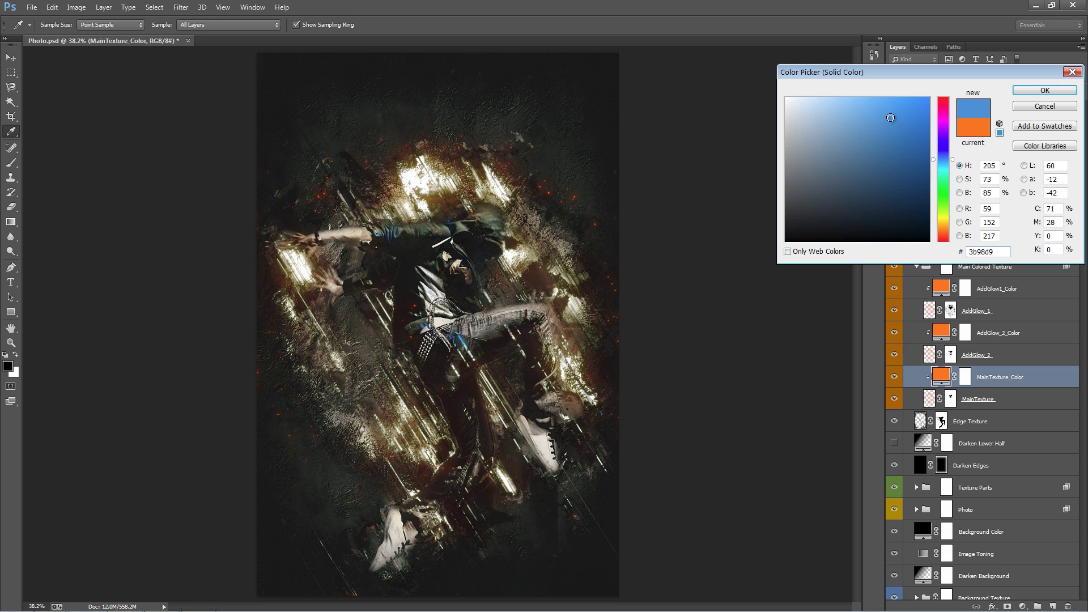
left_click_drag(892, 120, 894, 116)
left_click_drag(1002, 253, 969, 249)
left_click(1045, 90)
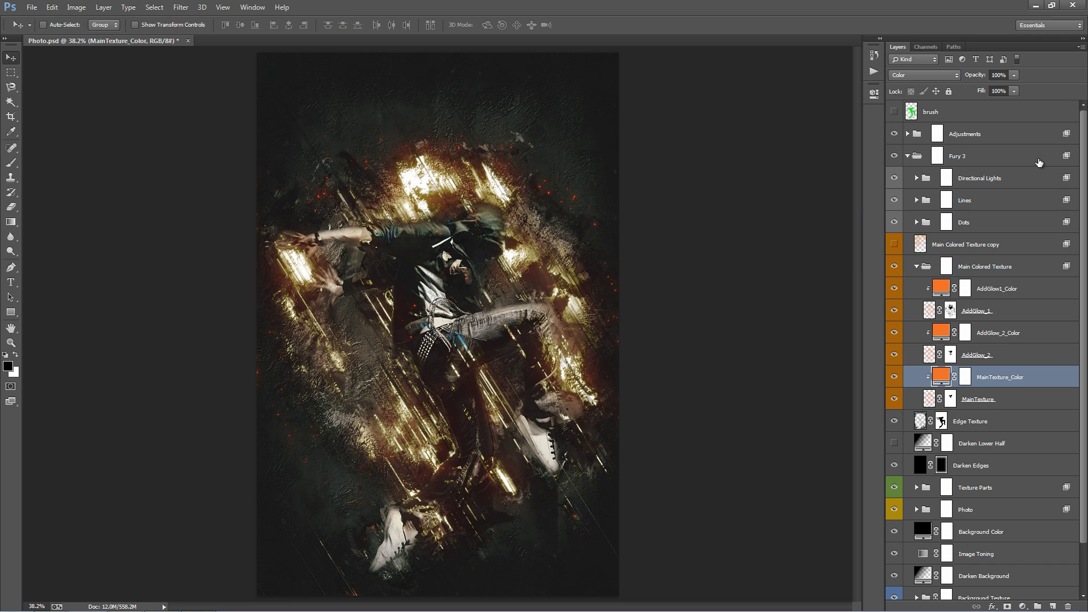
Set the AddGlow_2_Color and AddGlow1_Color fills to the same blue, hex 3698dc.
left_click(943, 333)
double_click(942, 333)
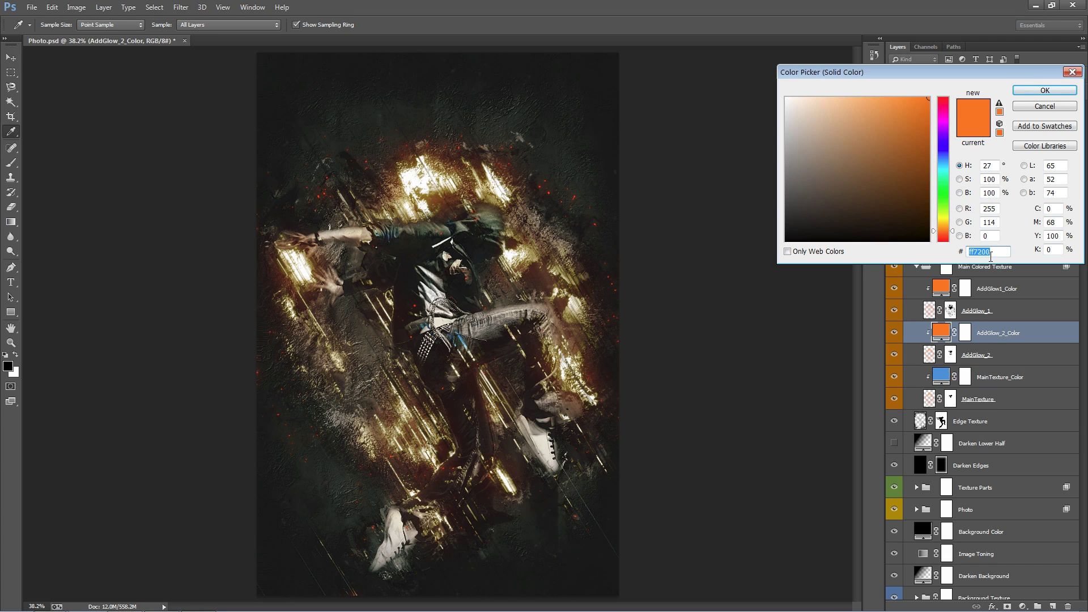
type("3698dc")
left_click(1044, 90)
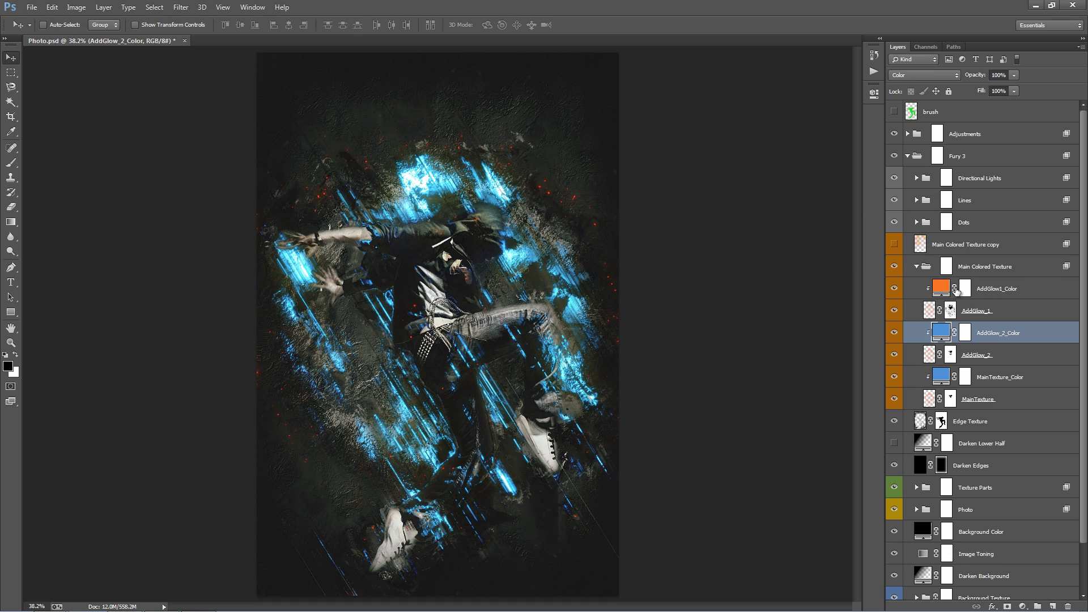
left_click(941, 286)
double_click(940, 286)
type("3698dd")
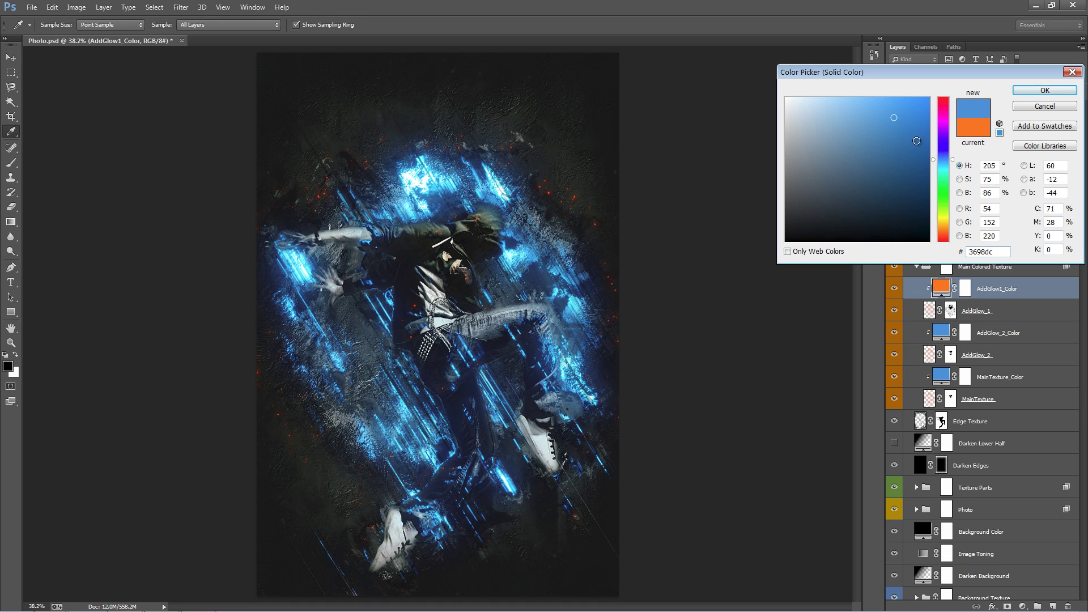
left_click(1046, 90)
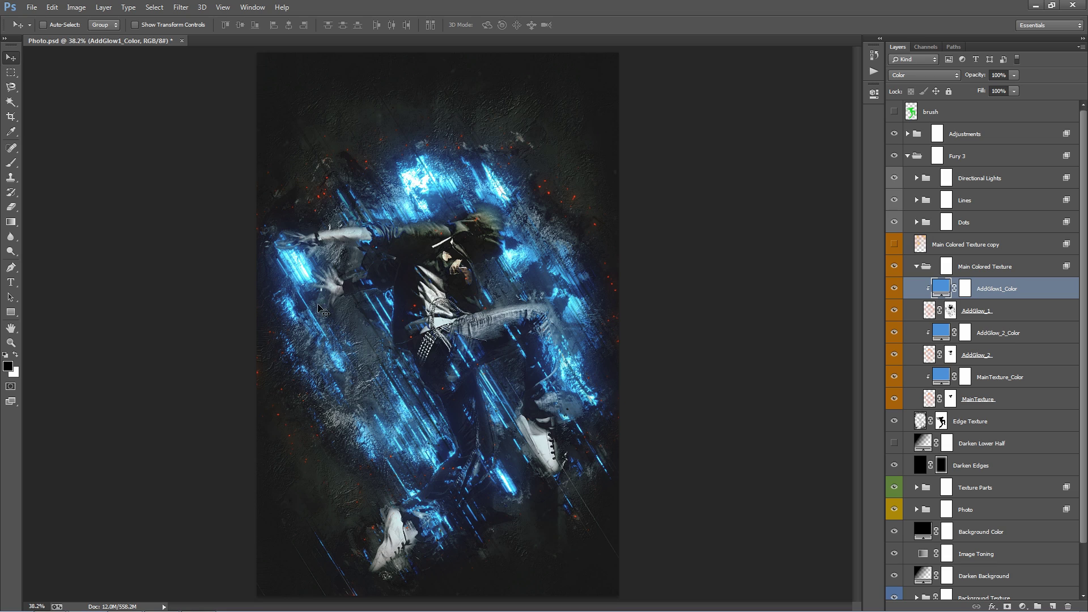
Collapse the Fury 3 group, expand the Adjustments group and make its Quick Color Changer layer visible.
left_click(908, 157)
left_click(938, 133)
left_click(908, 134)
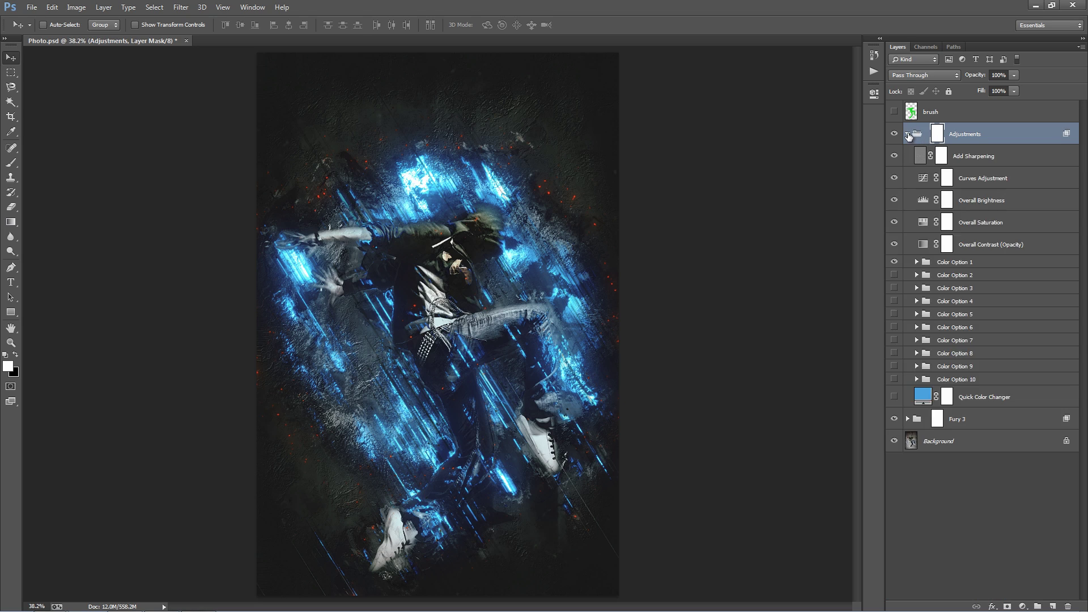
left_click(988, 401)
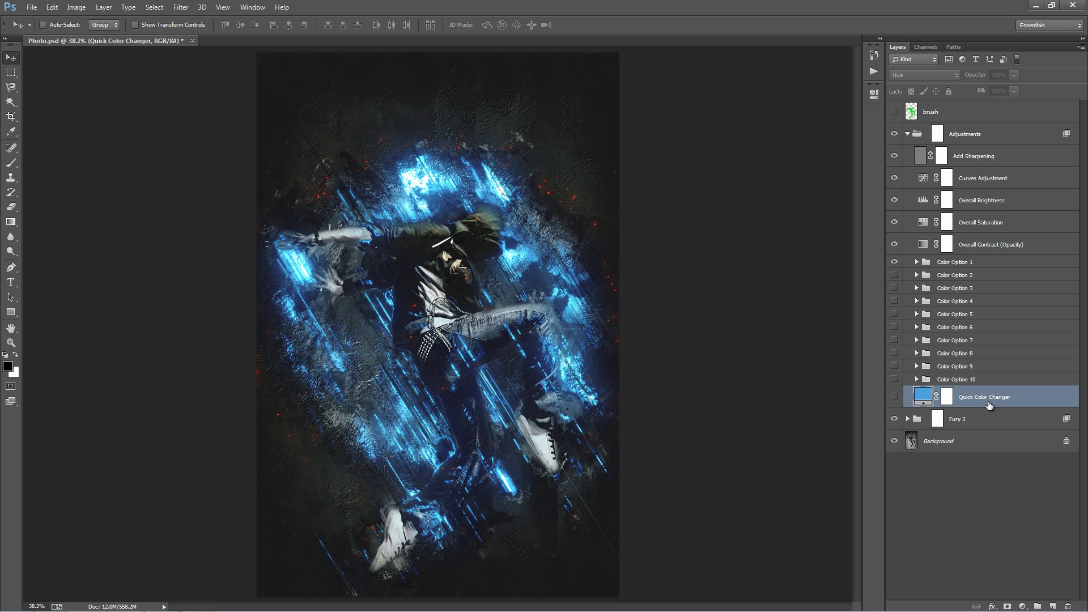
left_click(895, 398)
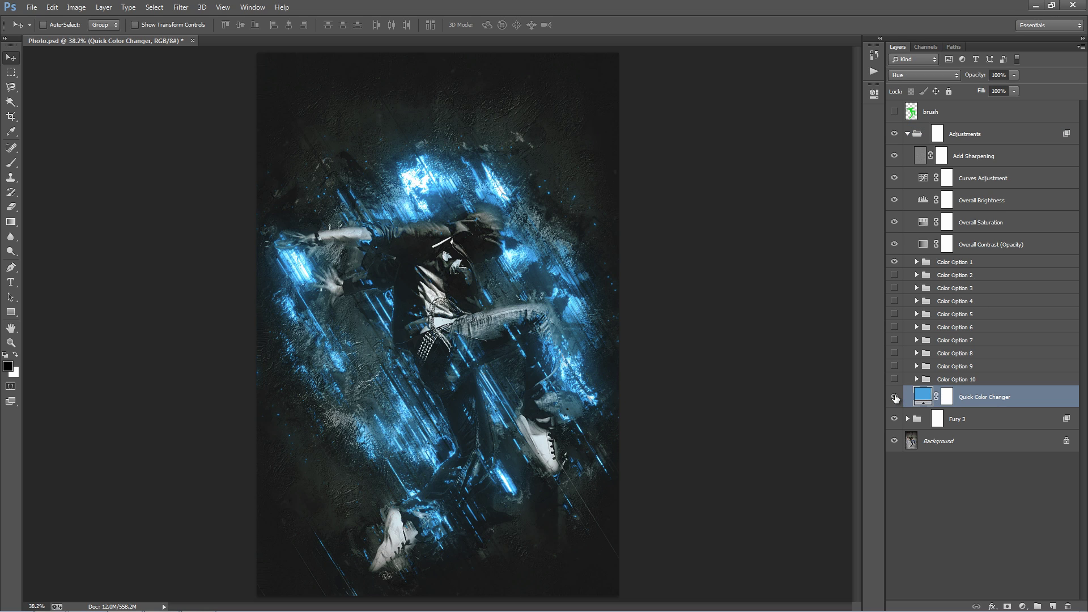
Try different hues up to red on the Quick Color Changer fill, discard the change, hide the layer and collapse Adjustments.
double_click(924, 396)
left_click_drag(943, 145, 945, 240)
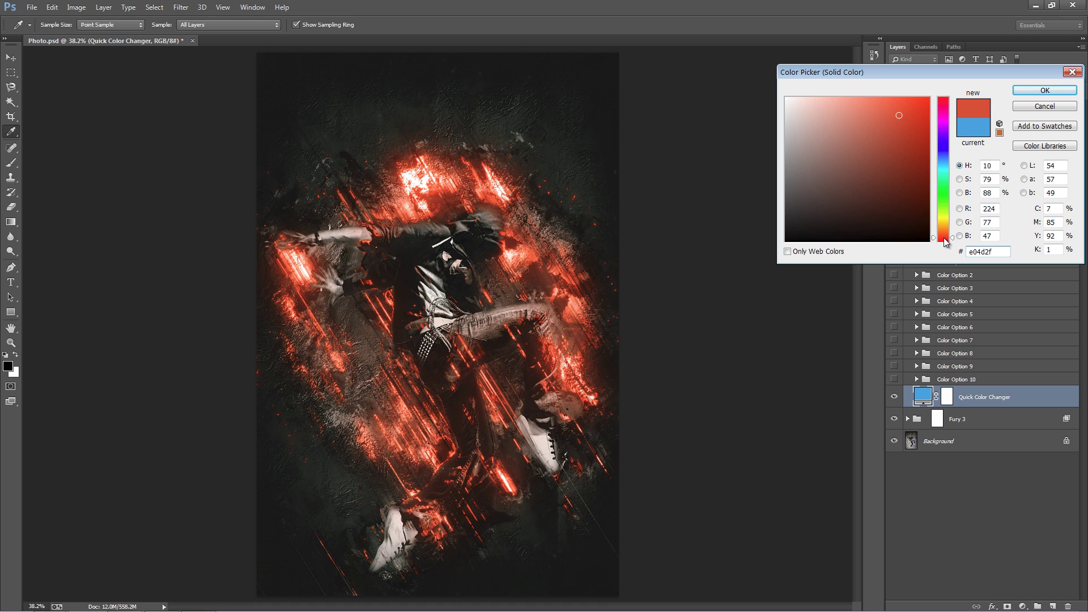
left_click(1045, 106)
left_click(895, 396)
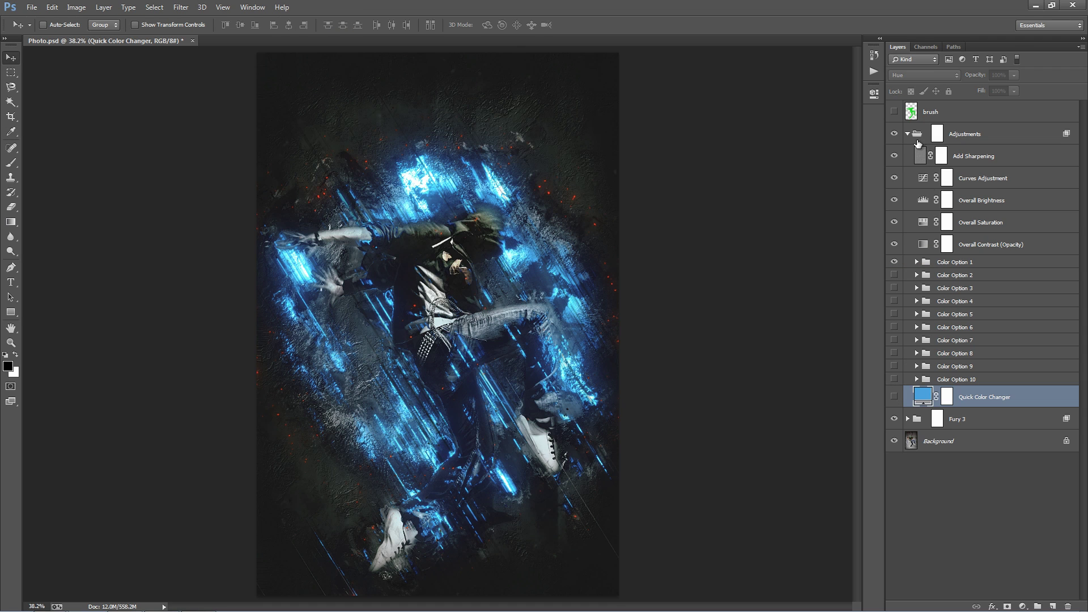
left_click(908, 133)
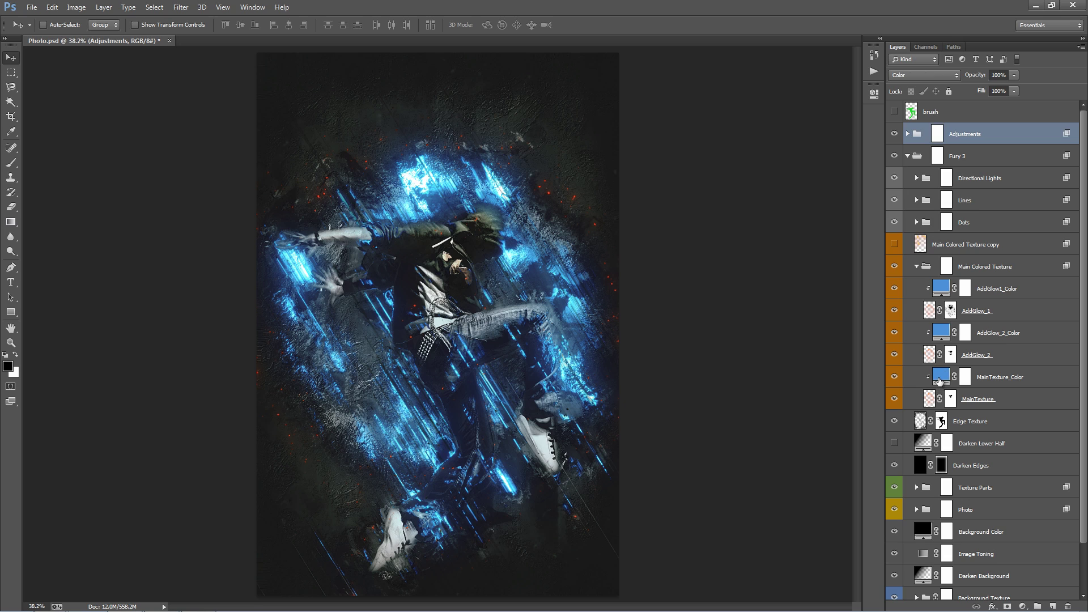
Set the MainTexture_Color fill in the Main Colored Texture group to orange, hex fa660d.
double_click(941, 376)
left_click(944, 233)
left_click(922, 101)
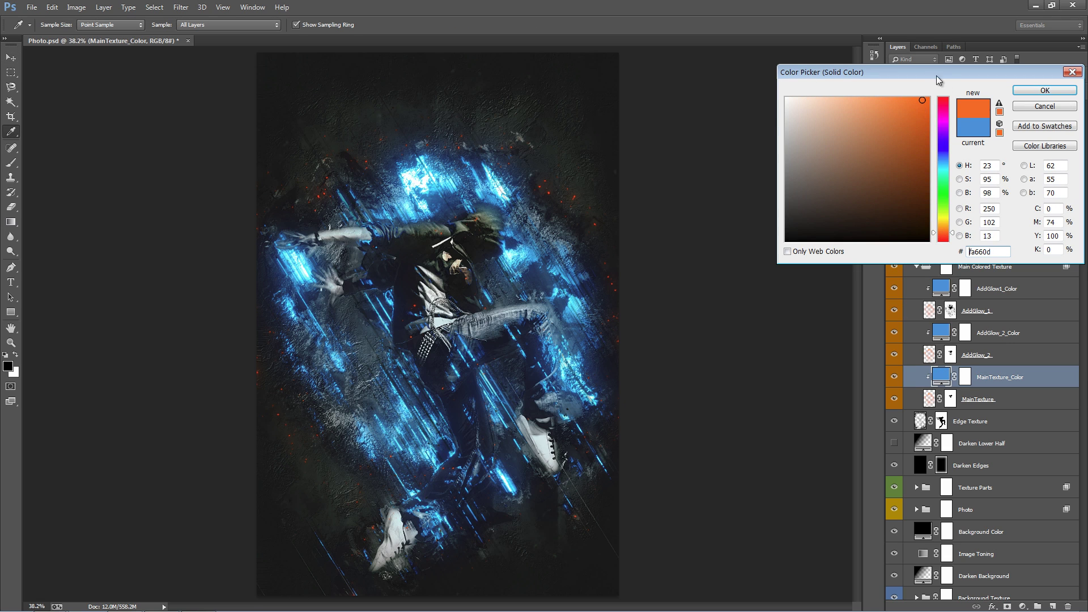
left_click(1052, 90)
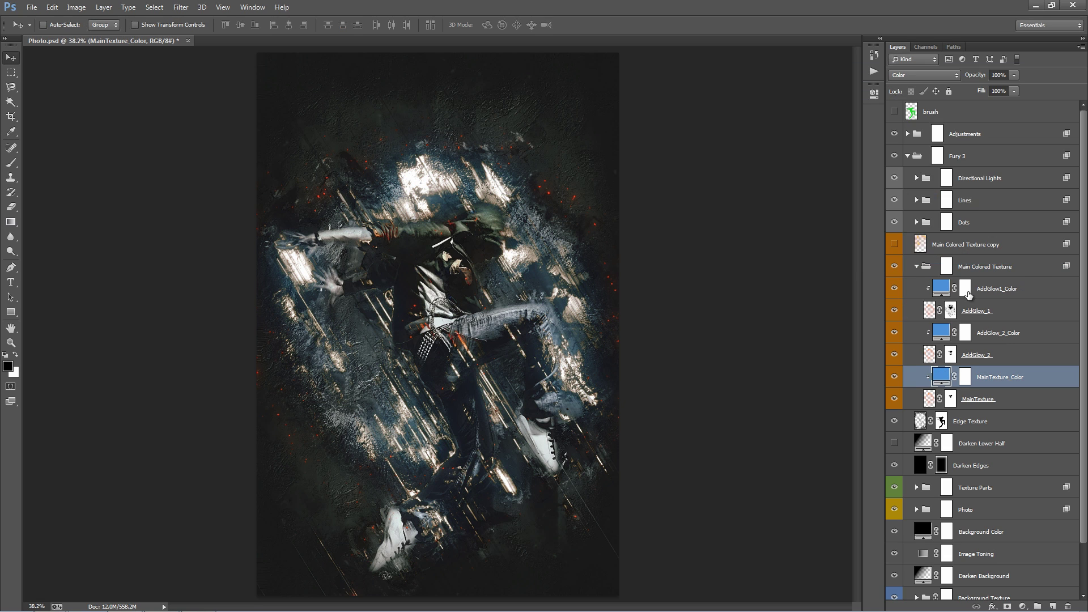
Set the AddGlow_2_Color and AddGlow1_Color fills to the same orange, hex fa660d.
double_click(941, 333)
type("fa660d")
key("Return")
key("v")
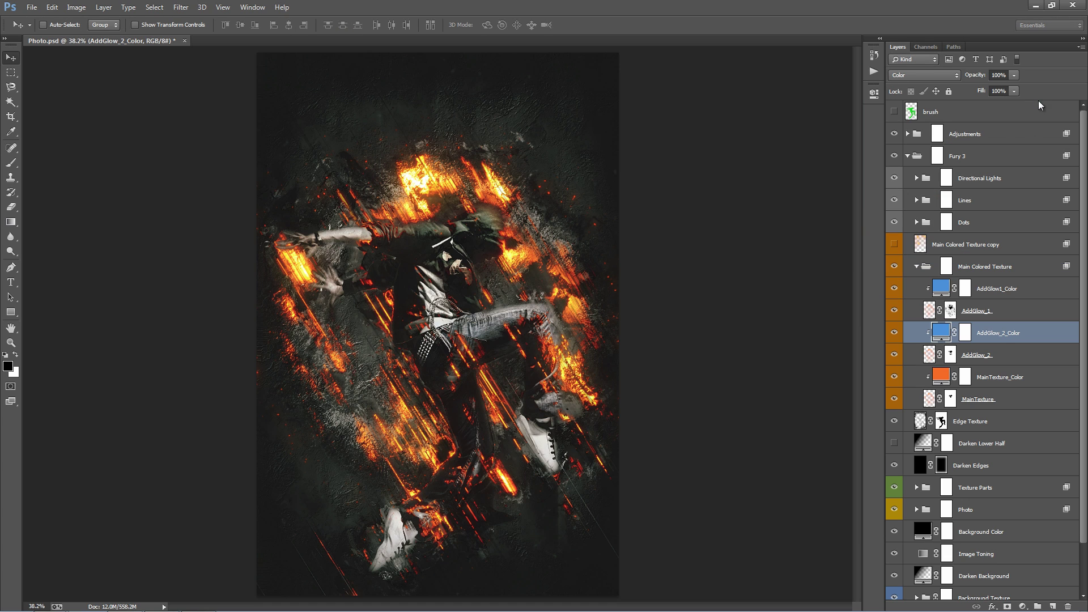
key("ctrl+z")
double_click(939, 330)
type("fa660d")
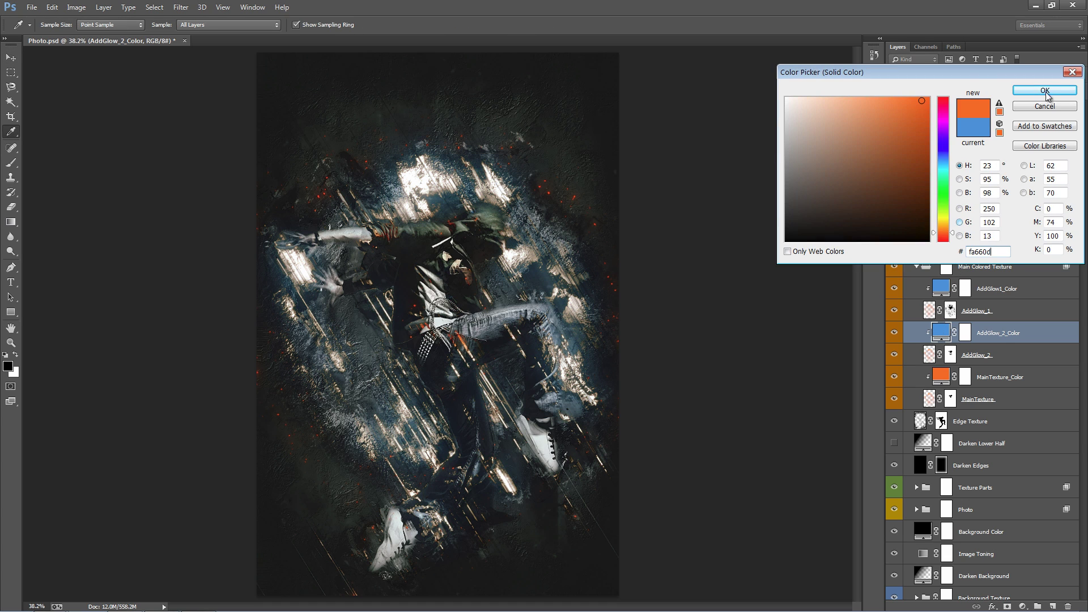
left_click(1047, 92)
double_click(941, 288)
type("fa660d")
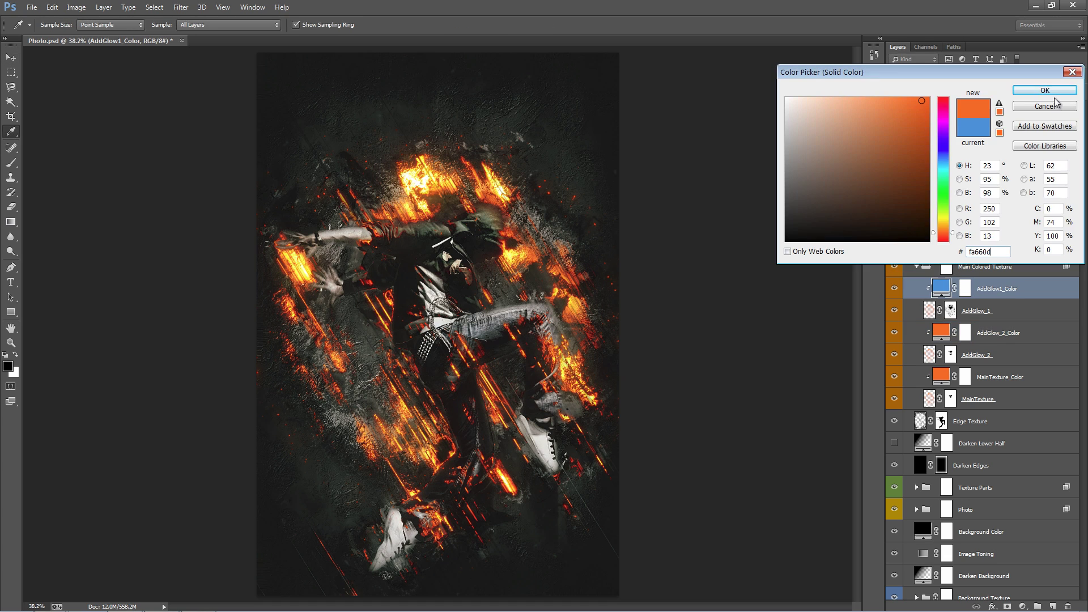
left_click(1053, 91)
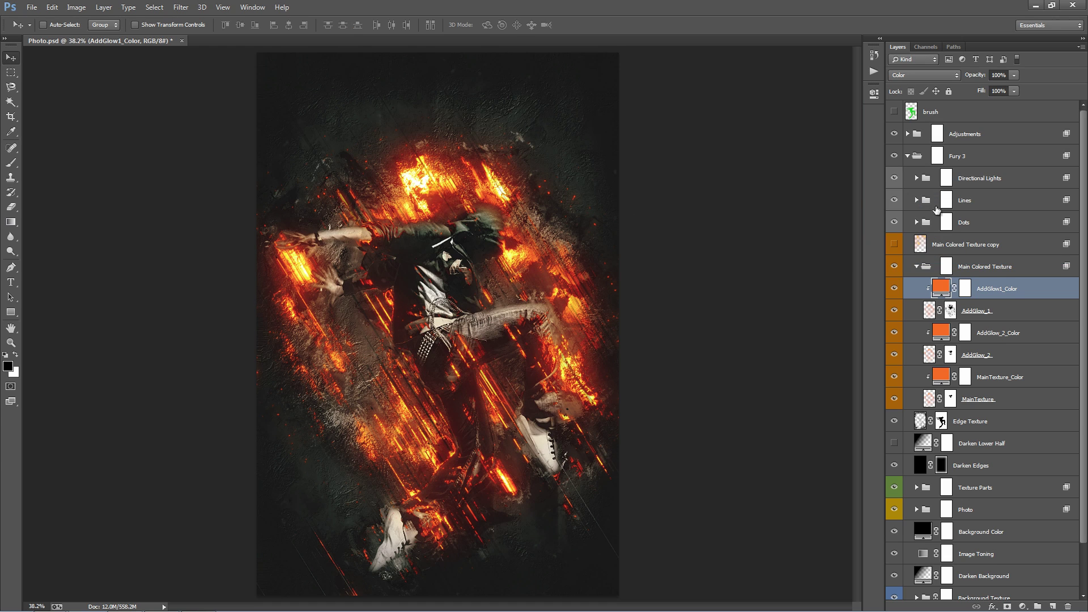
Set the fill of the Quick Color Changer in the Adjustments group to orange, hex e06a2f.
left_click(907, 134)
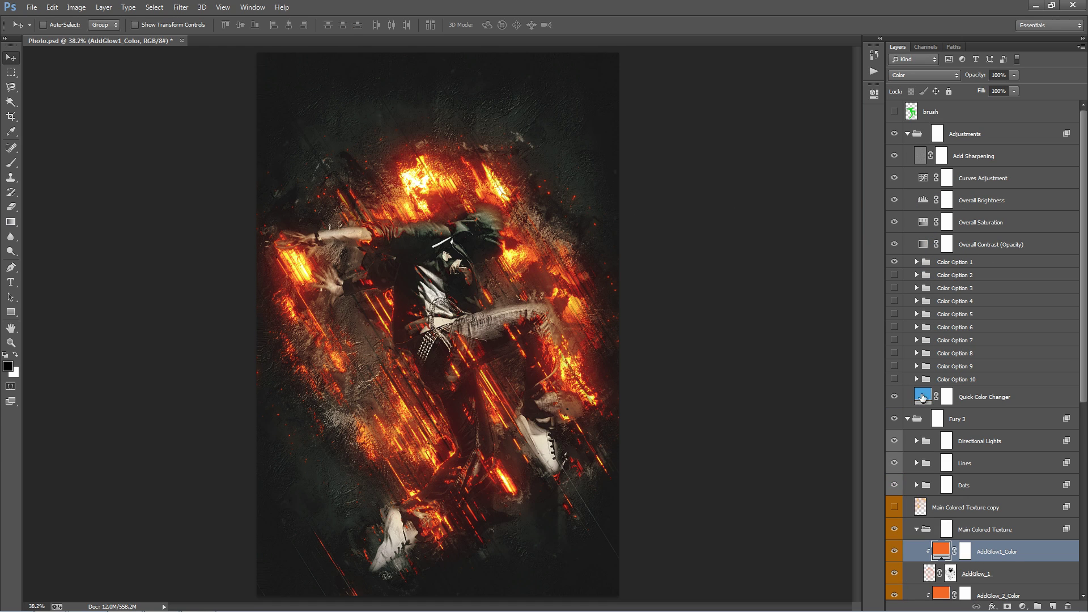
double_click(924, 399)
type("e06a2f")
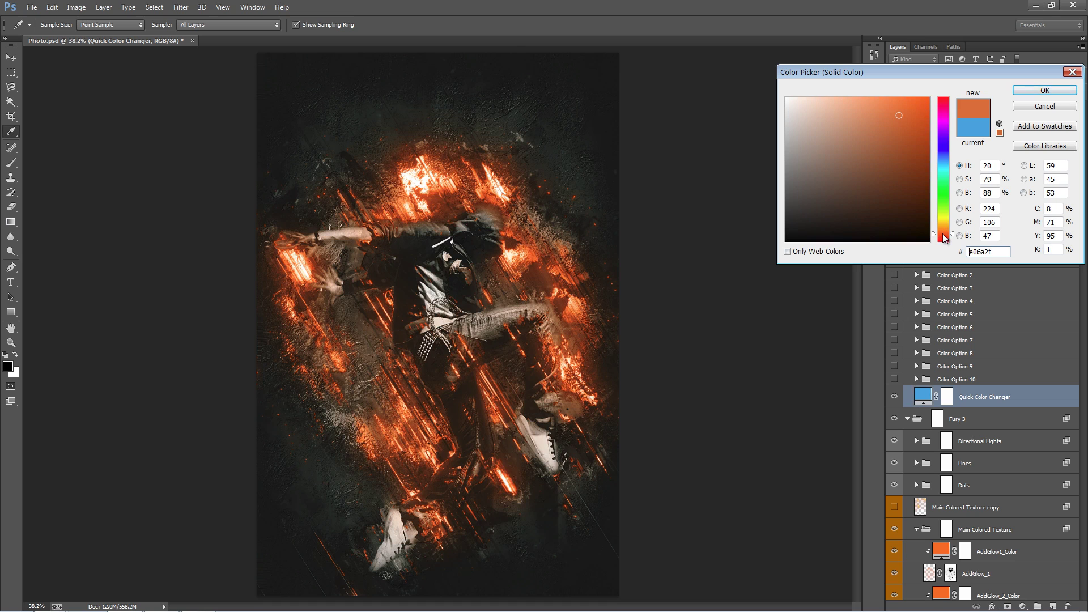
left_click(1045, 91)
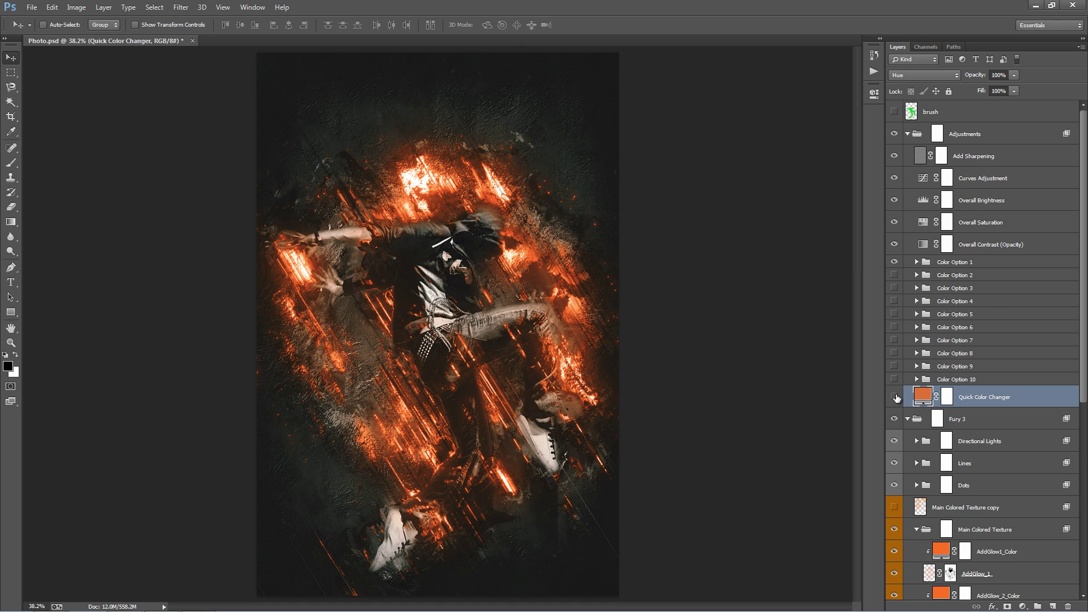
Compare the image with and without the Quick Color Changer, leave it hidden and collapse the Adjustments group.
left_click(895, 397)
left_click(895, 396)
left_click(895, 397)
left_click(894, 396)
left_click(895, 397)
scroll(955, 361, "down", 3)
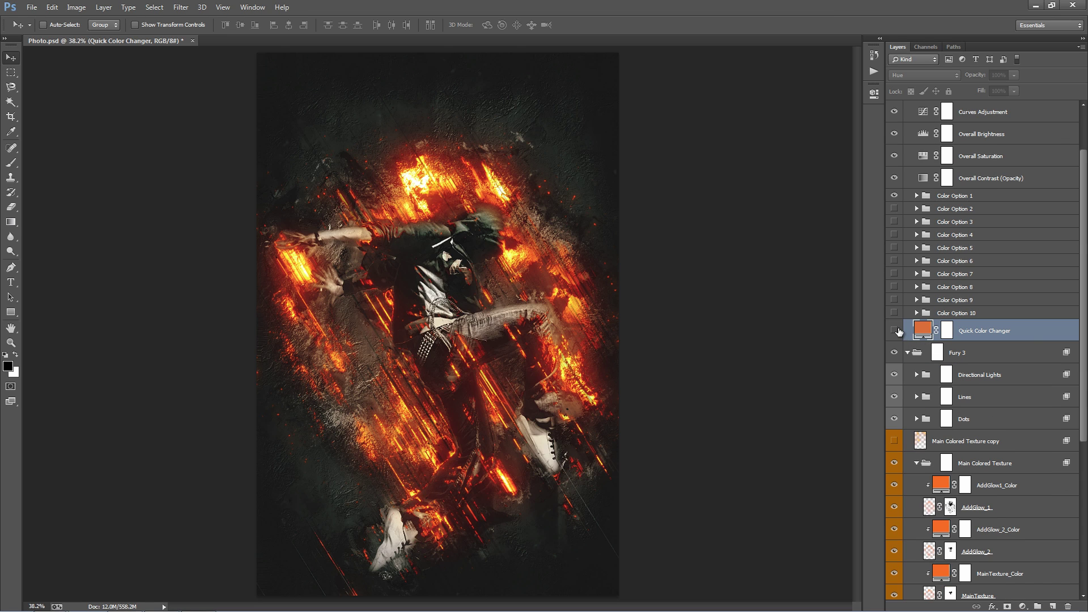
scroll(920, 238, "up", 3)
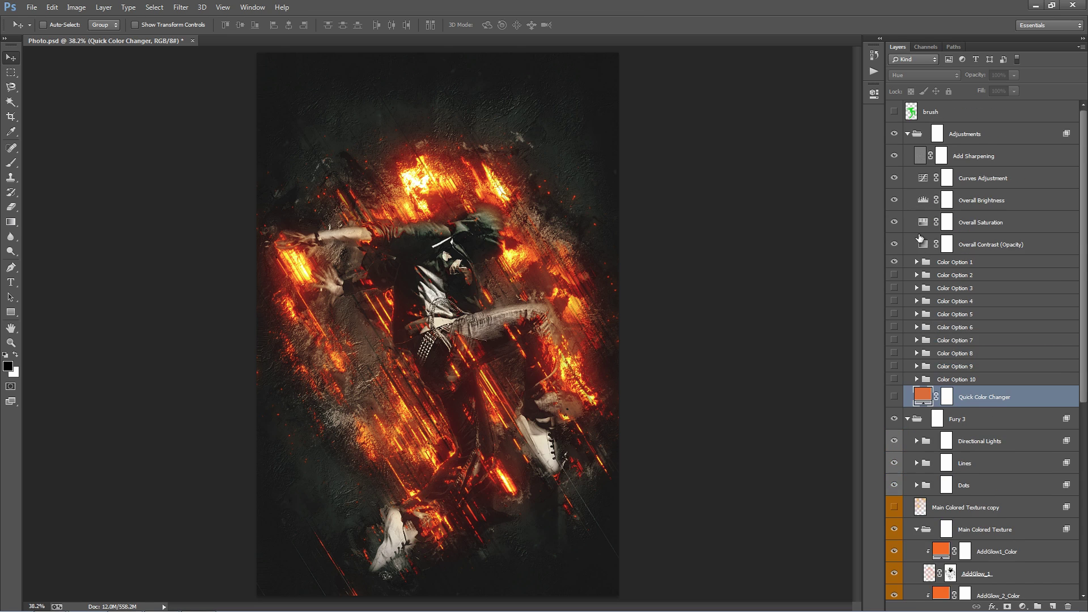
left_click(909, 135)
left_click(908, 133)
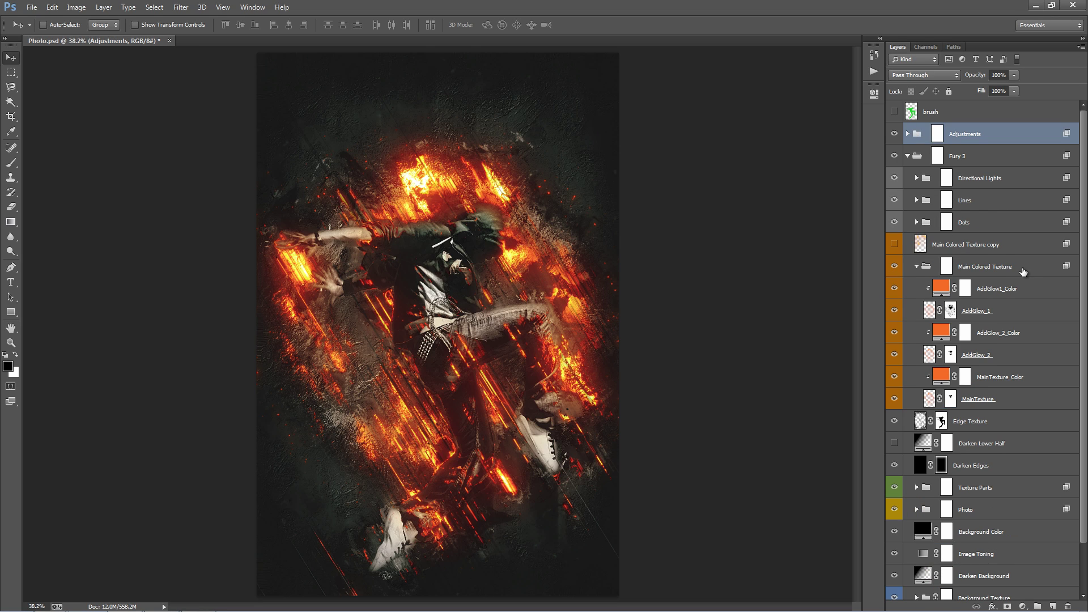
Hide the AddGlow_1 and AddGlow_2 layers in the Main Colored Texture group.
scroll(1023, 272, "down", 2)
left_click(1014, 248)
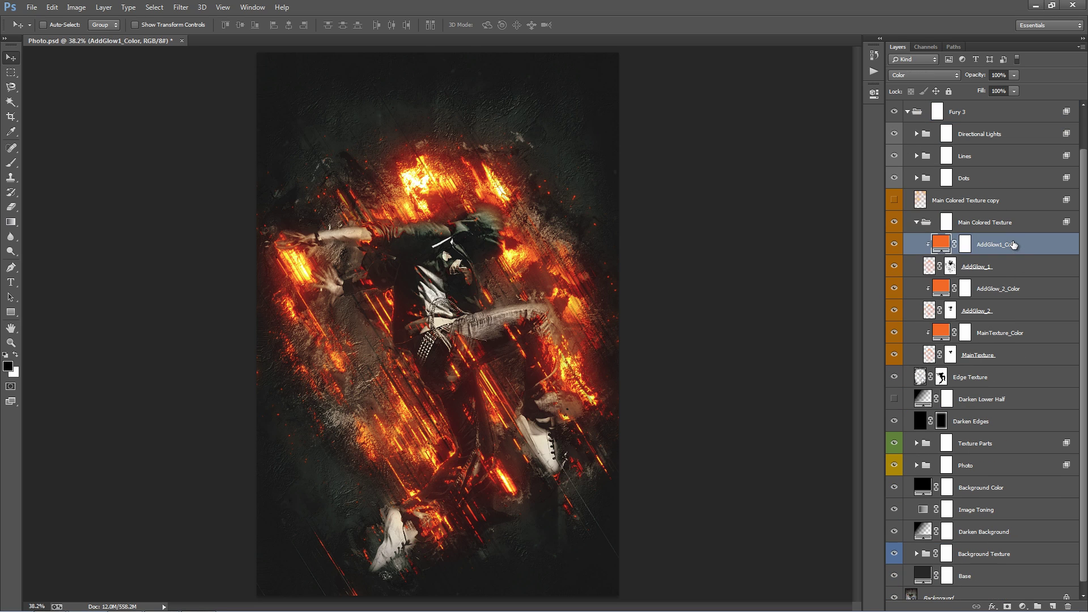
left_click(1015, 264)
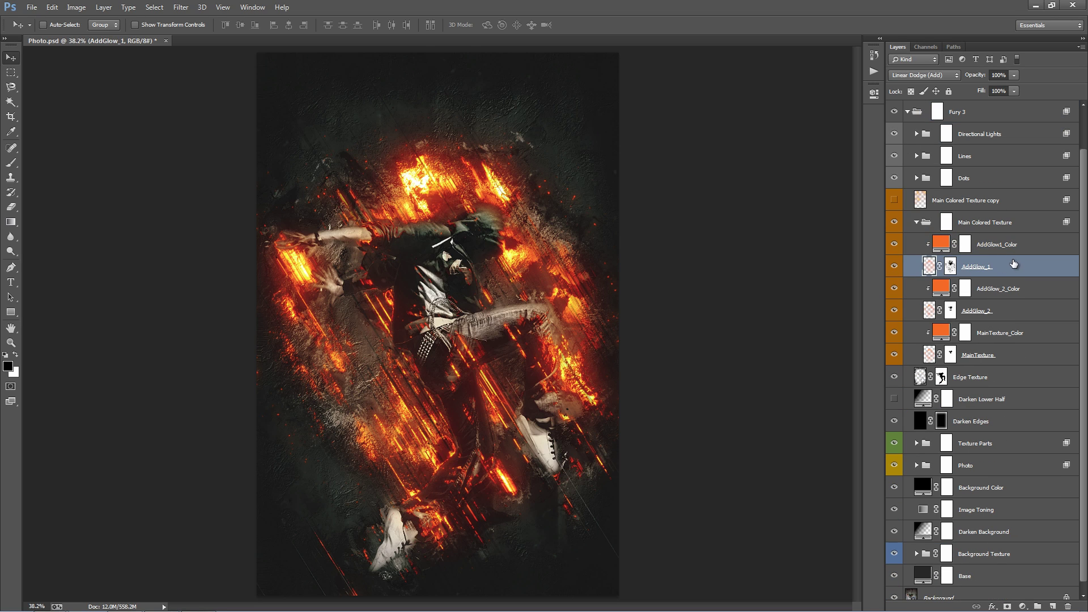
left_click(894, 266)
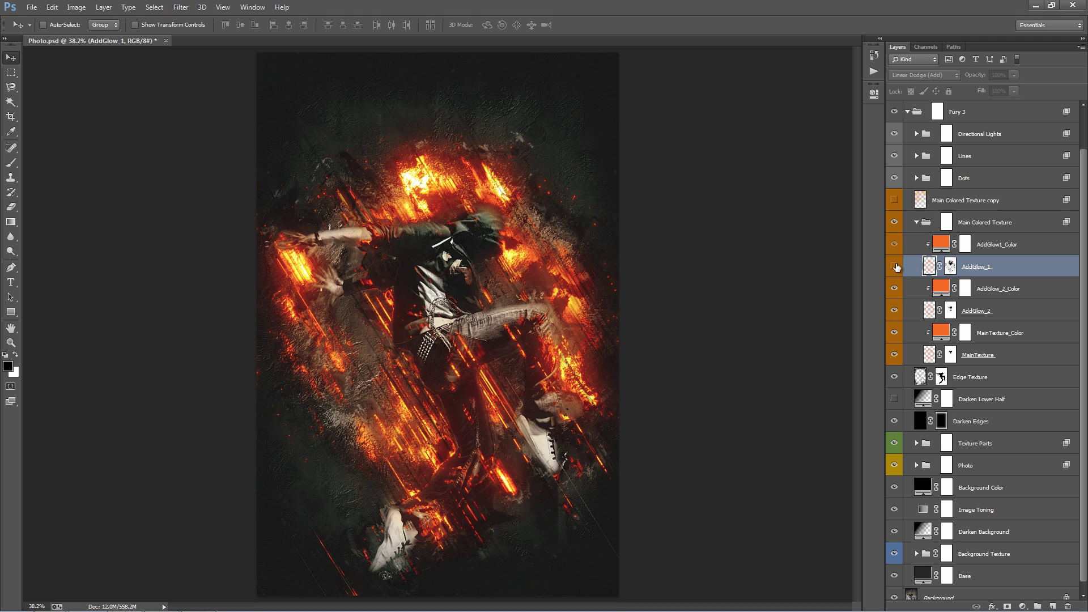
left_click(894, 311)
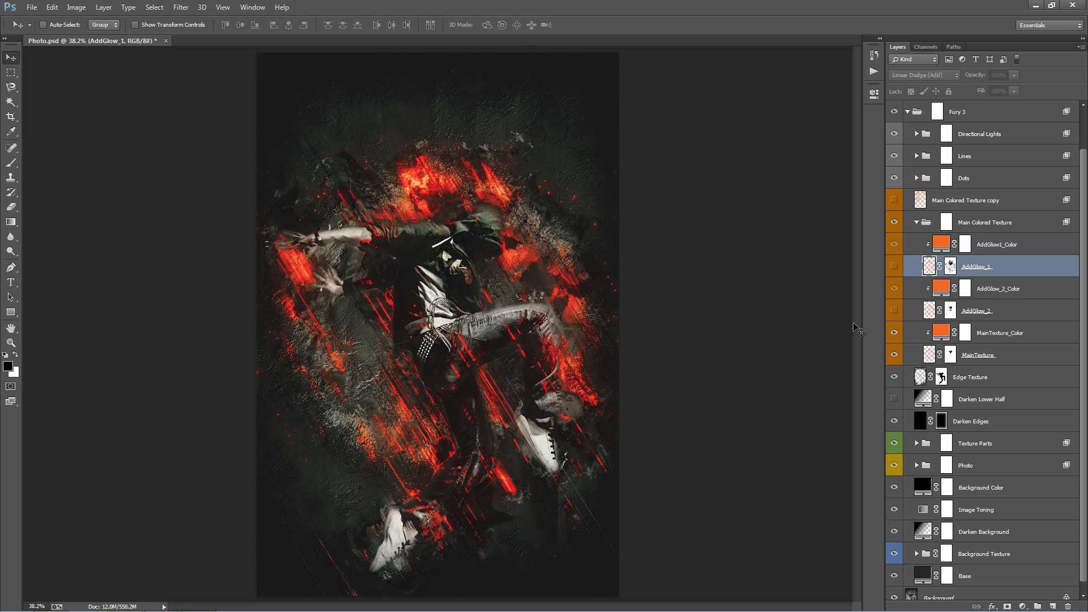
Show the AddGlow_1 and AddGlow_2 layers again and select the Main Colored Texture group.
left_click(1029, 337)
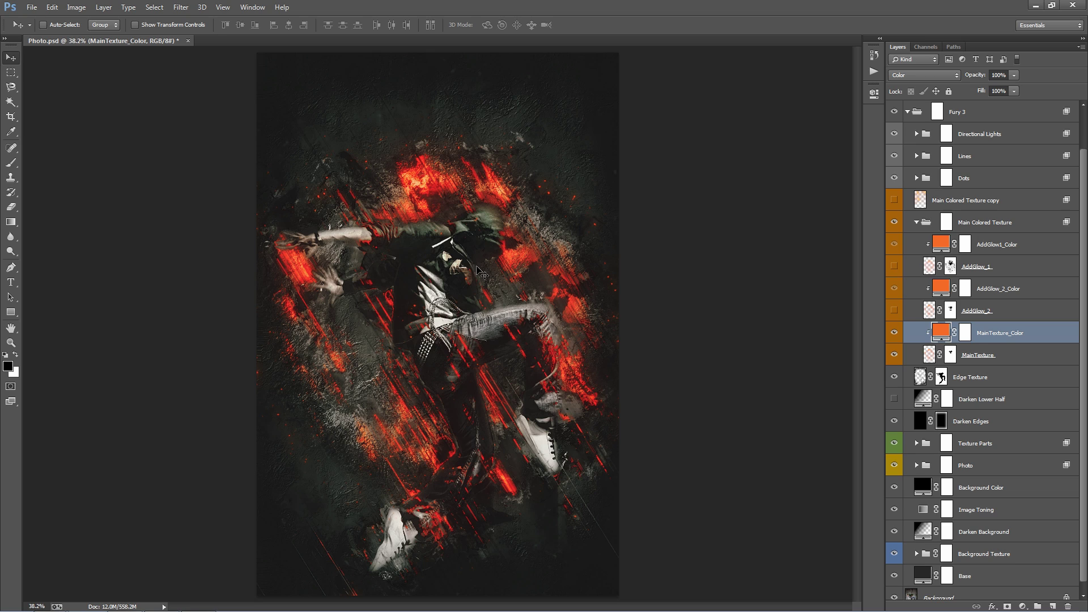
left_click(985, 226)
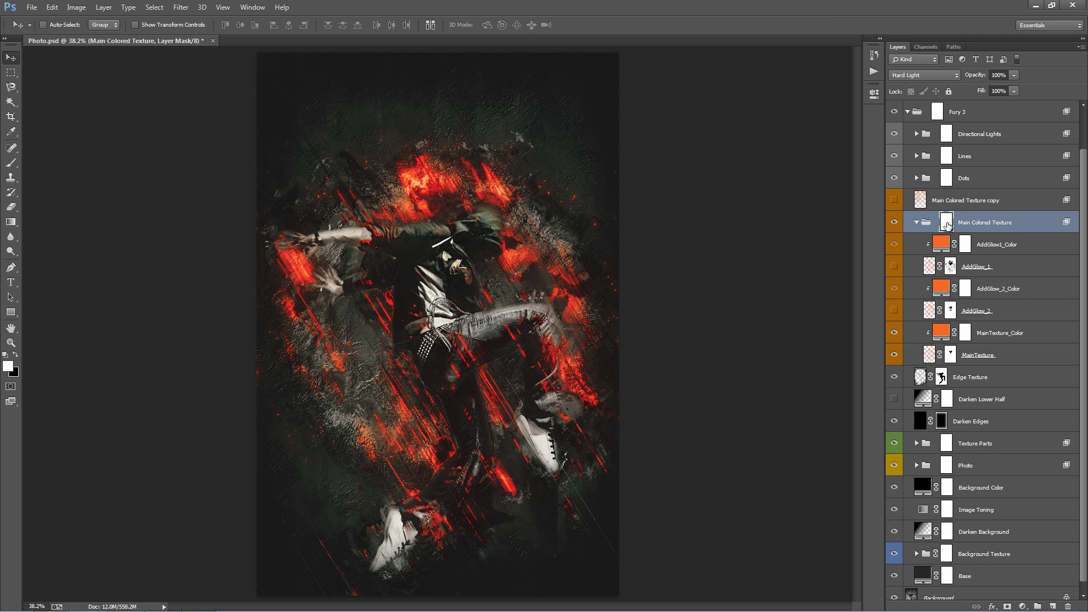
left_click(895, 310)
left_click(895, 267)
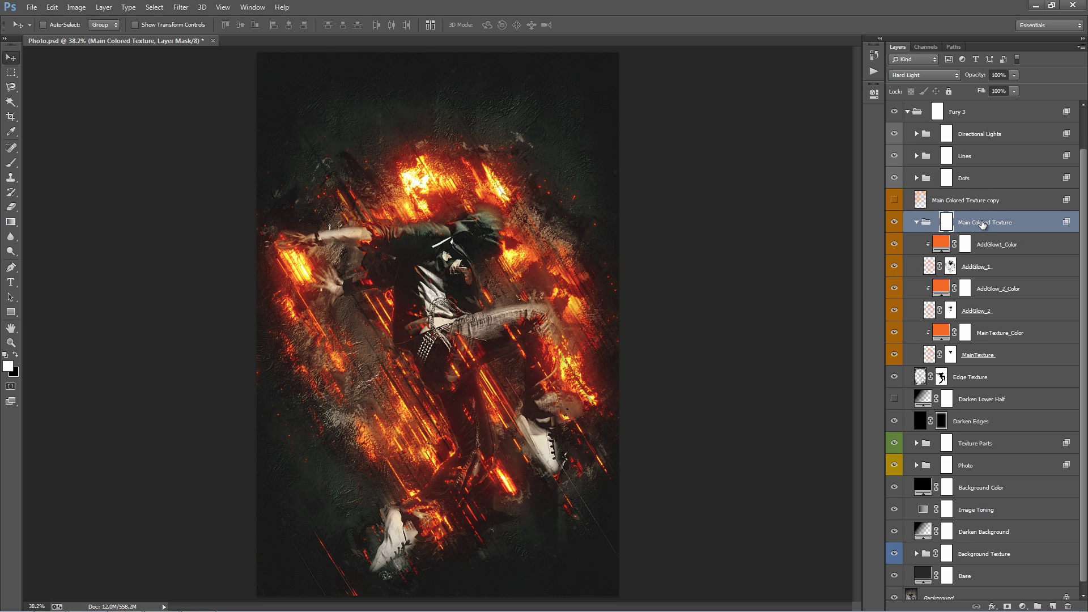
Try the Pass Through and Linear Dodge (Add) blend modes on the Main Colored Texture group, ending back on Hard Light.
left_click(931, 74)
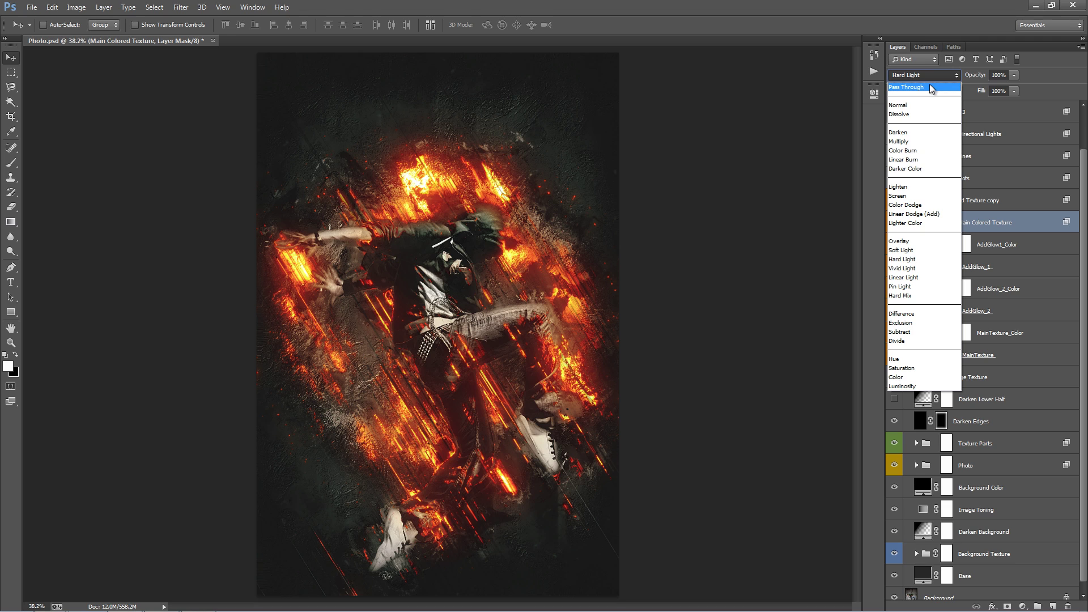
left_click(930, 88)
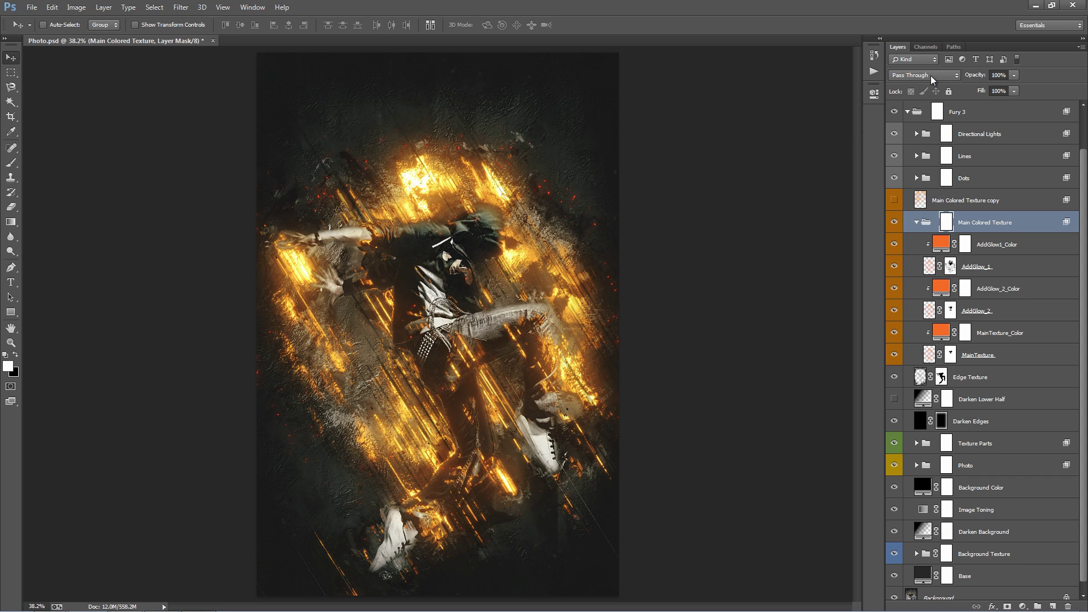
left_click(931, 76)
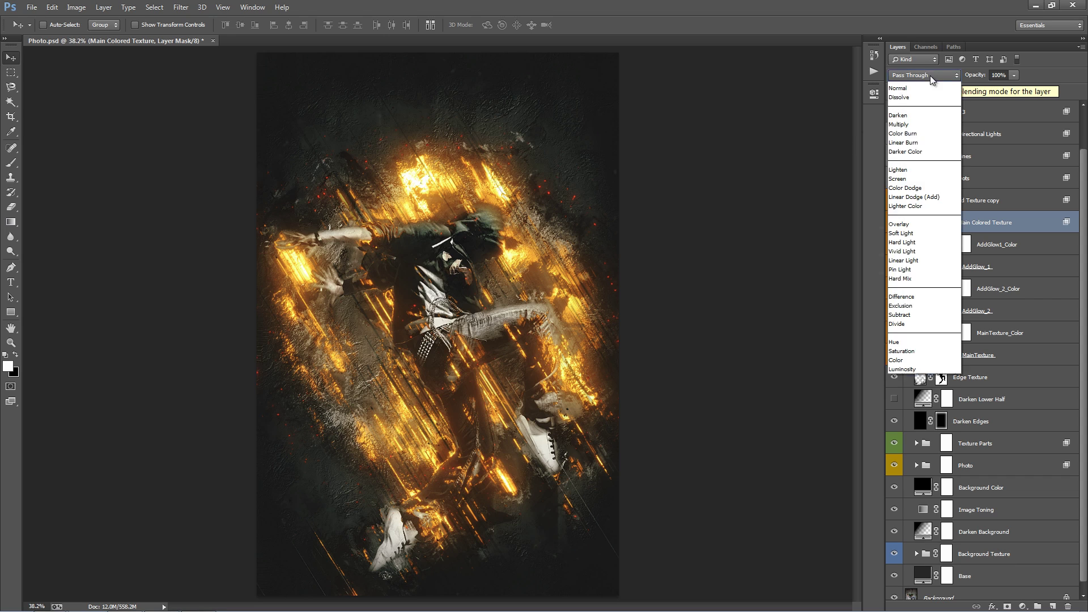
left_click(913, 214)
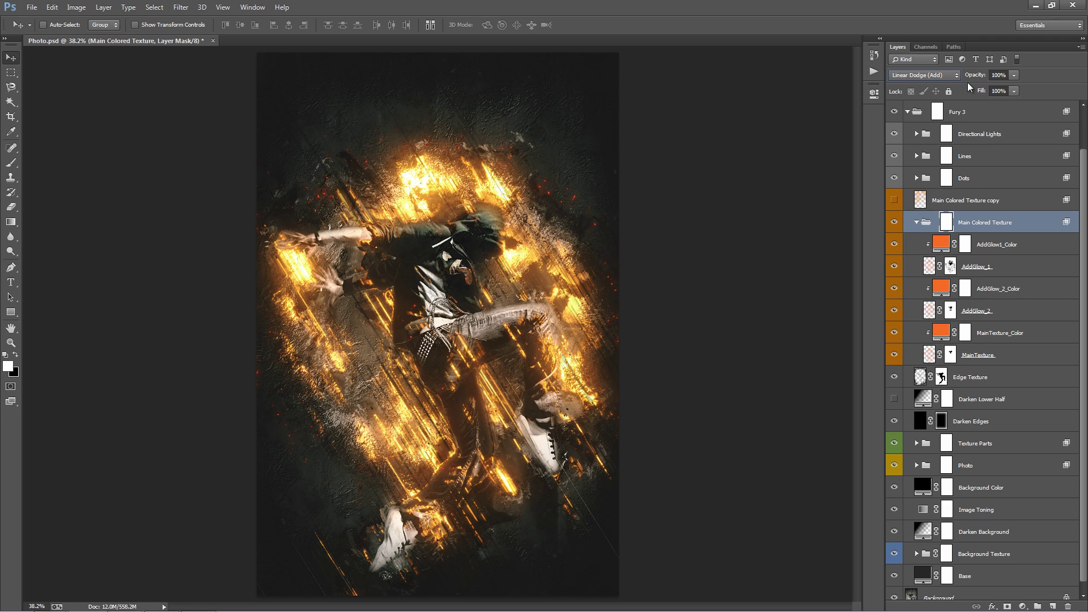
left_click(928, 74)
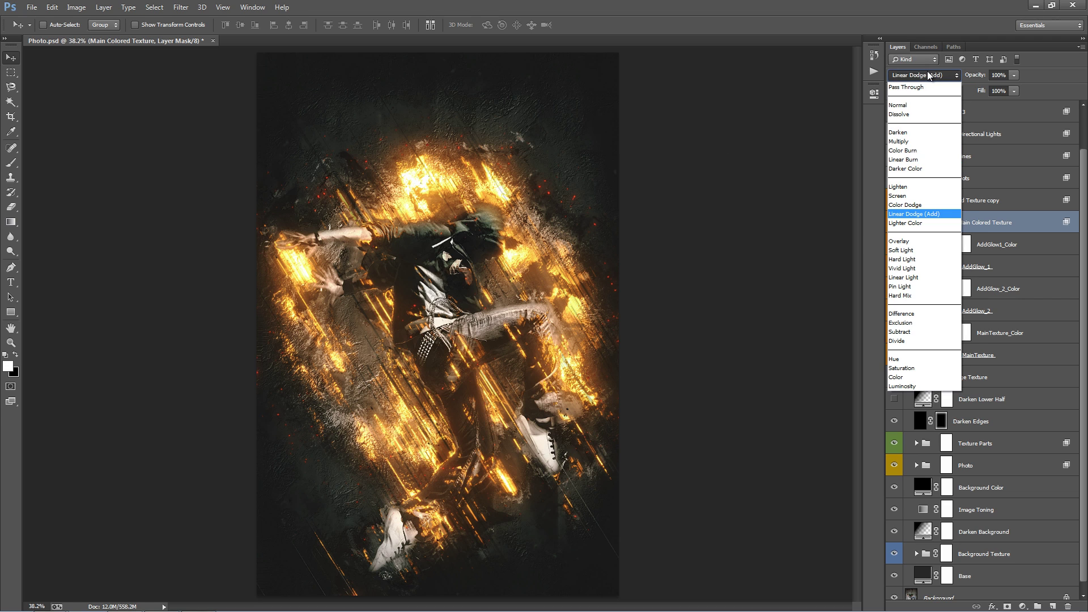
left_click(923, 259)
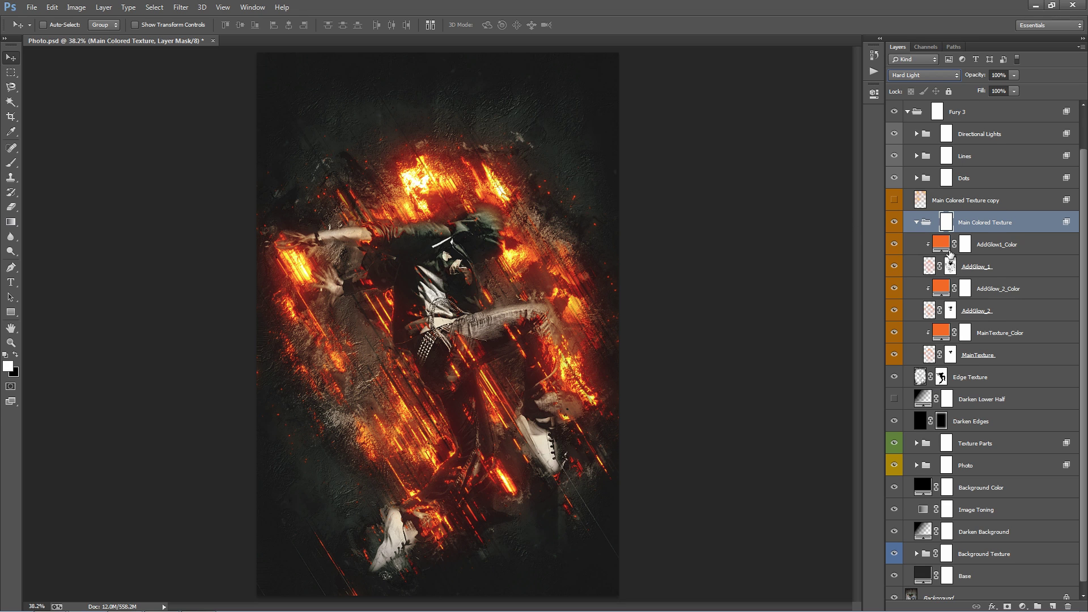
Set the MainTexture_Color, AddGlow_2_Color and AddGlow1_Color fills to blue, hex 0d8dfa.
double_click(942, 333)
left_click(938, 158)
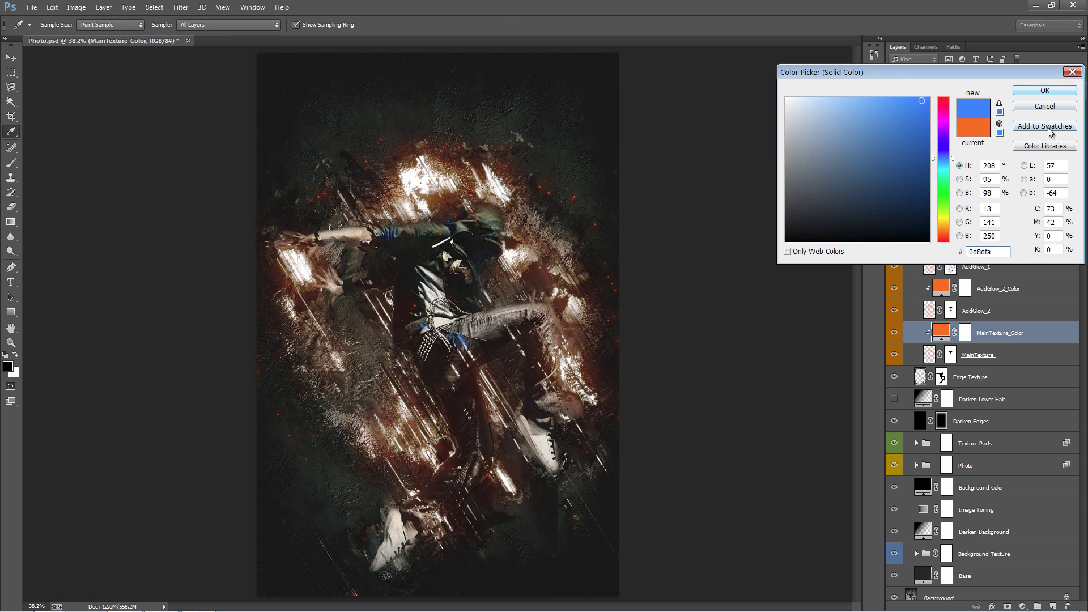
left_click(1044, 91)
double_click(942, 289)
type("0d8dfa")
left_click(1045, 90)
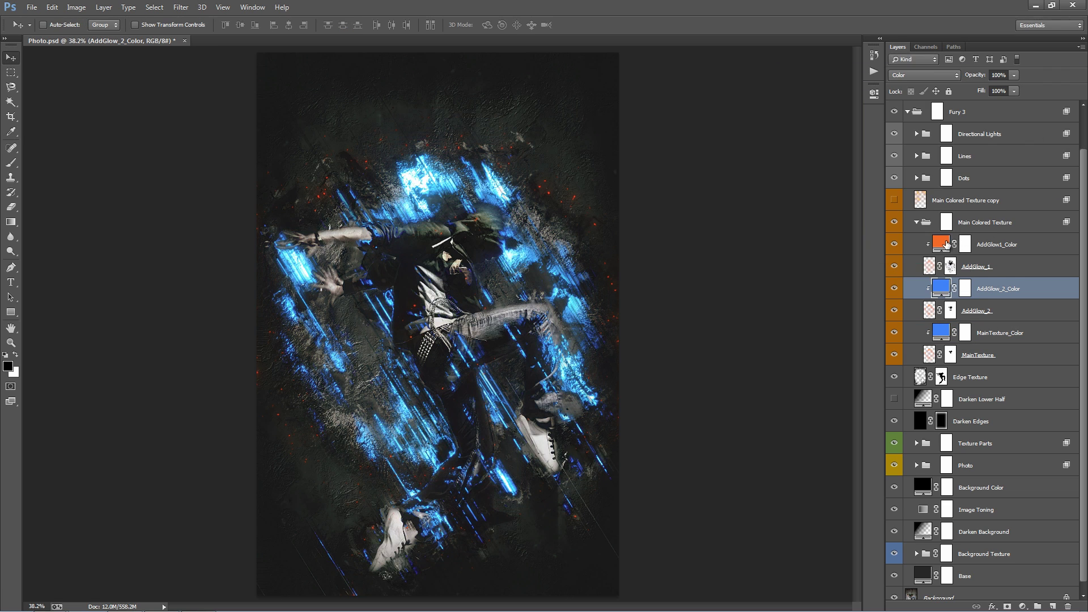
double_click(941, 243)
type("0d8dfa")
left_click(1045, 90)
key("v")
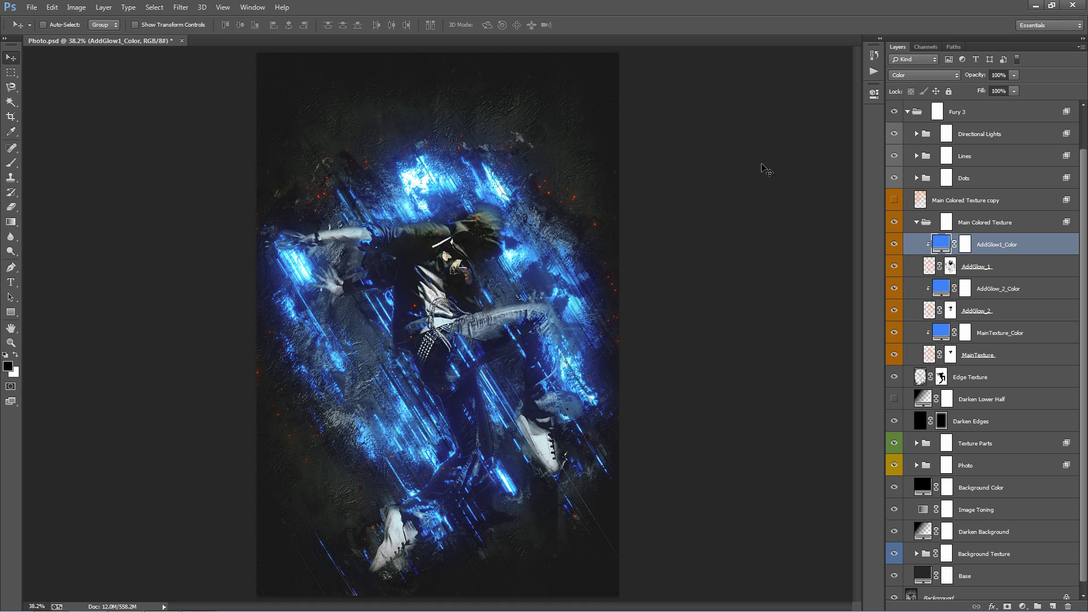
Try Pass Through and Linear Dodge (Add) on the blue Main Colored Texture group.
left_click(974, 221)
left_click(915, 76)
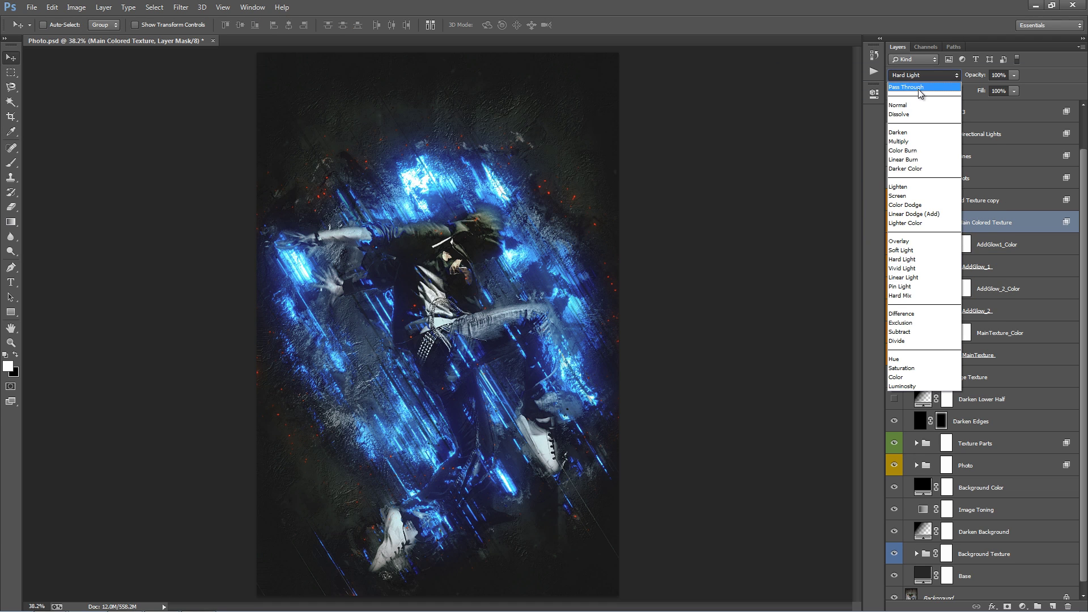
left_click(921, 92)
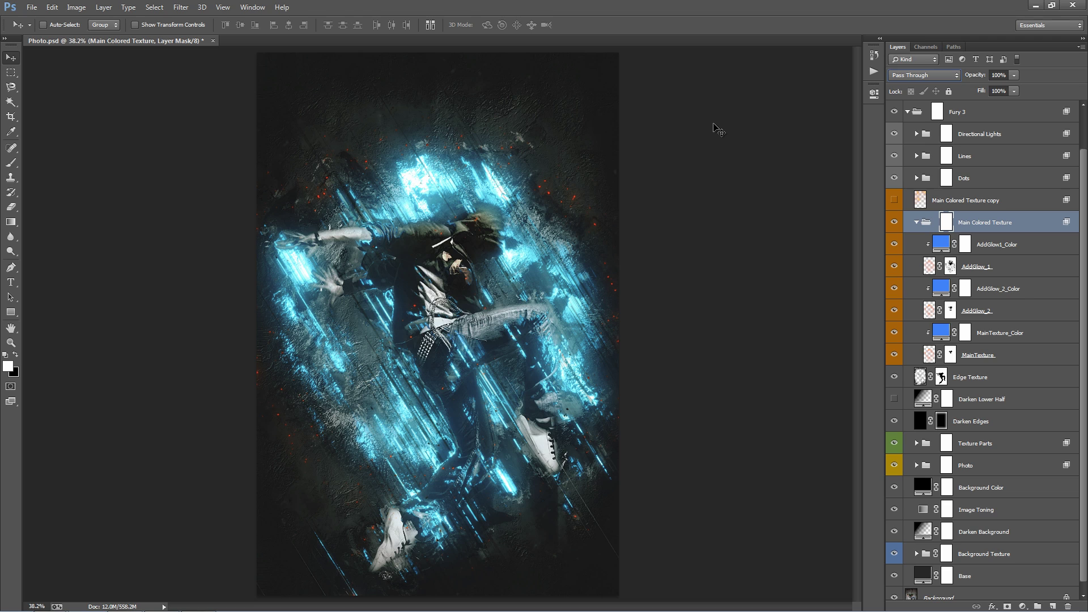
left_click(943, 73)
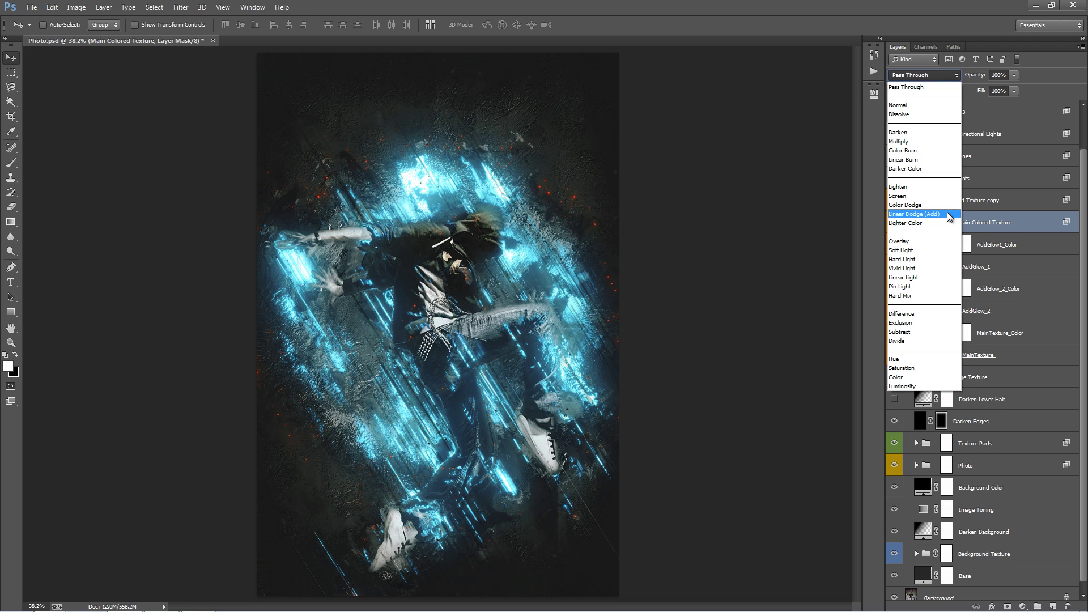
left_click(947, 212)
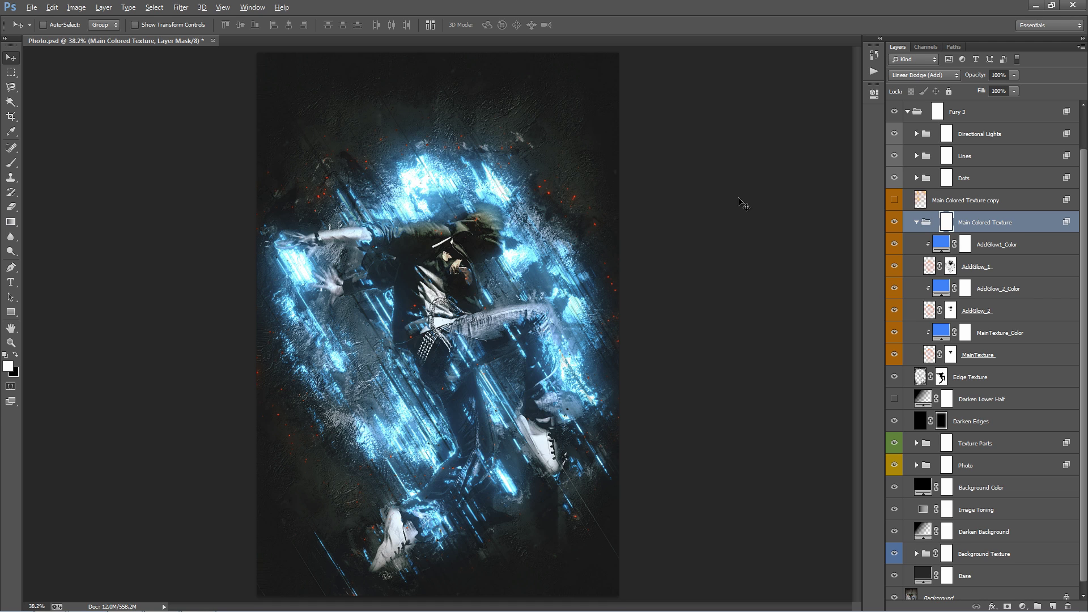
Undo the blend mode changes on the Main Colored Texture group and its three blue color fills.
key("ctrl+alt+z")
key("ctrl+alt+z")
key("ctrl+alt+z")
key("ctrl+alt+z")
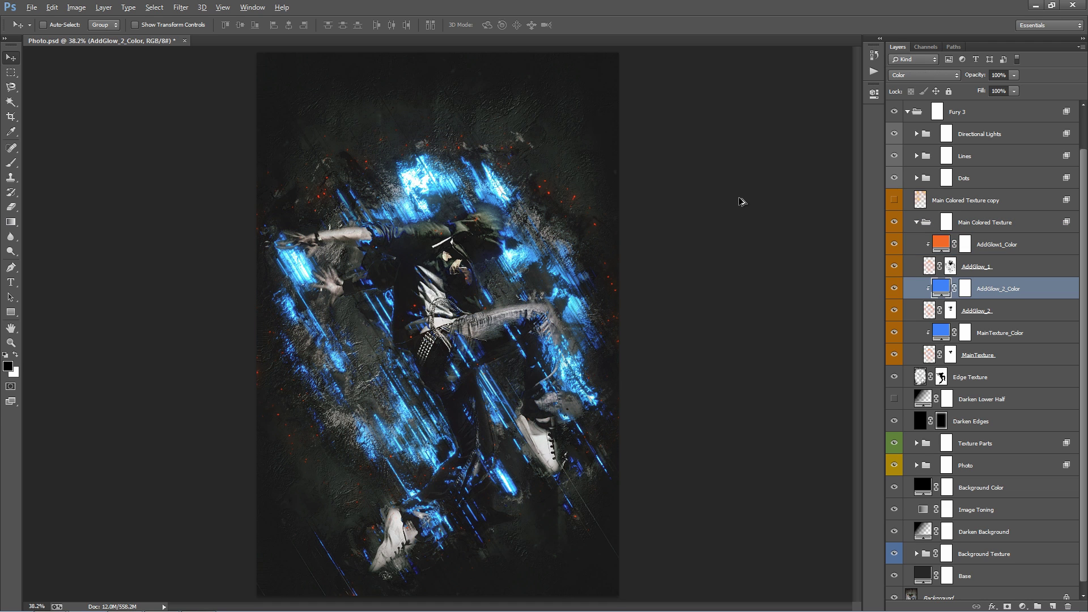
key("ctrl+alt+z")
key("ctrl+alt+z")
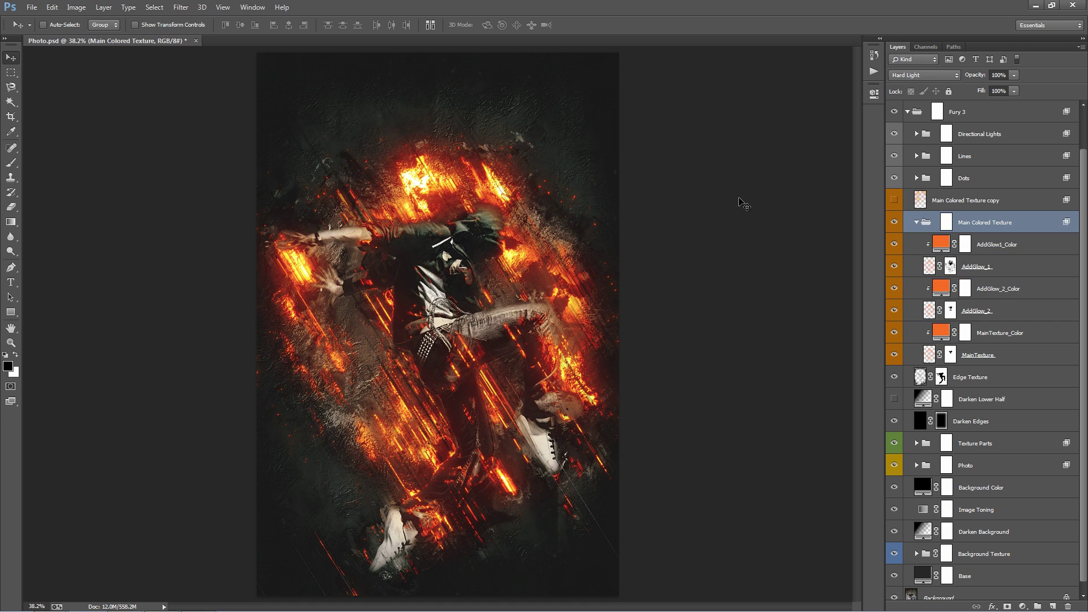
Collapse the Main Colored Texture group, expand Directional Lights and show Directional Light_1 and Directional Light_2.
left_click(917, 223)
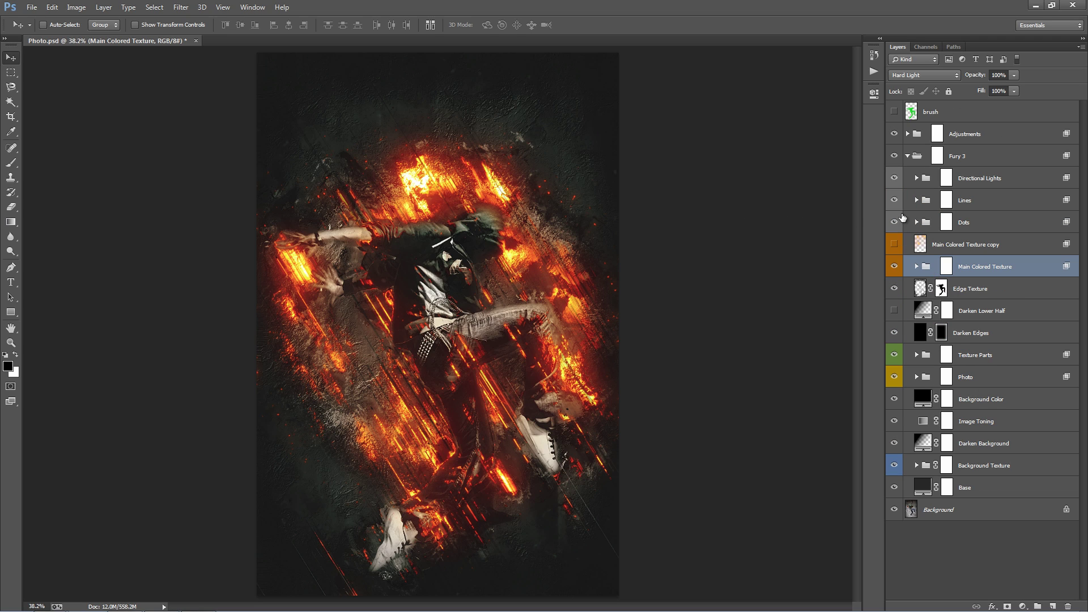
left_click(947, 178)
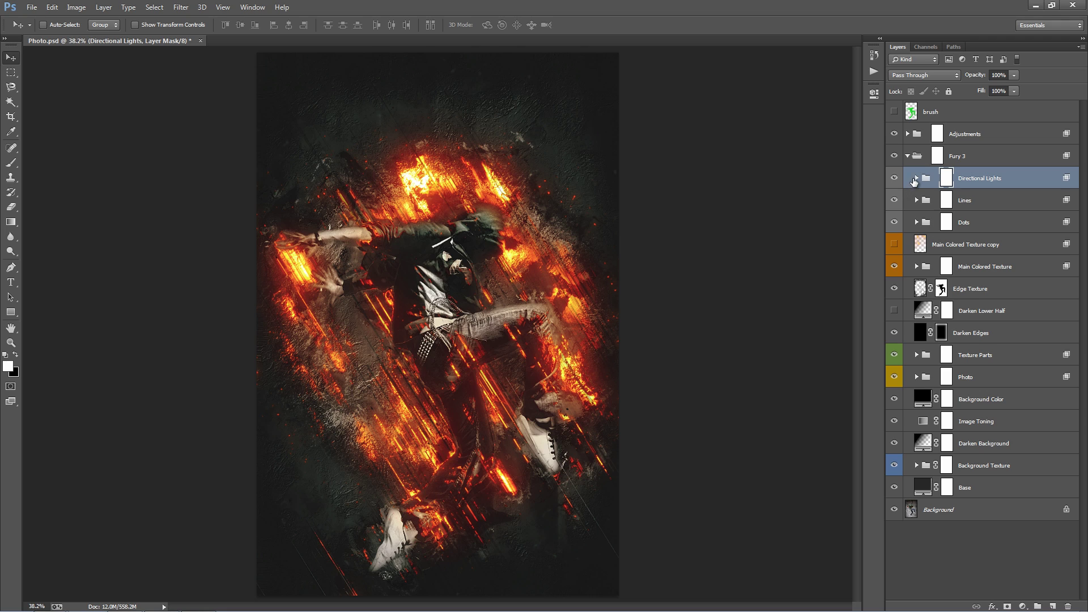
left_click(917, 178)
left_click(1012, 204)
left_click(1008, 228, "shift")
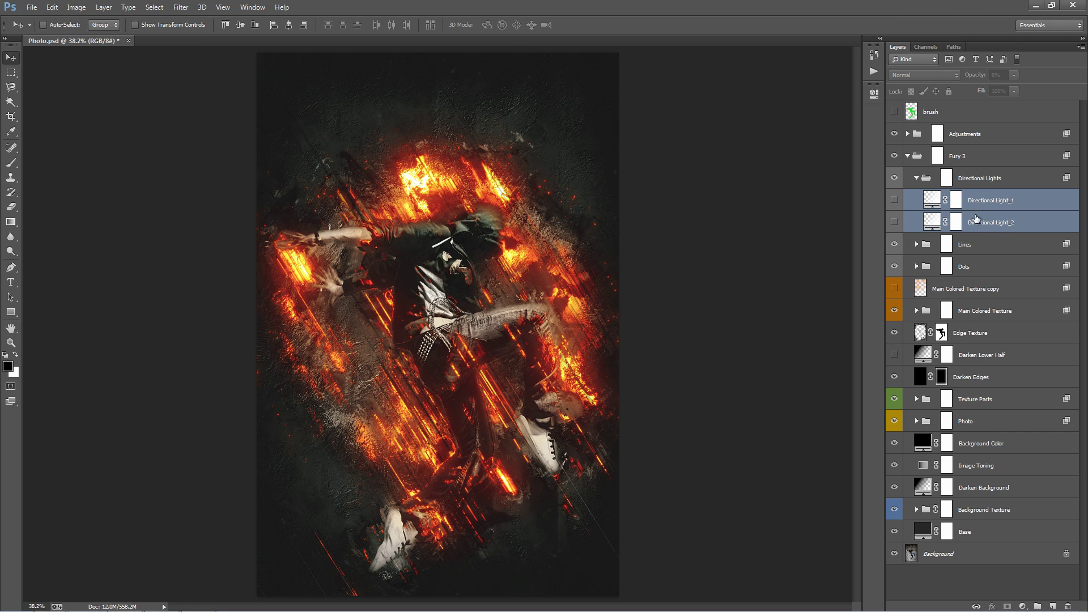
left_click(1007, 204)
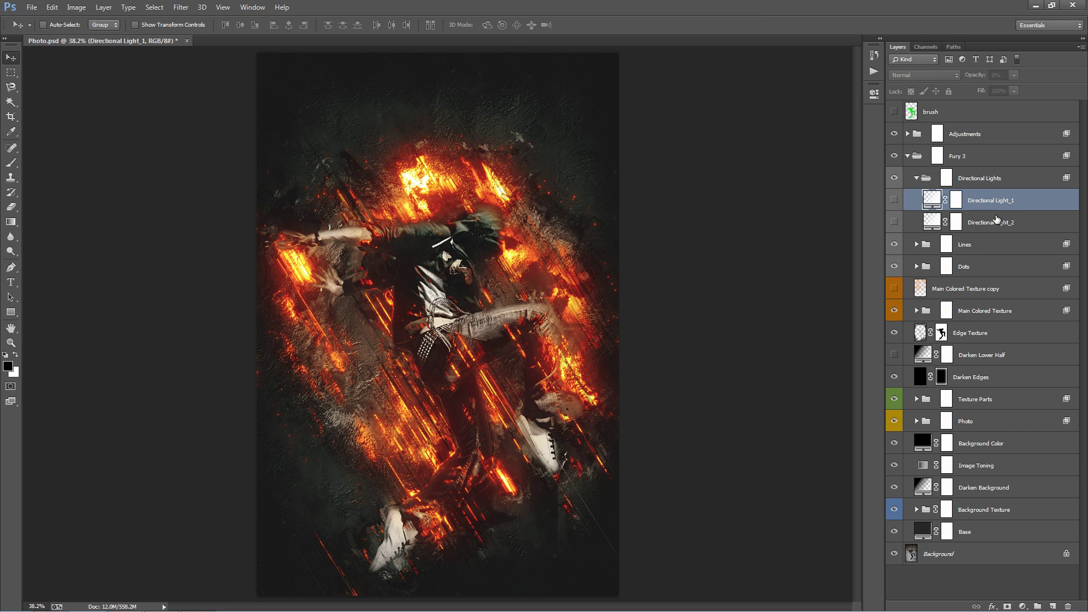
left_click(894, 202)
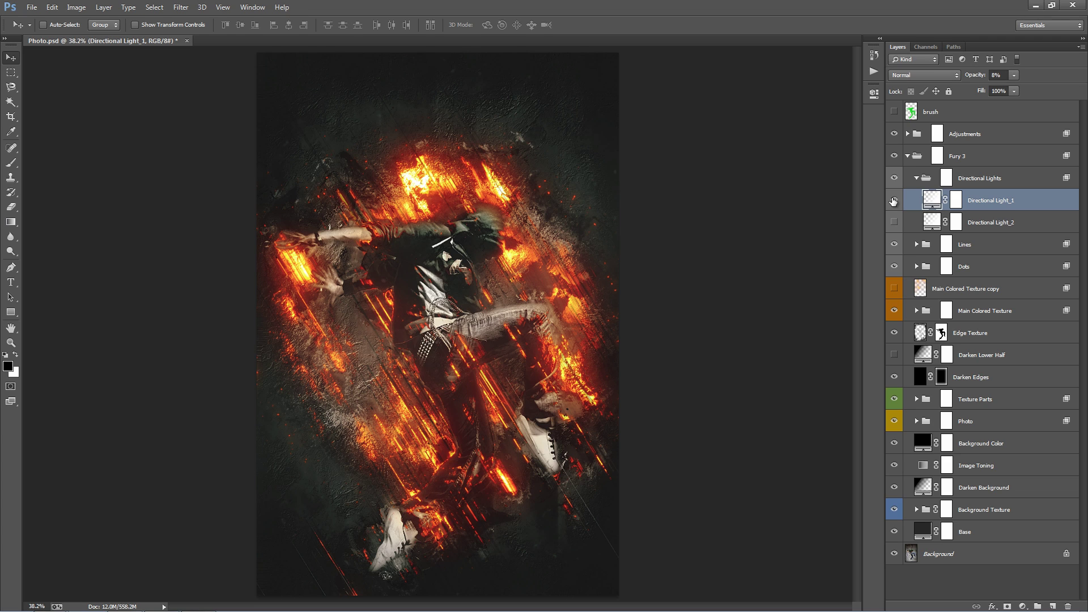
left_click(895, 222)
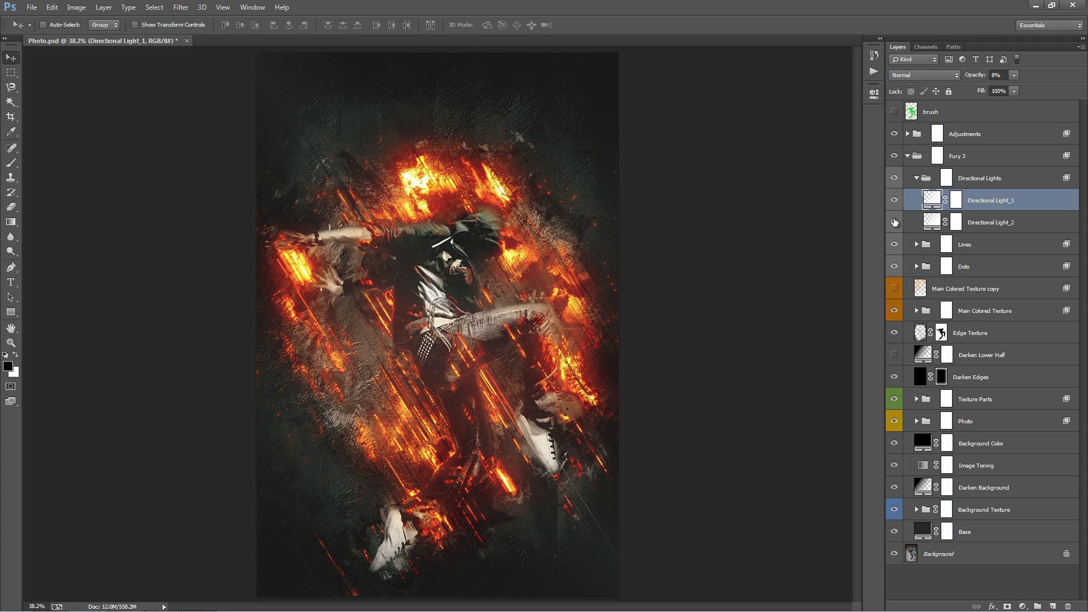
left_click(895, 223)
left_click(895, 222)
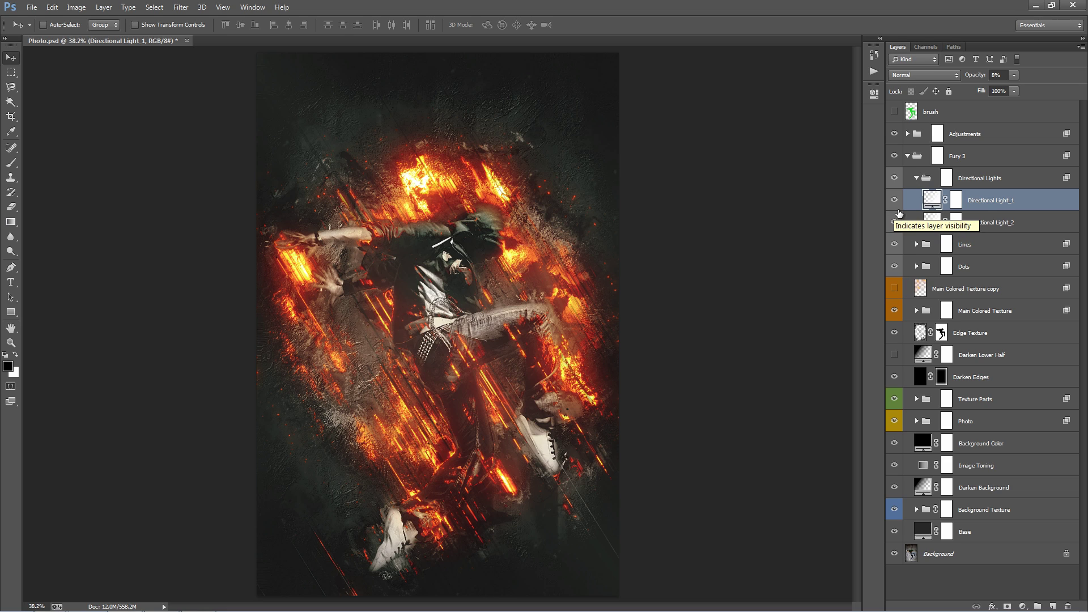
Hide Directional Light_1 and set the gradient fill of Directional Light_2 to a 59.04° angle and 31% scale.
left_click(895, 201)
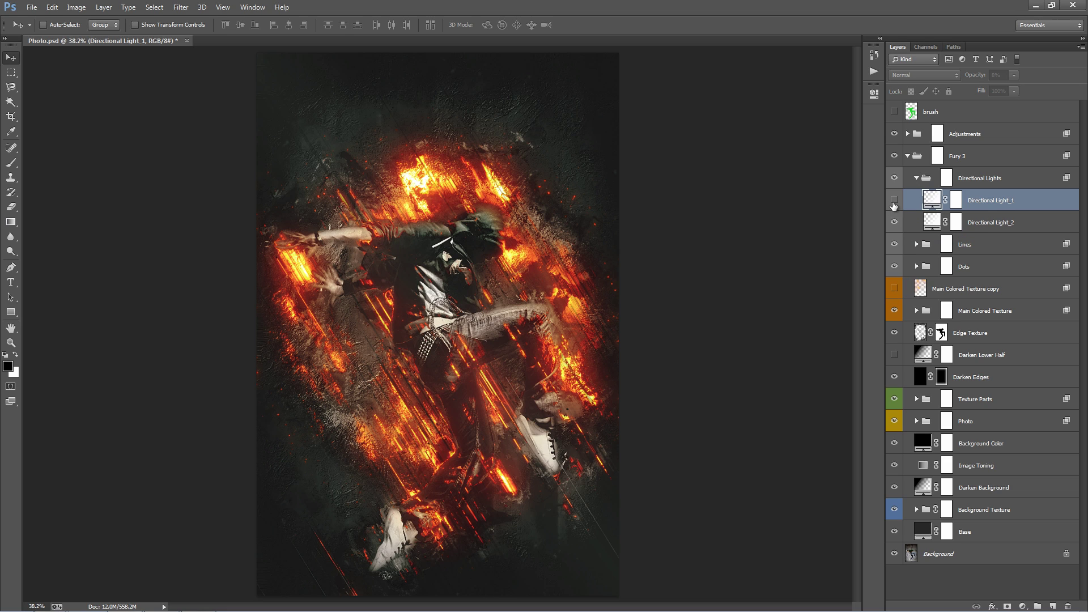
double_click(933, 224)
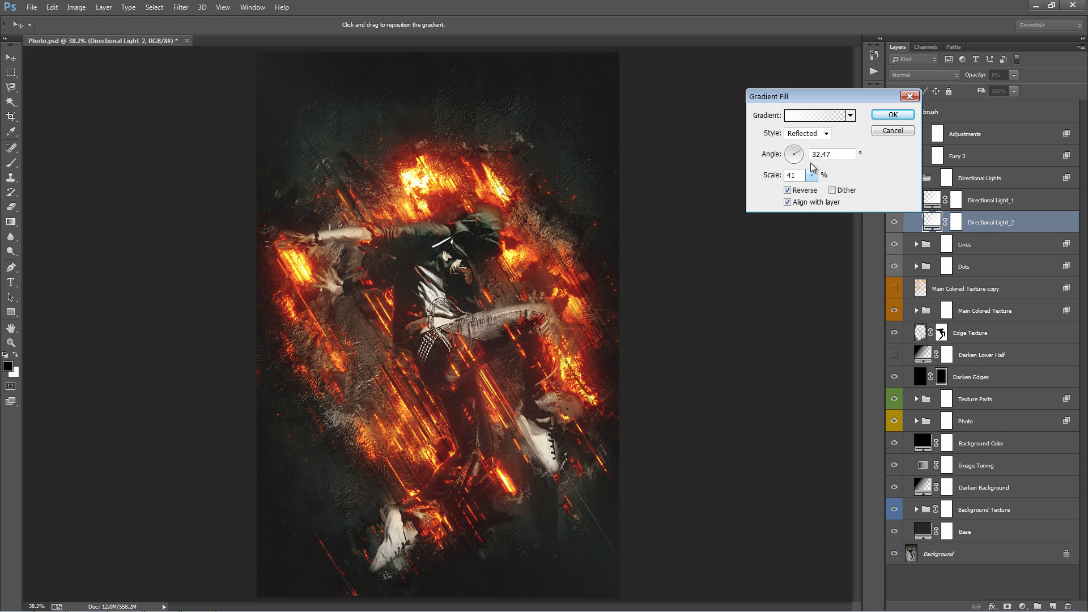
left_click_drag(799, 164, 799, 153)
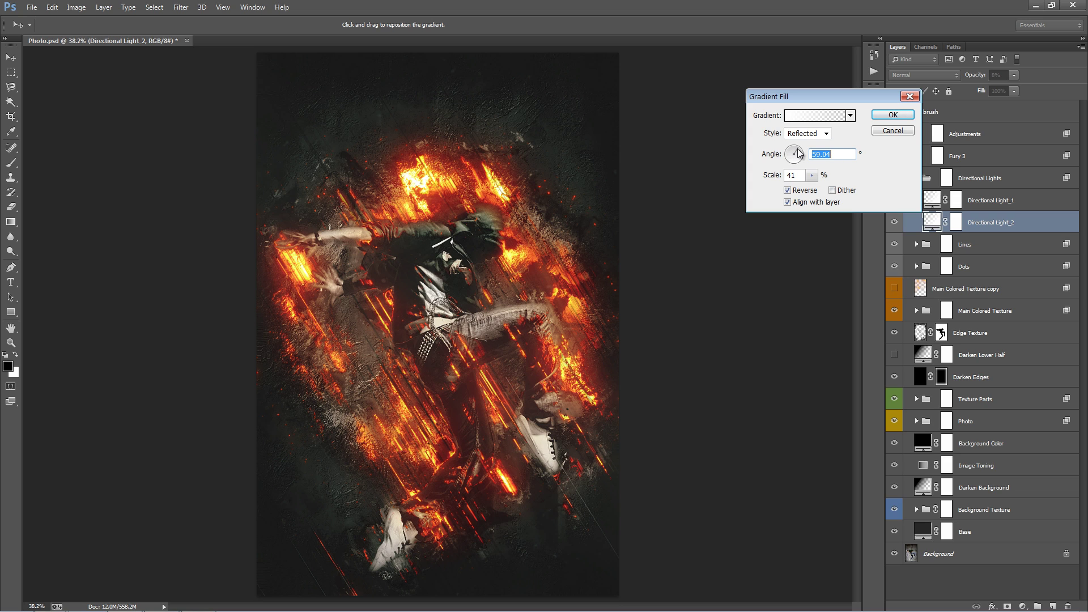
left_click(811, 175)
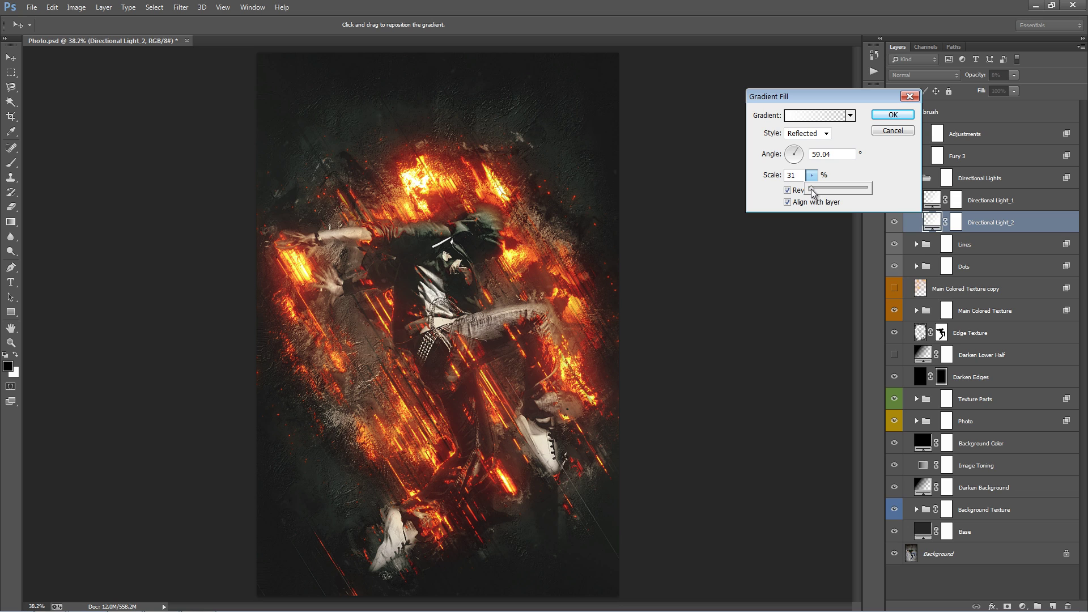
left_click(892, 114)
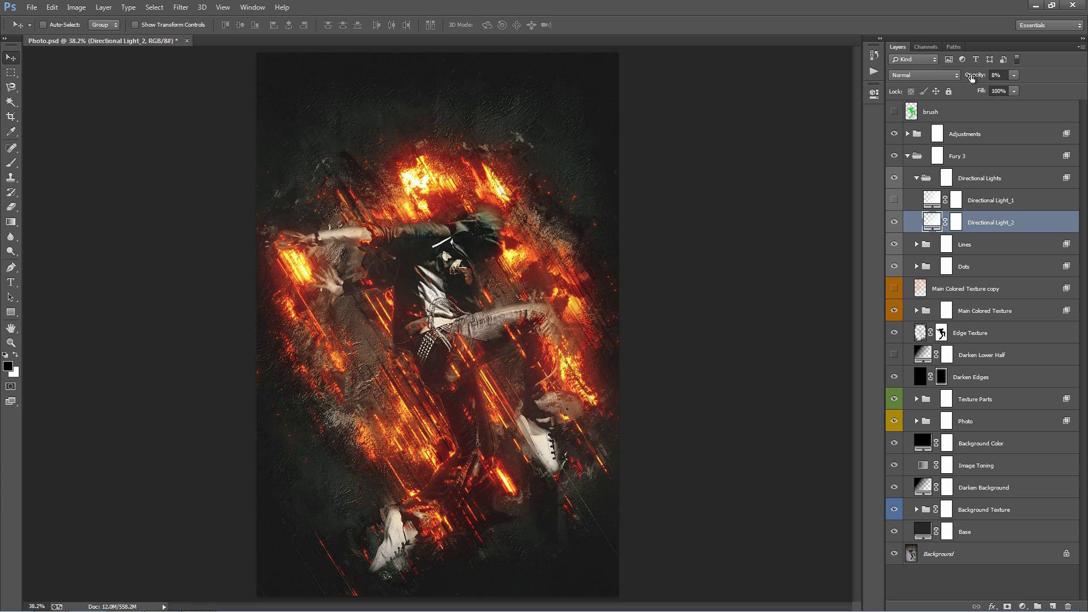
Set the opacity of Directional Light_2 to 17% and show Directional Light_1 again.
left_click_drag(972, 77, 976, 80)
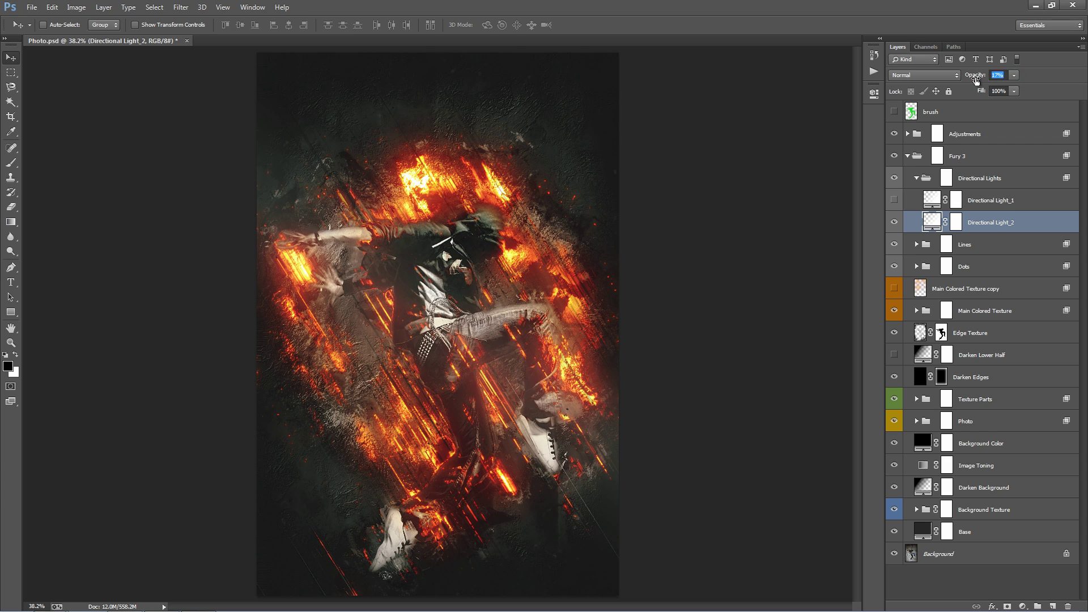
left_click(894, 200)
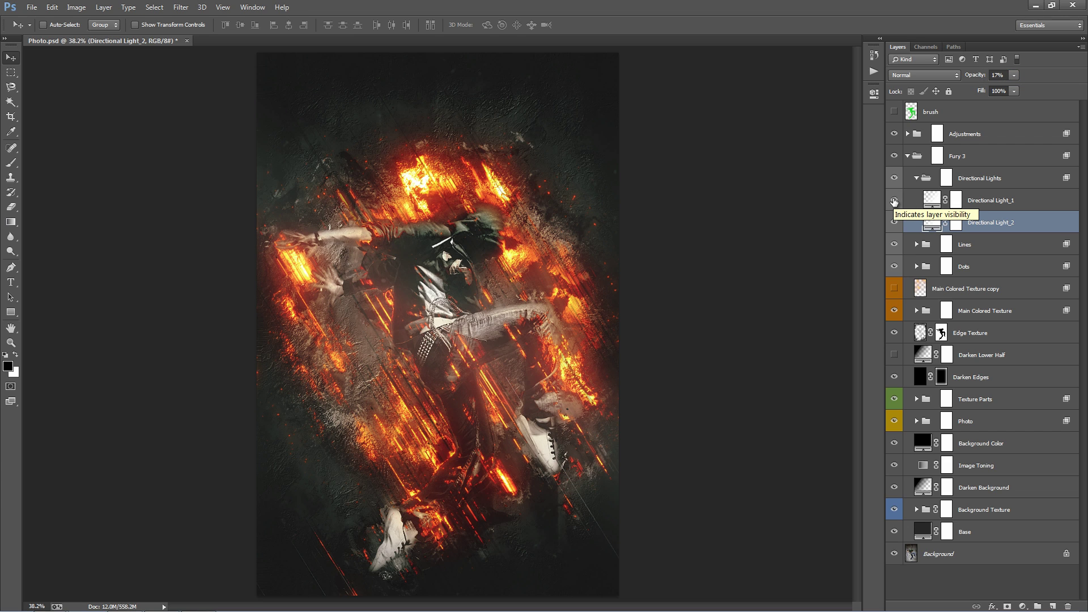
Set the gradient fill angle of Directional Light_2 to -141.34°.
double_click(930, 224)
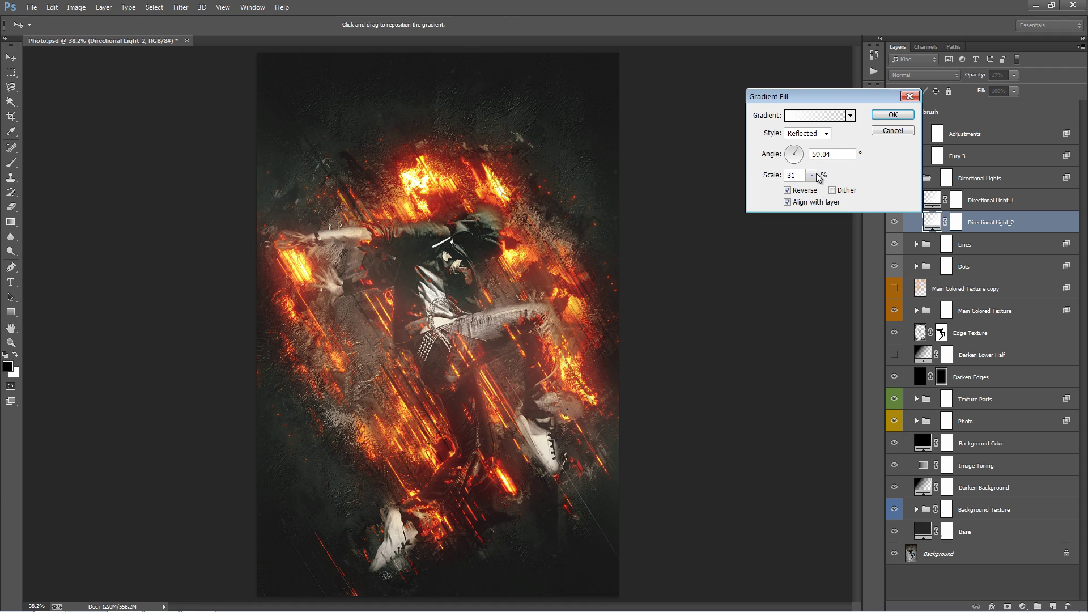
left_click(795, 153)
left_click_drag(795, 154, 793, 159)
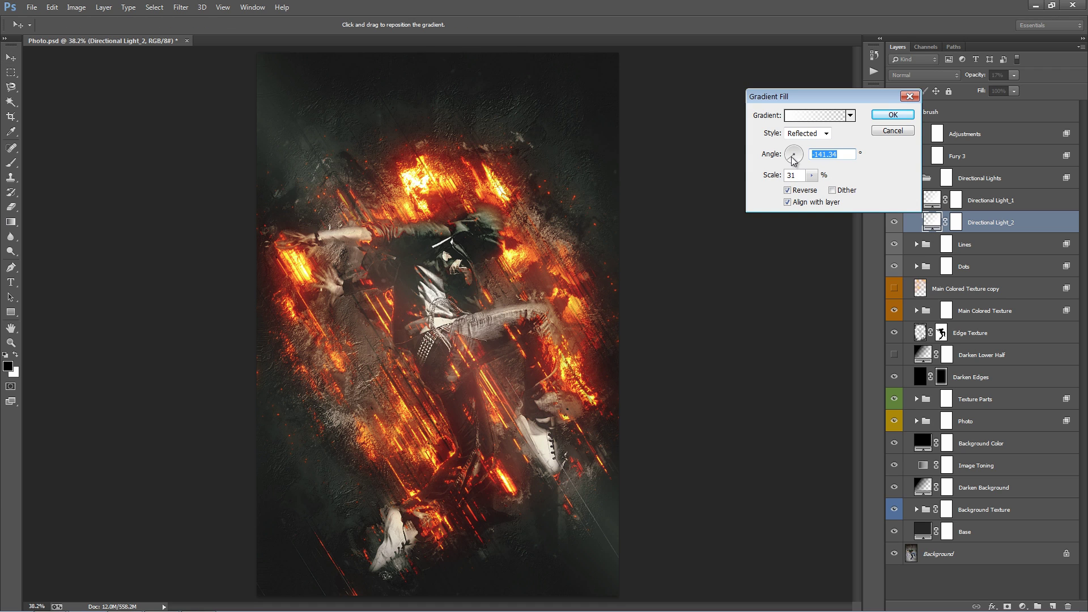
left_click(893, 114)
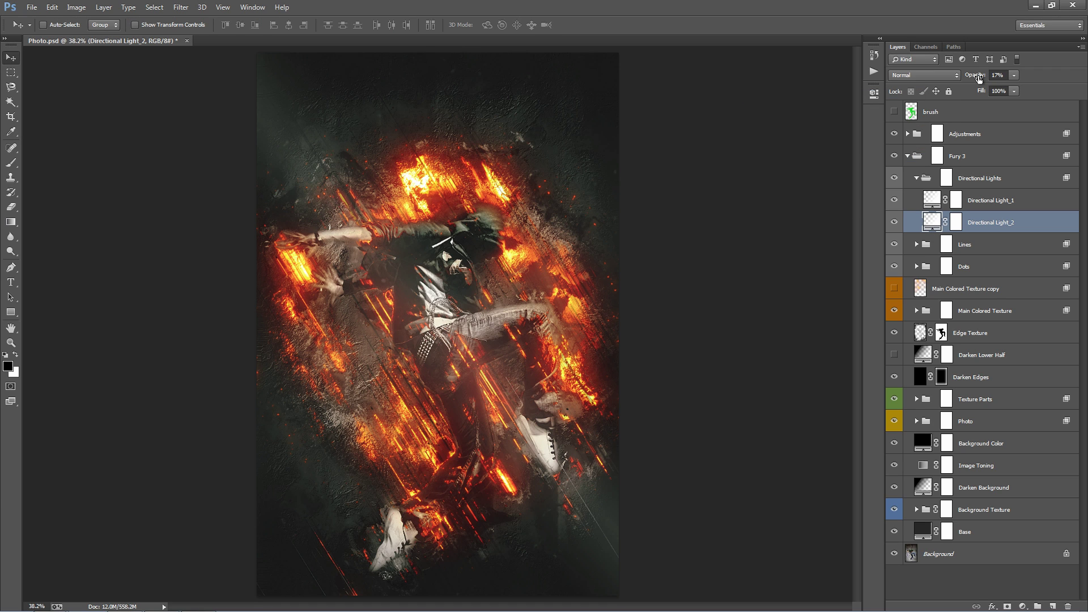
Lower the opacity of the Directional Light_2 layer.
left_click_drag(979, 79, 976, 79)
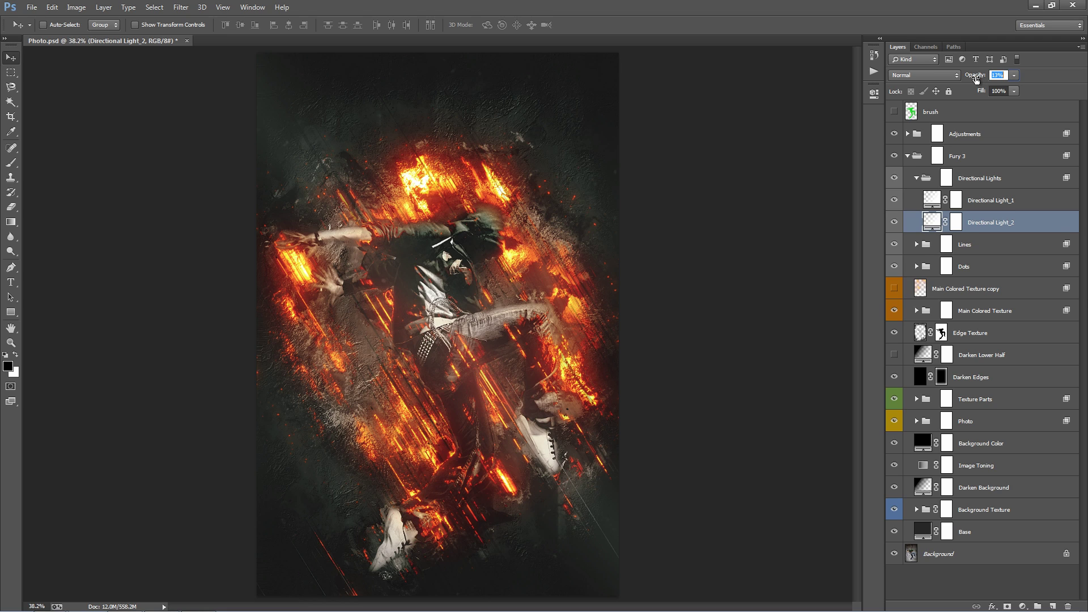
left_click_drag(976, 79, 976, 80)
Duplicate Directional Light_1, try a different gradient fill angle on the copy and discard it.
left_click(993, 204)
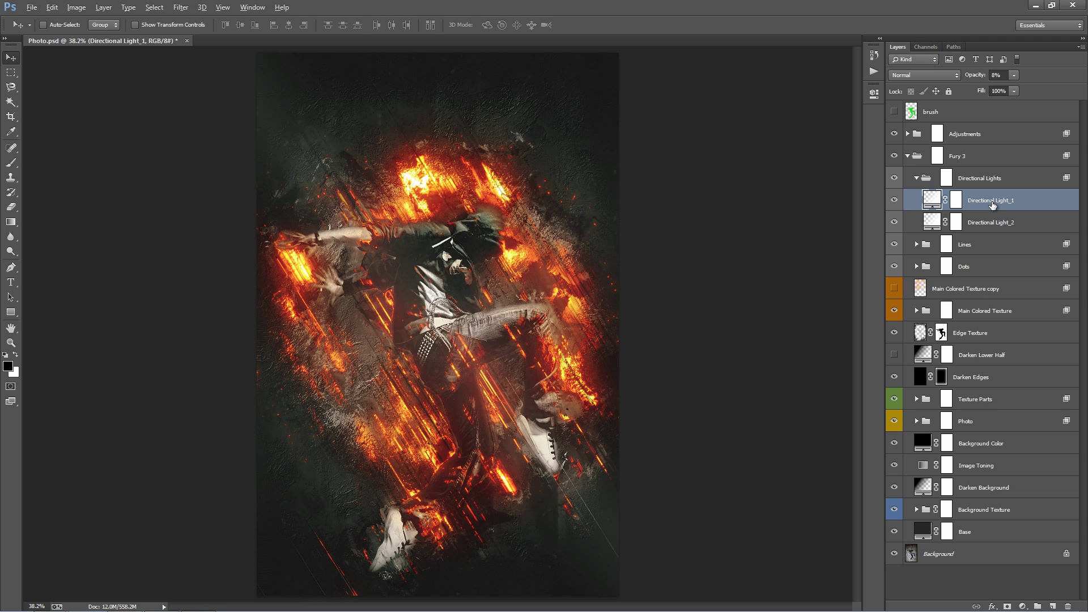
key("ctrl+j")
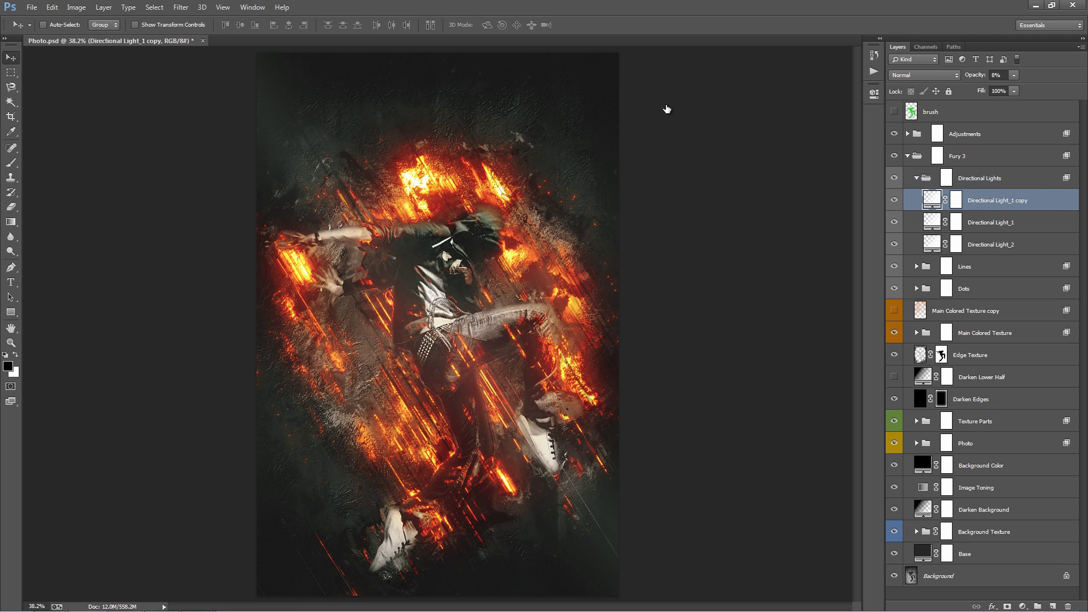
key("h")
double_click(920, 207)
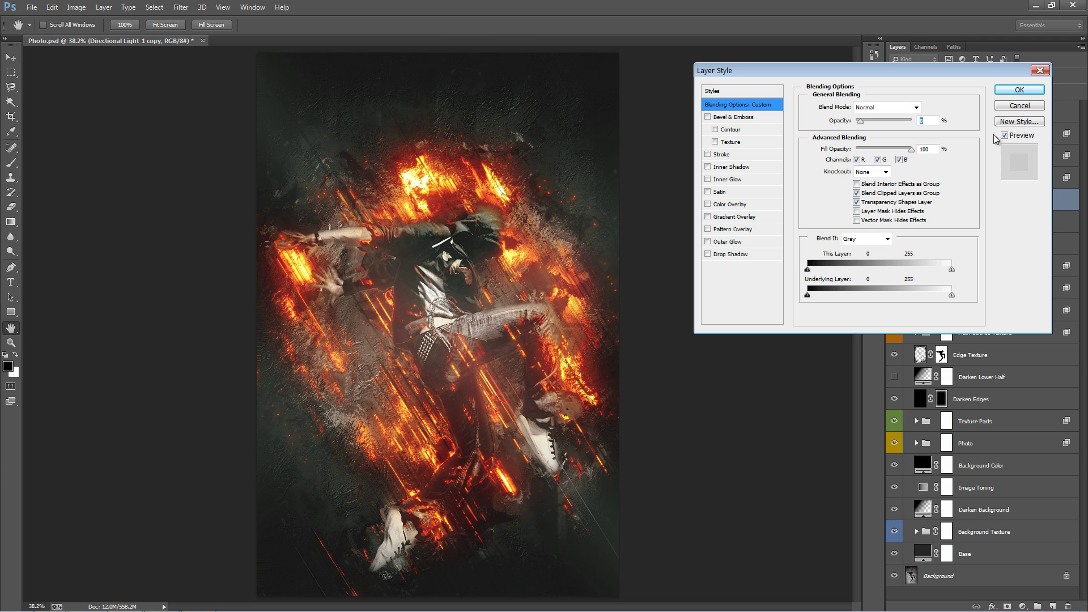
left_click(1023, 110)
double_click(928, 201)
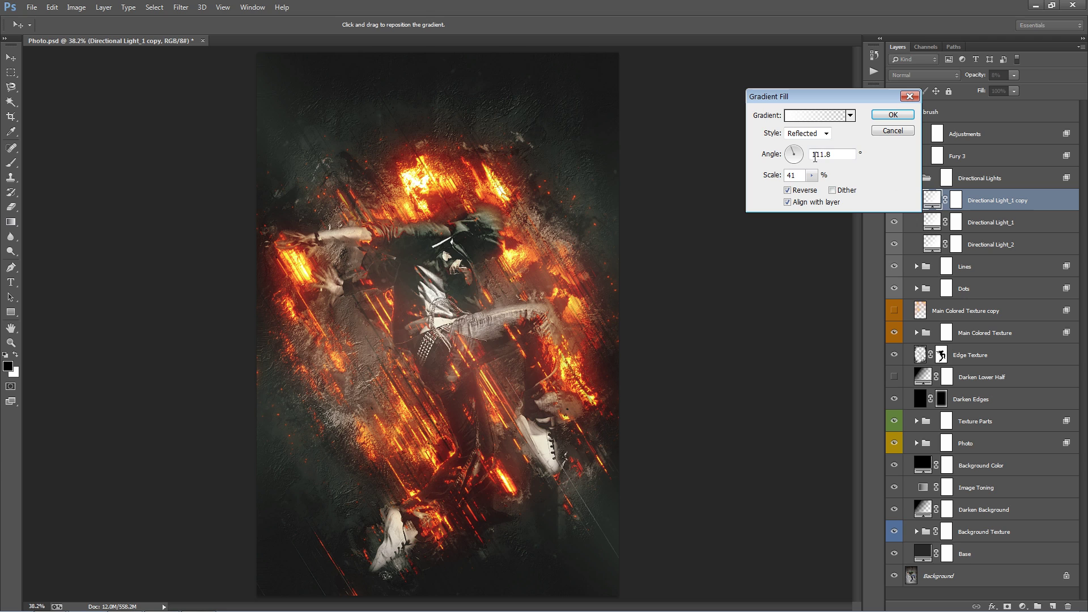
left_click_drag(796, 164, 790, 150)
left_click(908, 131)
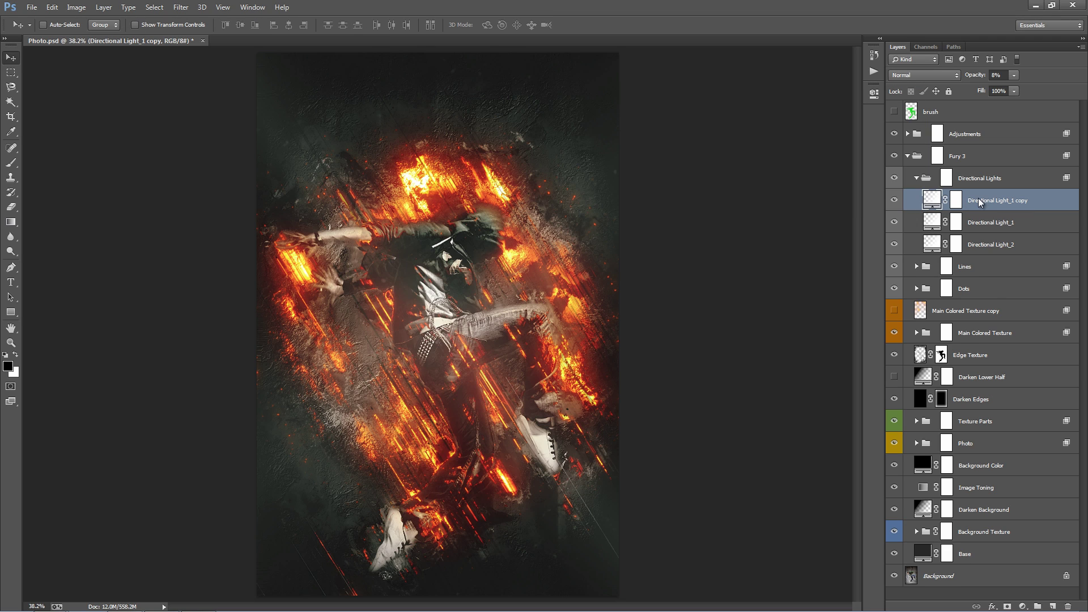
key("Delete")
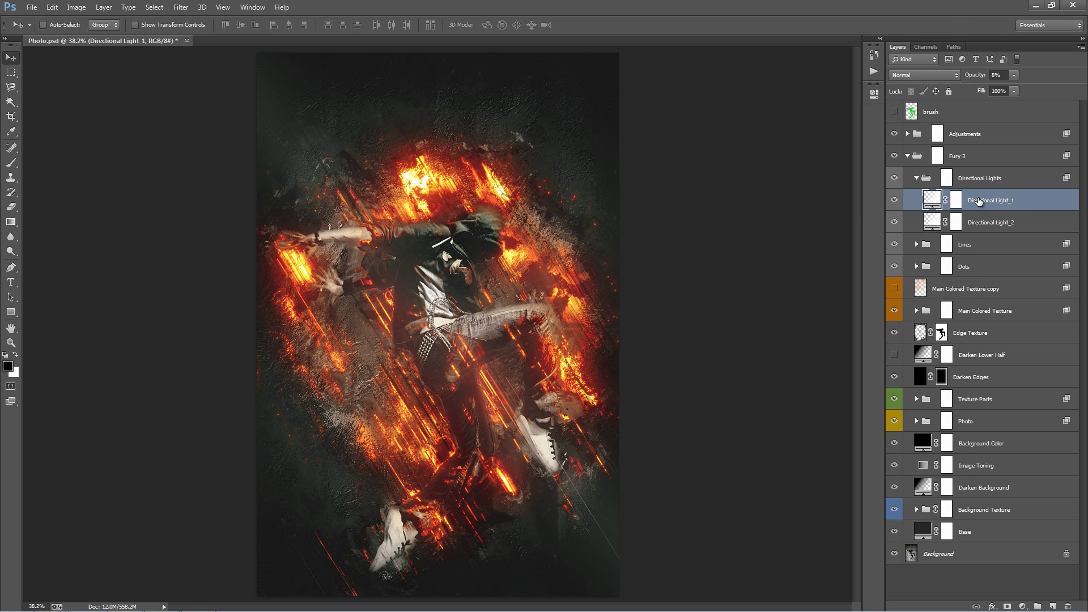
Collapse the Directional Lights group and toggle the Lines group's visibility to compare the image with and without it.
left_click(916, 178)
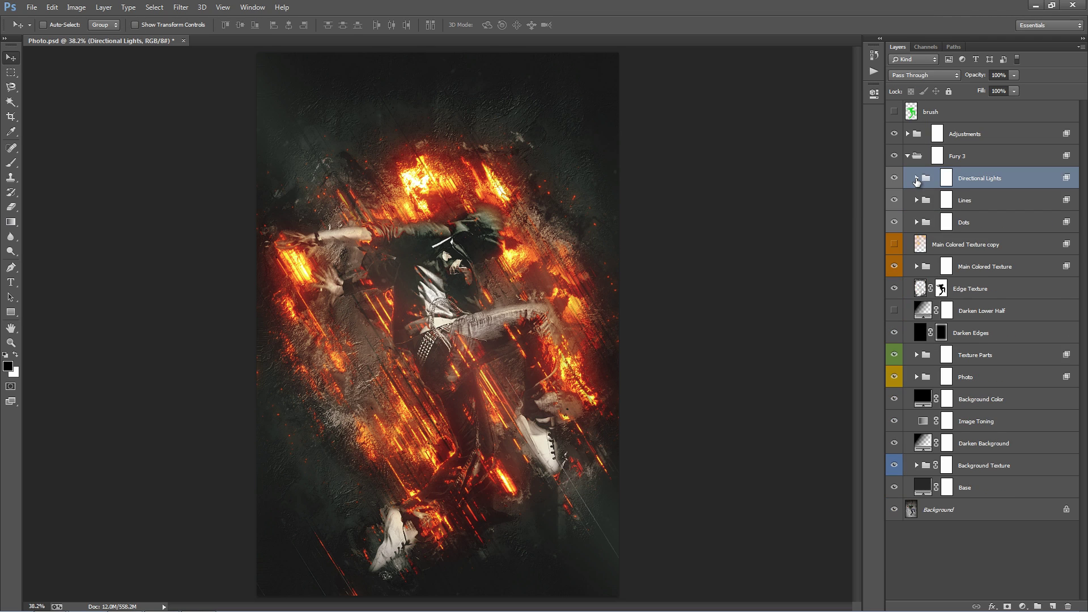
left_click(914, 202)
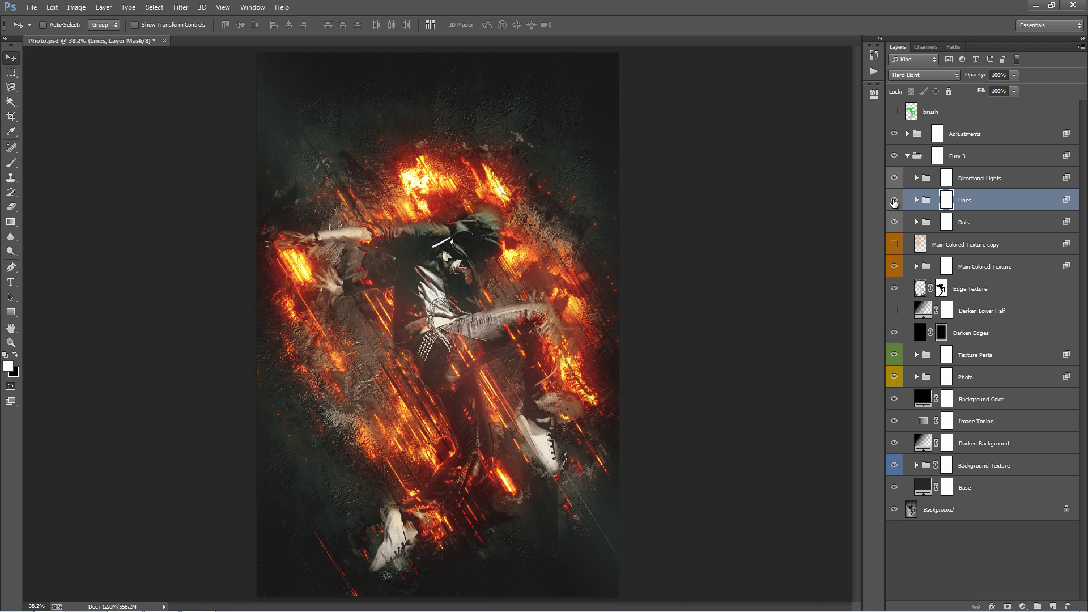
left_click(895, 202)
left_click(894, 201)
left_click(894, 202)
left_click(894, 202)
left_click(895, 202)
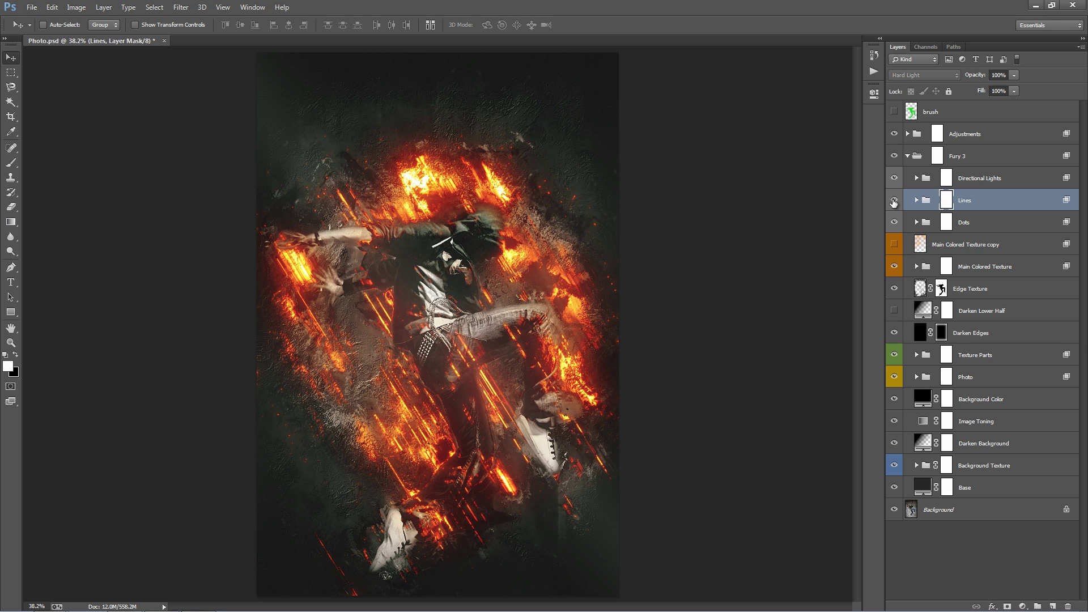
left_click(895, 201)
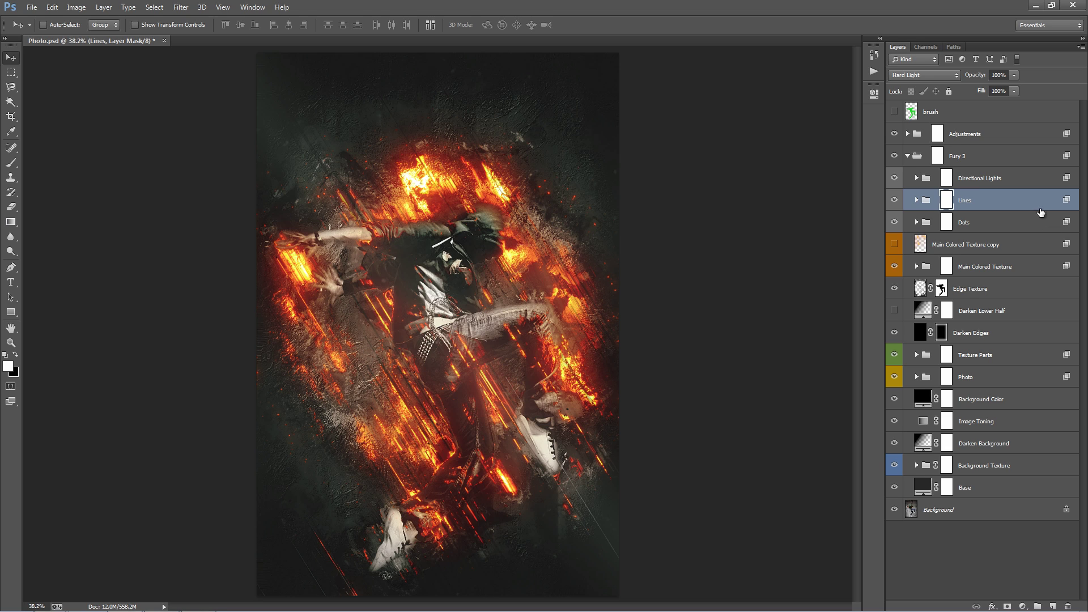
Set the blend mode of the Lines group to Linear Dodge (Add).
left_click(922, 76)
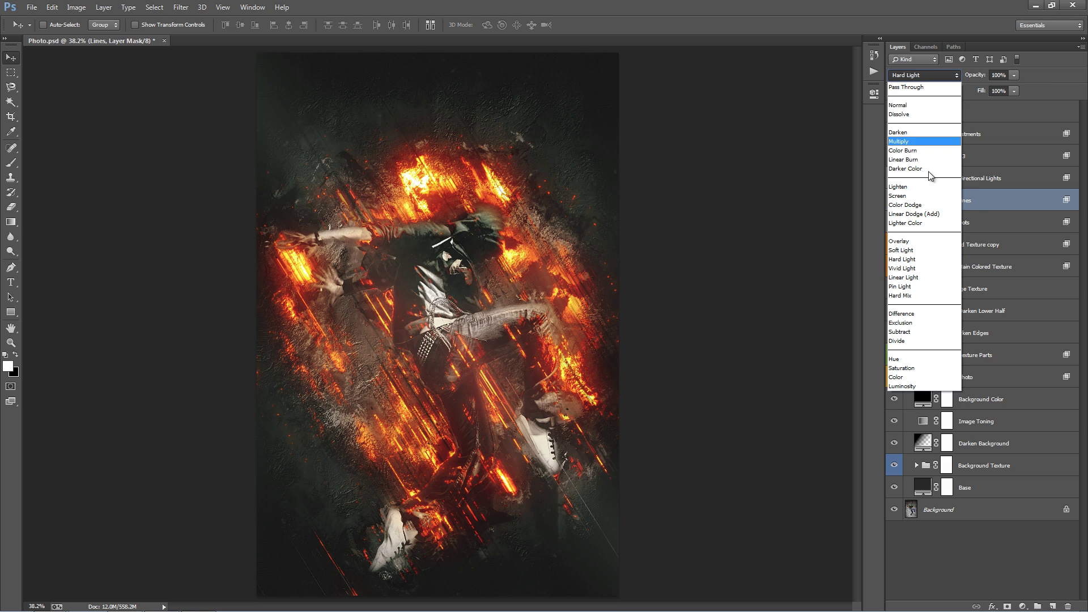
left_click(928, 213)
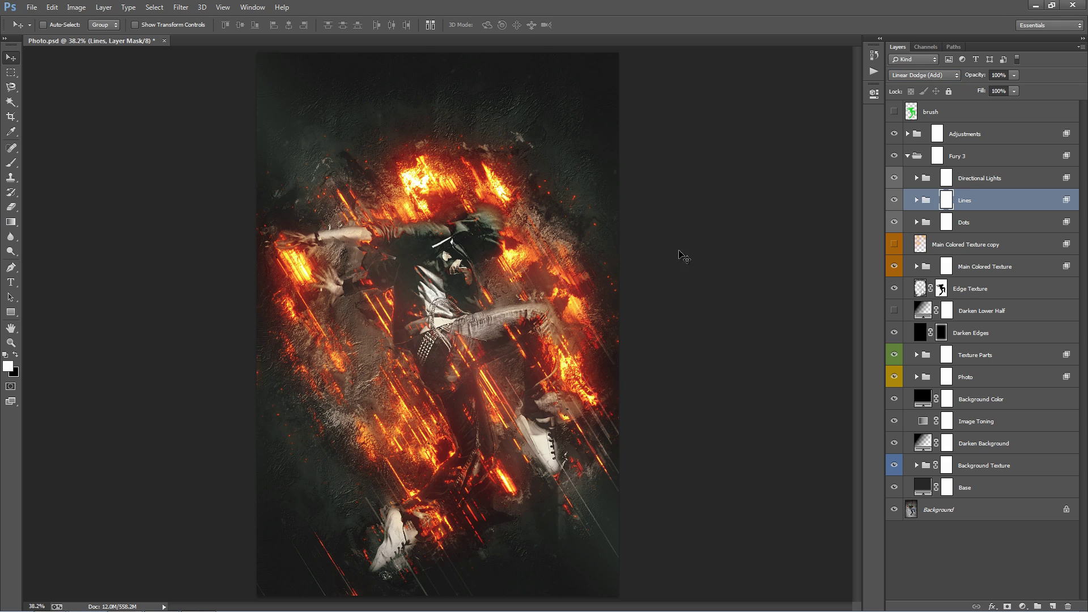
key("ctrl+z")
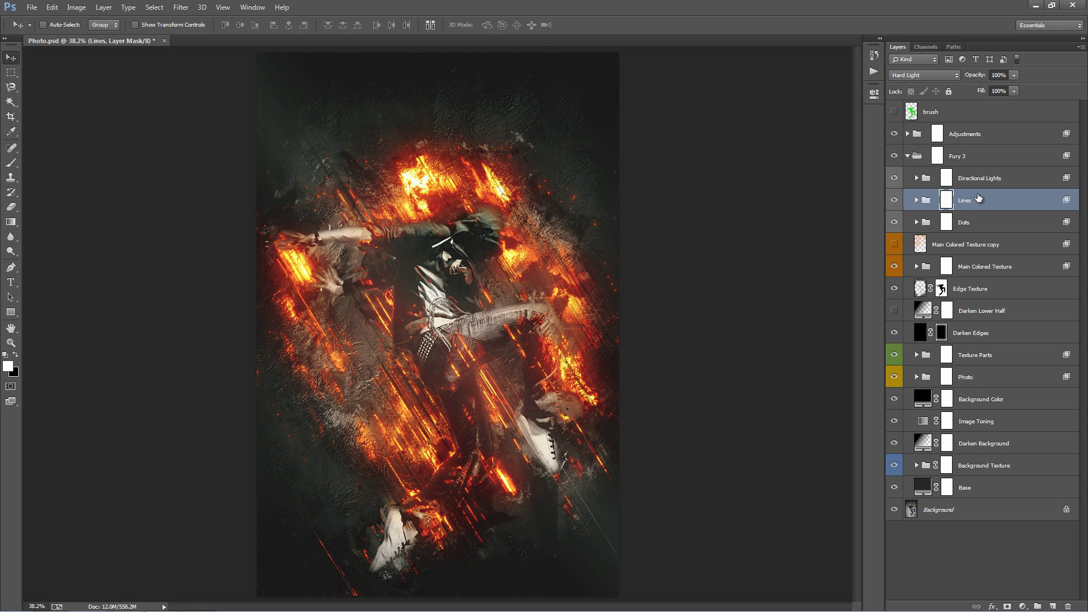
left_click(924, 72)
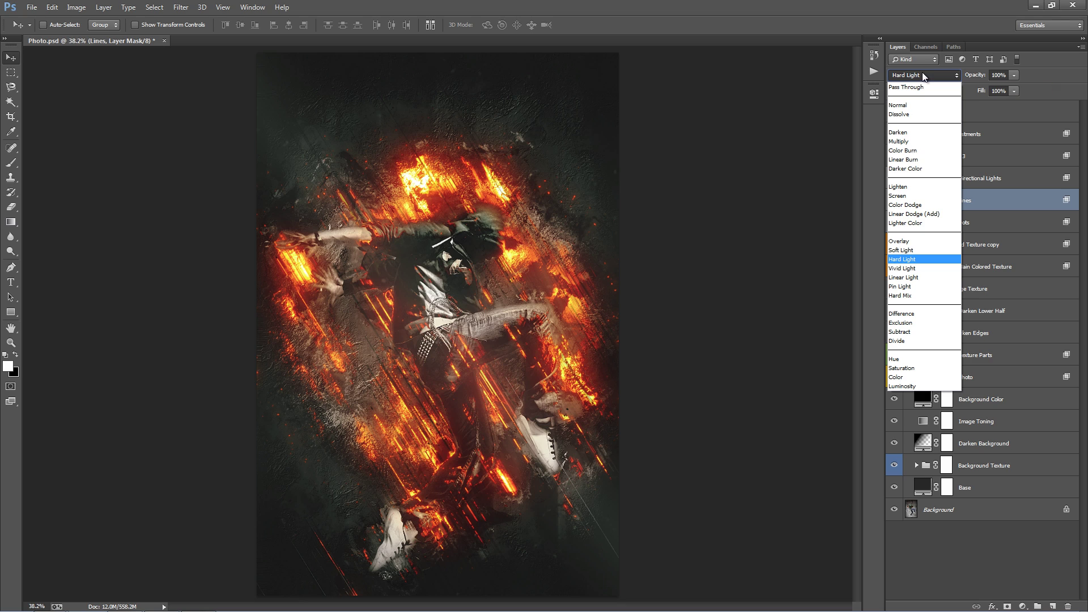
left_click(936, 215)
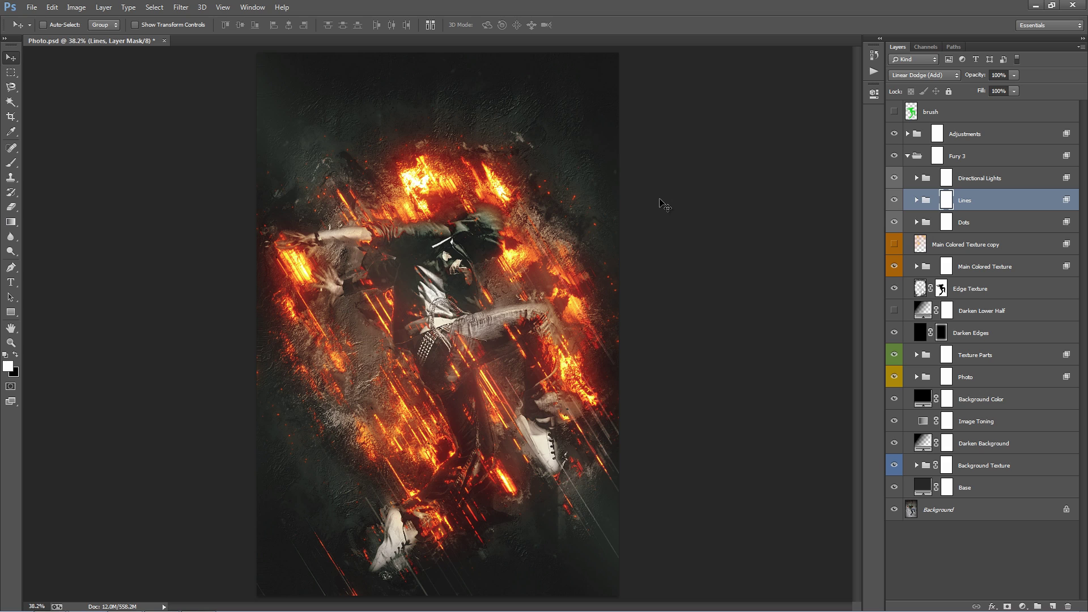
Duplicate the Lines group, merge the copy into one layer and move its lines up and left over the photo.
key("ctrl+j")
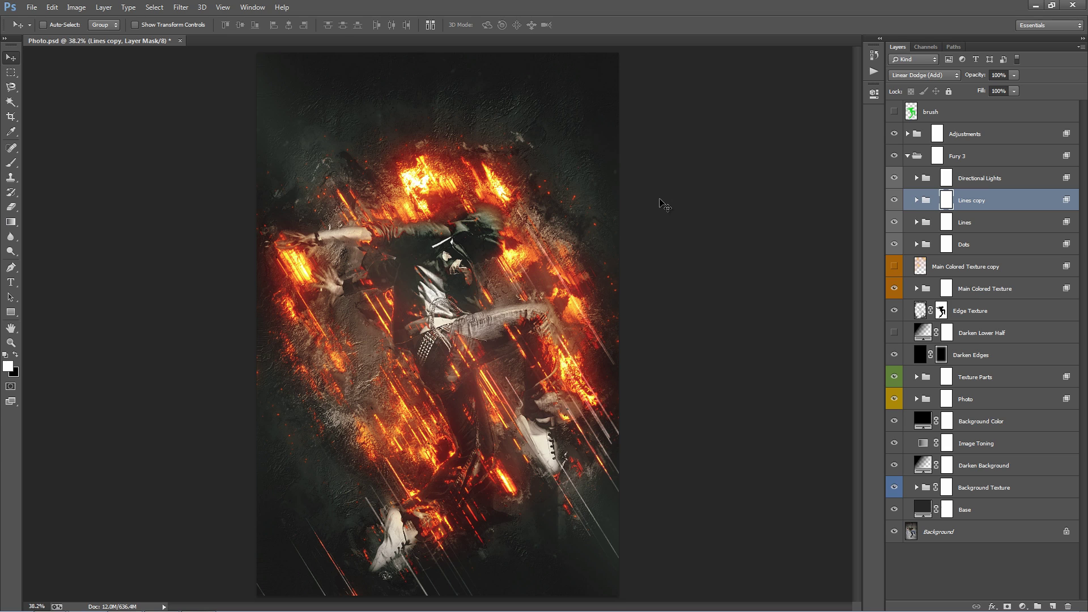
key("ctrl+e")
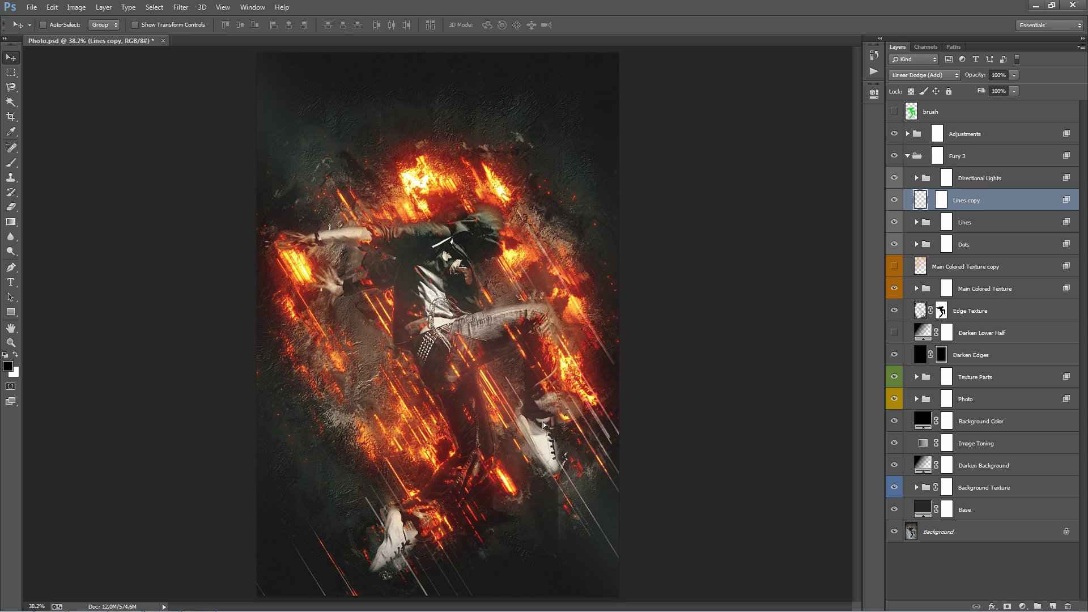
left_click_drag(438, 296, 366, 199)
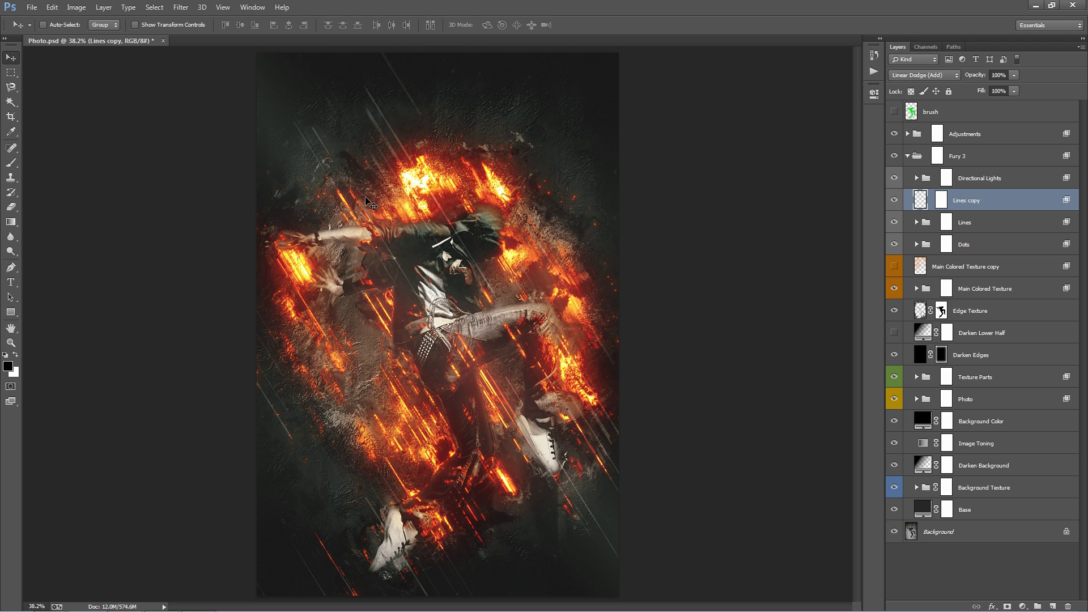
Brush black over the dancer's torso on the Lines copy layer.
key("b")
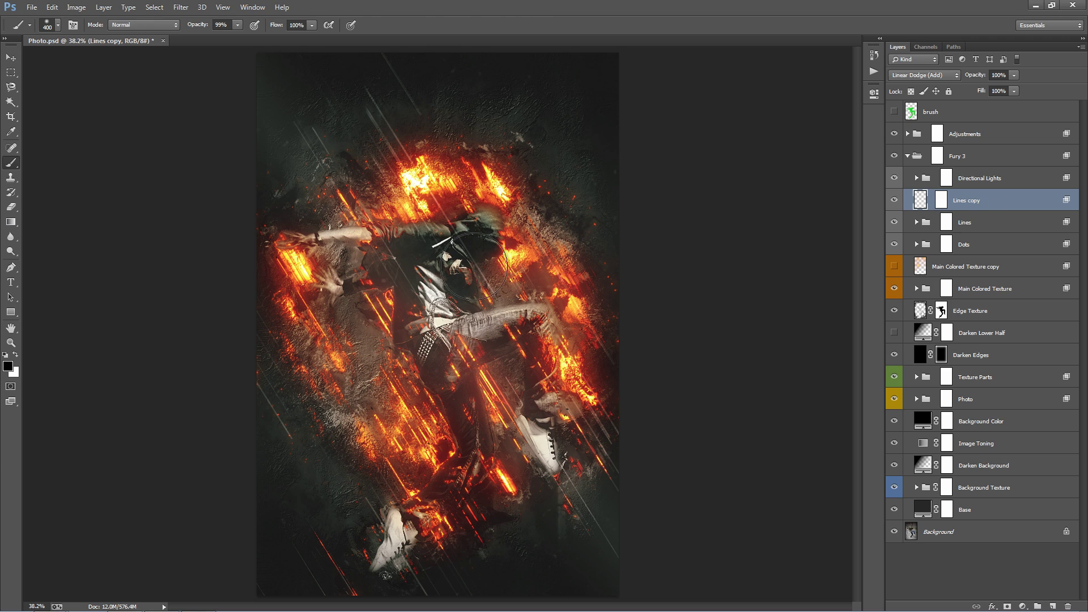
mouse_move(474, 266)
left_mouse_down()
mouse_move(411, 277)
mouse_move(421, 311)
mouse_move(386, 271)
mouse_move(500, 243)
mouse_move(548, 268)
mouse_move(461, 261)
left_mouse_up()
key("v")
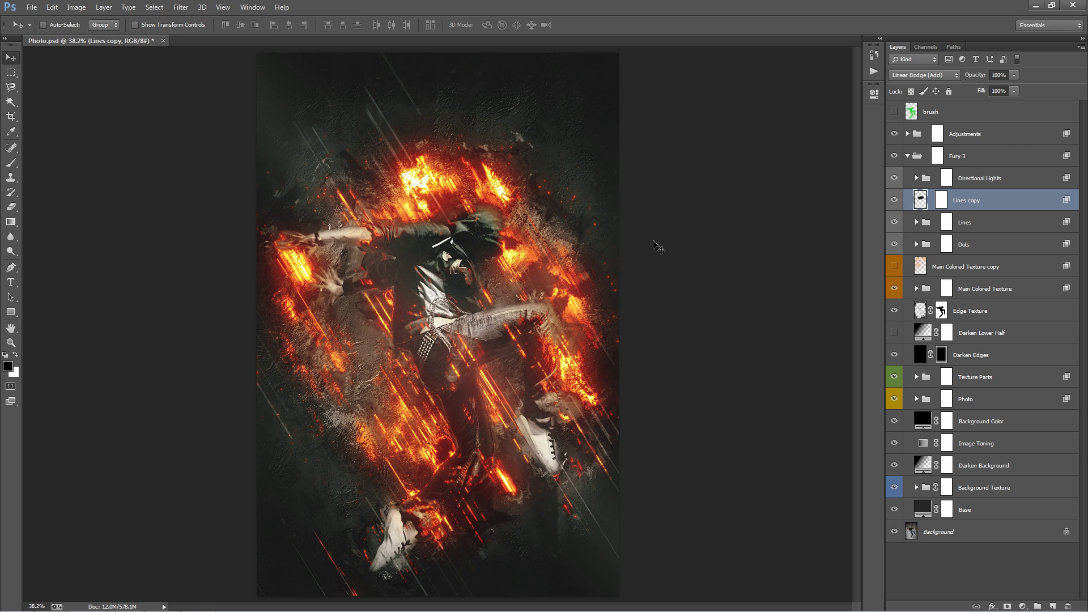
Expand the Lines group to examine the layers Line_1 to Line_4, and collapse it again.
left_click(947, 222)
key("x")
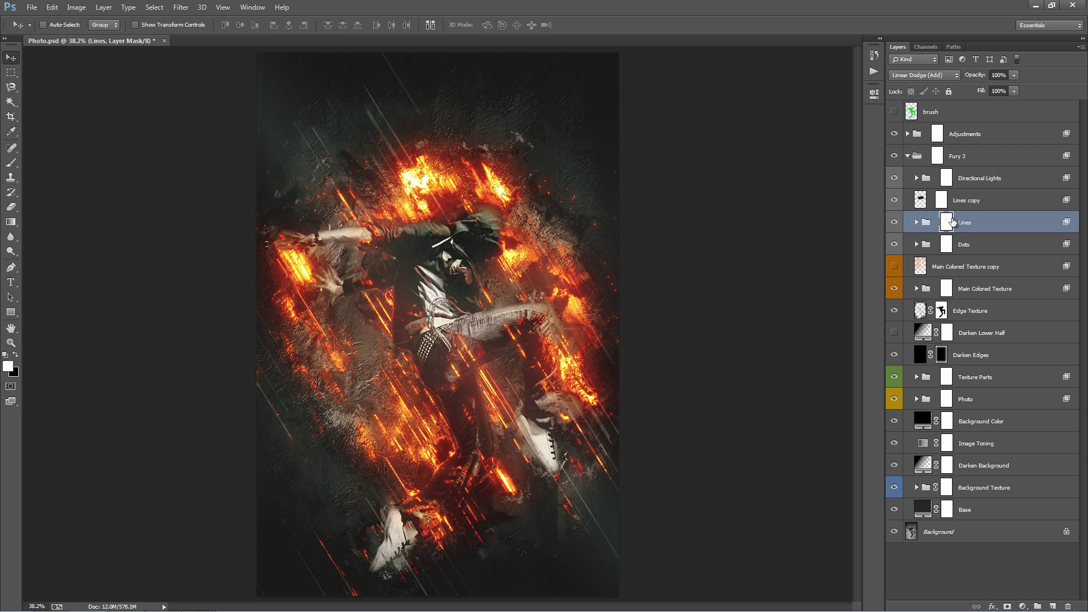
left_click(916, 222)
left_click(1008, 250)
left_click(1006, 268)
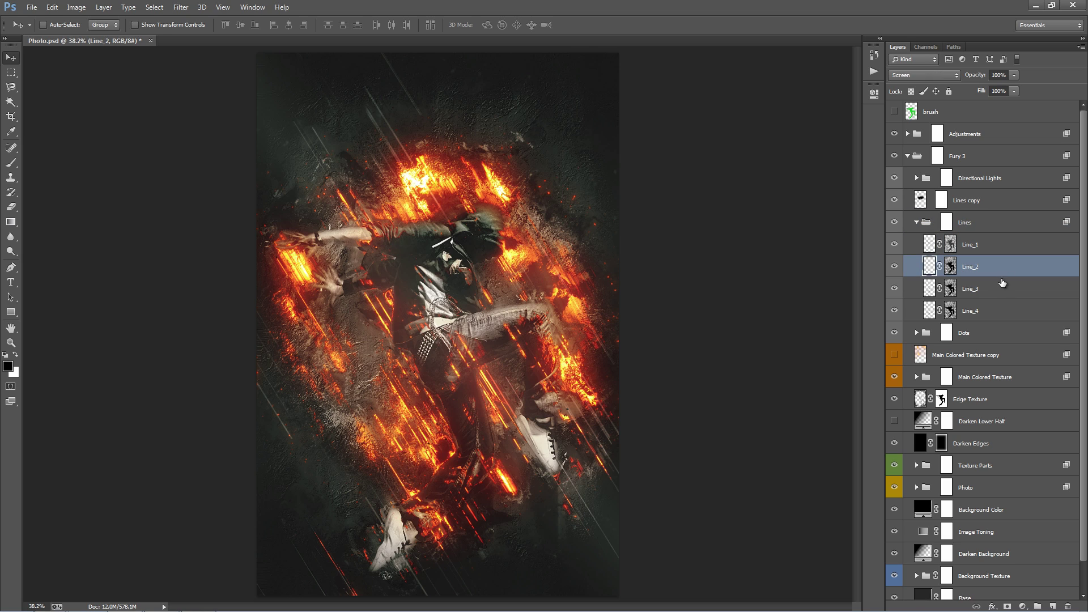
left_click(1001, 291)
left_click(1000, 309)
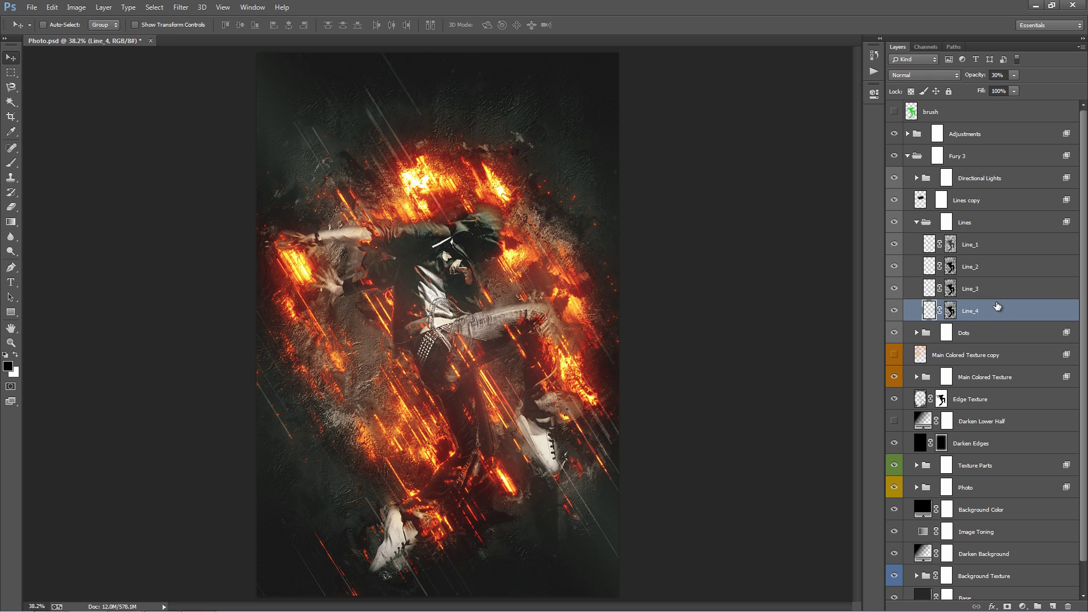
left_click(996, 294)
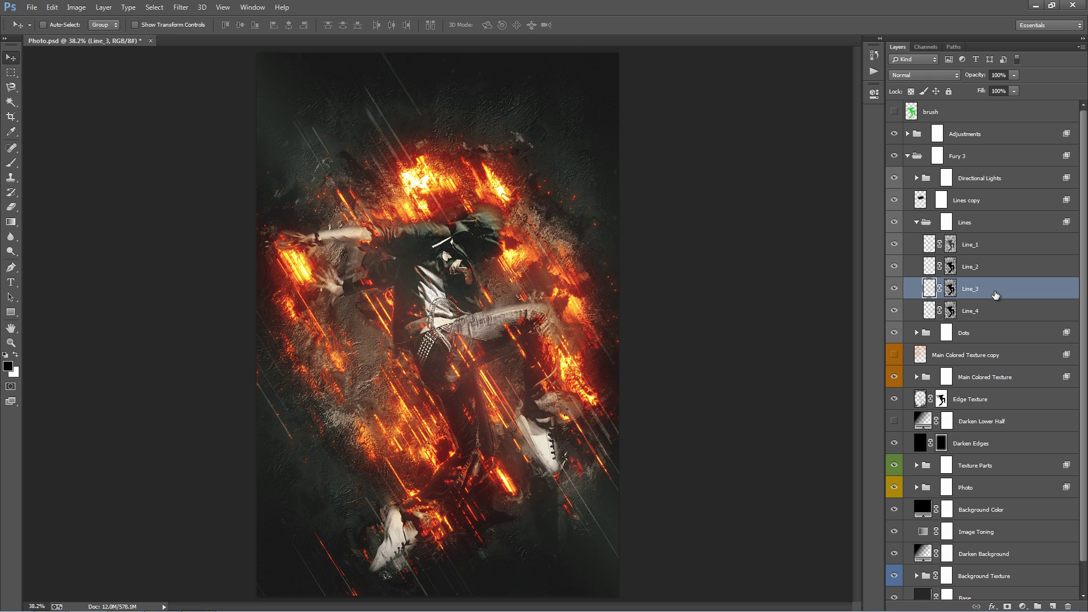
left_click(916, 222)
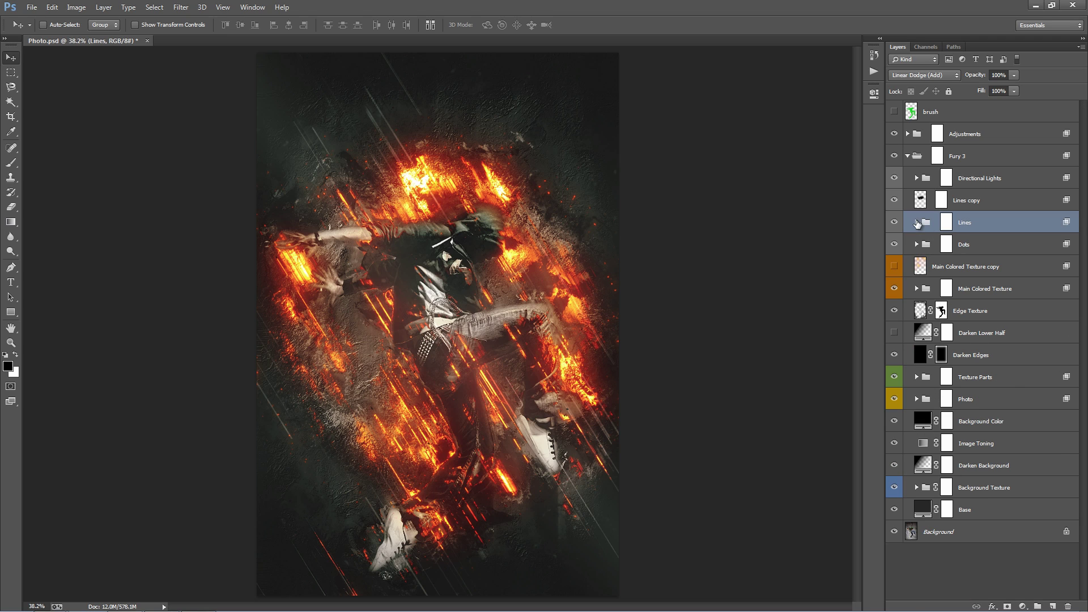
Toggle the Dots group's visibility to compare its effect, and expand the group.
left_click(1001, 249)
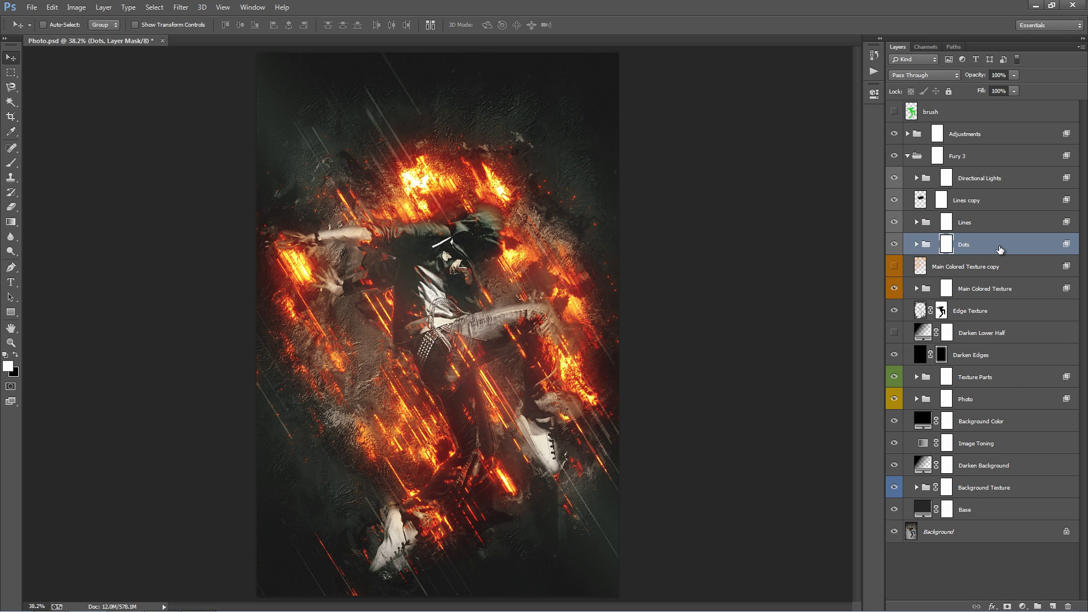
left_click(898, 243)
left_click(900, 243)
left_click(895, 245)
left_click(895, 244)
left_click(917, 244)
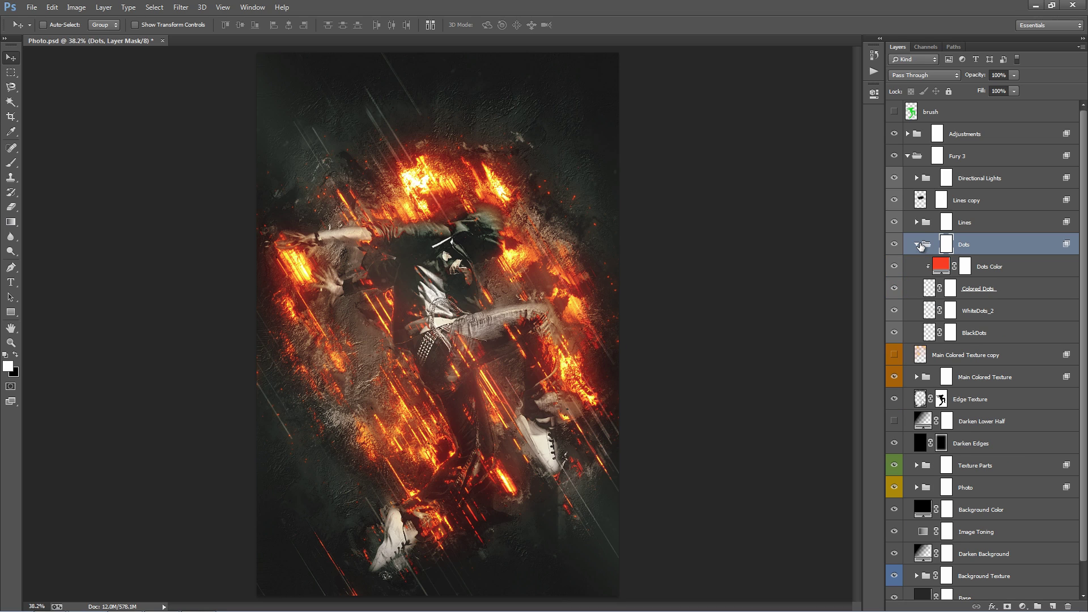
Try recoloring the Dots Color fill to blue #00a8ff.
double_click(943, 266)
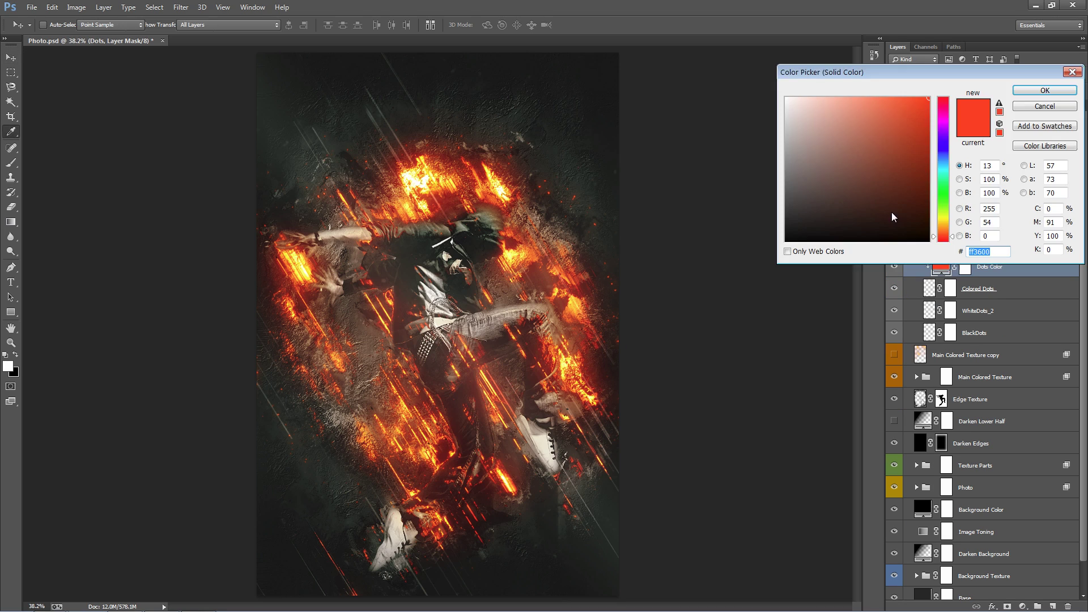
left_click(945, 165)
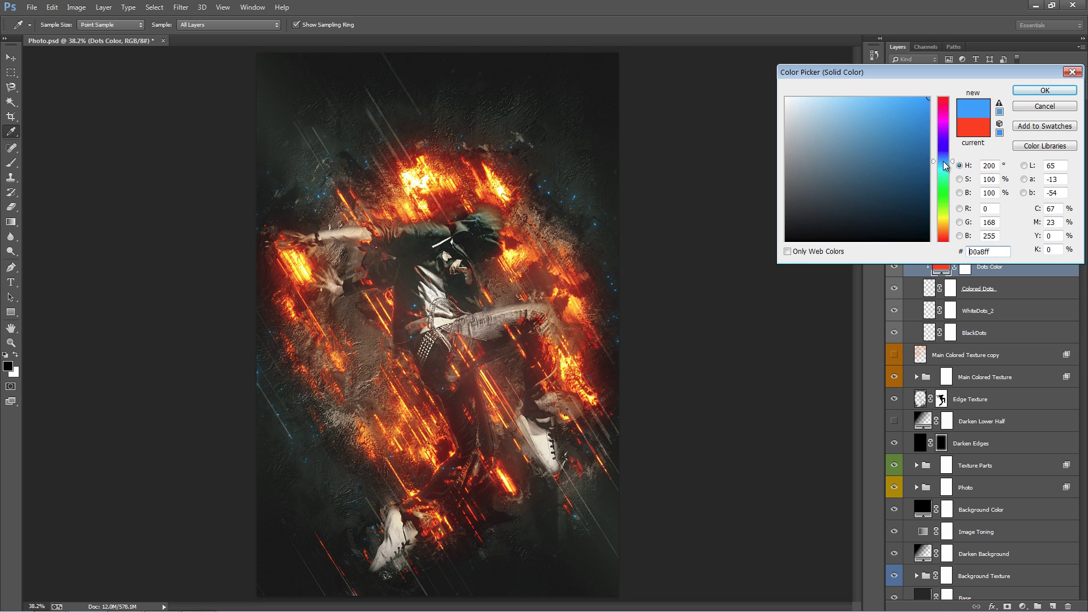
left_click(1045, 91)
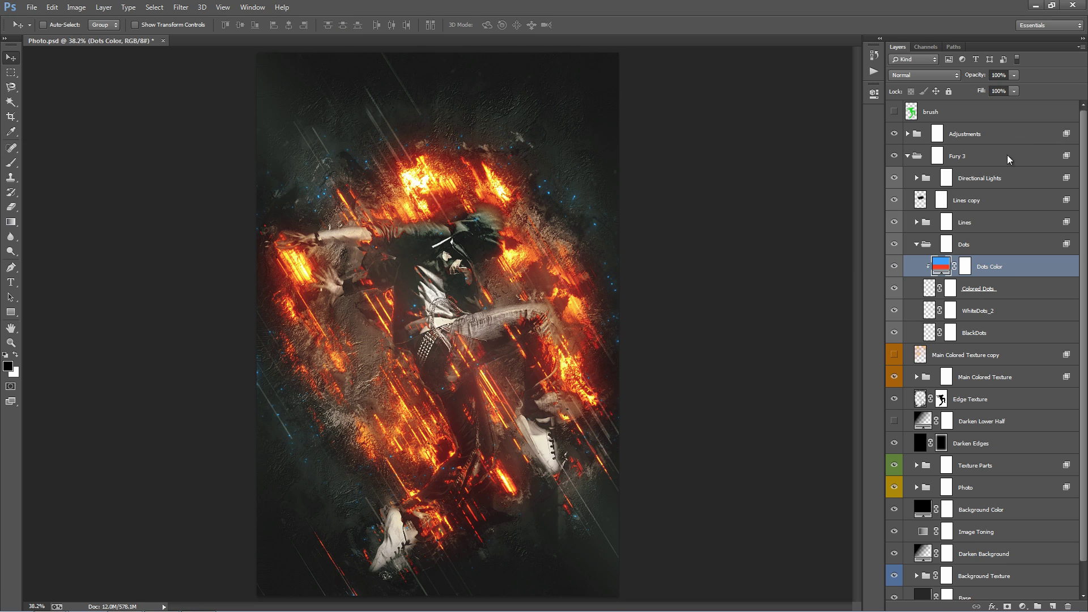
Examine the color fills in the Main Colored Texture group and the Dots Color fill without changing them.
left_click(916, 377)
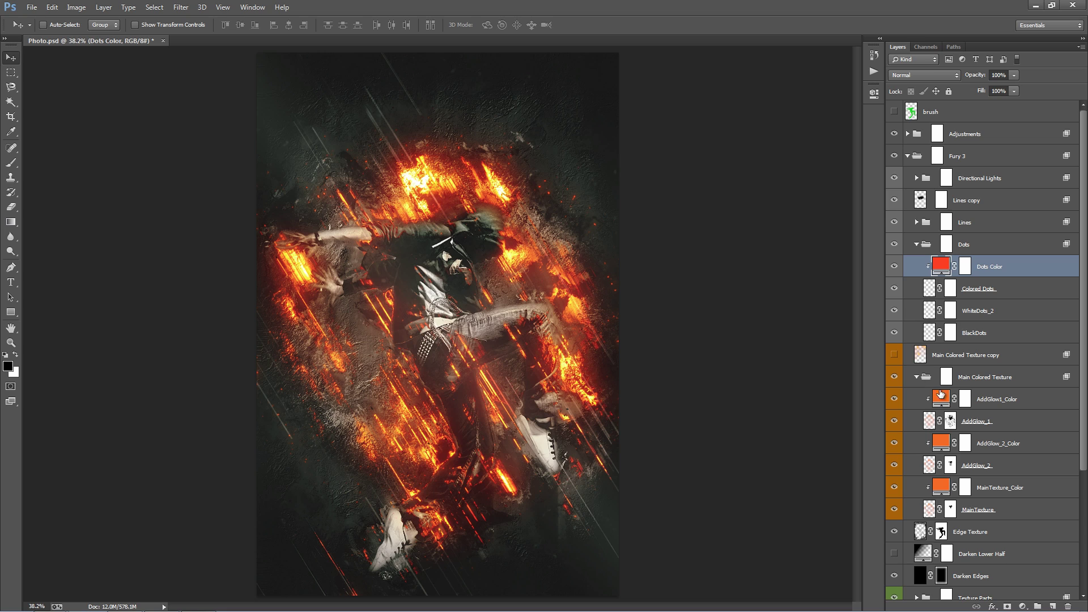
left_click(917, 377)
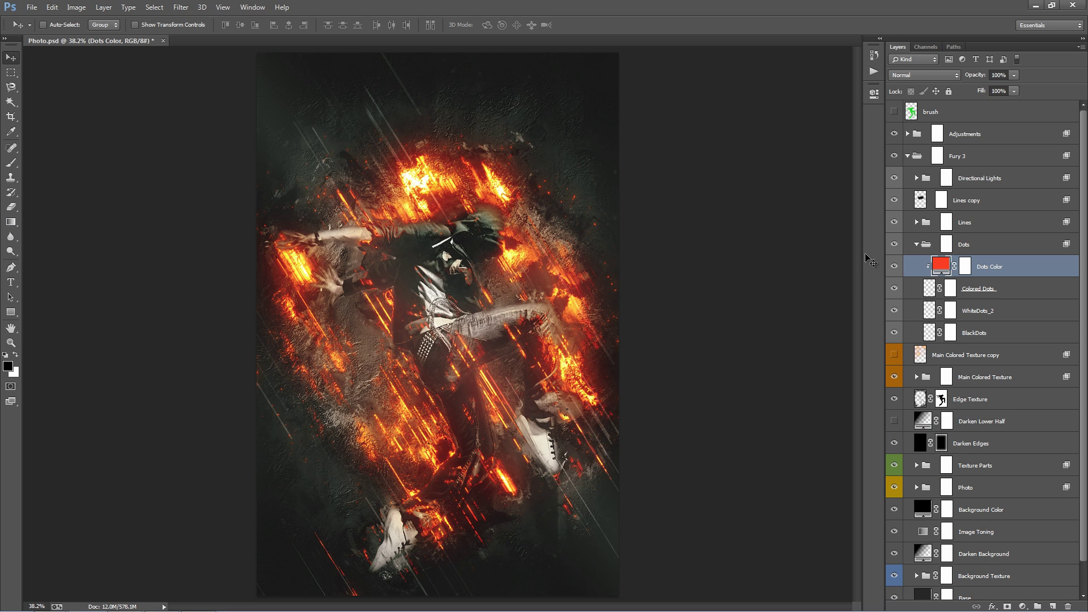
double_click(941, 264)
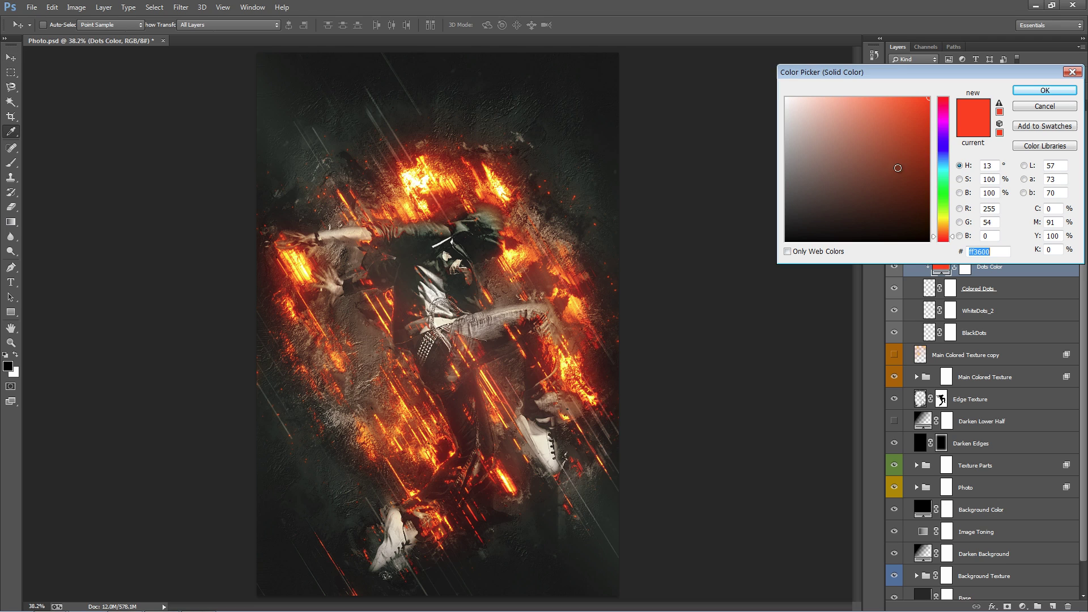
left_click(1057, 106)
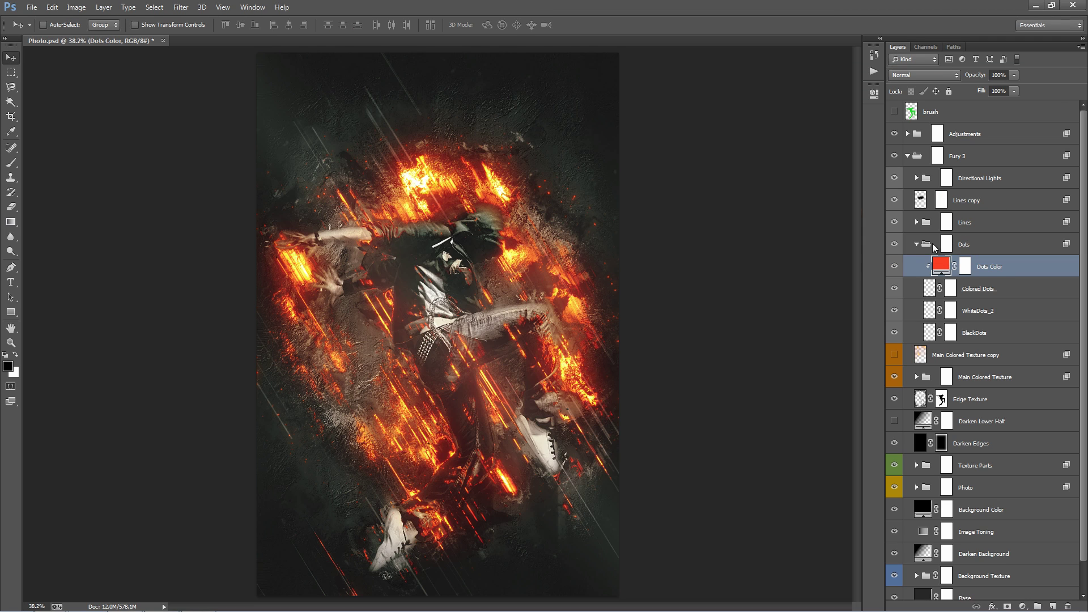
Duplicate the Dots Color and Colored Dots layers and merge the duplicates into a single layer within the Dots group.
left_click(917, 244)
left_click(917, 243)
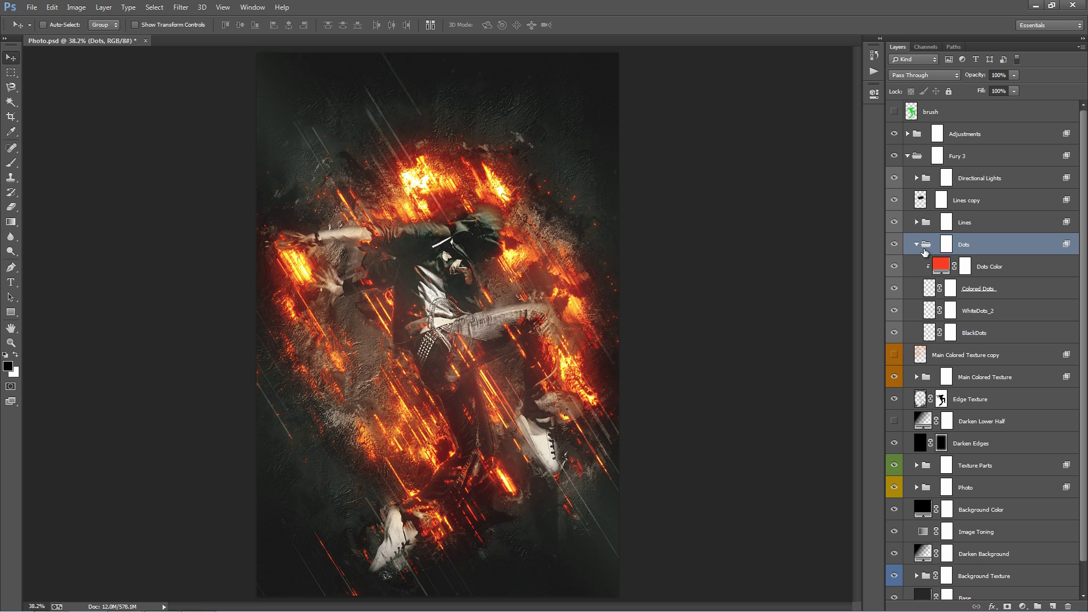
left_click(1005, 271)
left_click(1006, 290, "shift")
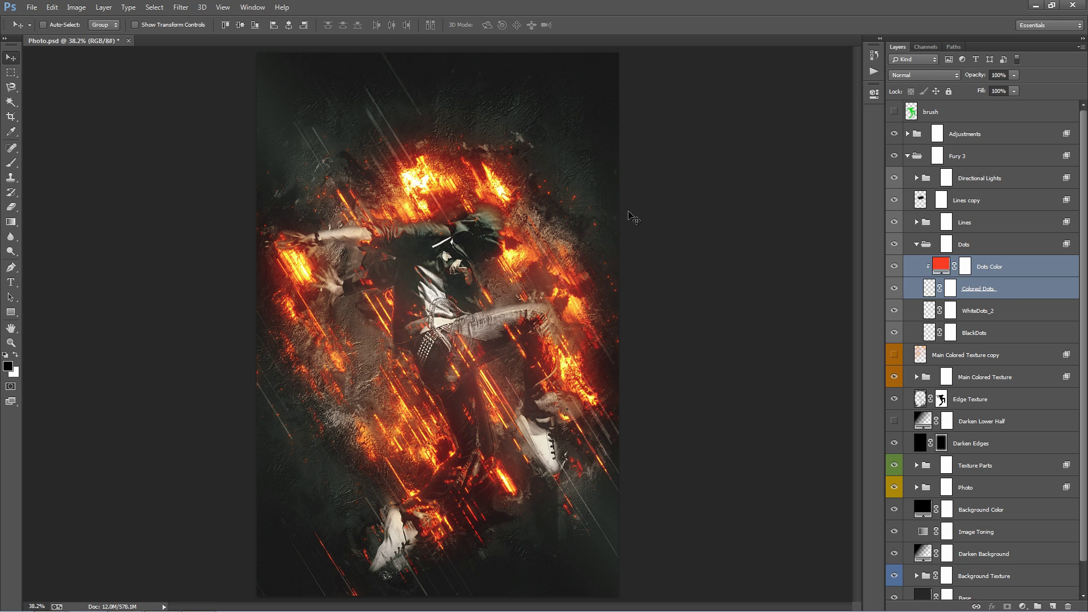
key("ctrl+j")
key("ctrl+e")
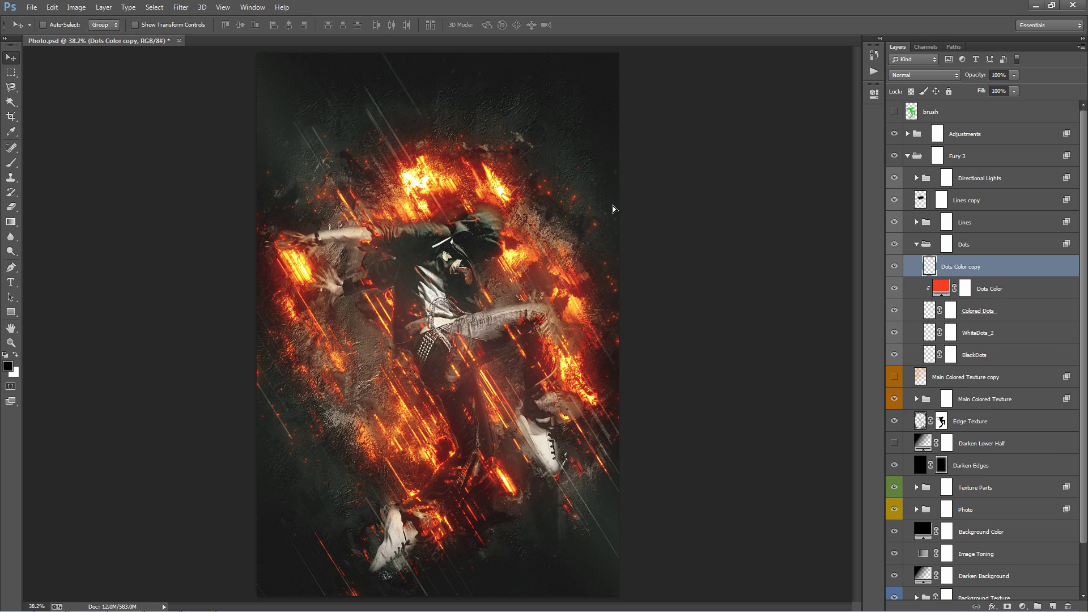
Scale the merged dots copy up proportionally from its center to about 120%.
left_click_drag(612, 214, 620, 164)
key("ctrl+minus")
key("ctrl+minus")
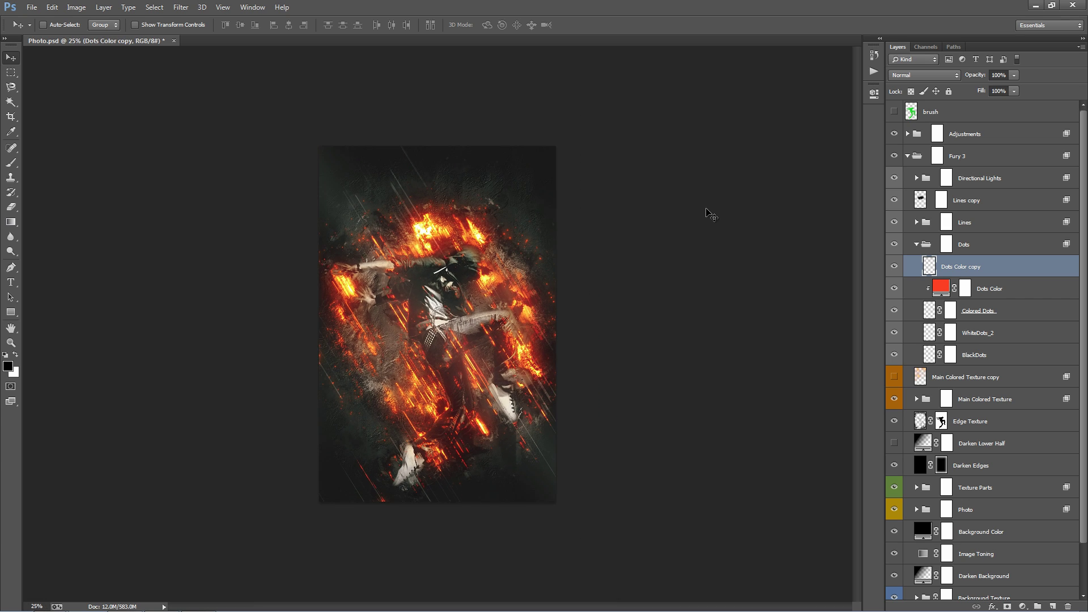
key("ctrl+t")
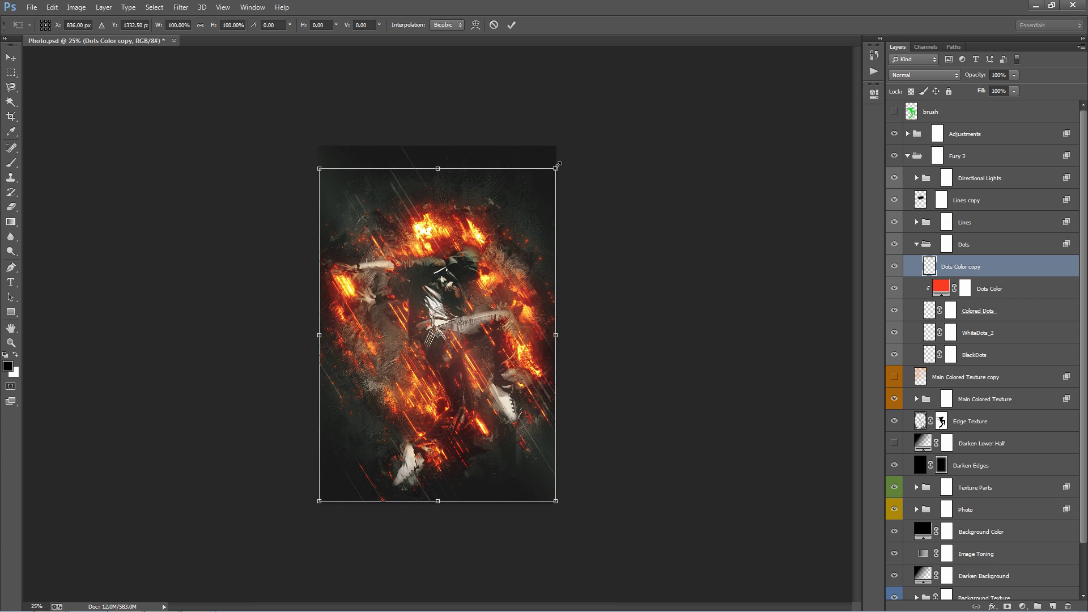
left_click_drag(557, 166, 582, 136)
key("Return")
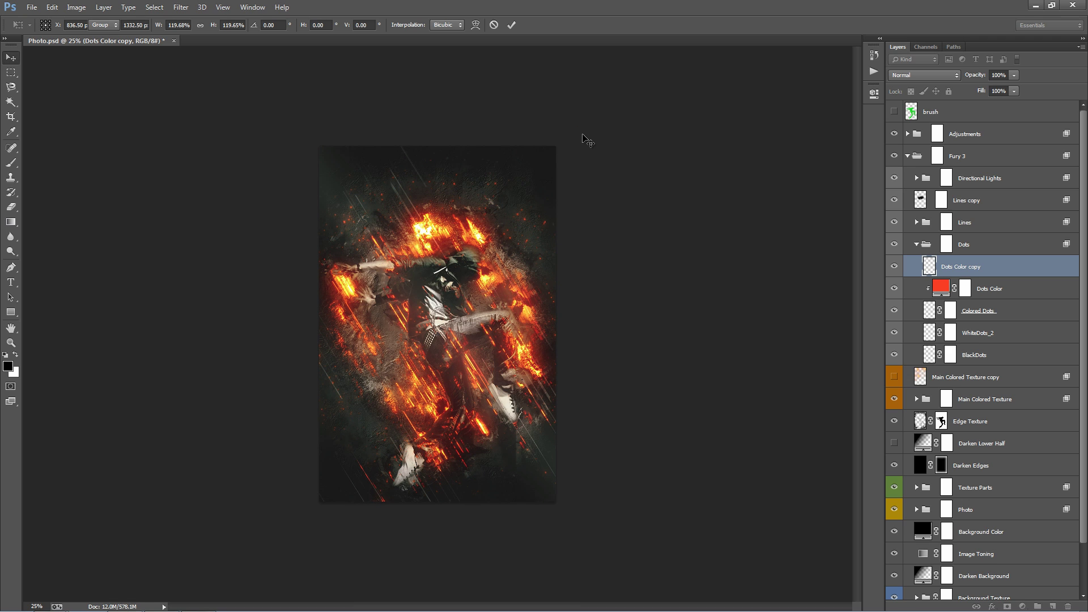
key("ctrl+0")
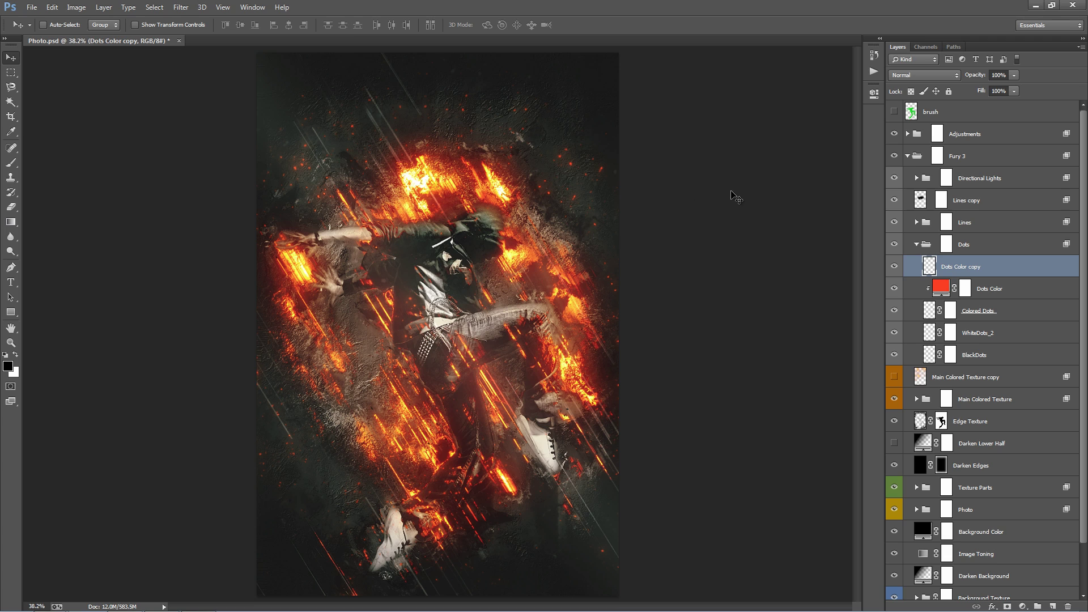
Apply a Gaussian Blur with a radius of about 5 pixels to the enlarged dots copy.
left_click(181, 7)
mouse_move(213, 142)
left_click(408, 234)
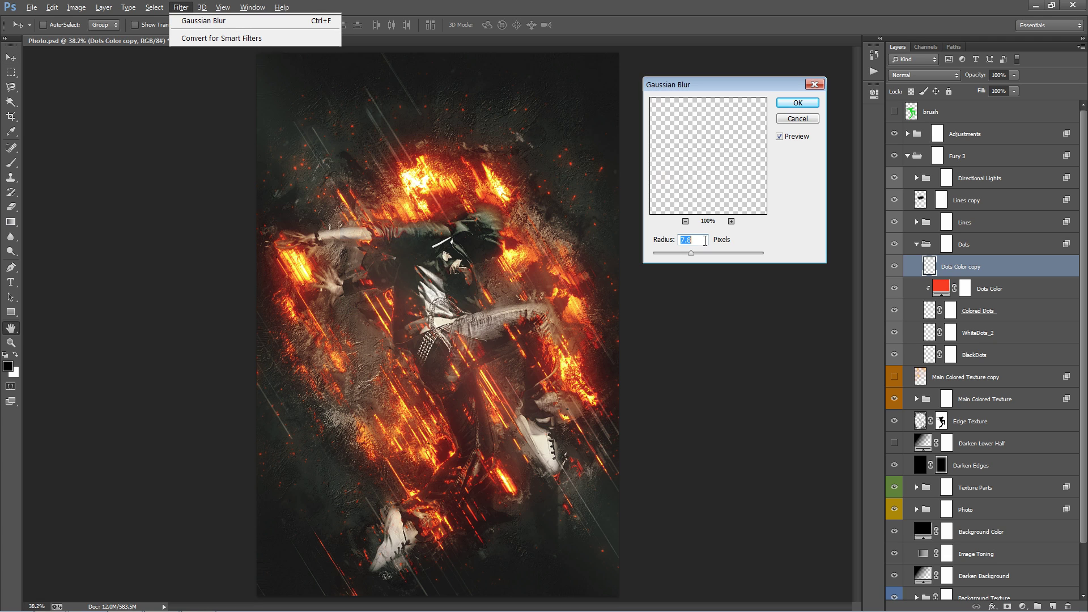
left_click_drag(688, 253, 685, 253)
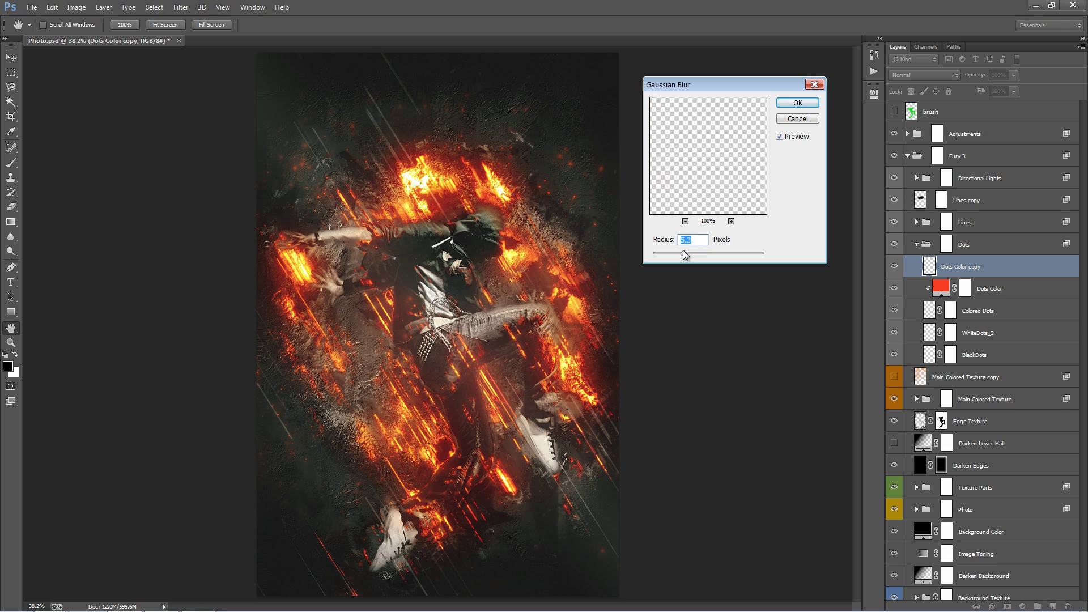
left_click(798, 102)
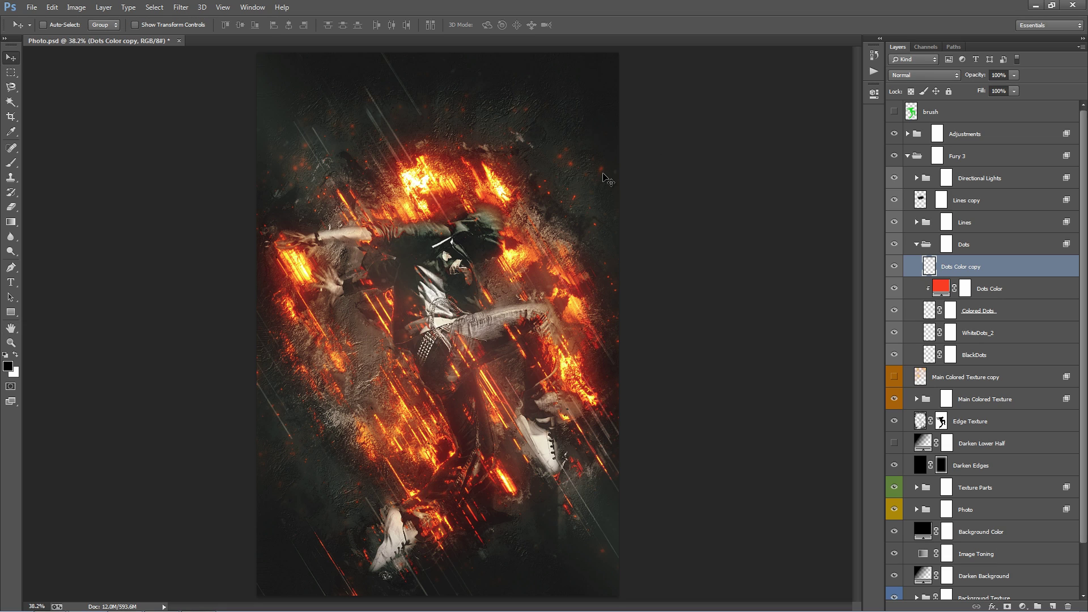
left_click_drag(612, 195, 608, 196)
Collapse the Dots group and make the Main Colored Texture copy layer visible.
left_click(917, 244)
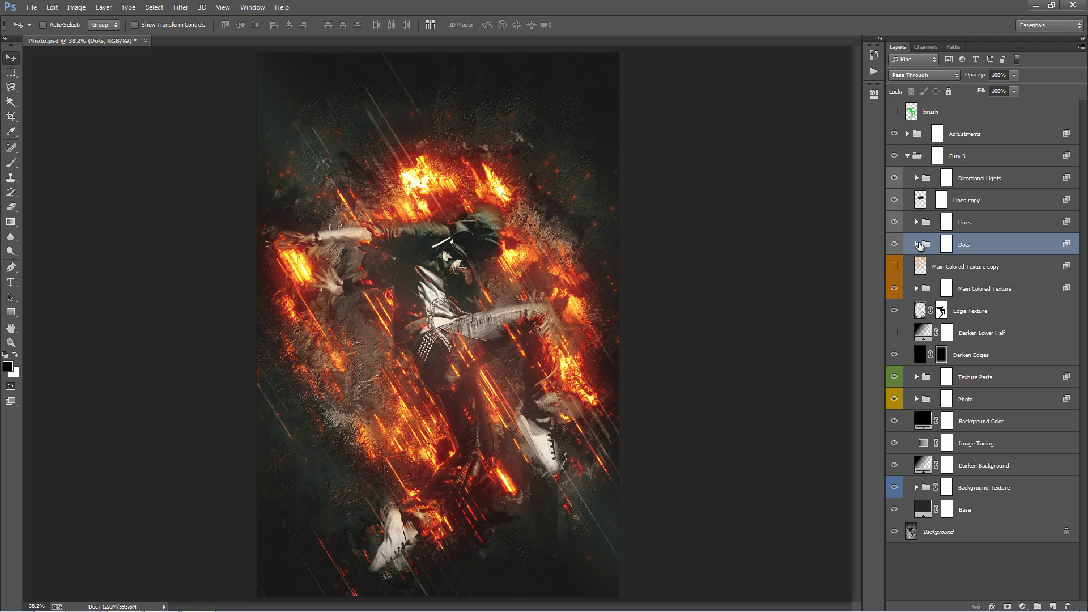
left_click(919, 267)
left_click(895, 267)
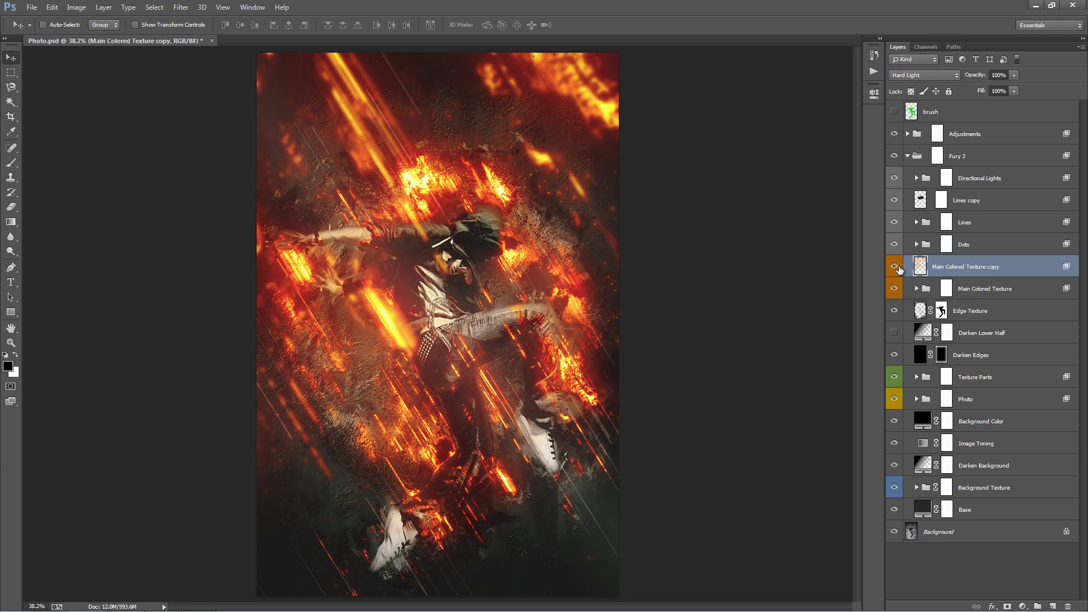
Hide the Main Colored Texture copy layer and set the Edge Texture layer's opacity to 100%.
left_click(895, 267)
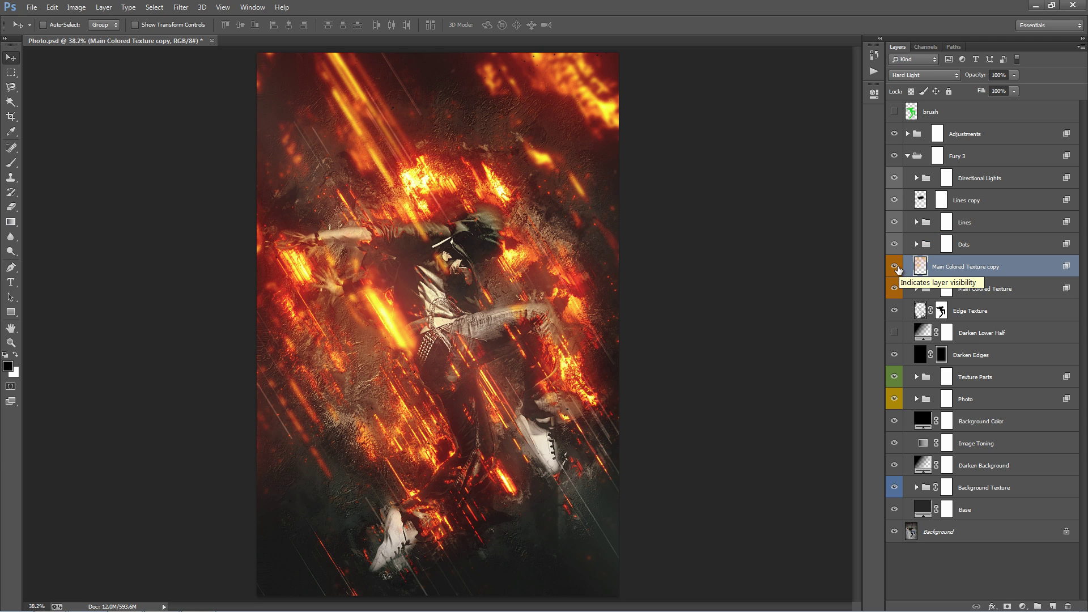
left_click(993, 312)
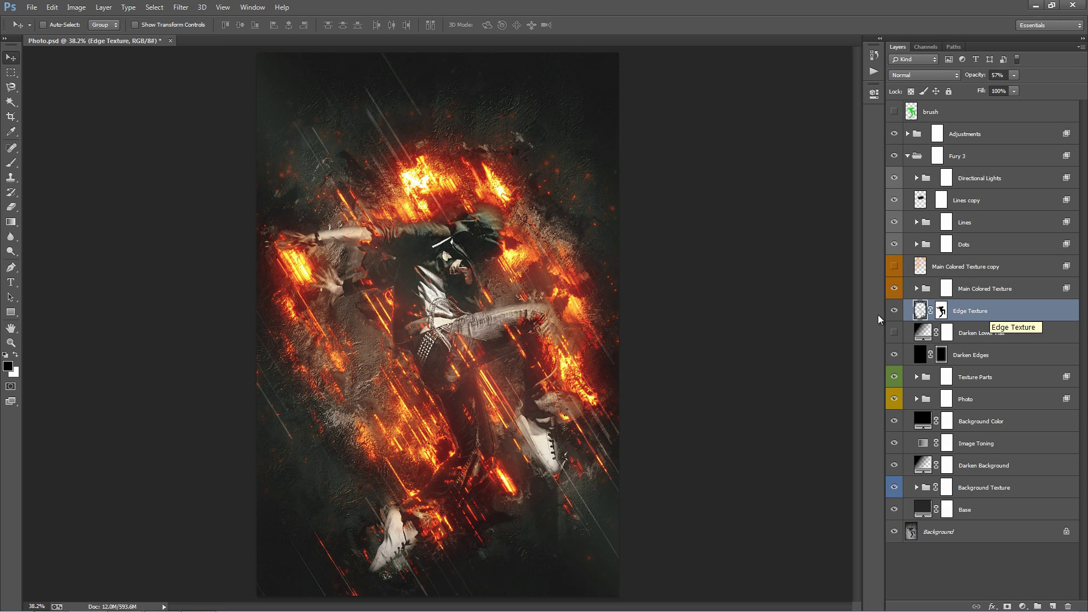
left_click(895, 312)
left_click(895, 311)
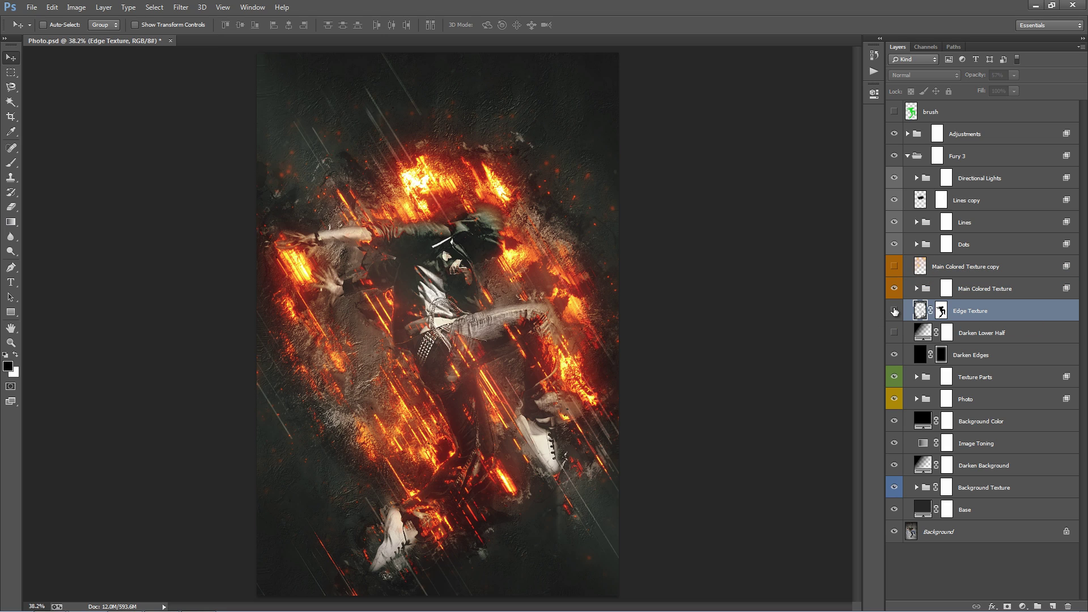
left_click(895, 311)
left_click(895, 311)
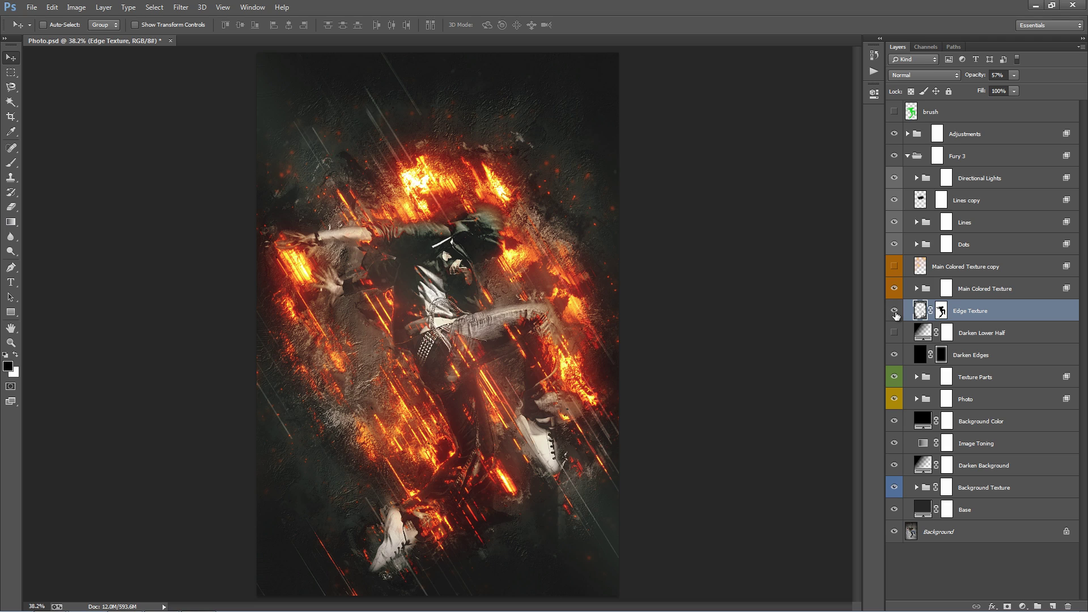
left_click(895, 311)
left_click(895, 311)
left_click_drag(970, 80, 995, 78)
Try duplicating the Edge Texture layer and undo the duplication.
left_click_drag(531, 174, 572, 176)
key("ctrl+j")
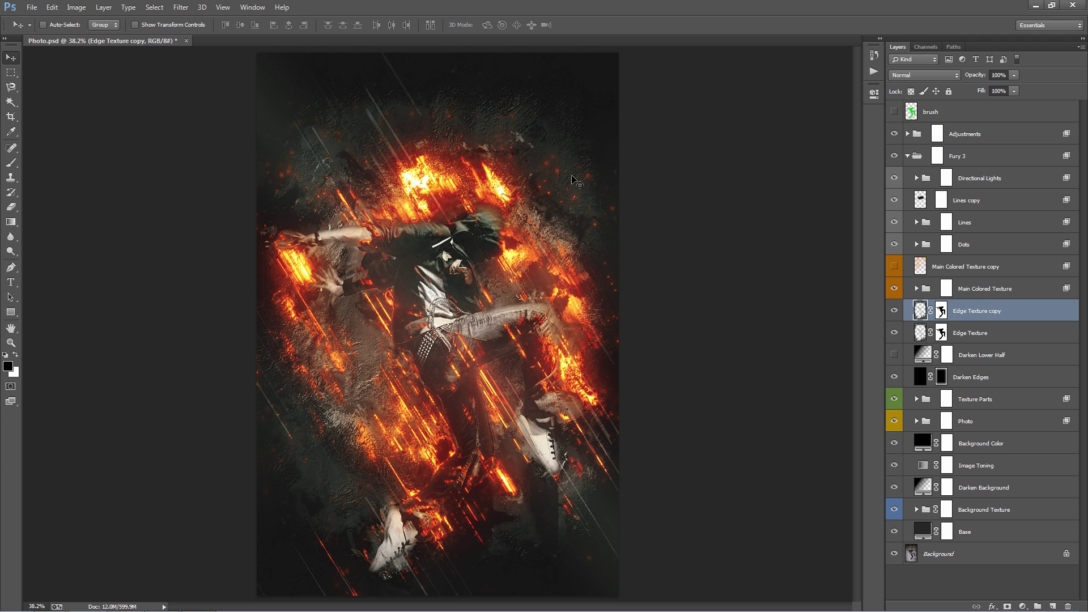
key("ctrl+z")
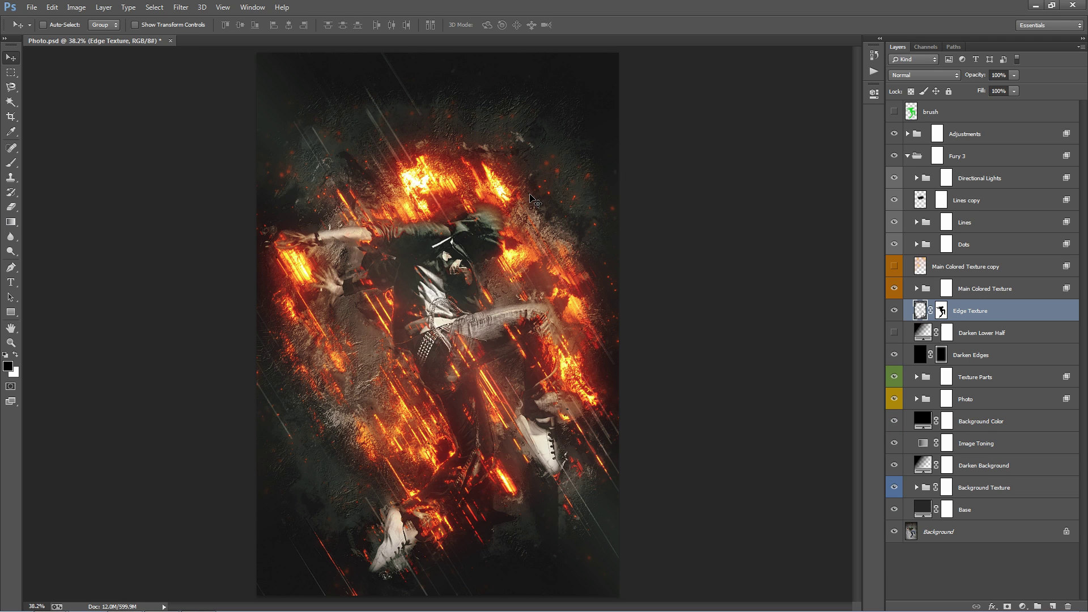
Compare the image with and without the Edge Texture layer.
left_click(895, 311)
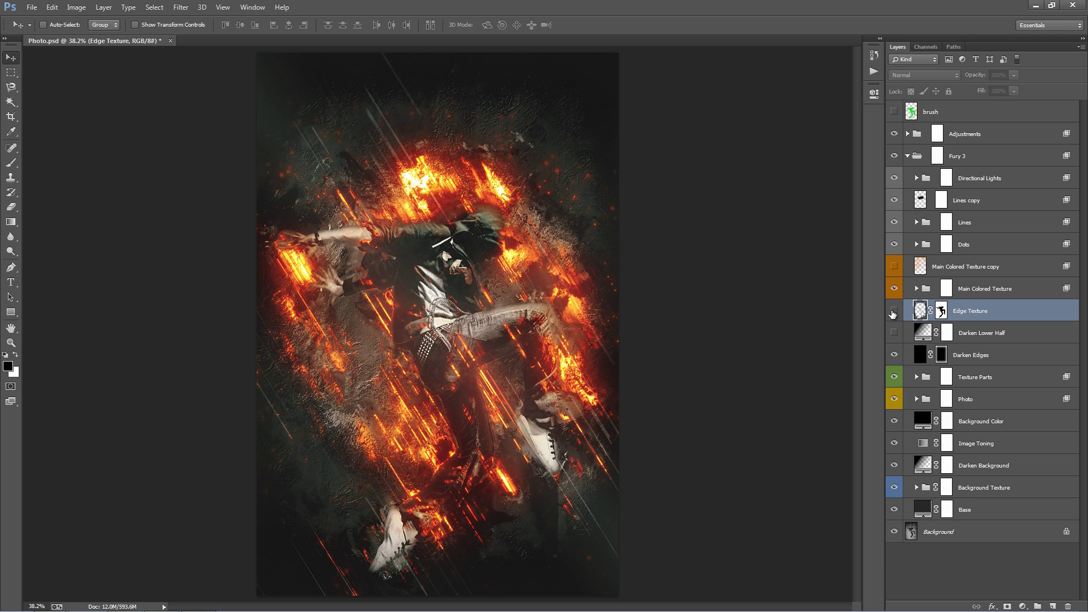
left_click(894, 311)
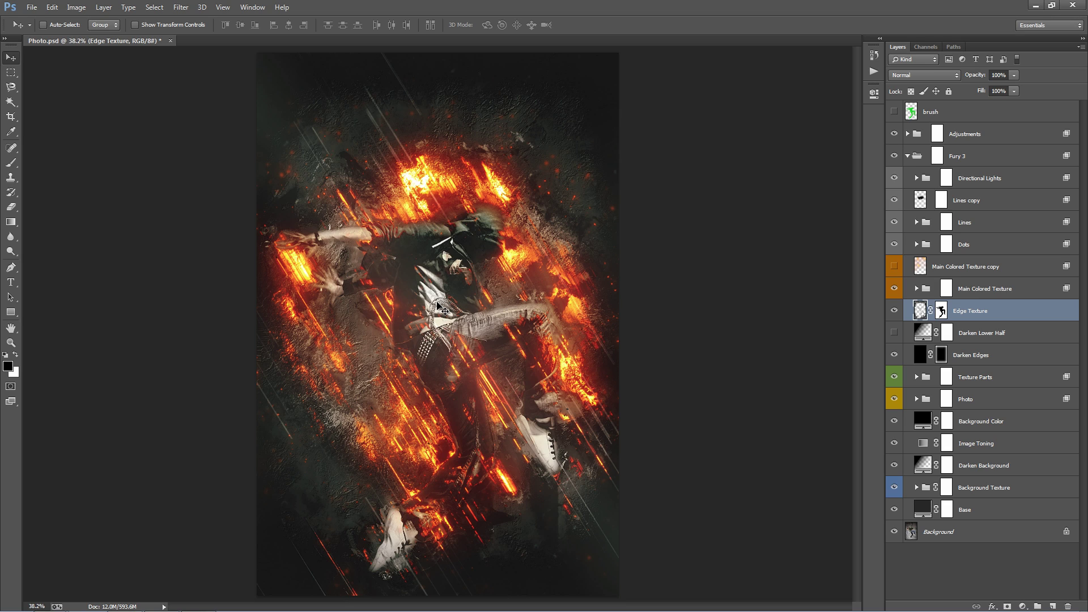
left_click(896, 311)
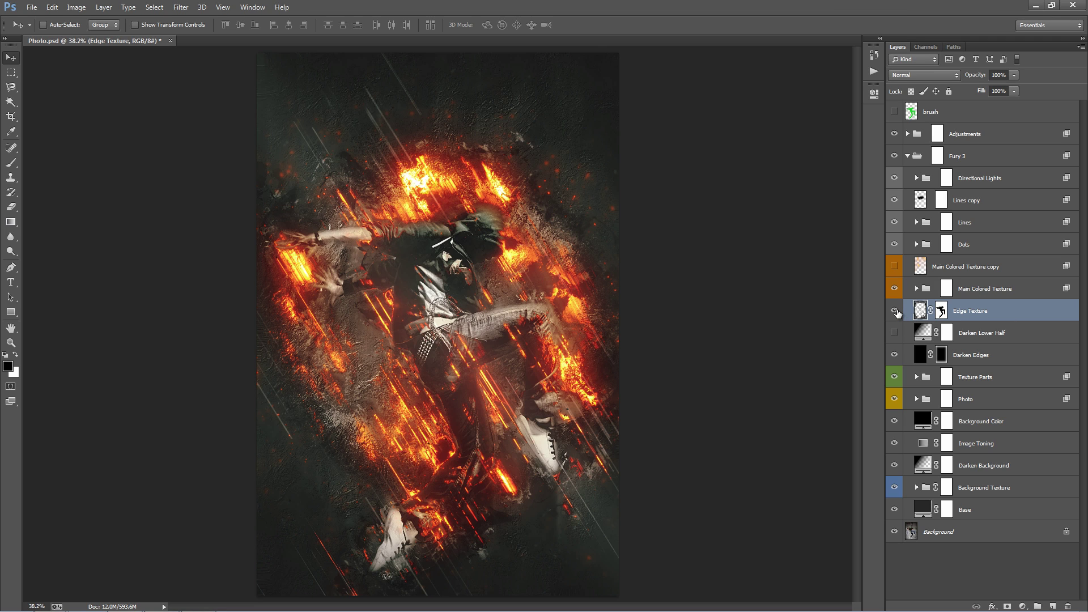
Make the Darken Lower Half layer visible and compare the image with and without it.
left_click(895, 333)
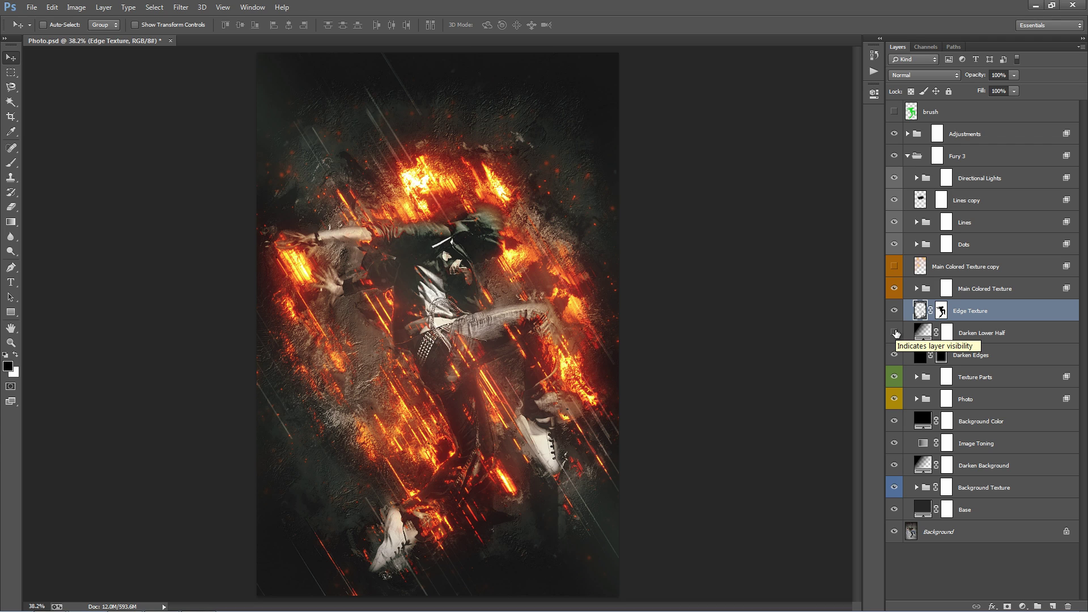
left_click(895, 334)
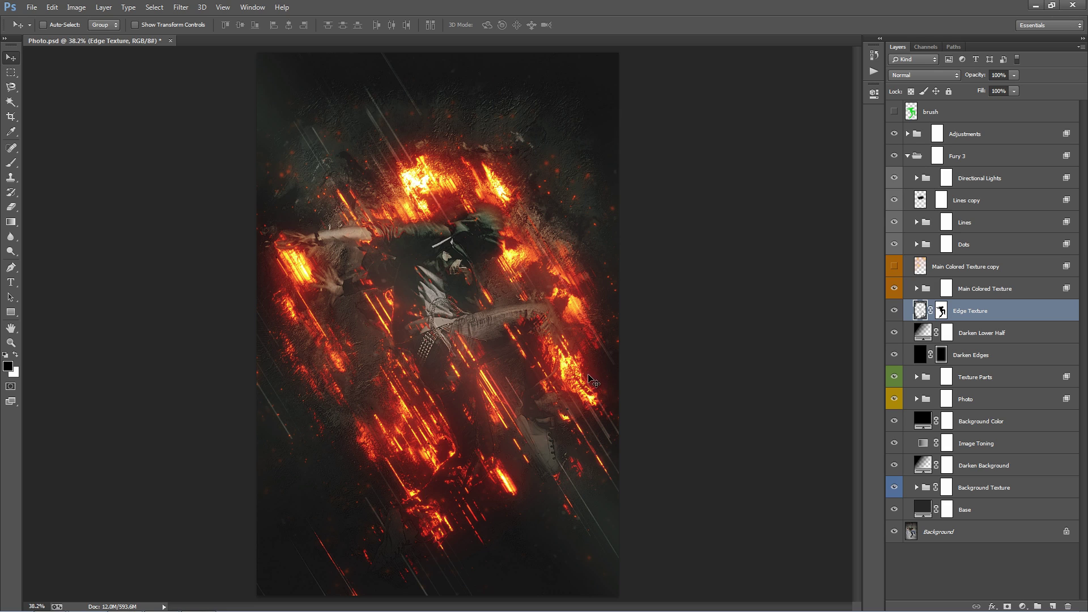
left_click(894, 335)
left_click(894, 334)
left_click(894, 335)
Paint black on the Darken Lower Half layer's mask over the dancer's torso, arms and raised leg with a 250 px brush.
left_click(946, 334)
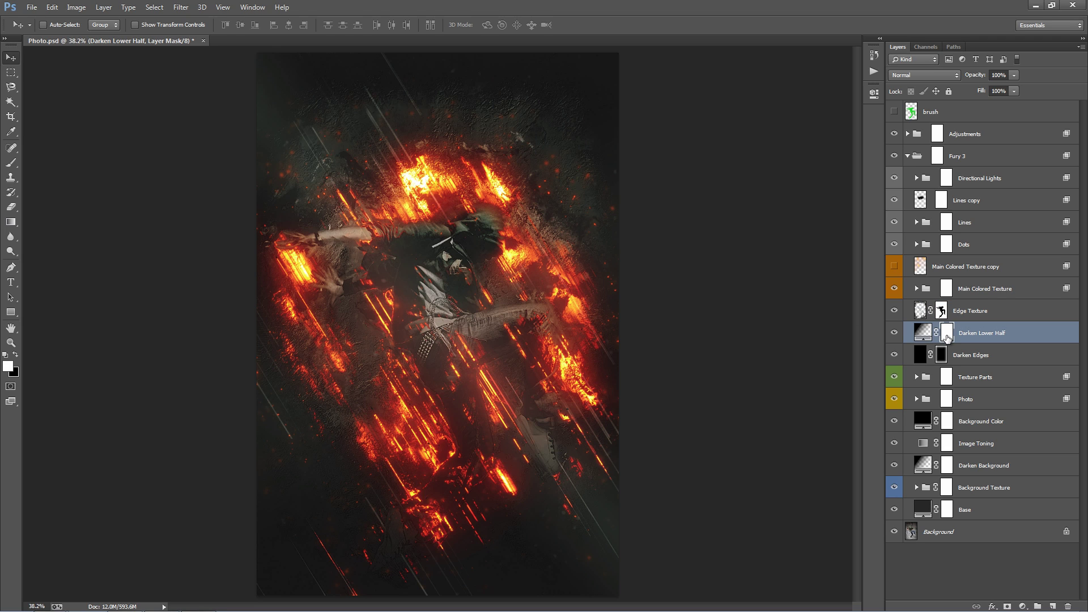
key("b")
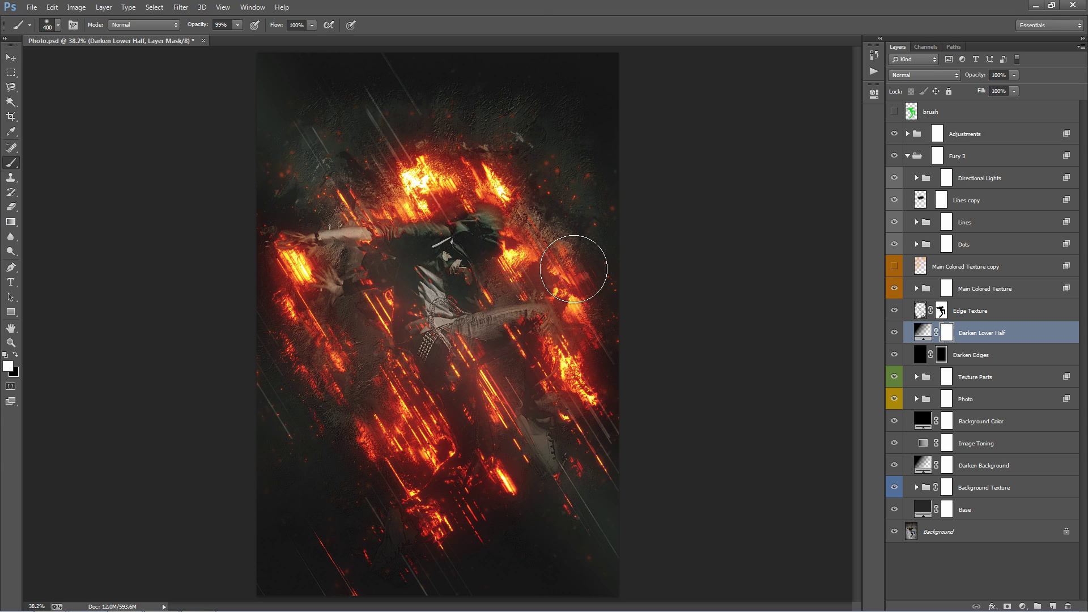
left_click(16, 354)
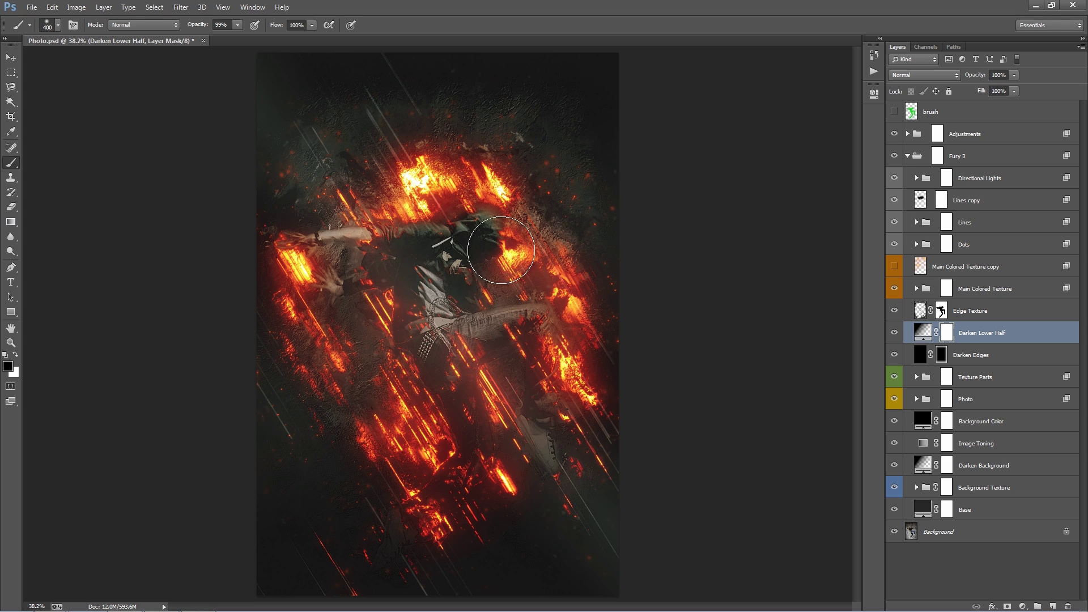
key("bracketleft")
key("bracketleft")
left_click_drag(489, 241, 478, 245)
mouse_move(452, 336)
left_mouse_down()
mouse_move(543, 320)
mouse_move(522, 327)
mouse_move(533, 327)
mouse_move(537, 353)
left_mouse_up()
mouse_move(320, 235)
left_mouse_down()
mouse_move(386, 231)
mouse_move(360, 255)
mouse_move(364, 282)
left_mouse_up()
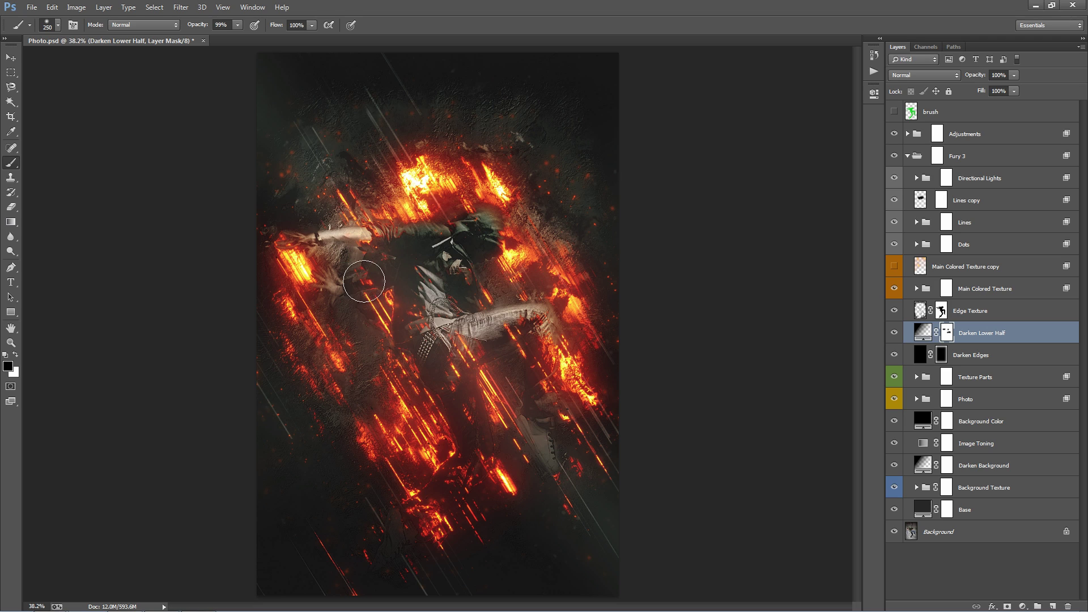
mouse_move(462, 238)
left_mouse_down()
mouse_move(437, 243)
mouse_move(452, 324)
mouse_move(446, 259)
mouse_move(439, 284)
mouse_move(473, 309)
left_mouse_up()
Reveal the dancer's raised shoe on the Darken Lower Half mask using a 125 px black brush at 33% opacity.
key("3")
key("3")
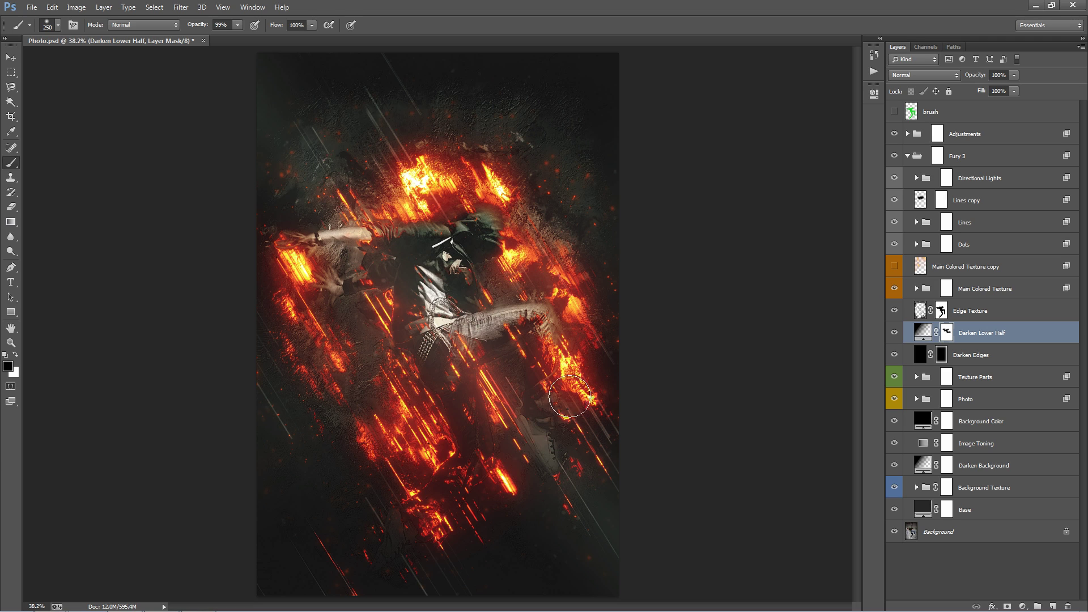
key("bracketleft")
key("bracketleft")
key("bracketleft")
key("bracketleft")
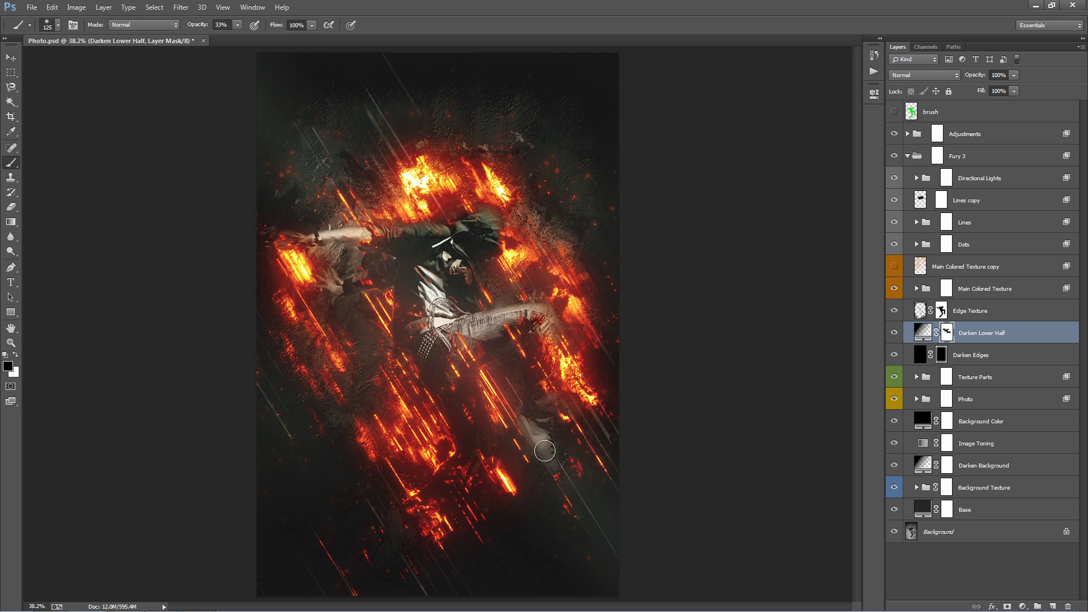
left_click_drag(547, 441, 543, 422)
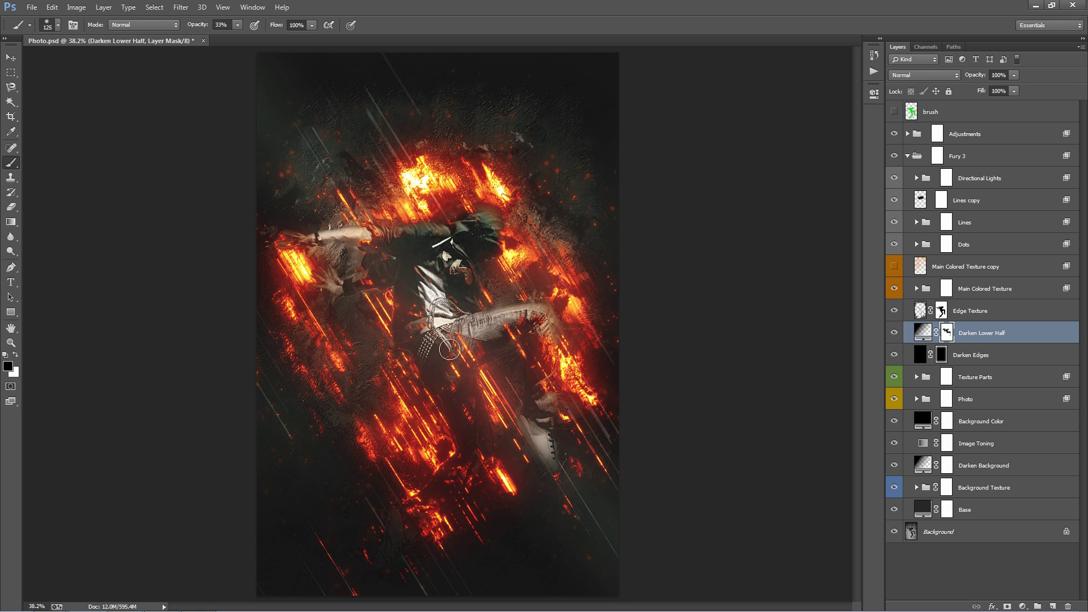
key("bracketright")
key("bracketright")
key("bracketright")
key("bracketright")
key("bracketright")
key("v")
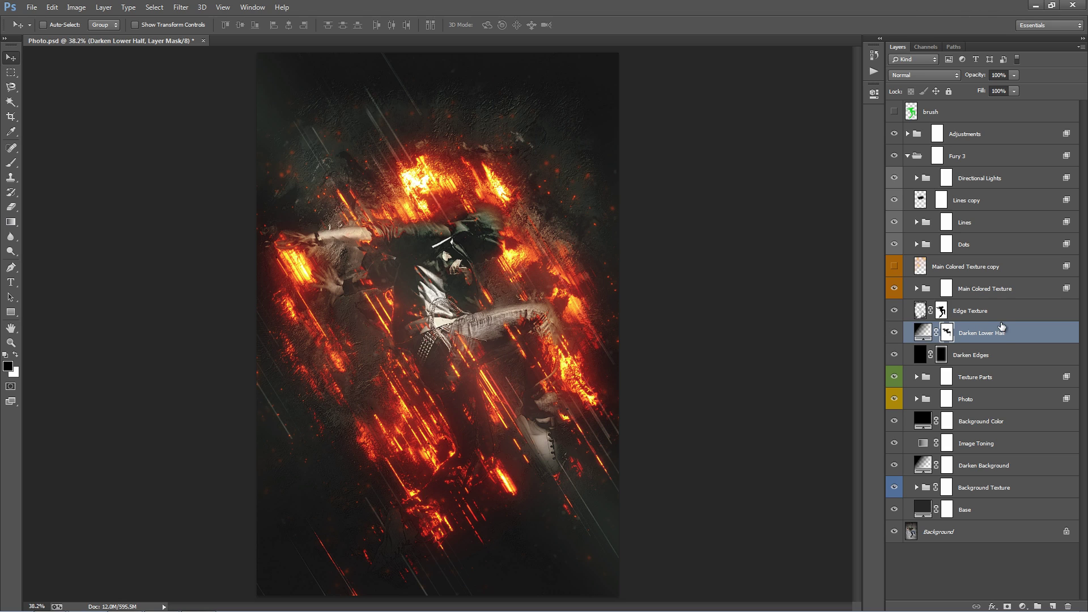
Switch off the Edge Texture layer and compare the image with and without the Darken Edges layer.
left_click(990, 357)
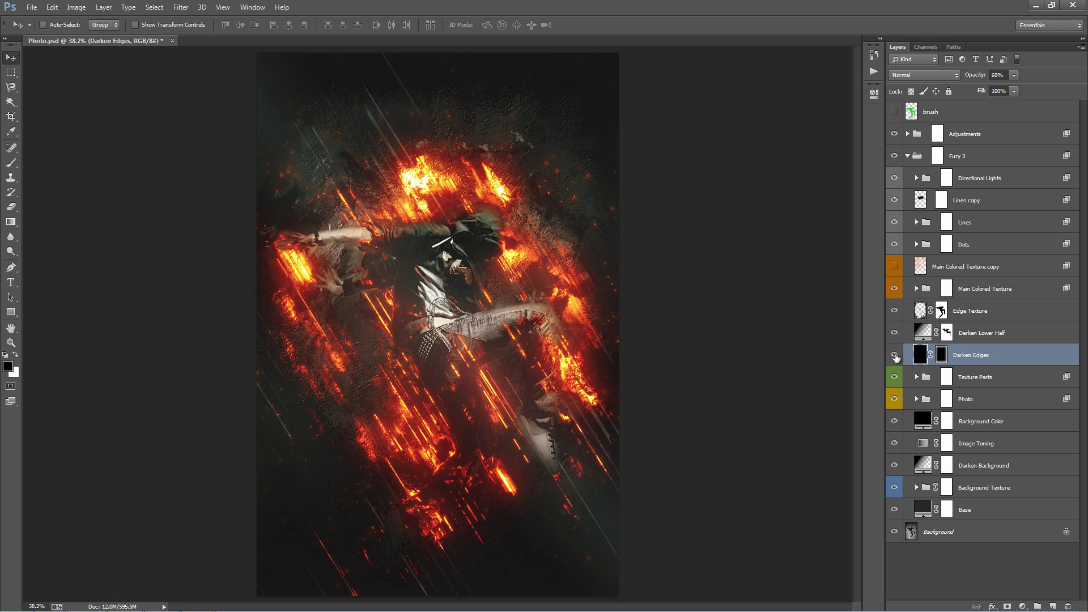
left_click(894, 355)
left_click(895, 355)
left_click(992, 315)
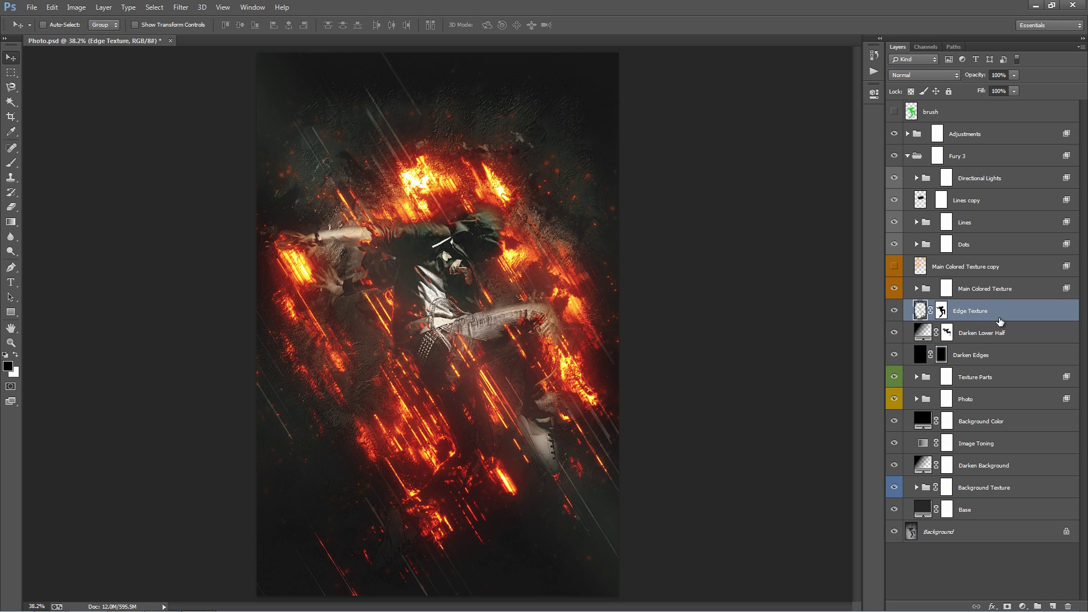
left_click(894, 311)
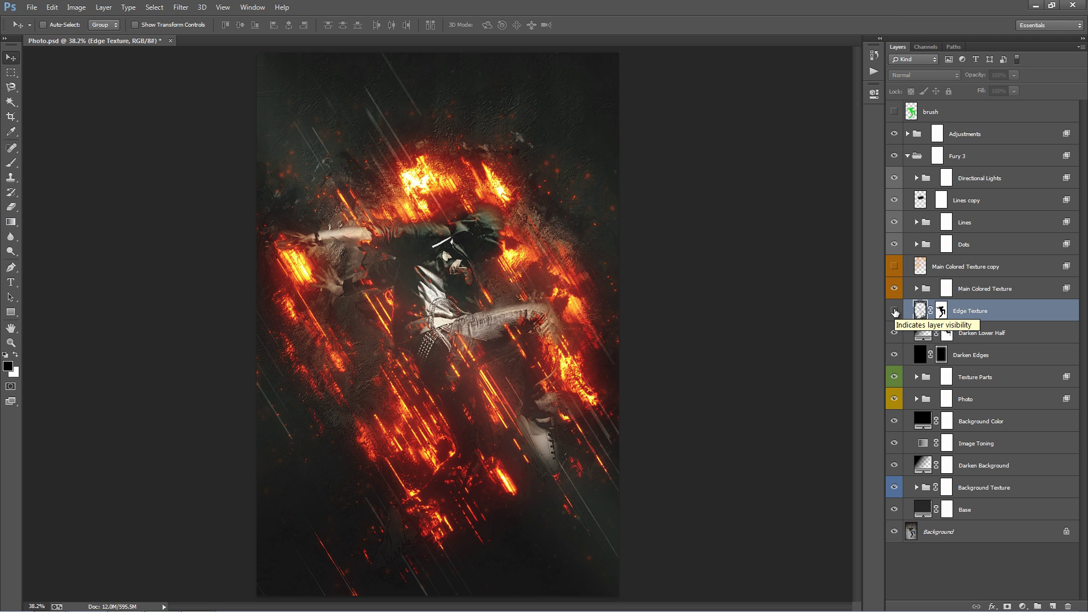
left_click(904, 354)
left_click(893, 356)
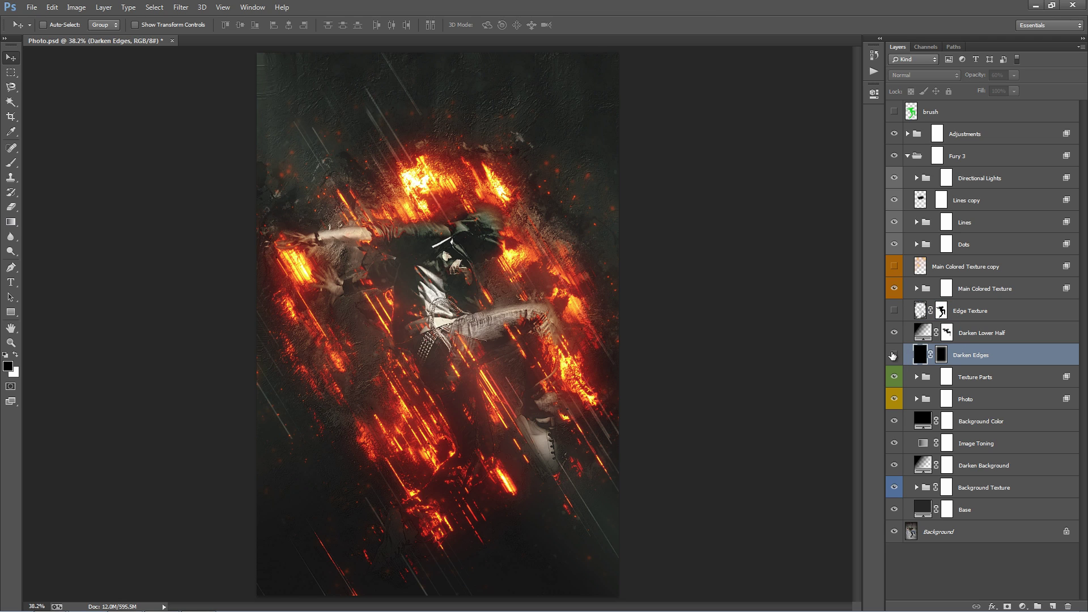
left_click(894, 355)
left_click(894, 356)
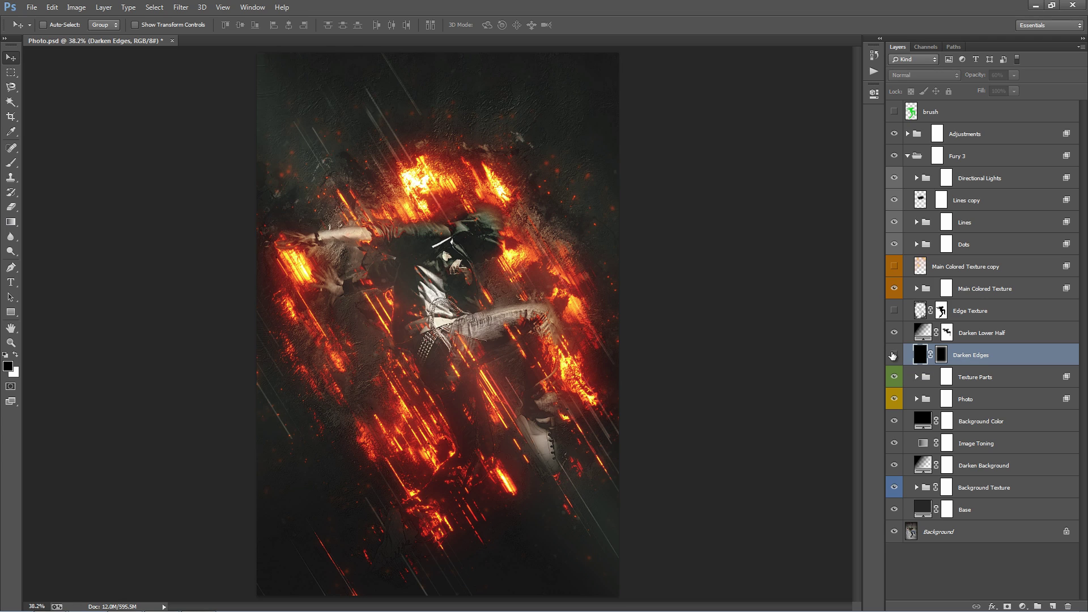
left_click(893, 356)
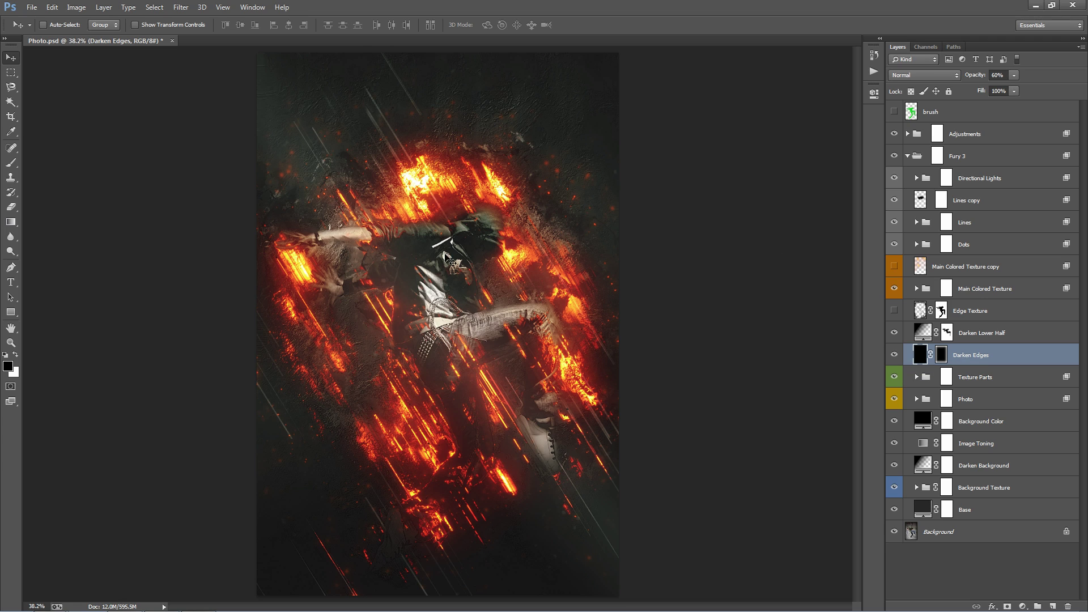
Move the Darken Edges layer above the Darken Lower Half layer.
left_click_drag(973, 80, 1085, 103)
left_click_drag(983, 355, 980, 329)
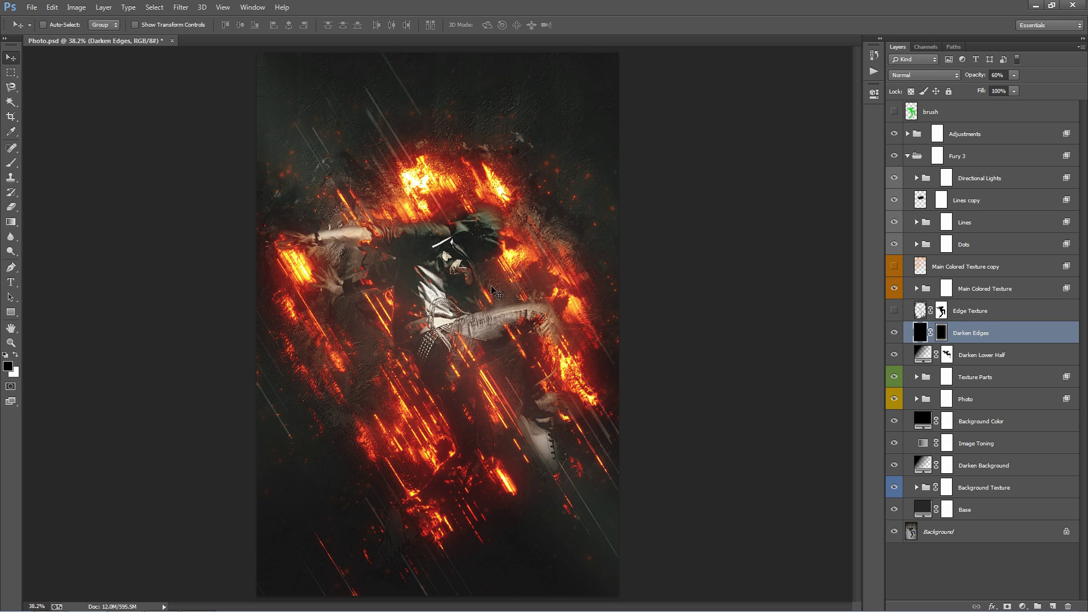
Make the Edge Texture layer visible again and lower its opacity.
left_click(894, 311)
left_click(894, 311)
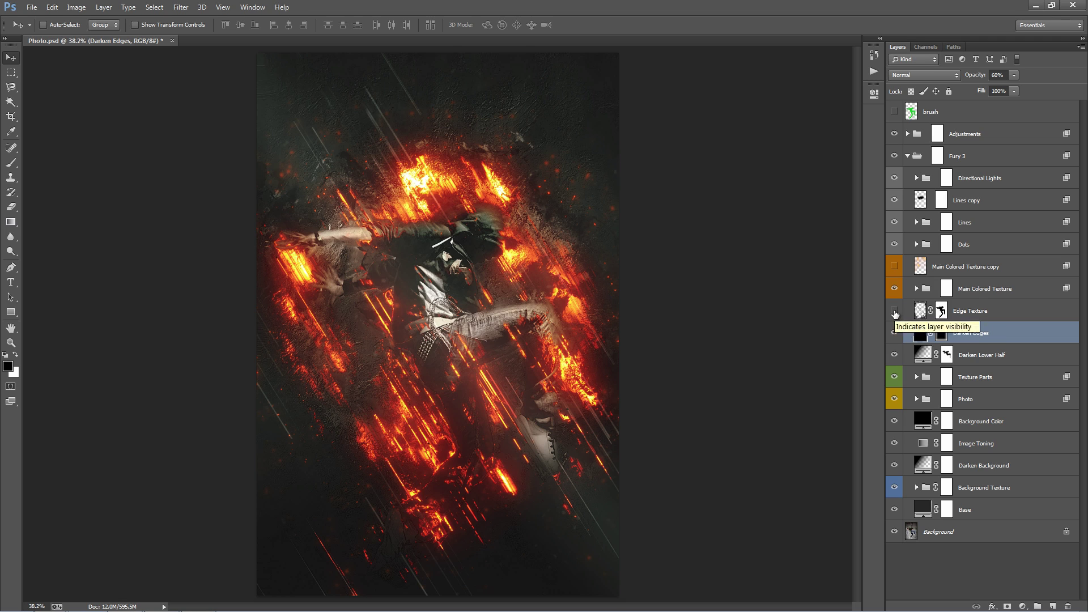
left_click(1025, 314)
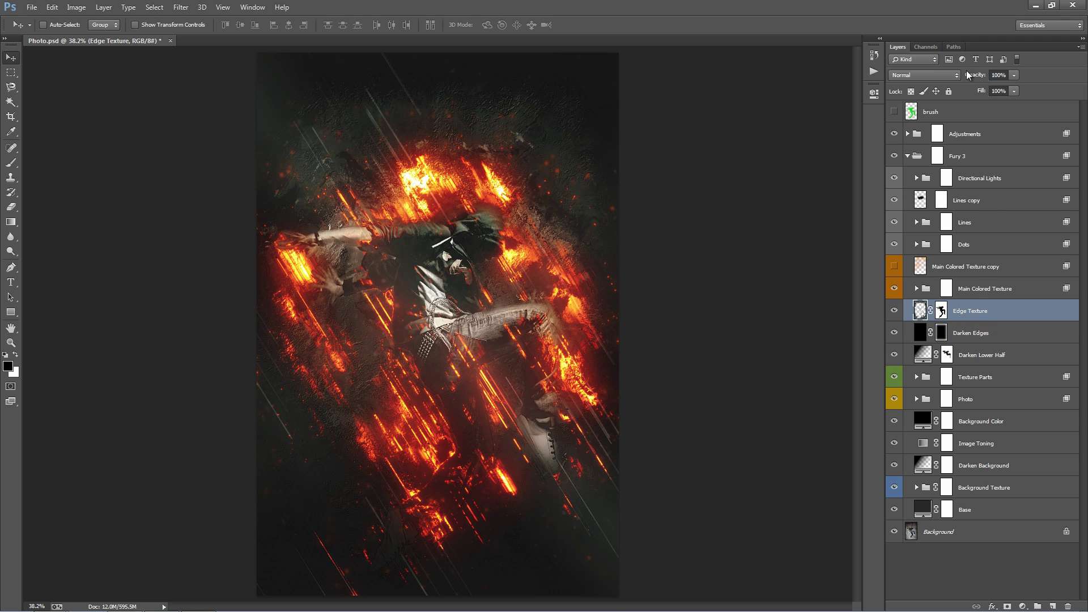
left_click_drag(975, 75, 936, 78)
Compare the Texture Parts group on and off with the Main Colored Texture group temporarily hidden.
left_click(992, 341)
left_click(995, 353)
left_click(996, 375)
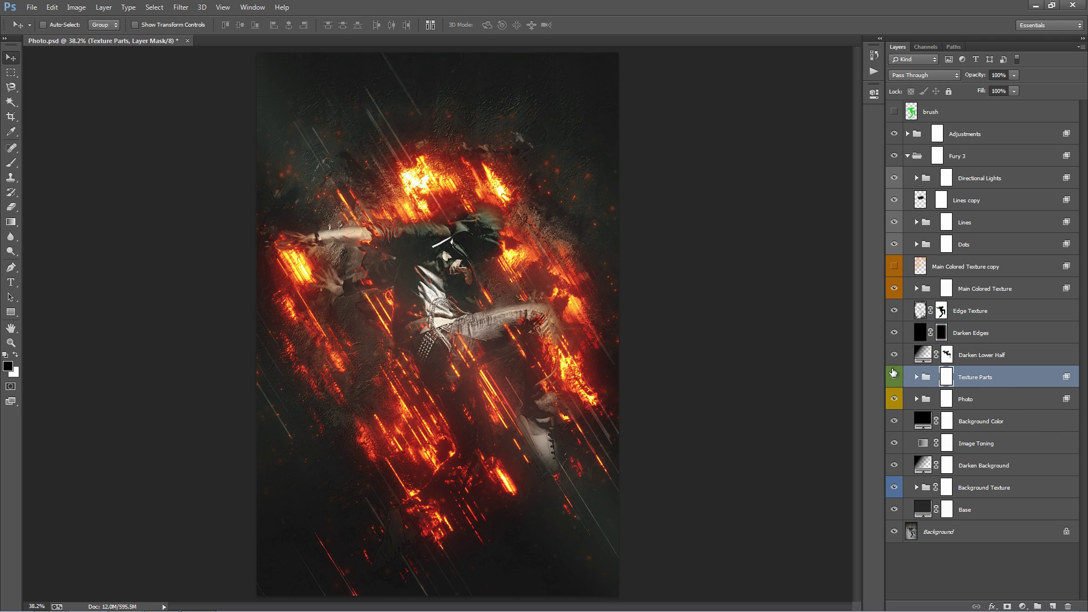
left_click(895, 289)
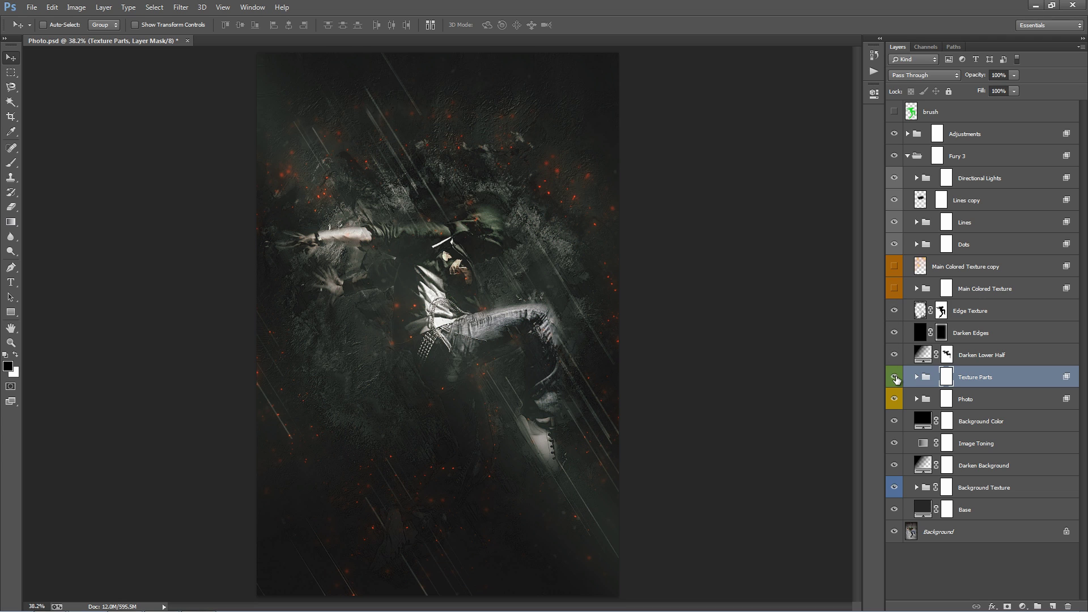
left_click(894, 378)
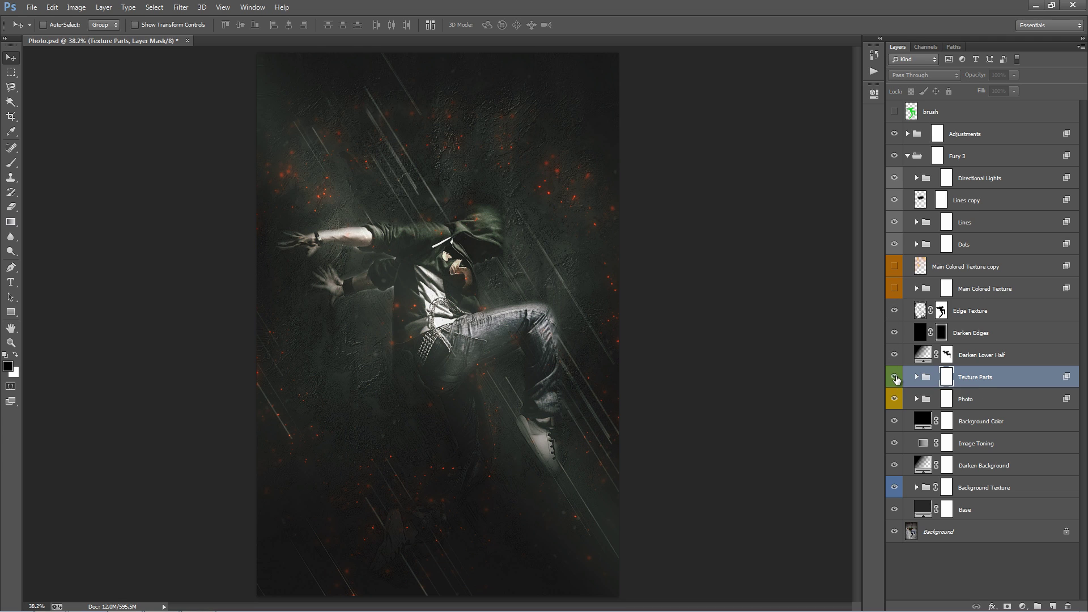
left_click(894, 378)
left_click(894, 378)
left_click(894, 377)
left_click(895, 378)
left_click(894, 377)
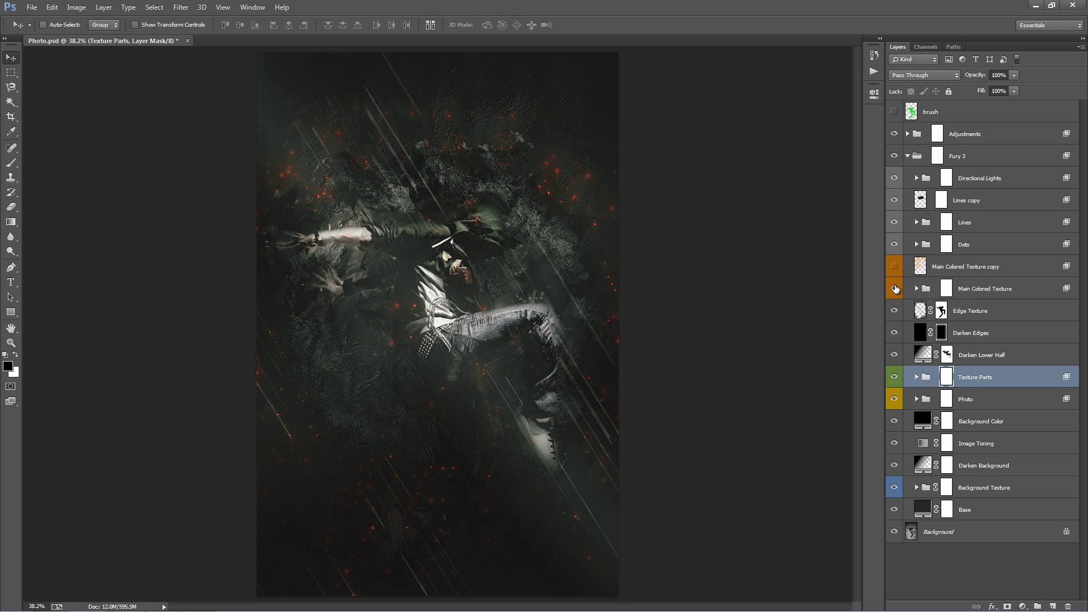
left_click(895, 289)
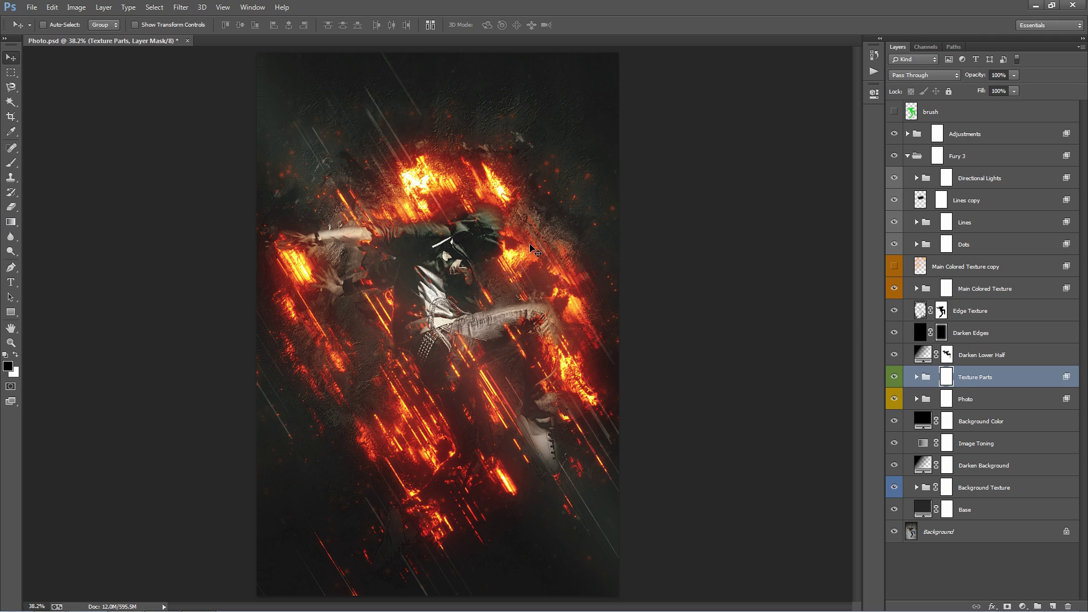
Brush black on the Texture Parts group's mask to clear the texture from the dancer's hood.
key("b")
mouse_move(480, 231)
left_mouse_down()
mouse_move(456, 245)
mouse_move(494, 224)
mouse_move(479, 233)
mouse_move(490, 242)
mouse_move(456, 245)
mouse_move(480, 230)
mouse_move(432, 242)
mouse_move(486, 215)
mouse_move(442, 250)
mouse_move(479, 229)
left_mouse_up()
key("v")
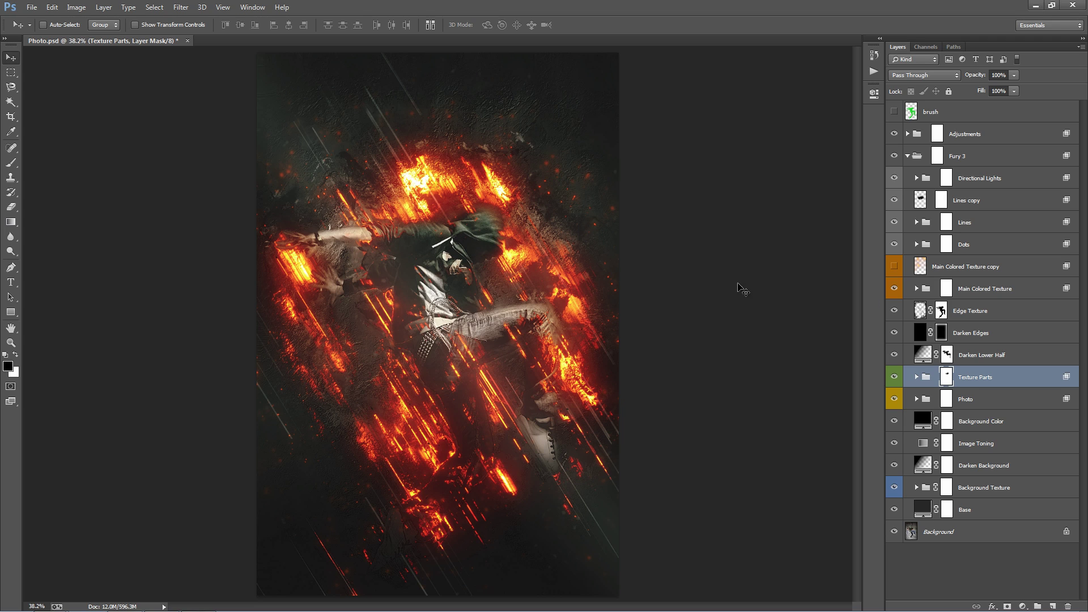
Select the Texture Parts group's mask and expand the group to show its layers.
left_click(1016, 295, "ctrl")
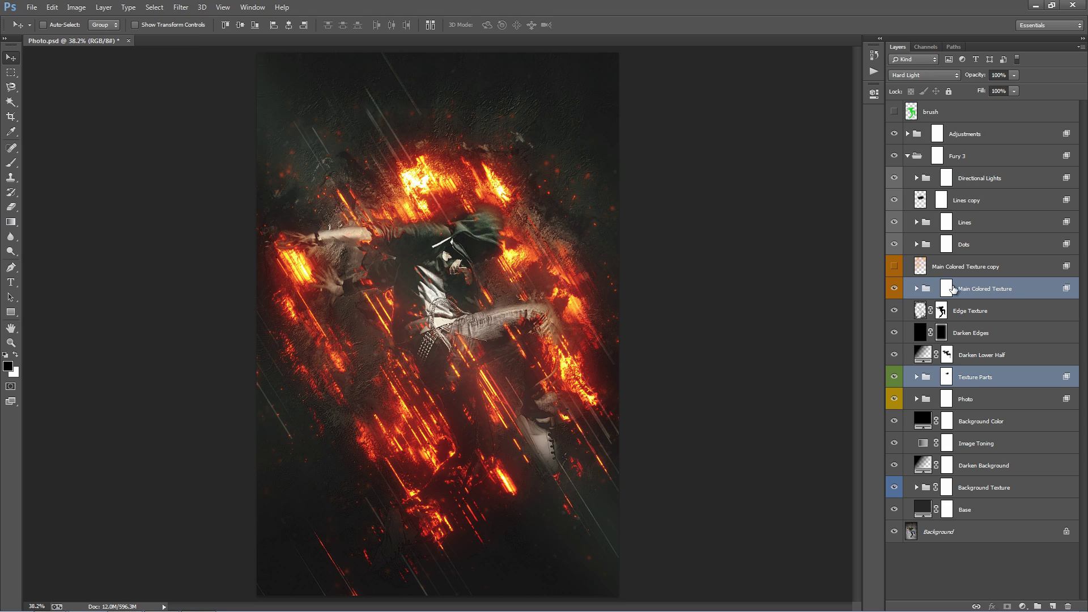
left_click(946, 290)
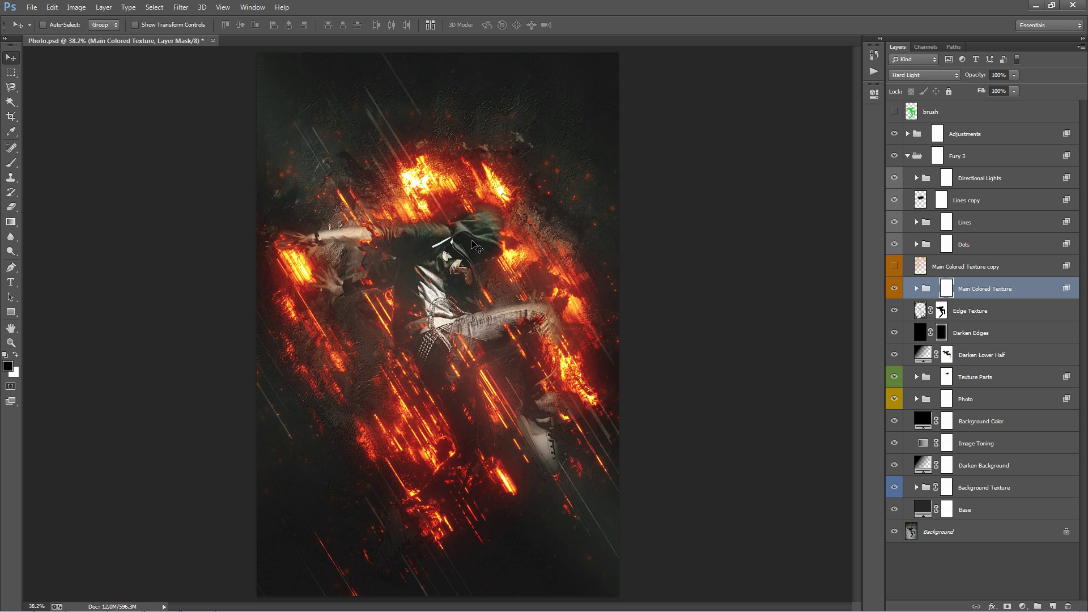
left_click(941, 378)
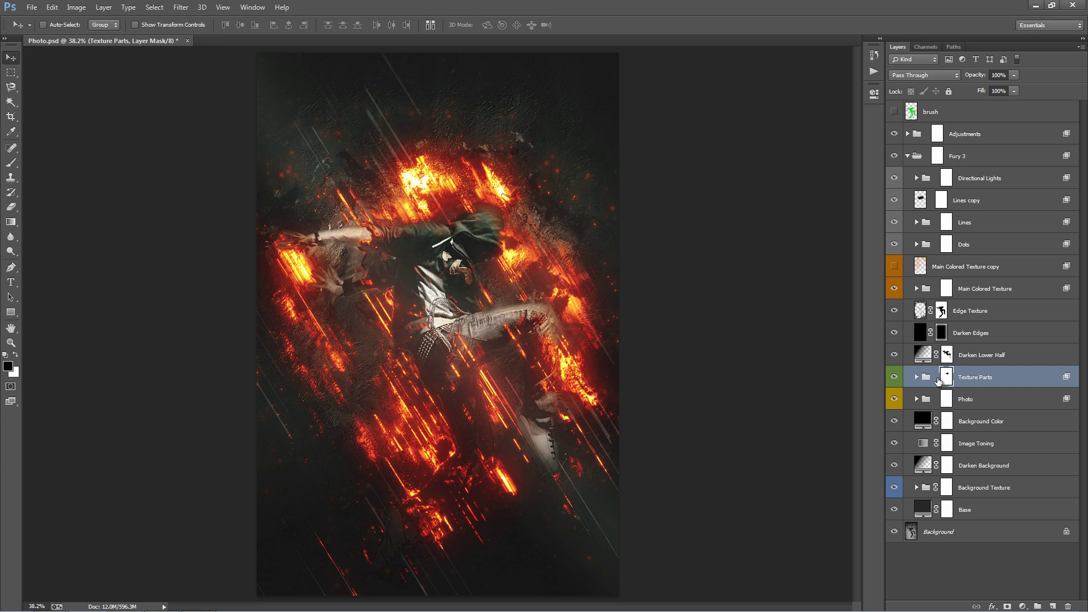
left_click(917, 378)
scroll(982, 378, "down", 5)
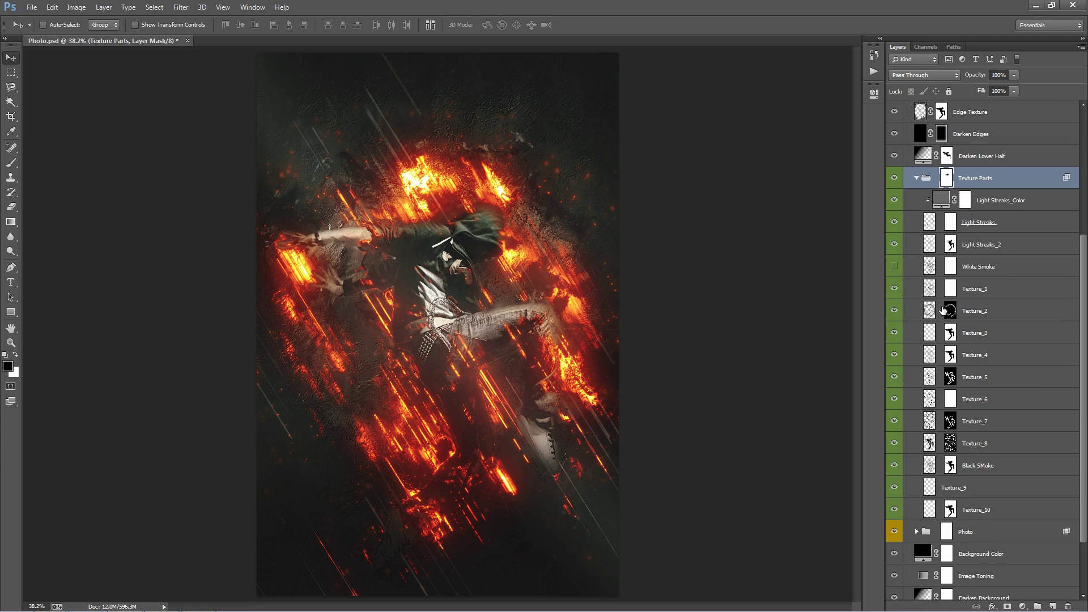
scroll(982, 377, "up", 2)
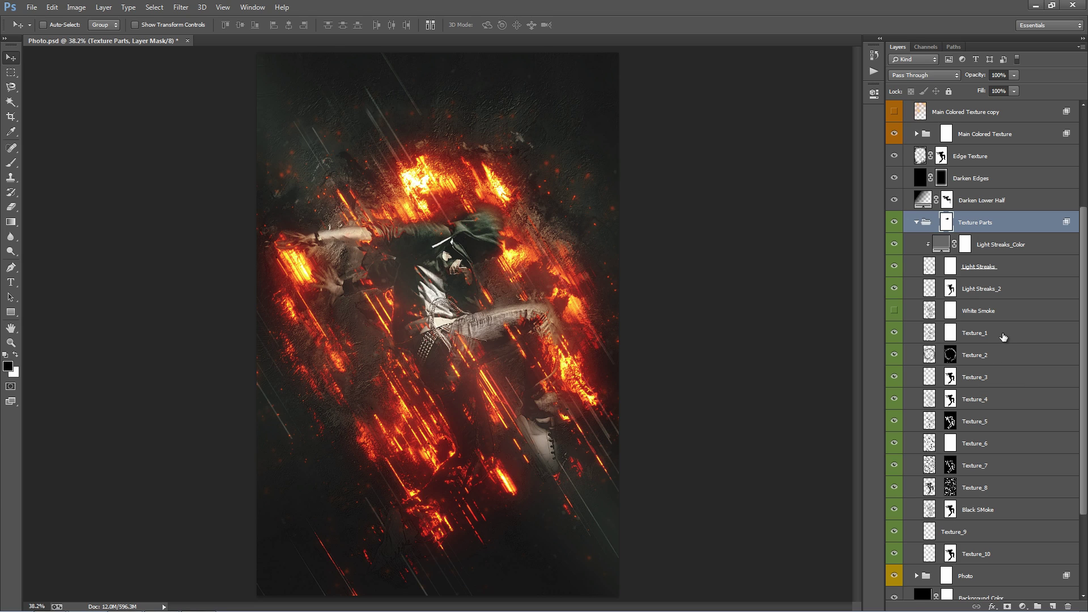
Look through the Texture_1 to Texture_6 layers in the Texture Parts group one by one.
left_click(1003, 336)
left_click(1005, 365)
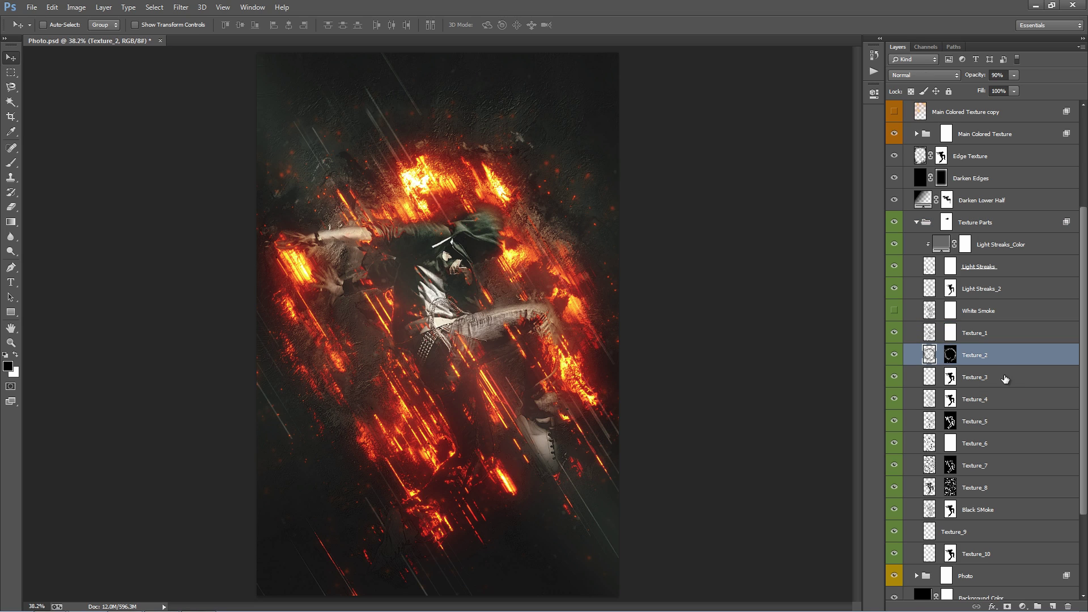
left_click(1006, 378)
left_click(1005, 397)
left_click(1005, 420)
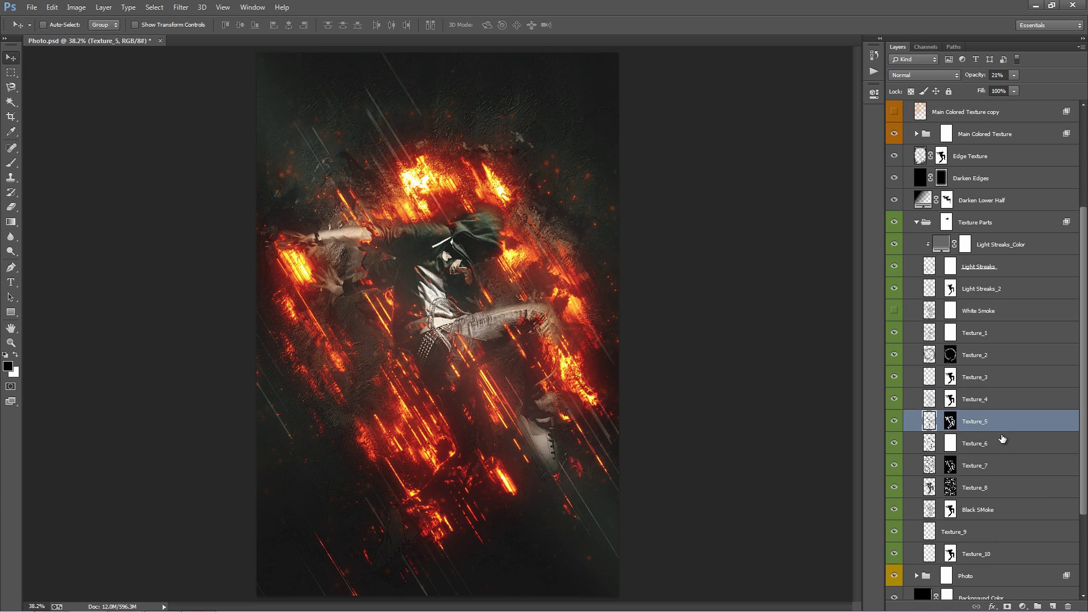
left_click(1004, 441)
Test the Texture_5 layer at different opacities, including 0%, and restore it to 21%.
left_click(998, 422)
left_click_drag(969, 80, 1085, 96)
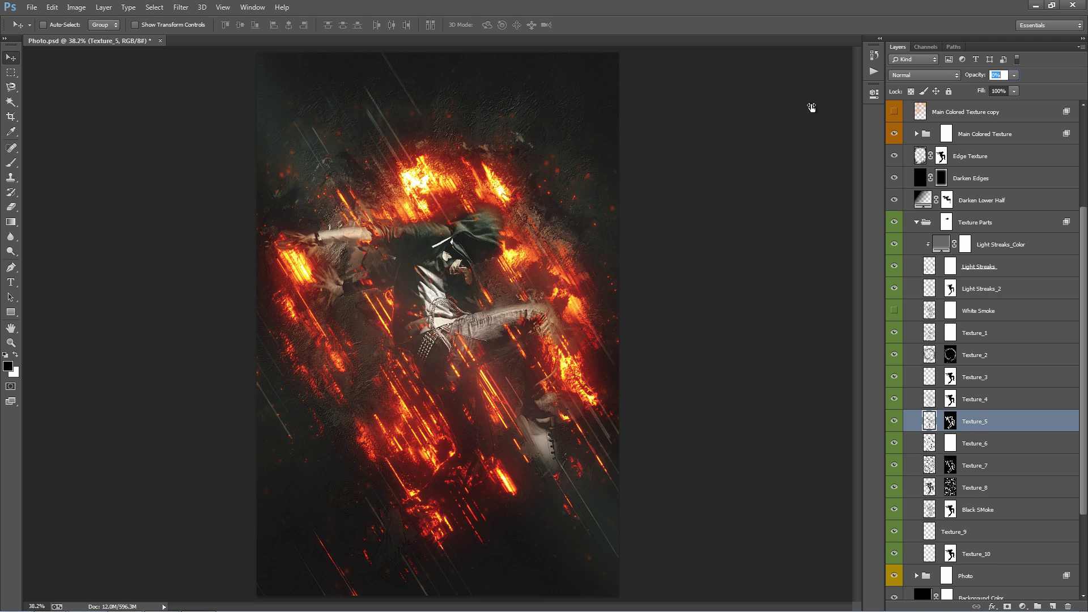
left_click_drag(782, 111, 1076, 133)
type("21")
key("Return")
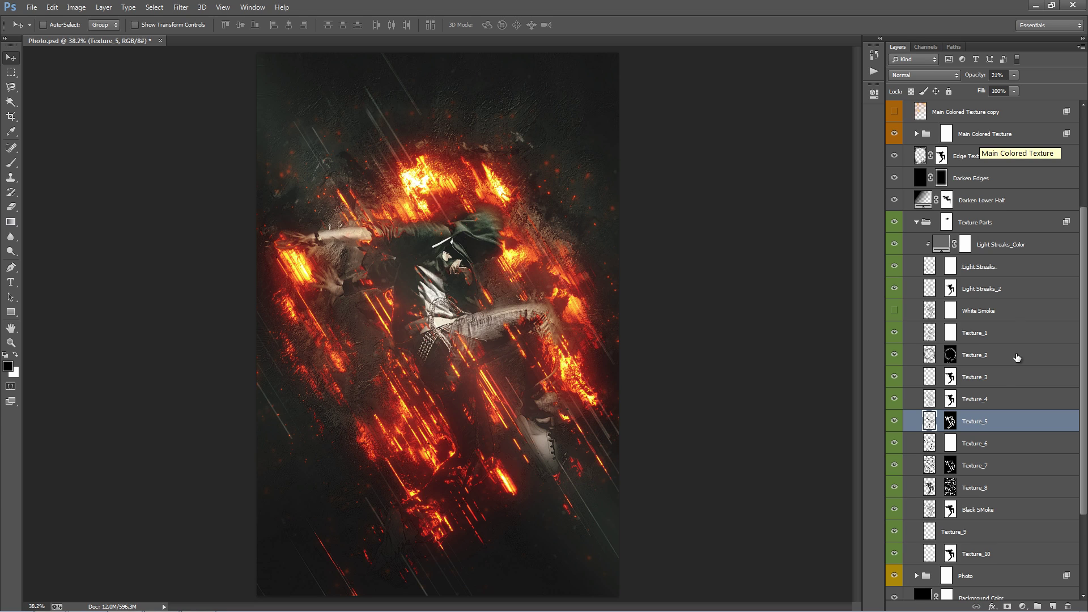
Raise the Texture_10 layer's opacity to 54%, trying 100% for comparison.
scroll(998, 374, "down", 2)
left_click(988, 512)
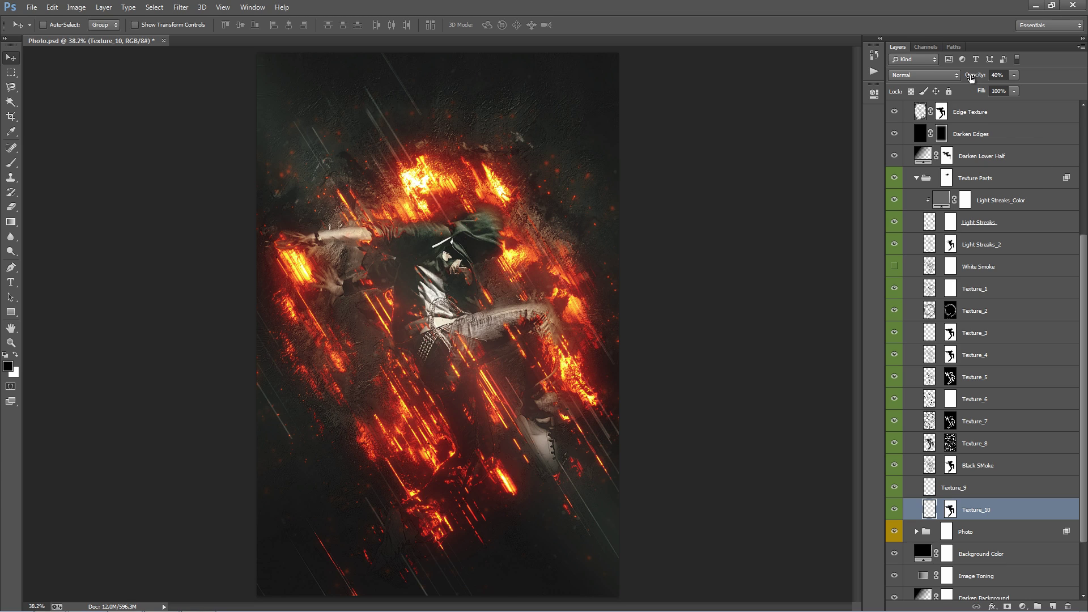
left_click_drag(970, 78, 994, 78)
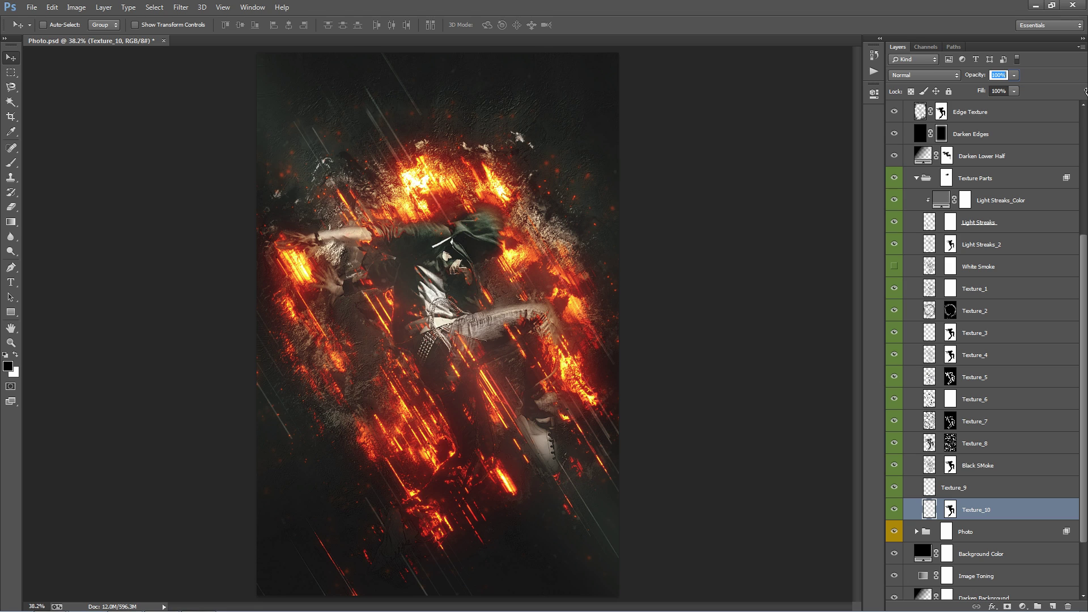
left_click_drag(1087, 91, 1087, 91)
left_click_drag(976, 75, 429, 142)
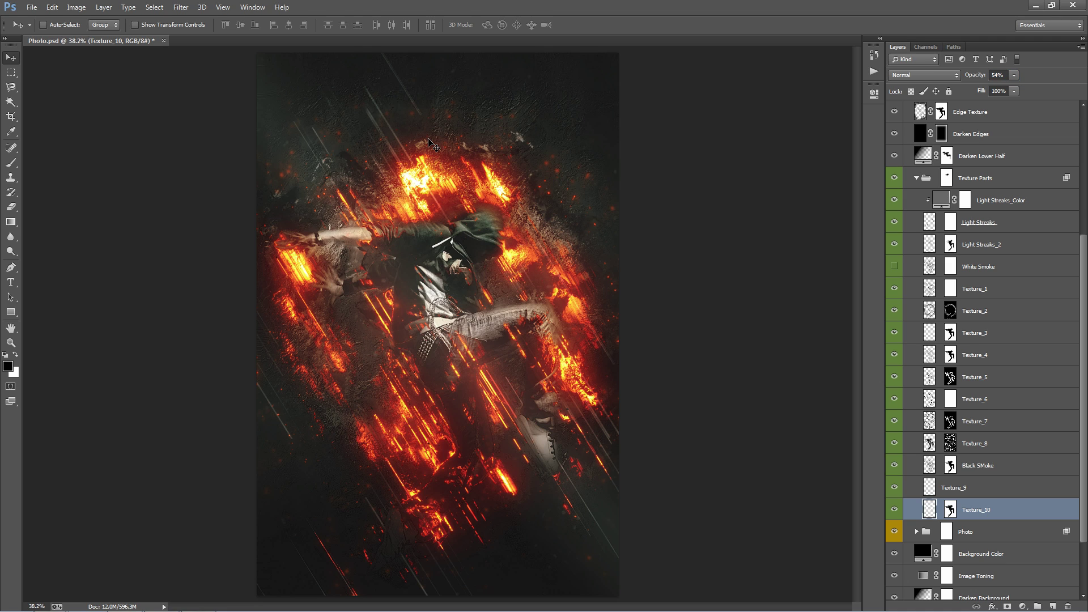
Select the White Smoke layer in the Texture Parts group and make it visible.
scroll(1049, 391, "up", 3)
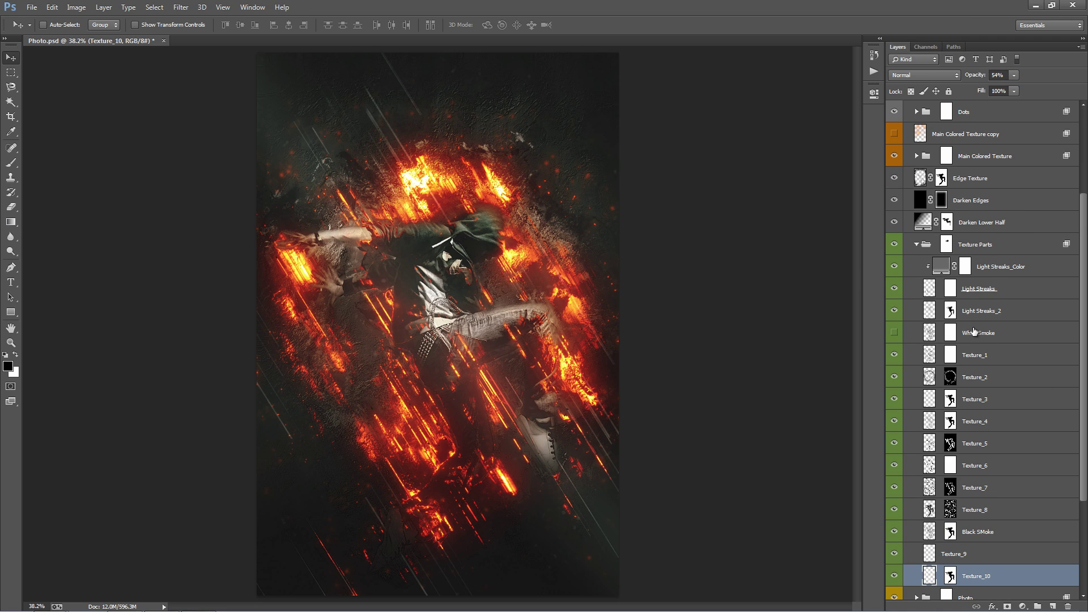
left_click(1007, 270)
left_click(1000, 333)
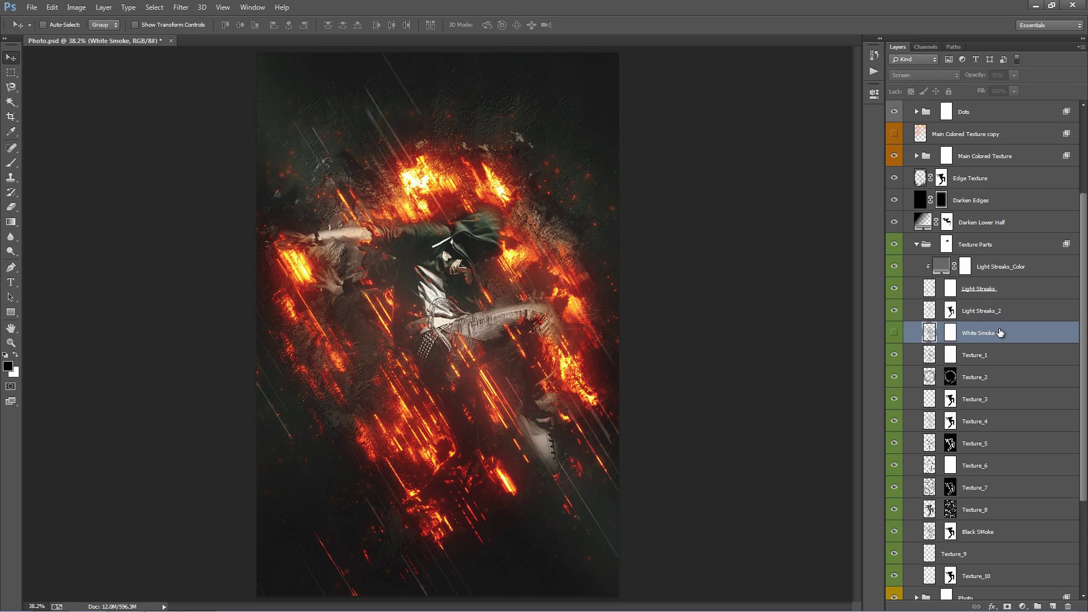
left_click(894, 335)
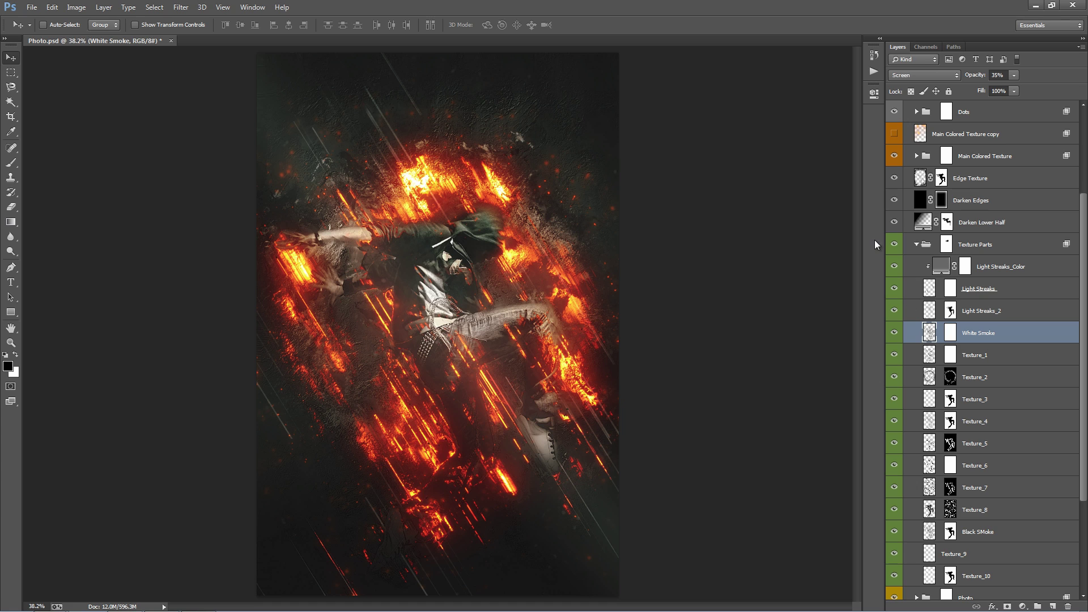
Enlarge the White Smoke layer around its center to about 164% beyond the canvas edges with Free Transform.
key("ctrl+minus")
key("ctrl+minus")
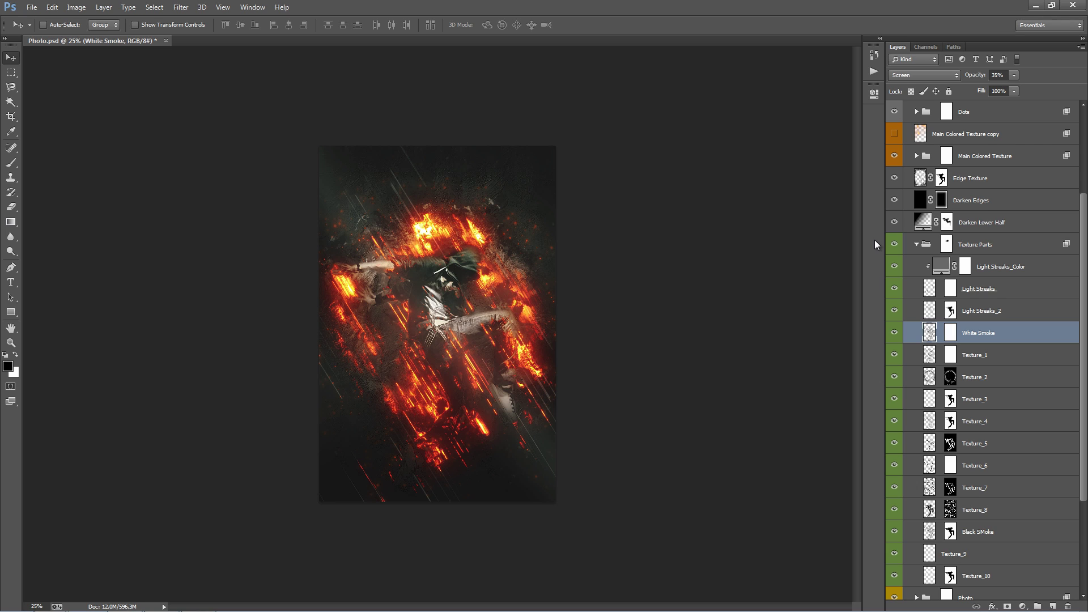
key("ctrl+t")
key("ctrl+minus")
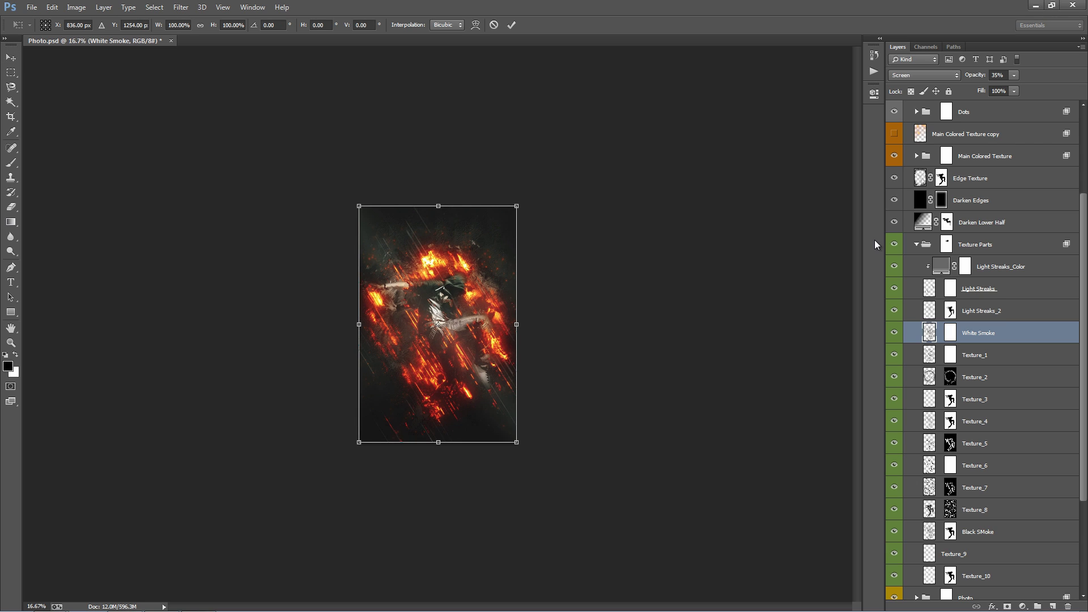
left_click_drag(522, 195, 567, 129)
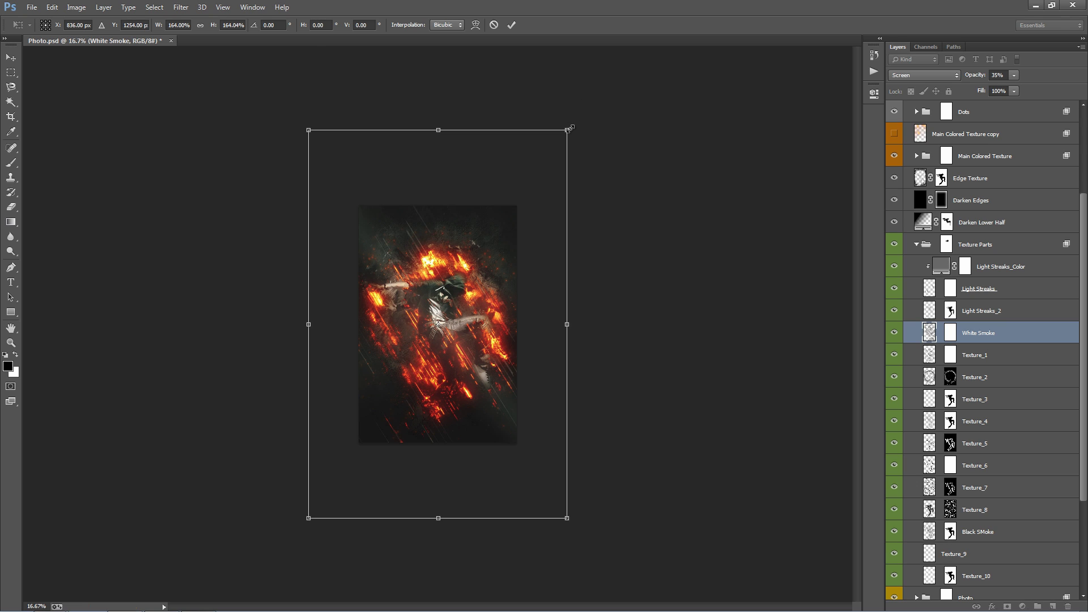
key("Return")
key("ctrl+0")
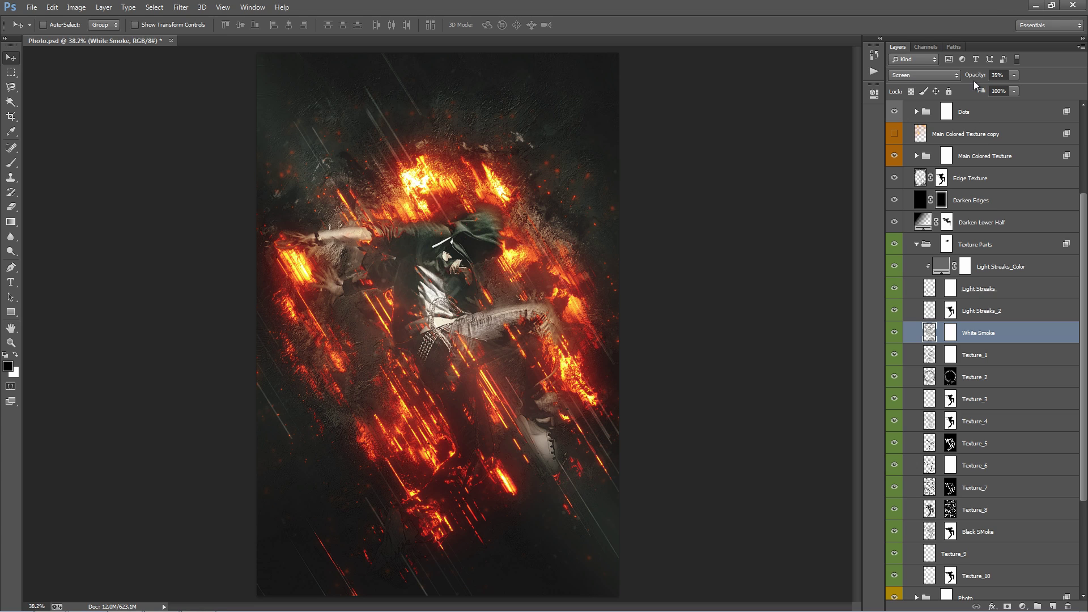
Raise the White Smoke layer's opacity to 90% and reposition the smoke around the dancer.
left_click_drag(974, 81, 1002, 81)
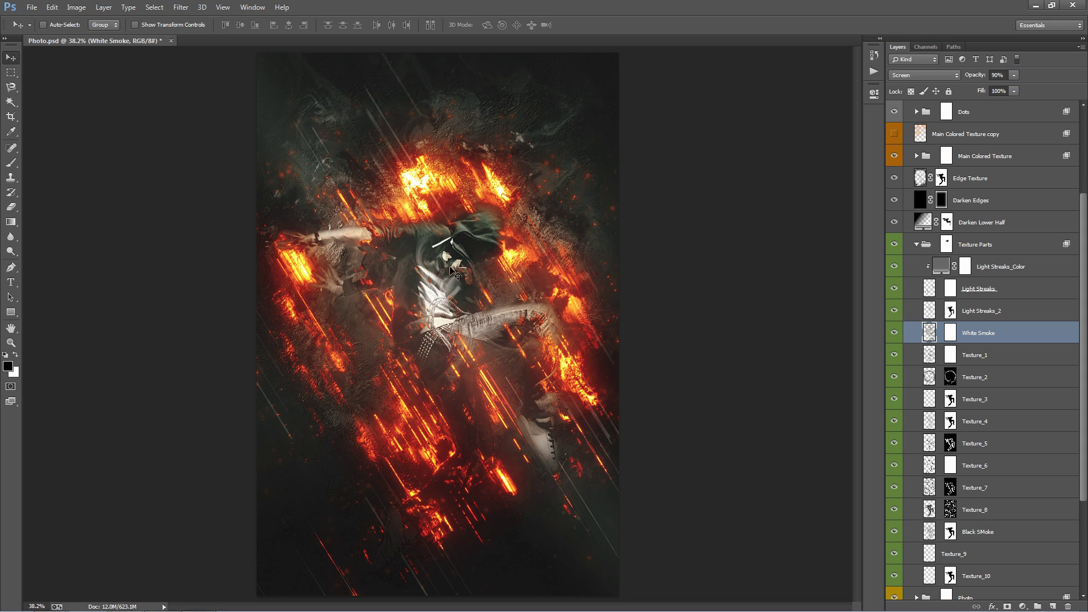
left_click_drag(451, 272, 457, 294)
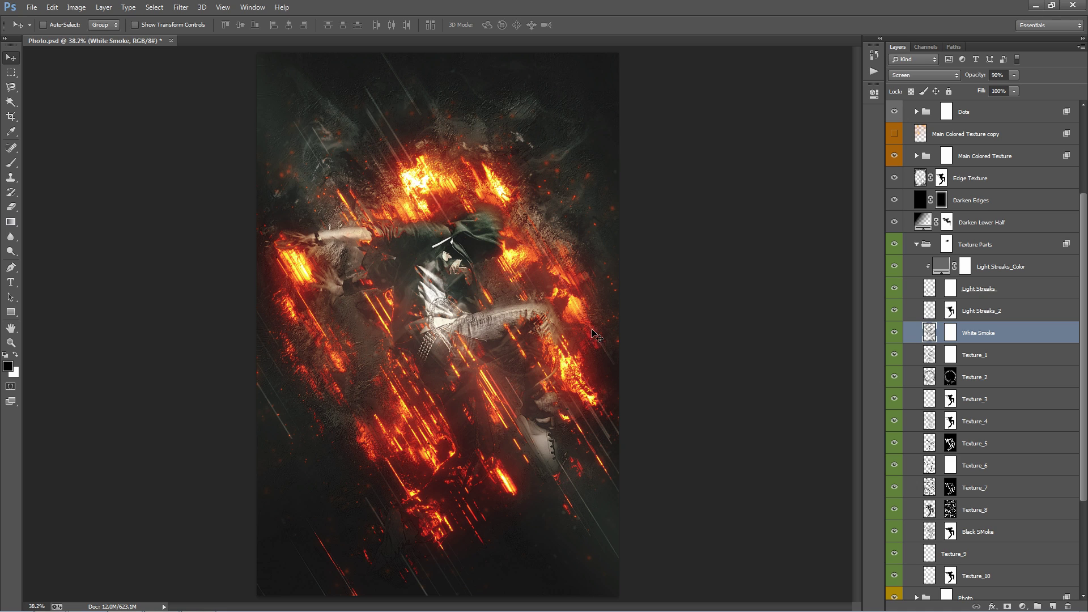
left_click_drag(576, 317, 580, 316)
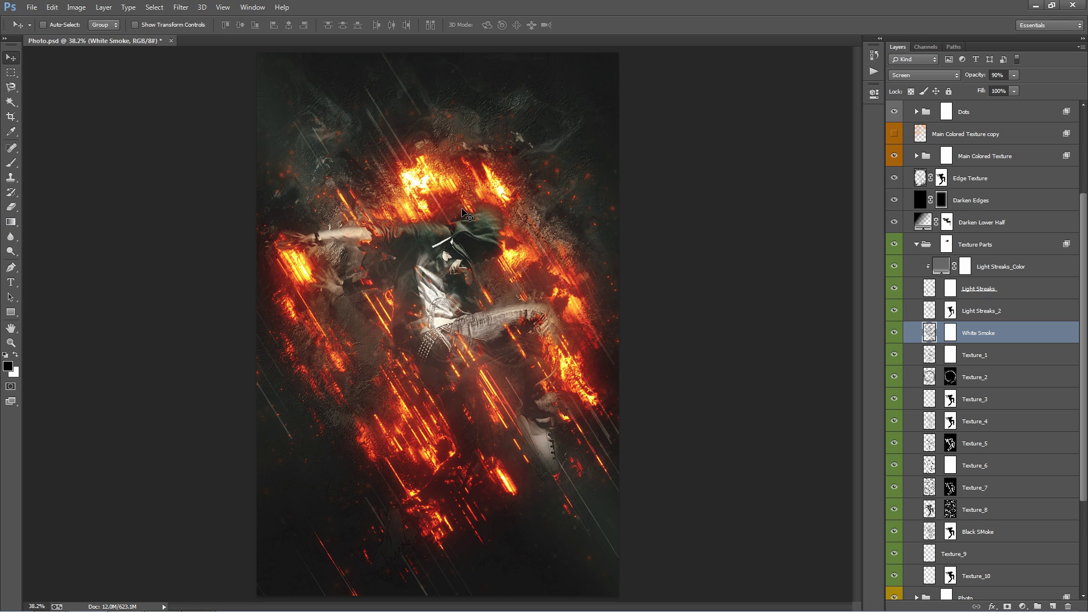
Try red (ff0000), bright green (00ff2a) and white (ffffff) as the fill color of the Light Streaks_Color layer.
double_click(940, 268)
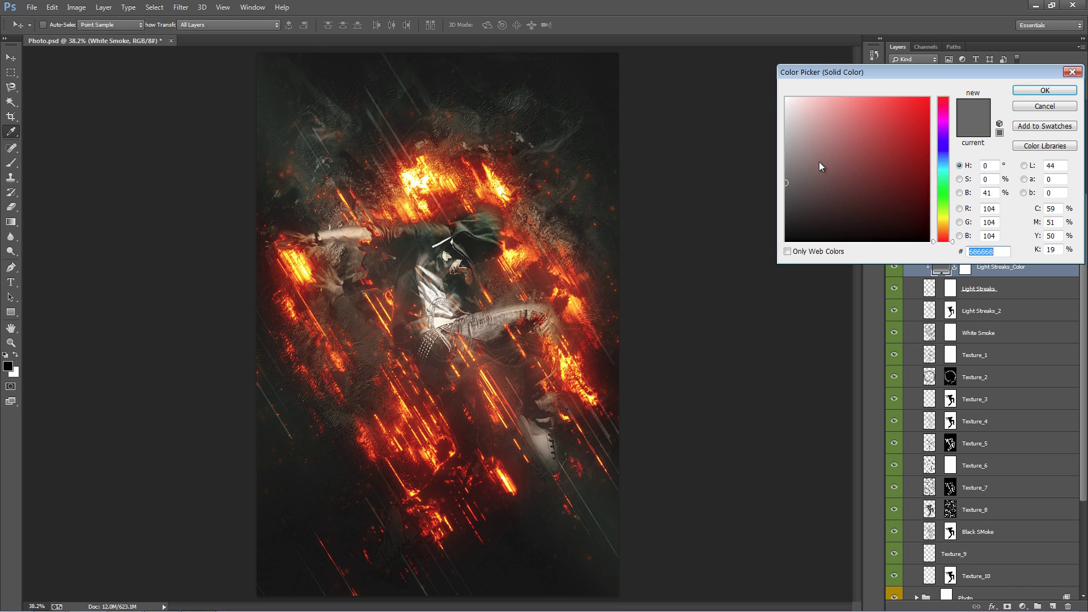
type("ff0000")
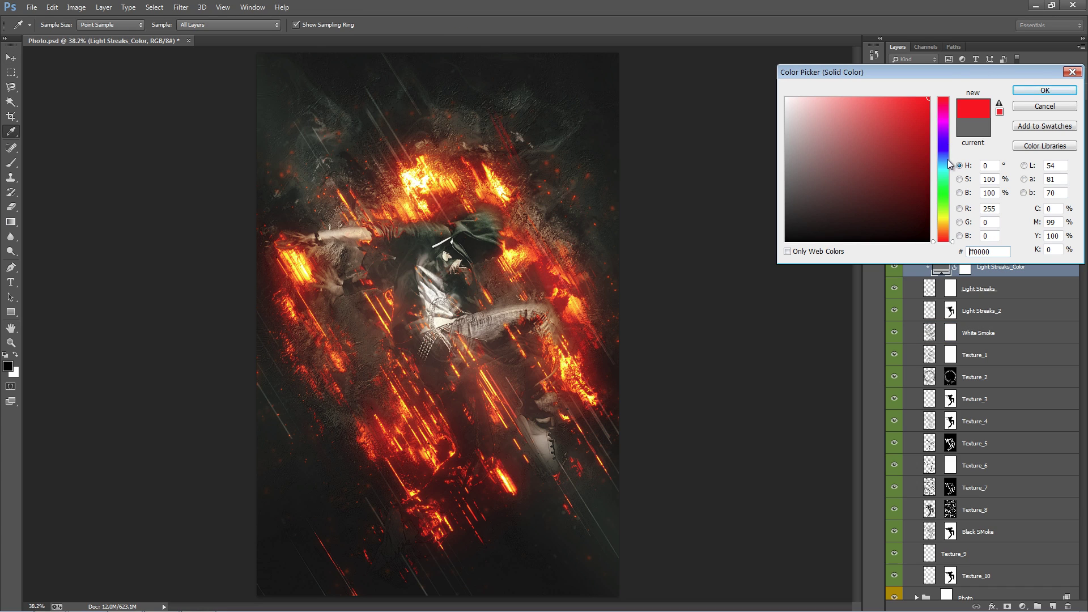
left_click_drag(856, 128, 734, 37)
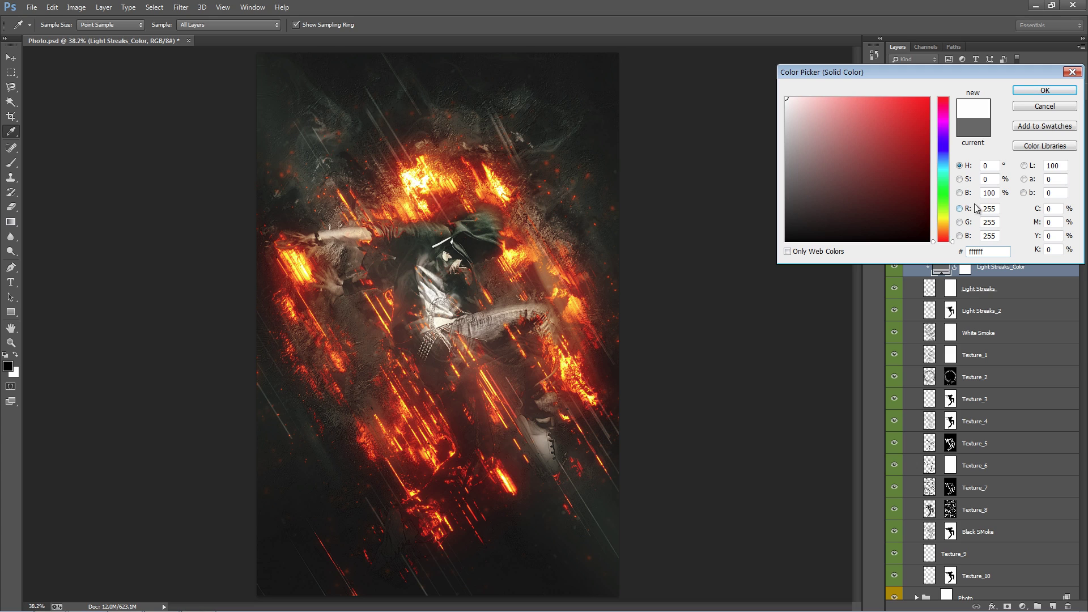
left_click(946, 190)
left_click_drag(897, 199, 928, 98)
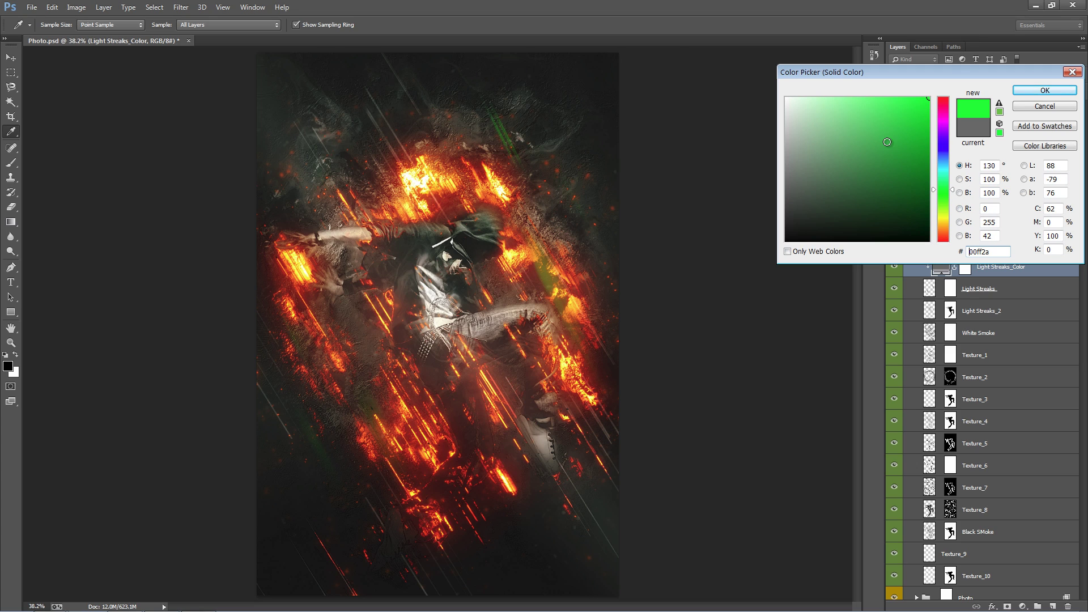
left_click(787, 99)
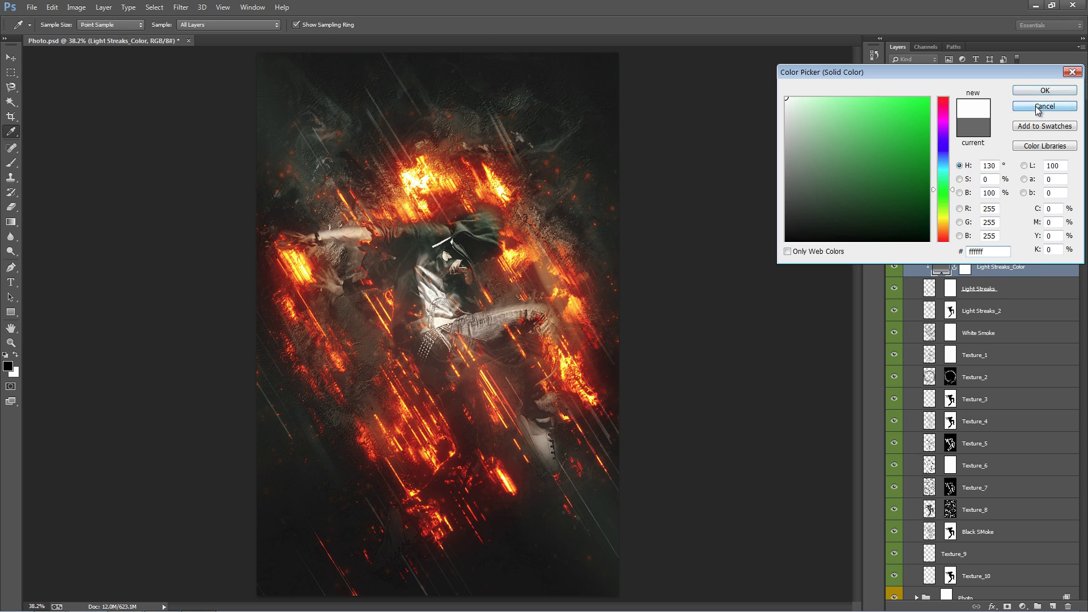
left_click(1044, 90)
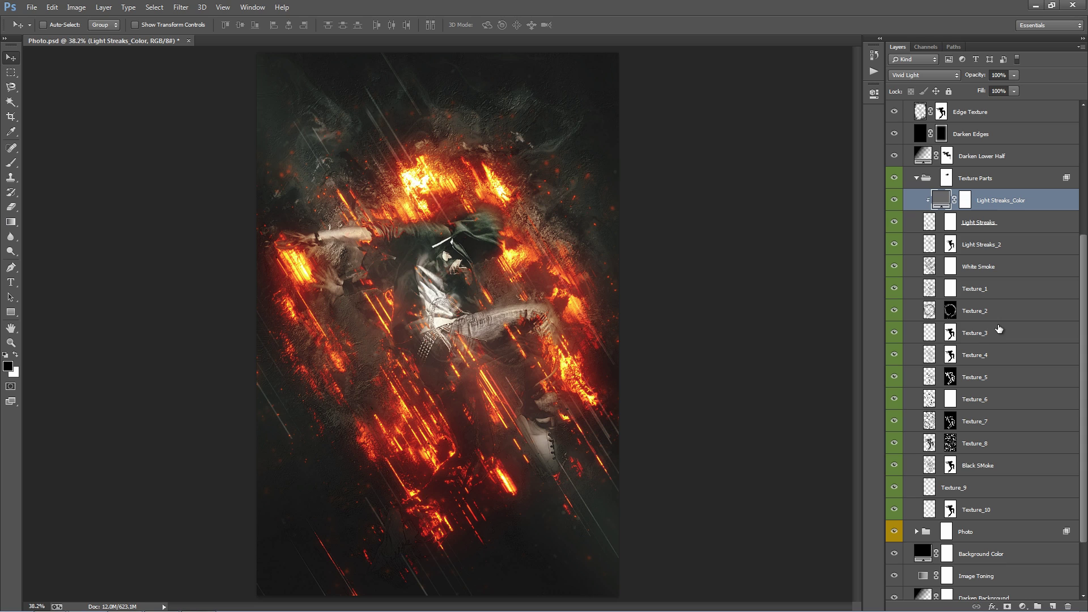
Review the Texture_2 to Texture_5 layers by selecting each in turn.
left_click(999, 328)
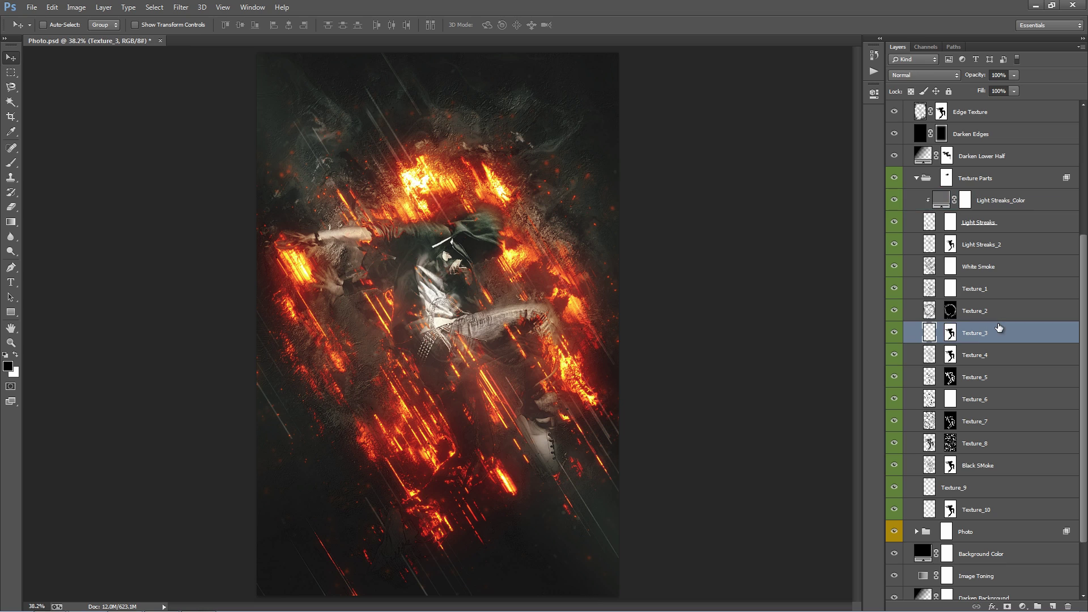
left_click(998, 315)
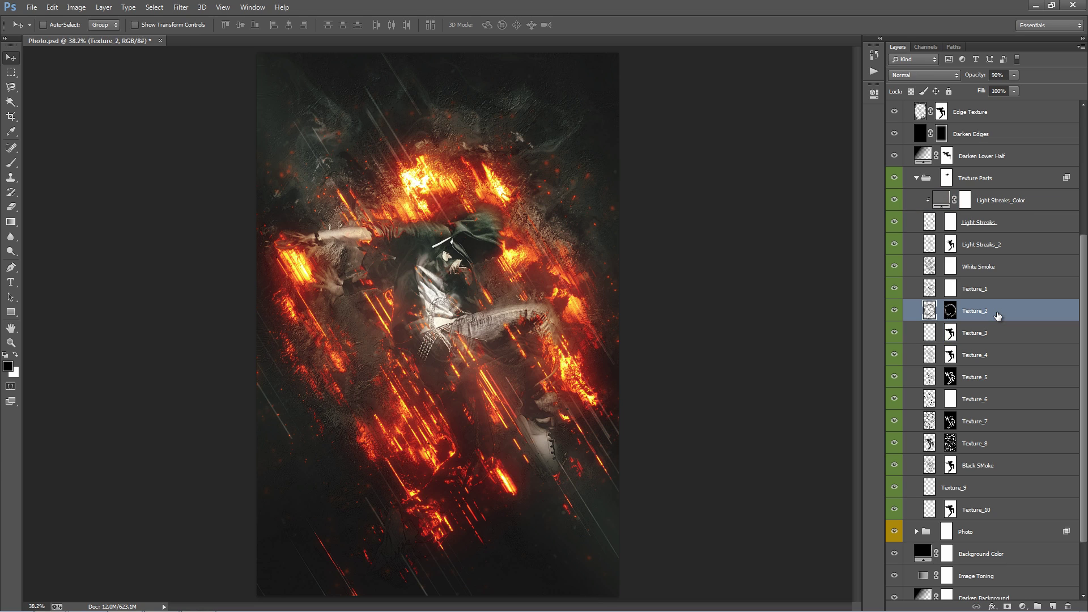
left_click(980, 341)
left_click(976, 361)
left_click(975, 379)
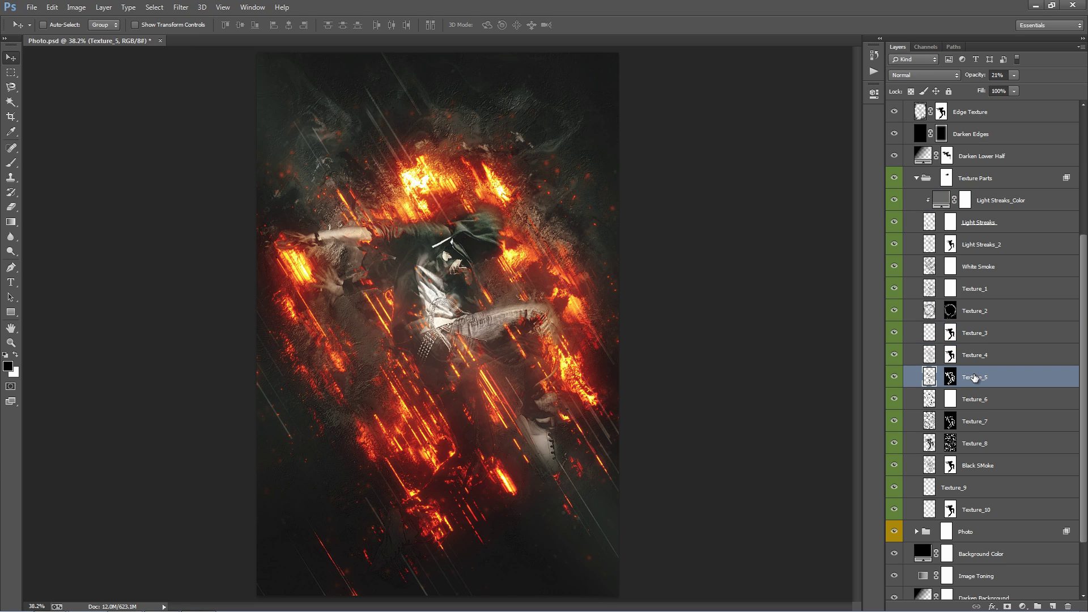
Compare the Texture_2 and Texture_3 layers with their masks temporarily disabled and enabled.
left_click(981, 314)
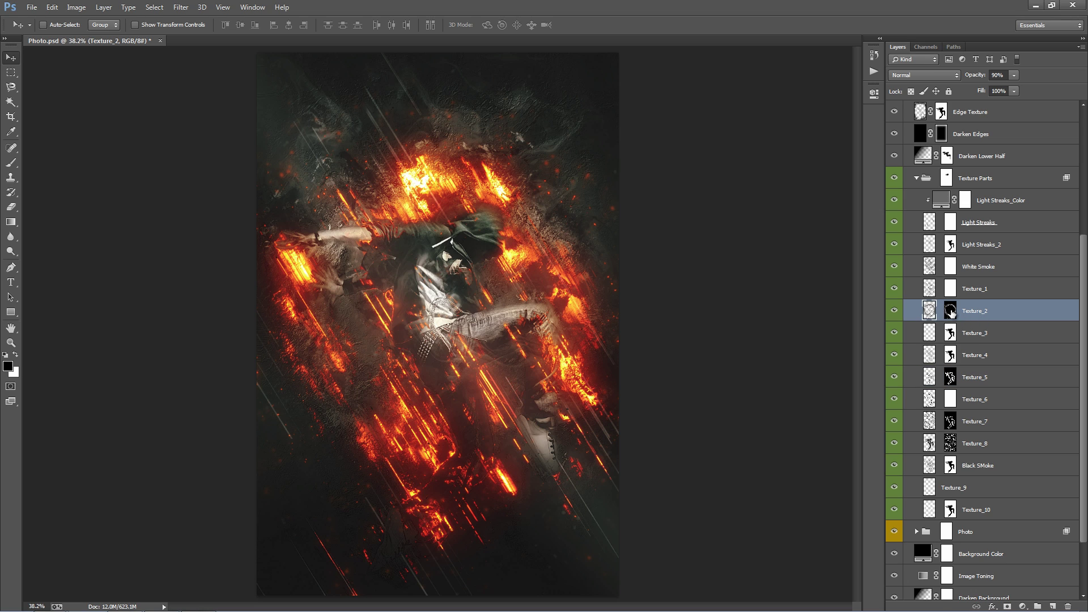
left_click(951, 310, "shift")
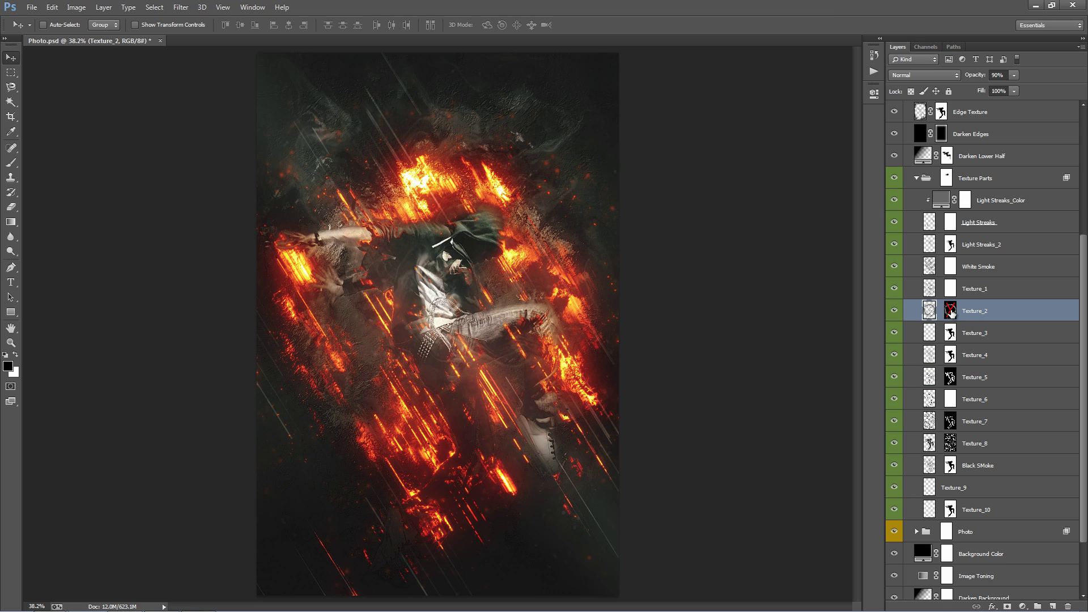
left_click(950, 311, "shift")
left_click(951, 310, "shift")
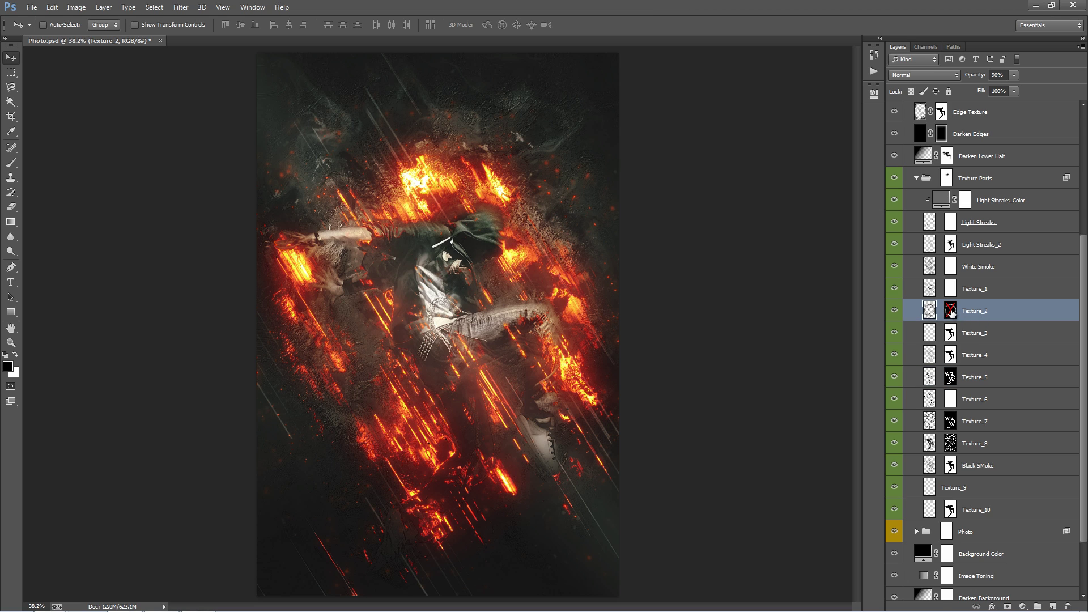
left_click(951, 311, "shift")
left_click(950, 334, "shift")
left_click(950, 333, "shift")
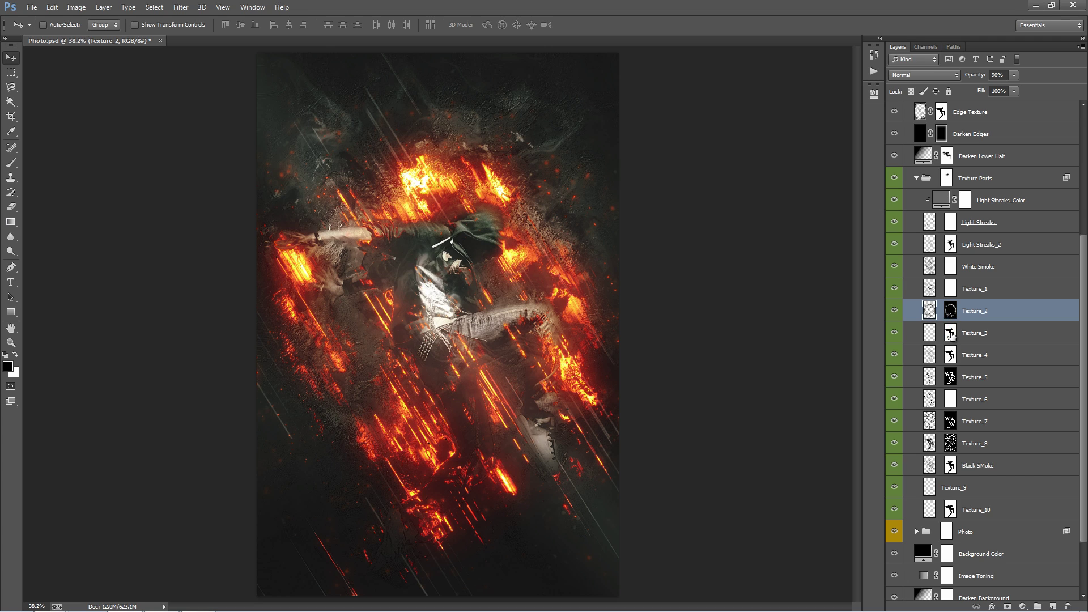
Compare the Texture_3 layer with its mask disabled and enabled, and collapse the Texture Parts group.
left_click(951, 333, "shift")
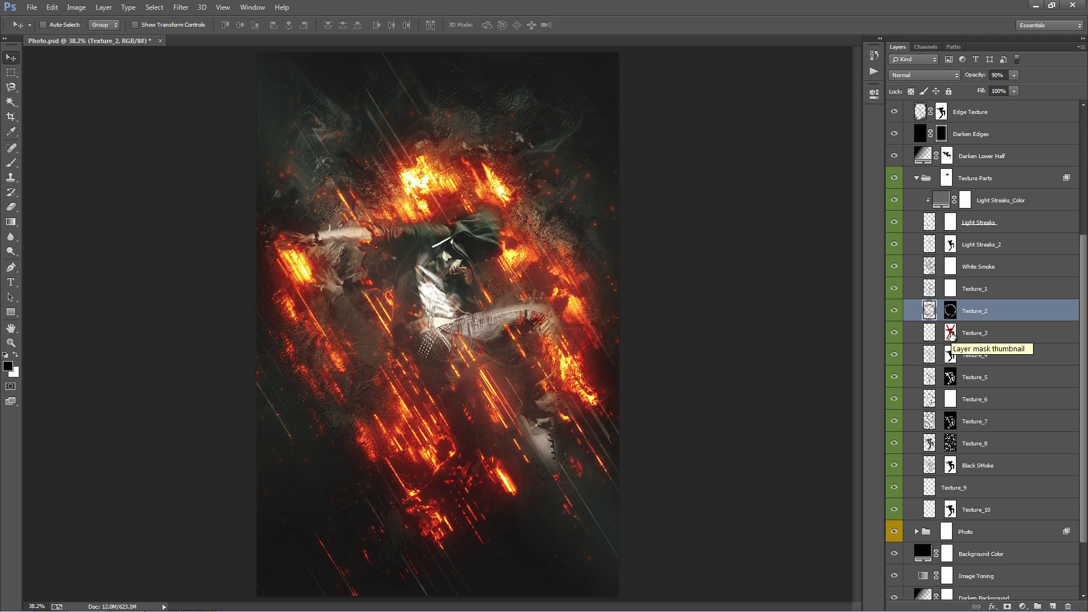
left_click(953, 335)
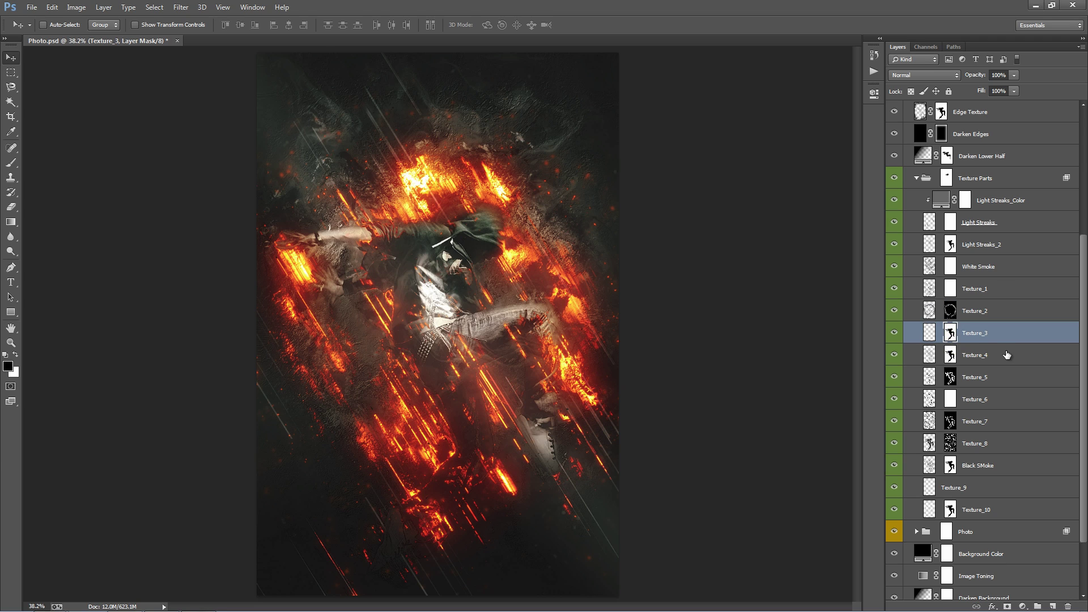
left_click(1007, 355)
scroll(970, 278, "up", 1)
left_click(994, 267)
left_click(917, 223)
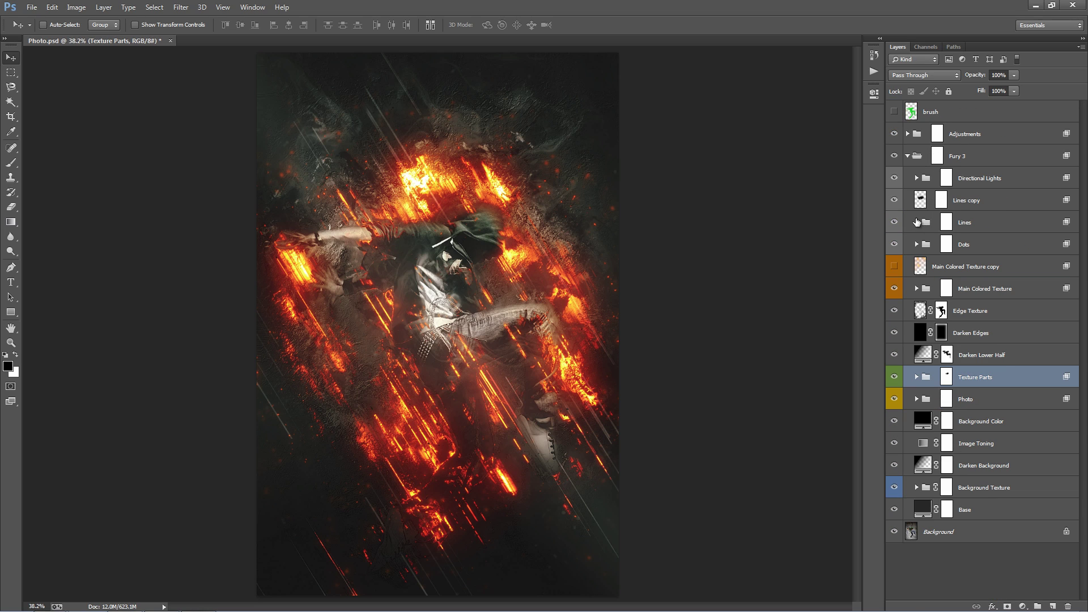
Compare the composition with the Photo group hidden and shown, leaving the group visible.
left_click(993, 404)
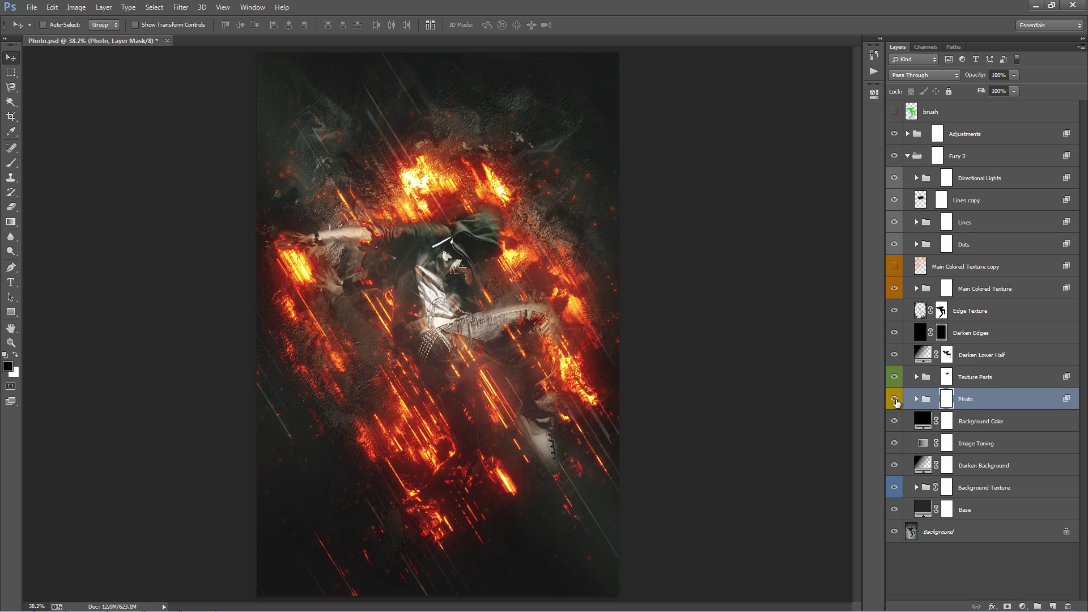
left_click(895, 399)
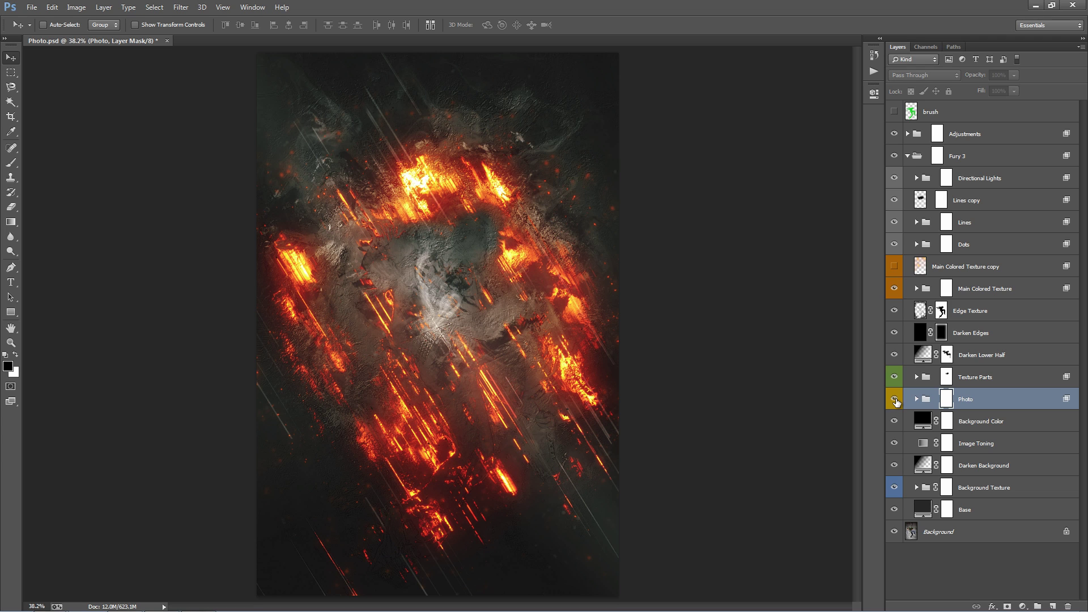
left_click(895, 400)
left_click(895, 400)
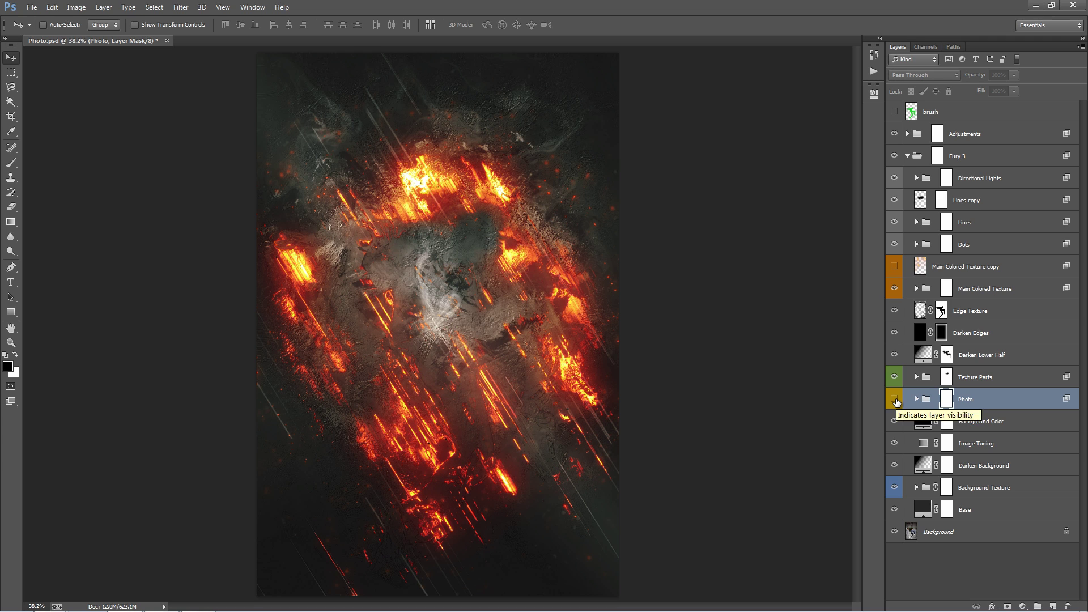
left_click(895, 399)
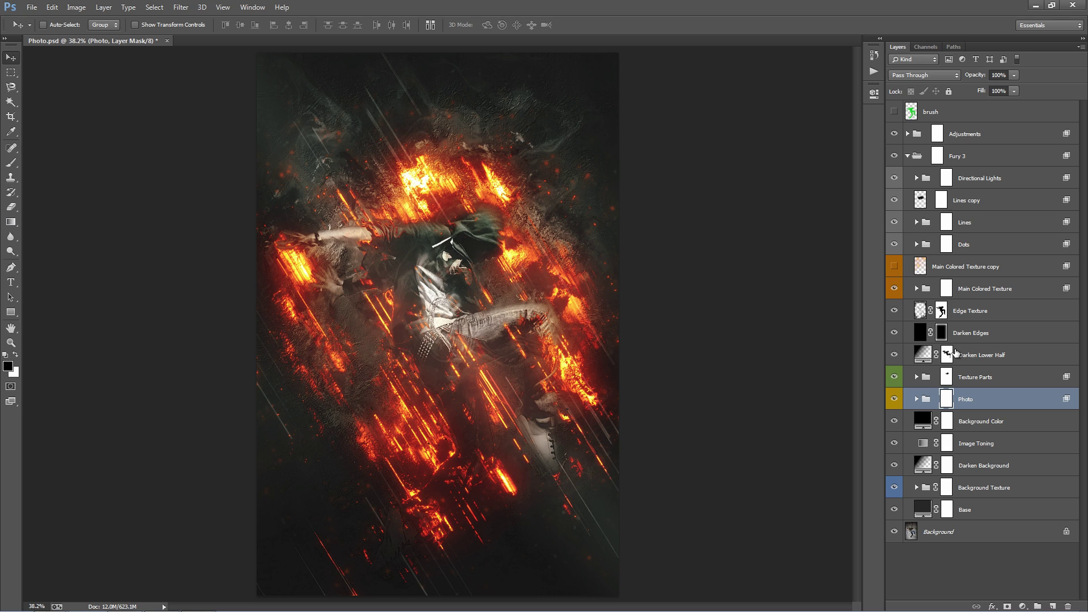
Expand the Photo group and compare the dancer with the Soft Photo Glow layer hidden and shown.
left_click(917, 399)
scroll(964, 391, "down", 2)
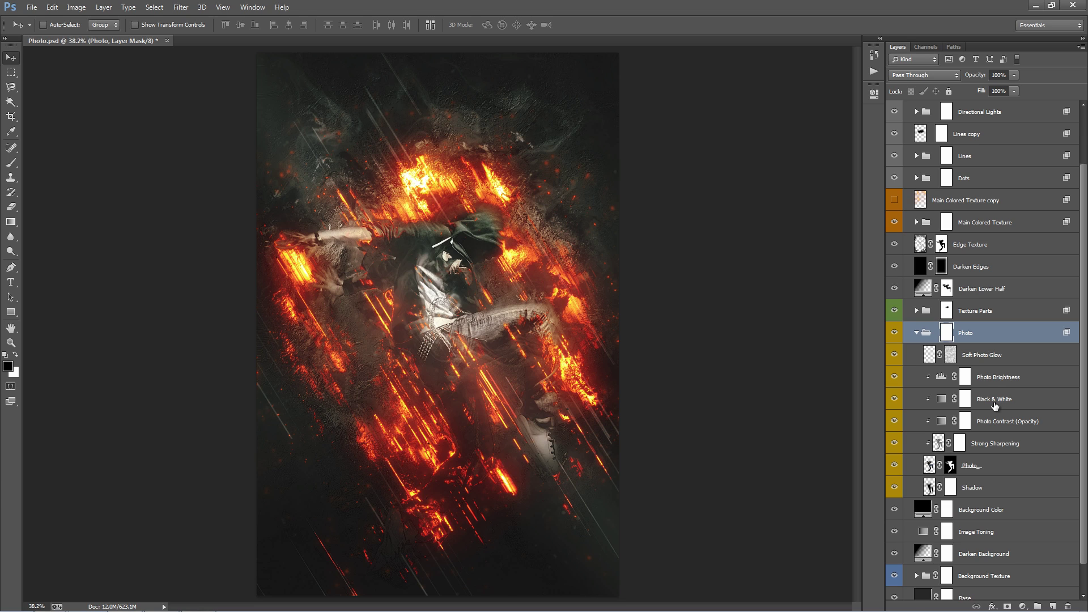
left_click(995, 356)
scroll(996, 374, "down", 1)
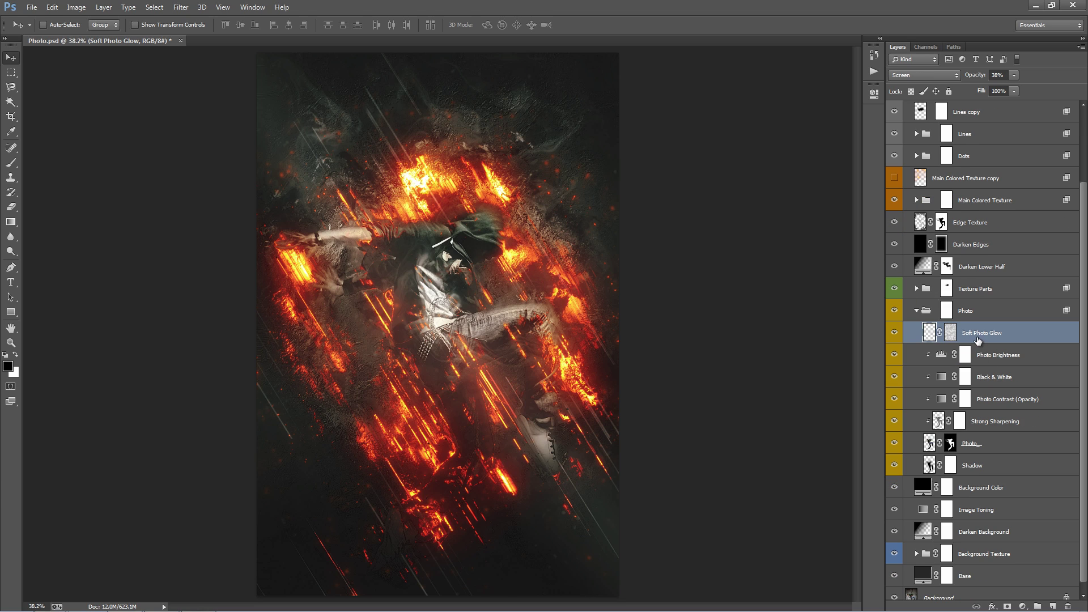
left_click(895, 334)
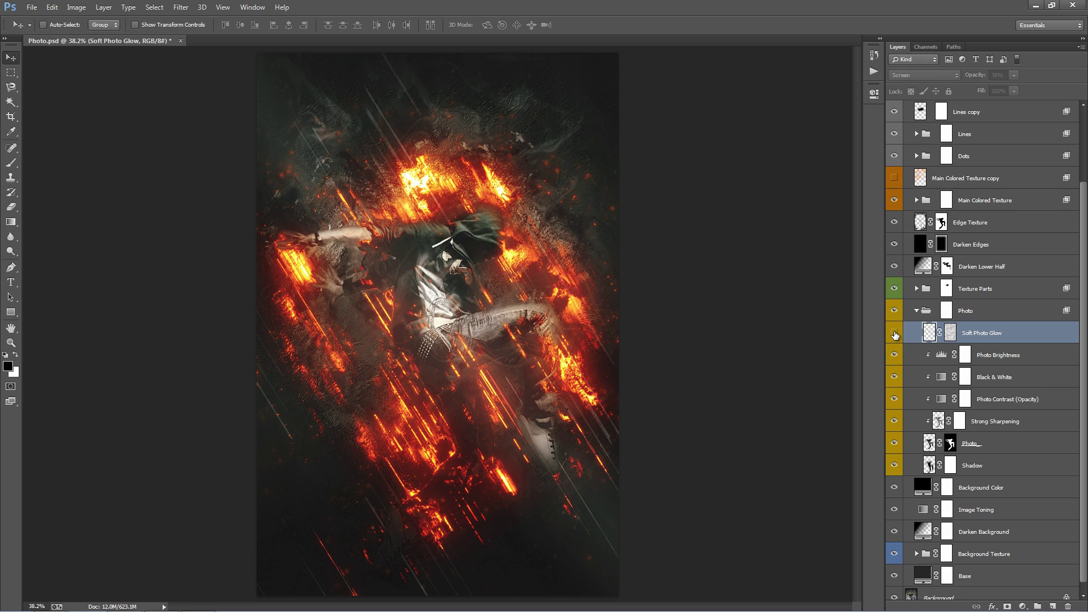
left_click(895, 334)
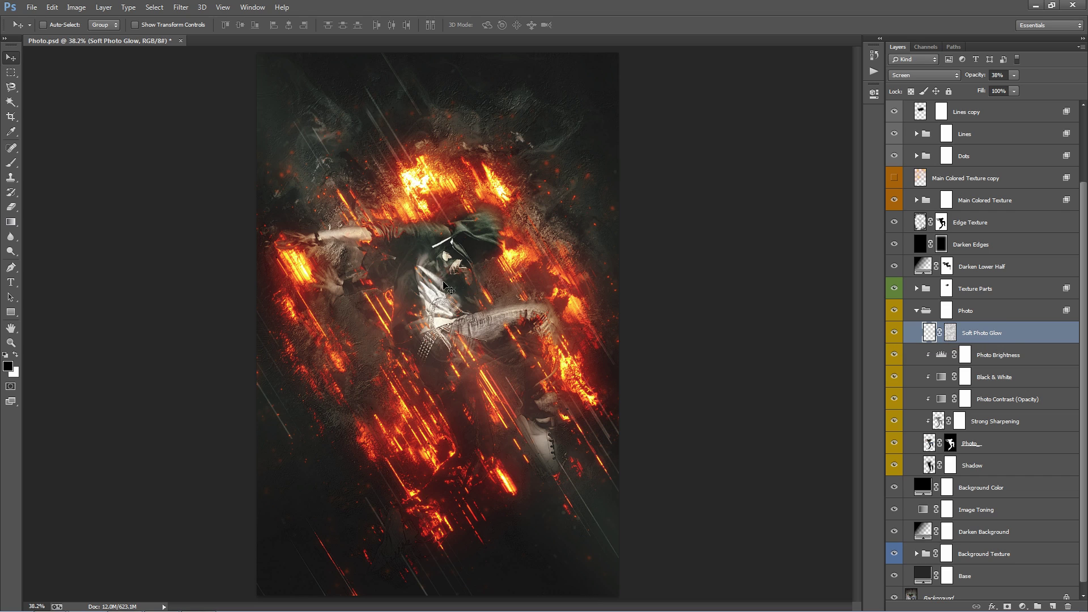
left_click(894, 333)
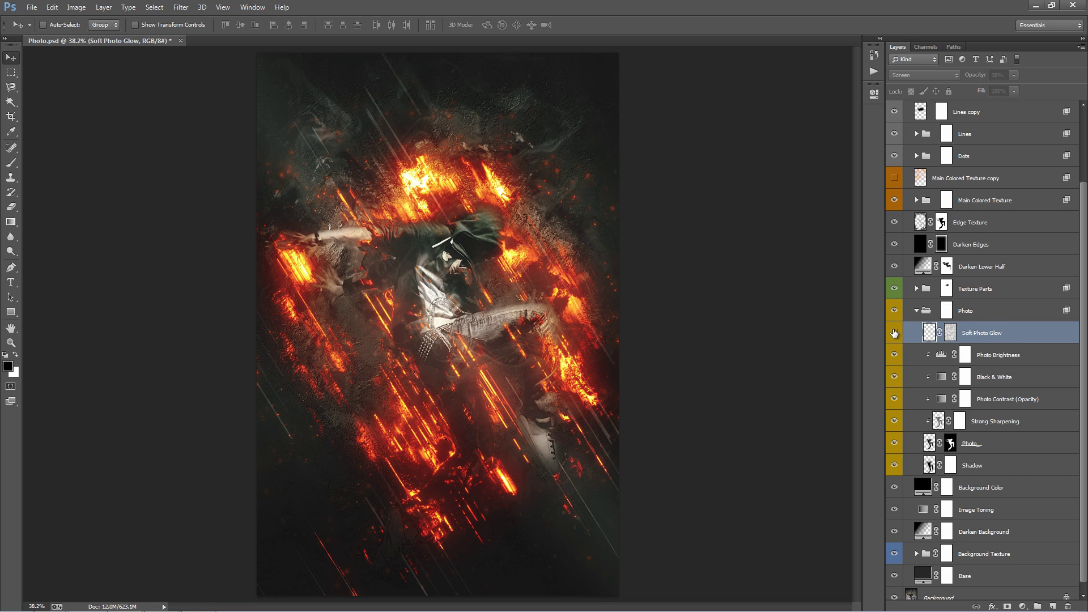
left_click(895, 334)
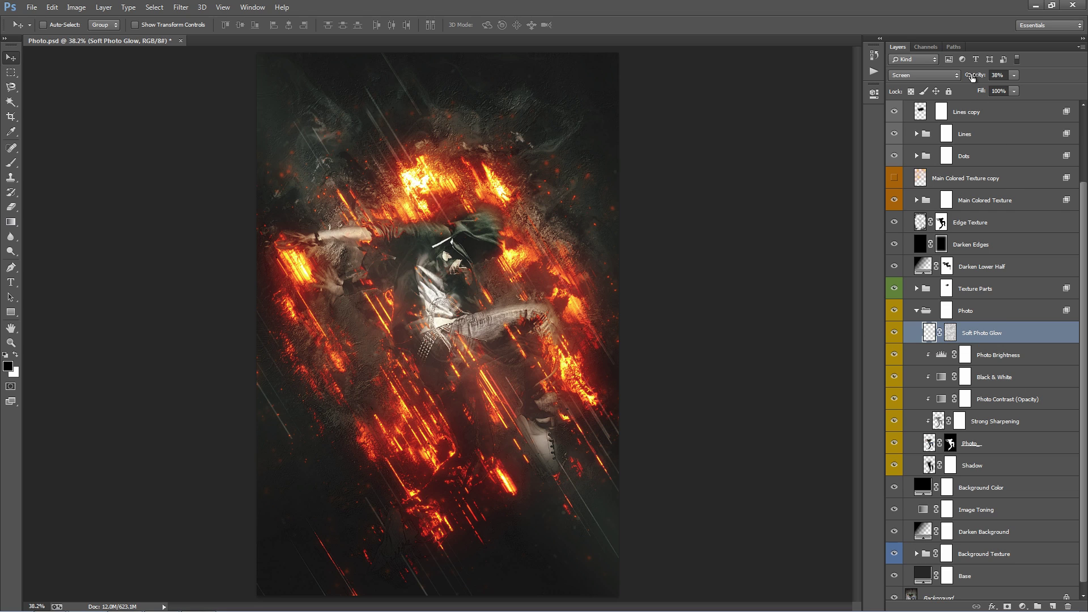
Raise the Soft Photo Glow layer's opacity to 100%.
left_click_drag(973, 77, 1008, 78)
key("ctrl+z")
key("ctrl+z")
Try a duplicate of the Soft Photo Glow layer, undo it, and hide the original glow layer.
key("ctrl+j")
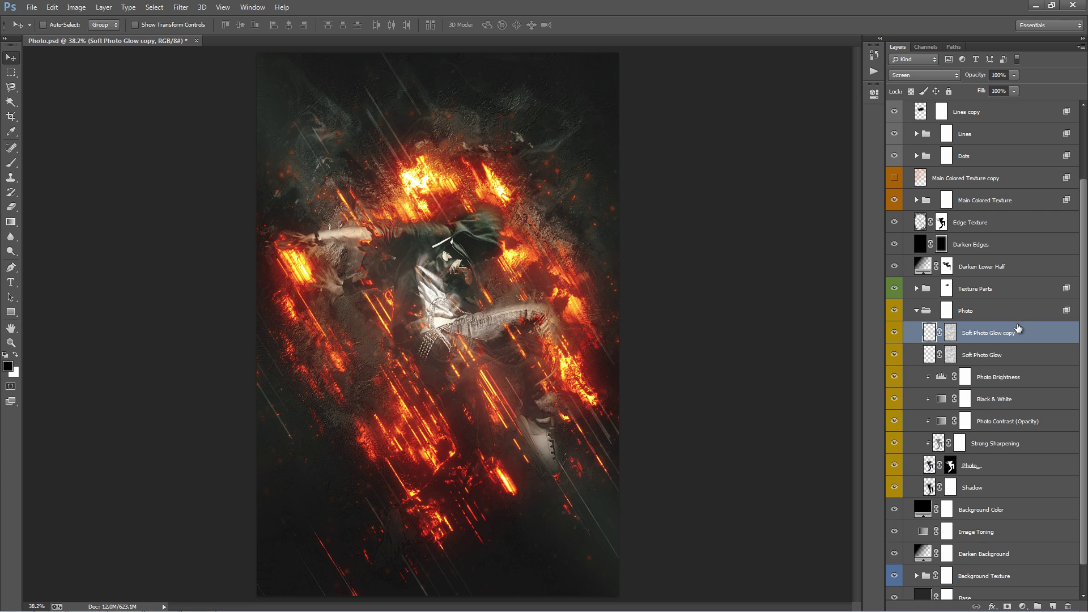
key("ctrl+z")
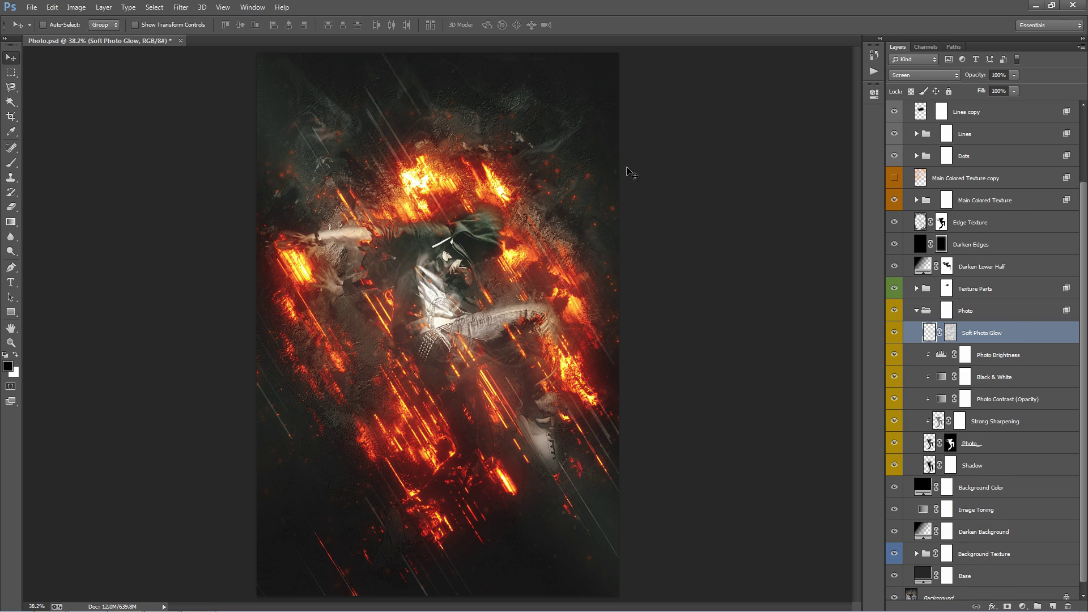
left_click(896, 334)
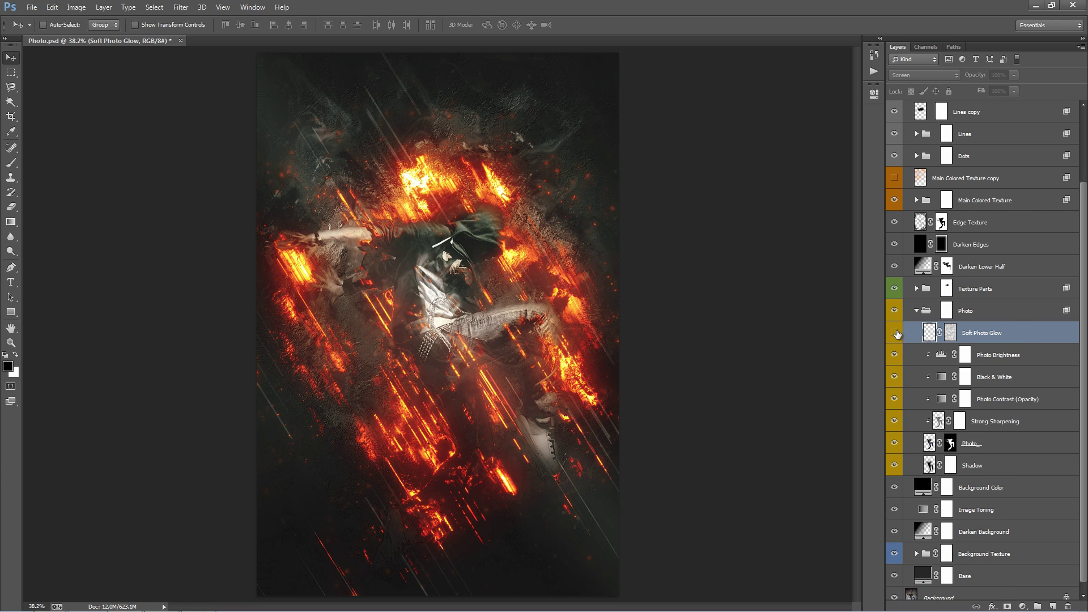
scroll(1006, 317, "down", 1)
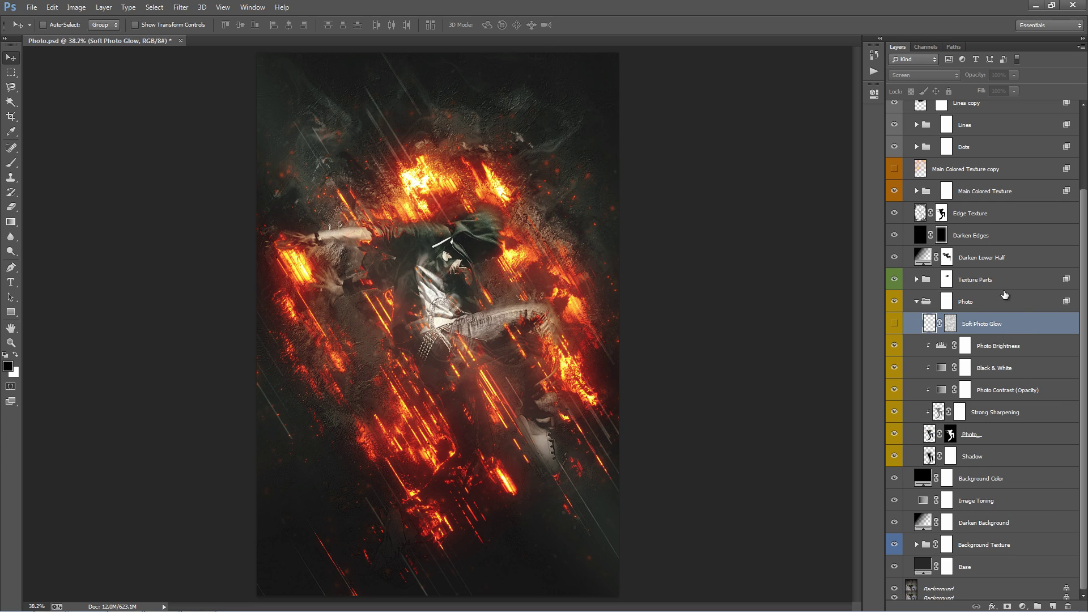
Review the Photo Brightness and Photo Contrast (Opacity) layers and compare the result with the Photo_ layer hidden and shown.
left_click(1012, 349)
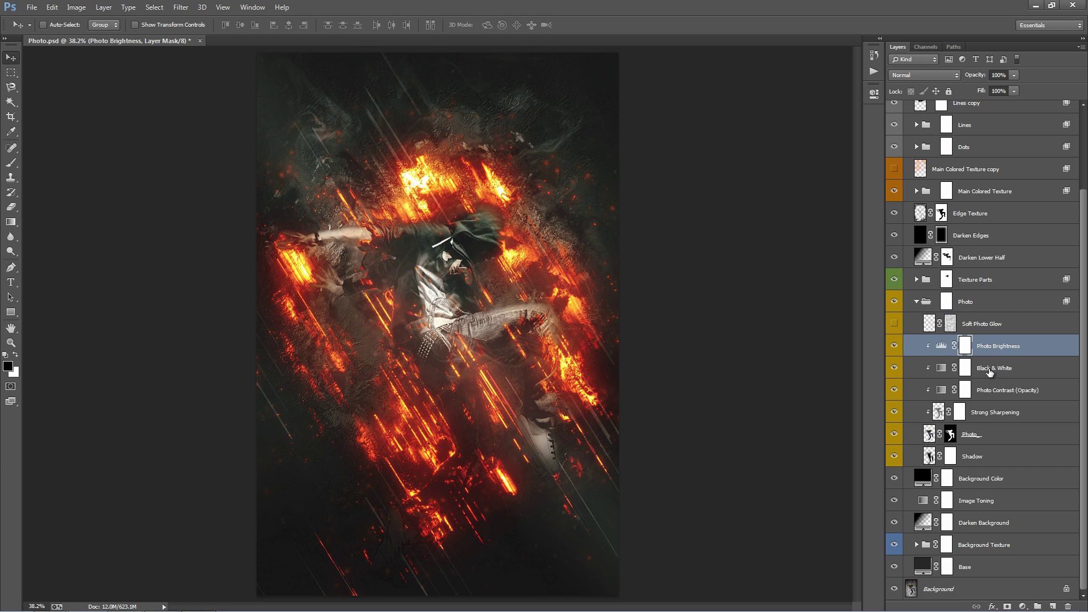
left_click(993, 388)
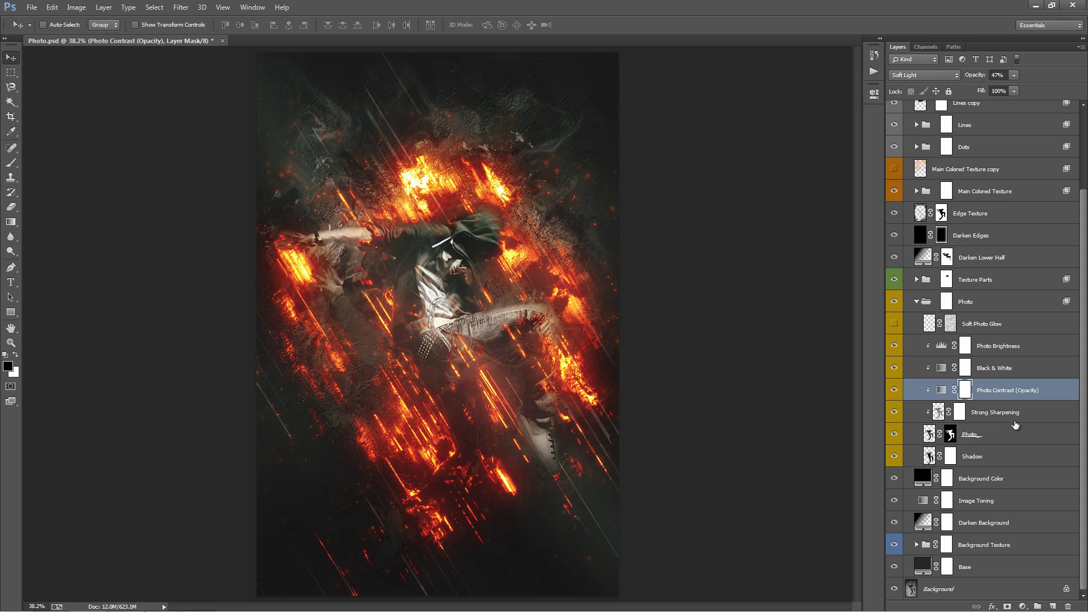
left_click(1002, 434)
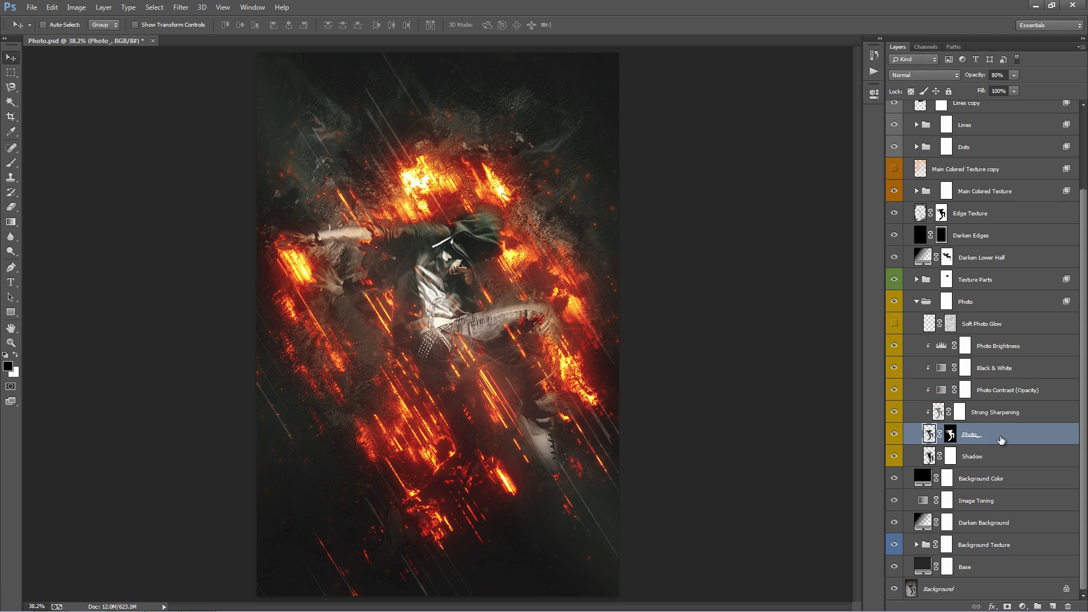
left_click(895, 435)
left_click(895, 434)
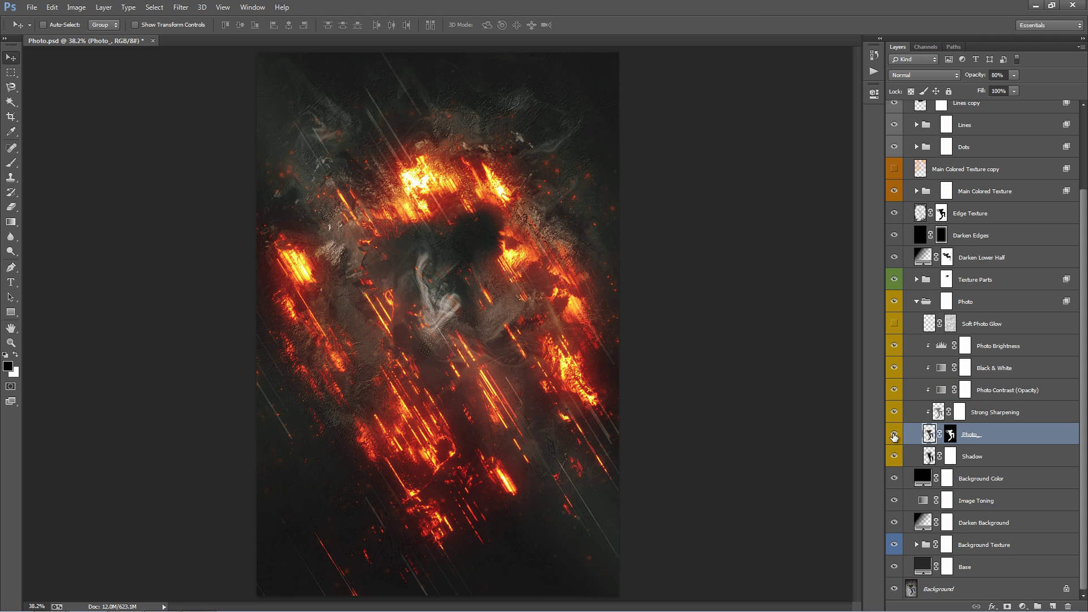
Review the four layers clipped to Photo_, from Strong Sharpening up to Photo Brightness, by selecting them together.
left_click(1004, 412)
left_click(1006, 390, "ctrl")
left_click(1010, 368, "ctrl")
left_click(1012, 346, "ctrl")
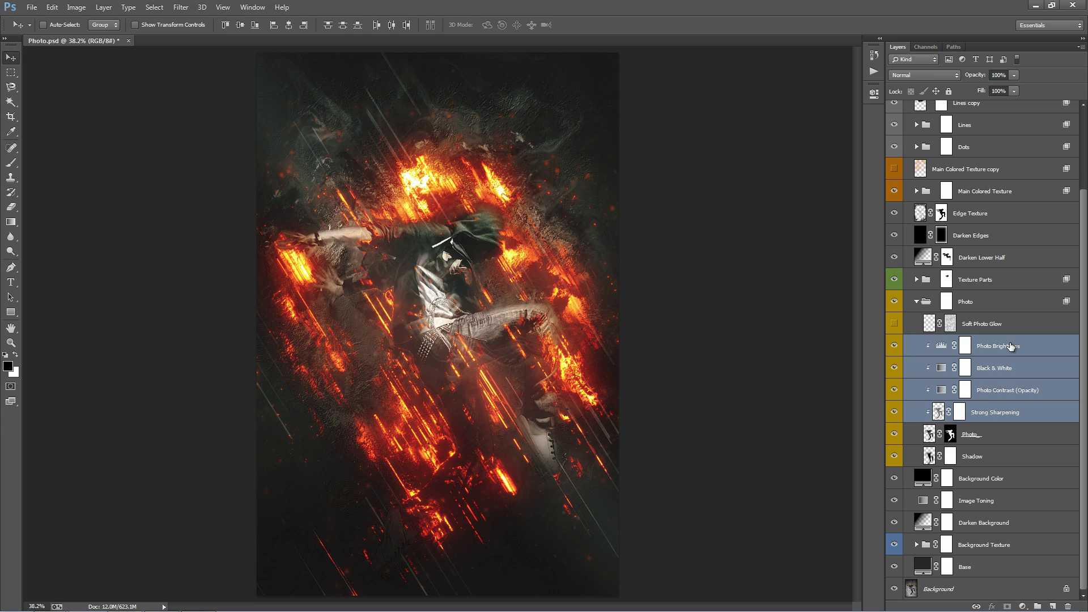
left_click(1013, 420)
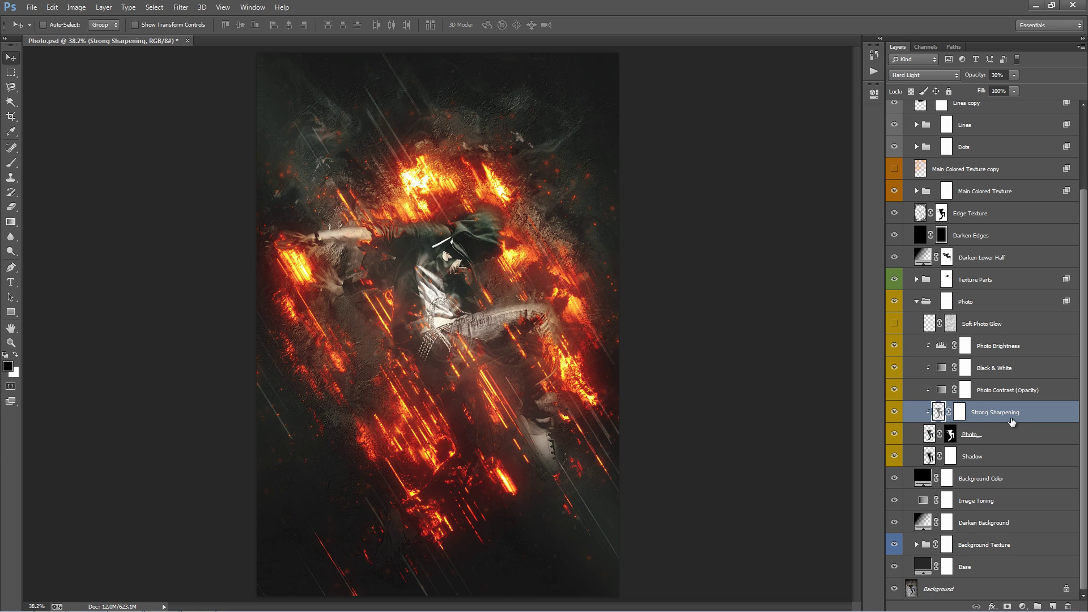
Try the highest and lowest opacity on the Black & White layer and settle on a partial value.
left_click(1001, 371)
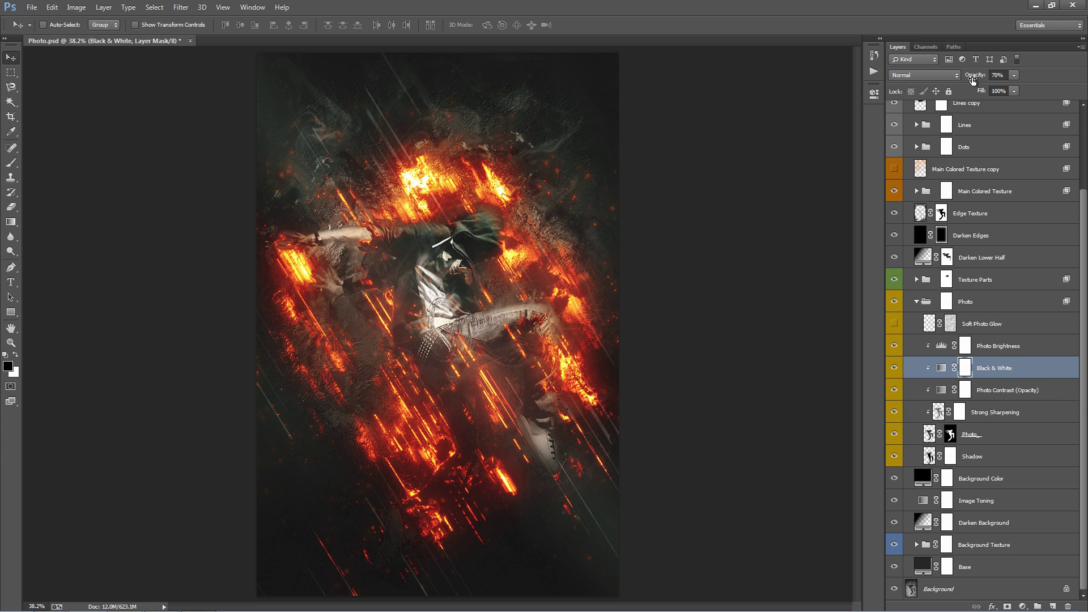
left_click_drag(974, 79, 1085, 98)
left_click_drag(977, 80, 41, 136)
left_click_drag(971, 76, 1003, 76)
left_click(972, 77)
Brighten the dancer by setting the Photo Brightness Levels white input to 184.
left_click(1019, 349)
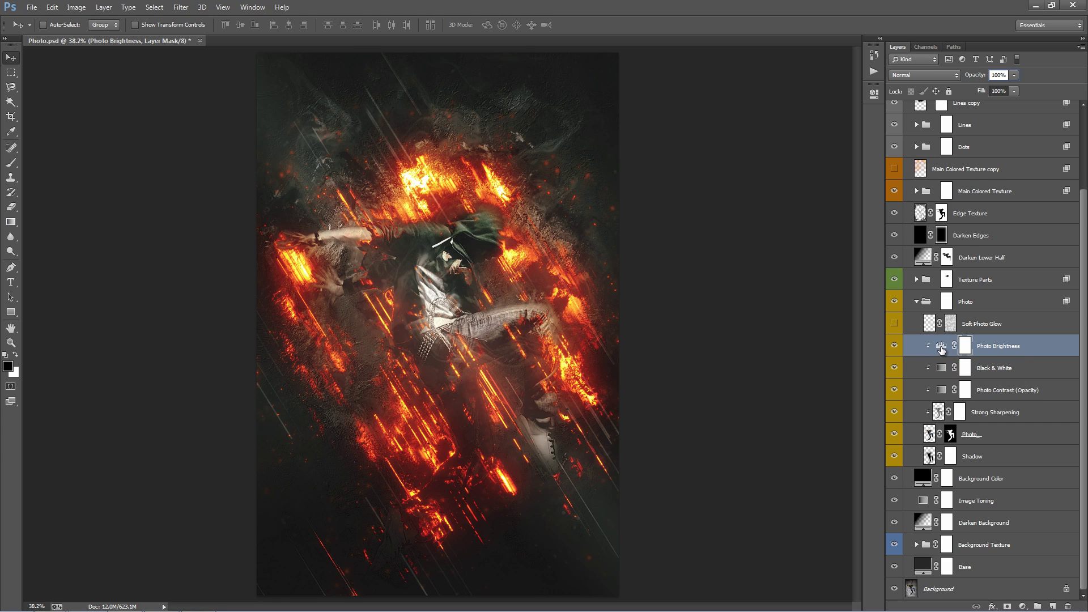
double_click(941, 347)
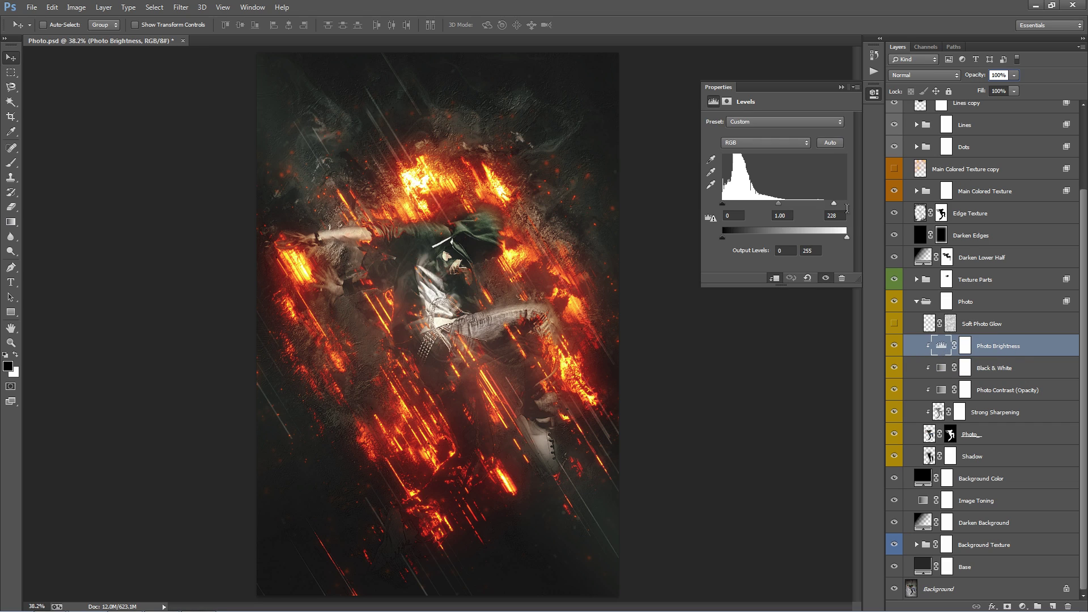
left_click_drag(847, 203, 809, 206)
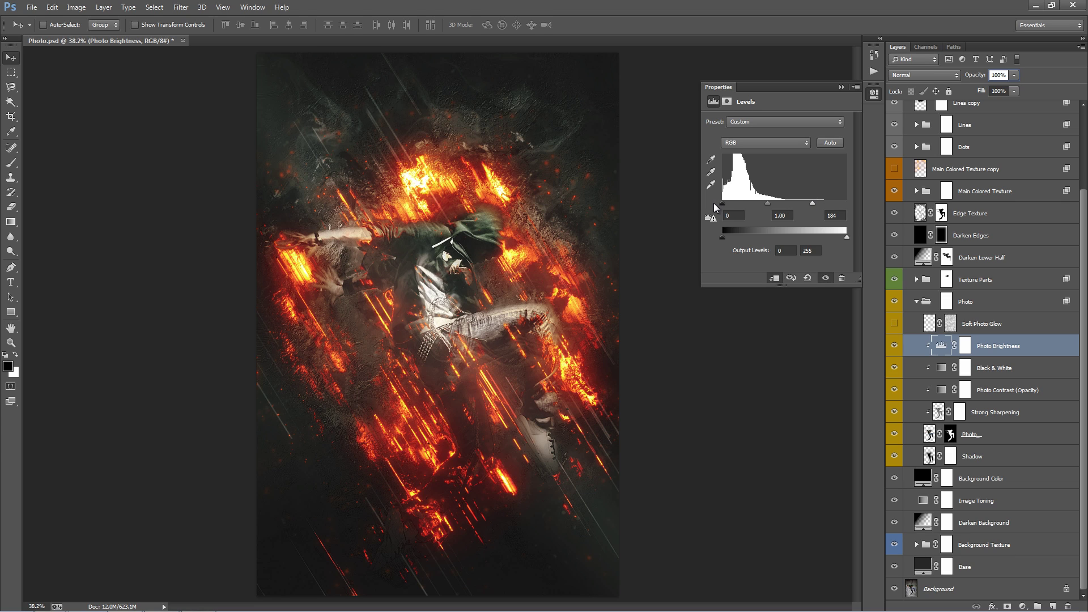
left_click(842, 87)
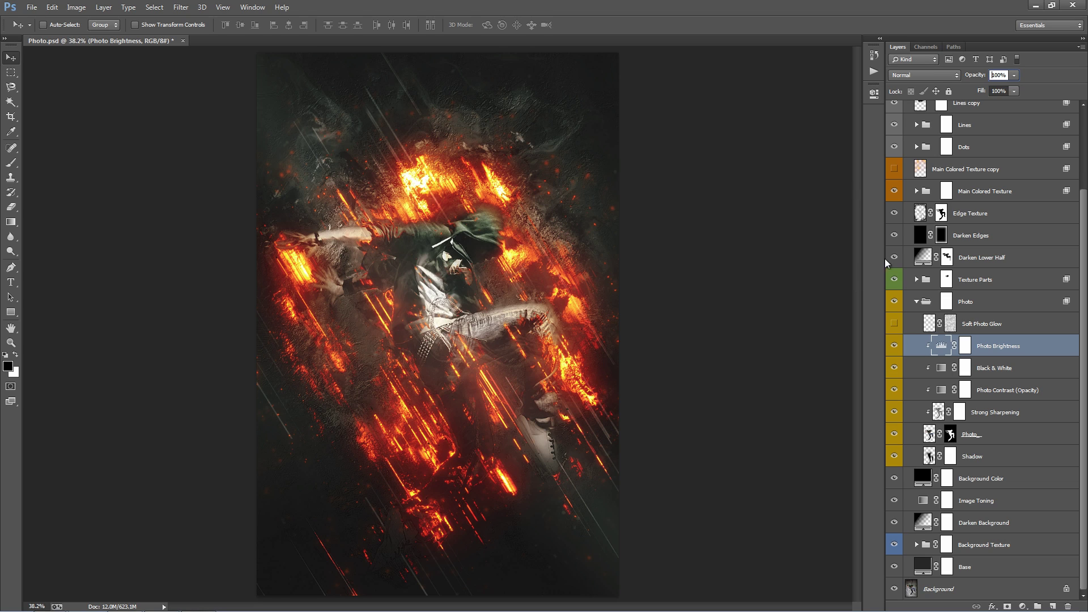
Try 100% and 0% opacity on the Photo Contrast (Opacity) layer and settle on 40%.
left_click(994, 391)
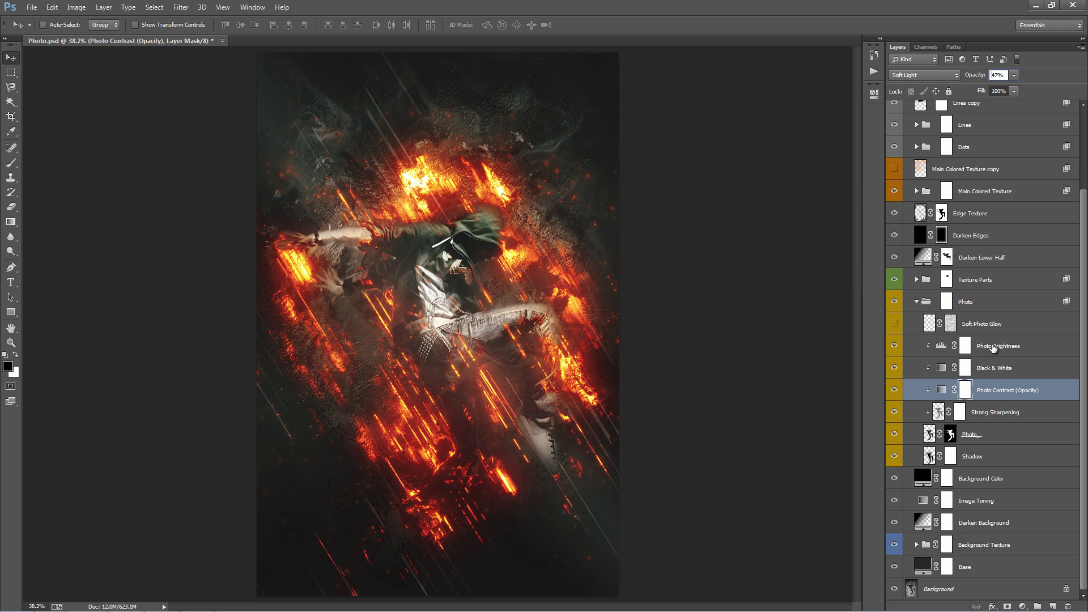
left_click(1022, 393)
left_click_drag(973, 77, 1085, 93)
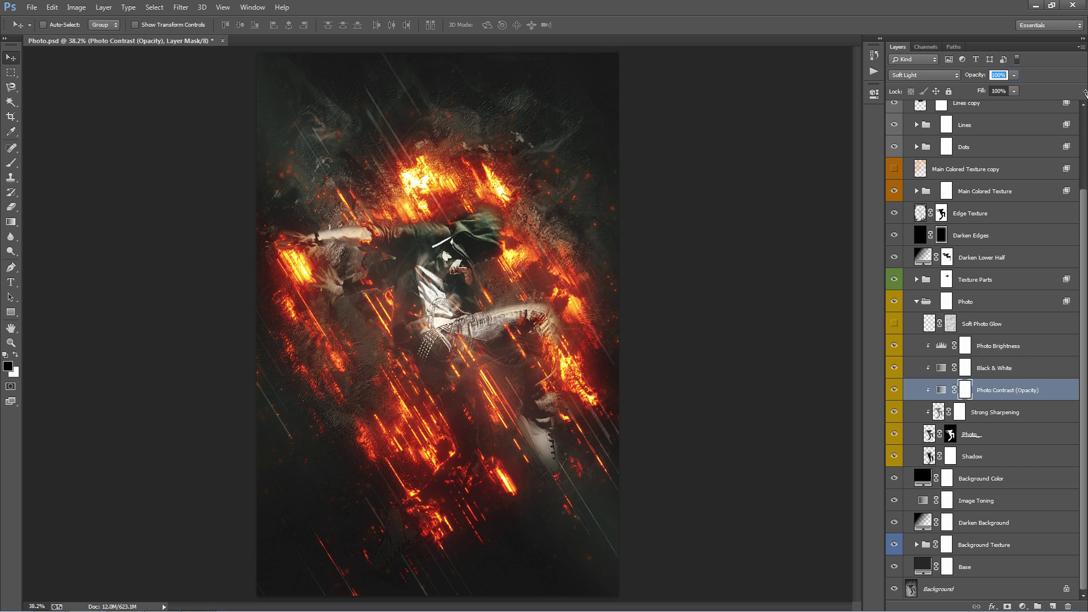
left_click_drag(1086, 92, 218, 136)
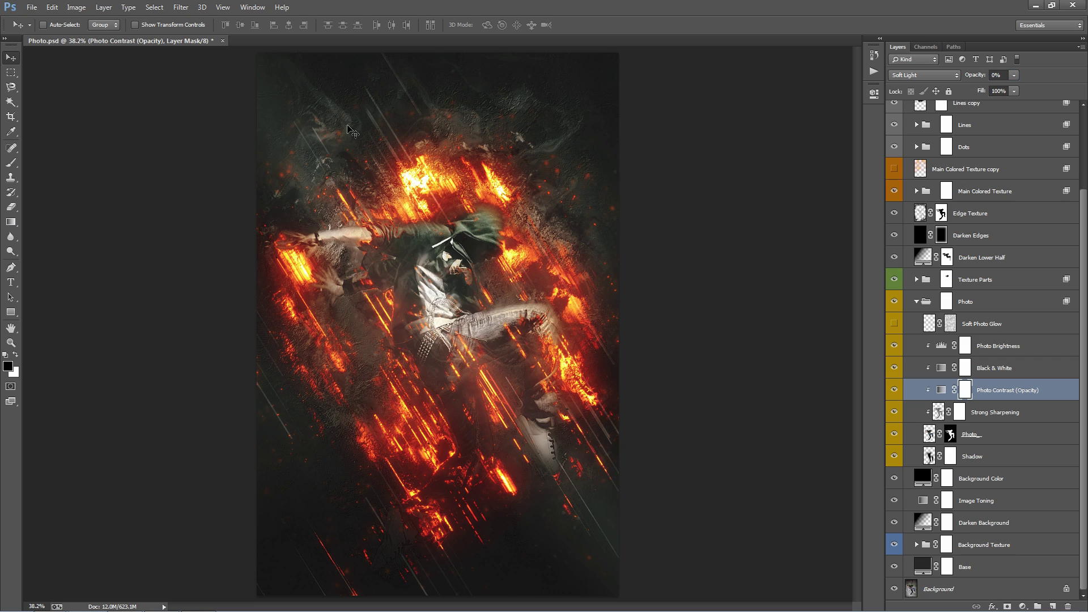
left_click_drag(968, 77, 990, 80)
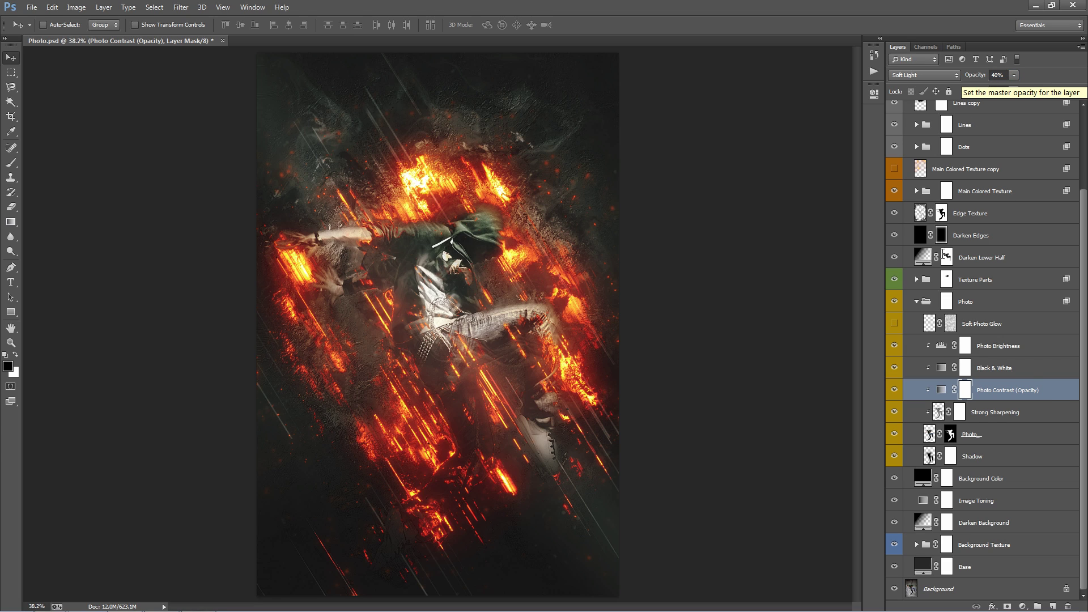
Test the opacity extremes of the Strong Sharpening layer and set it to 41%.
left_click(1014, 413)
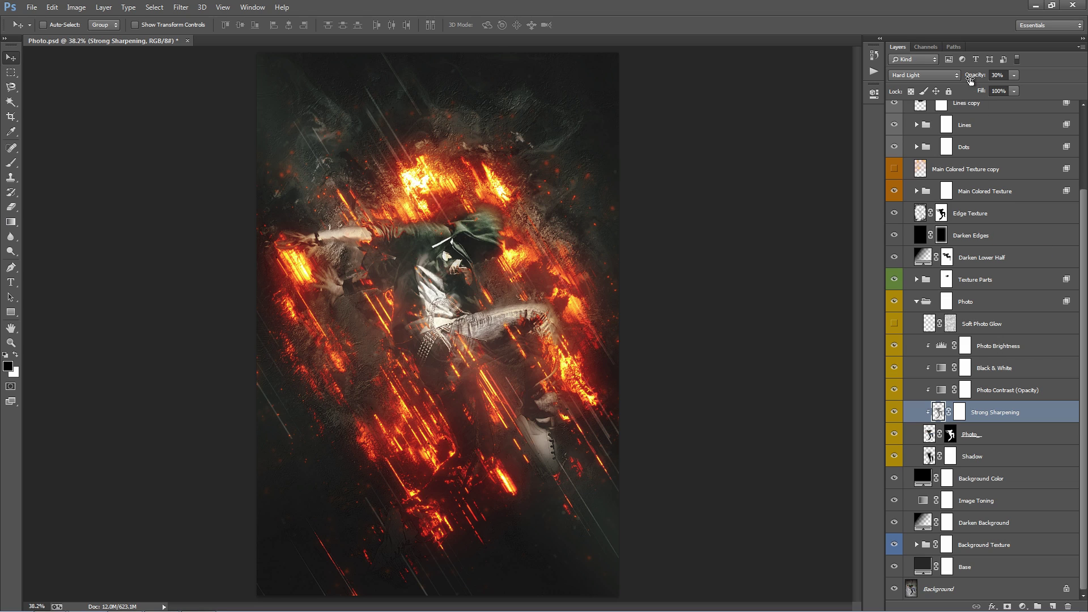
left_click_drag(970, 79, 1086, 94)
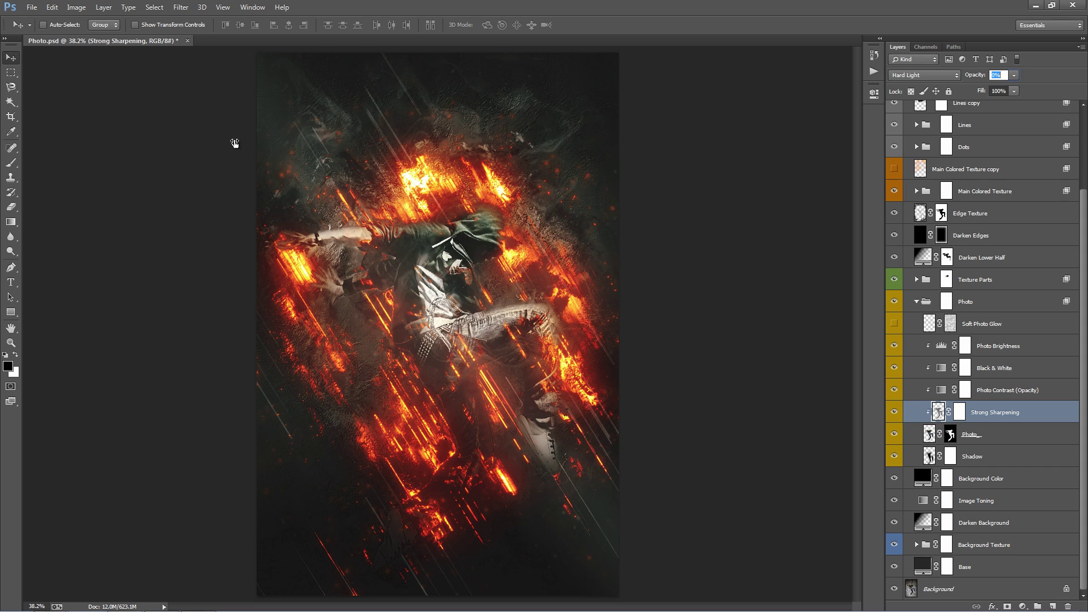
left_click_drag(799, 170, 162, 198)
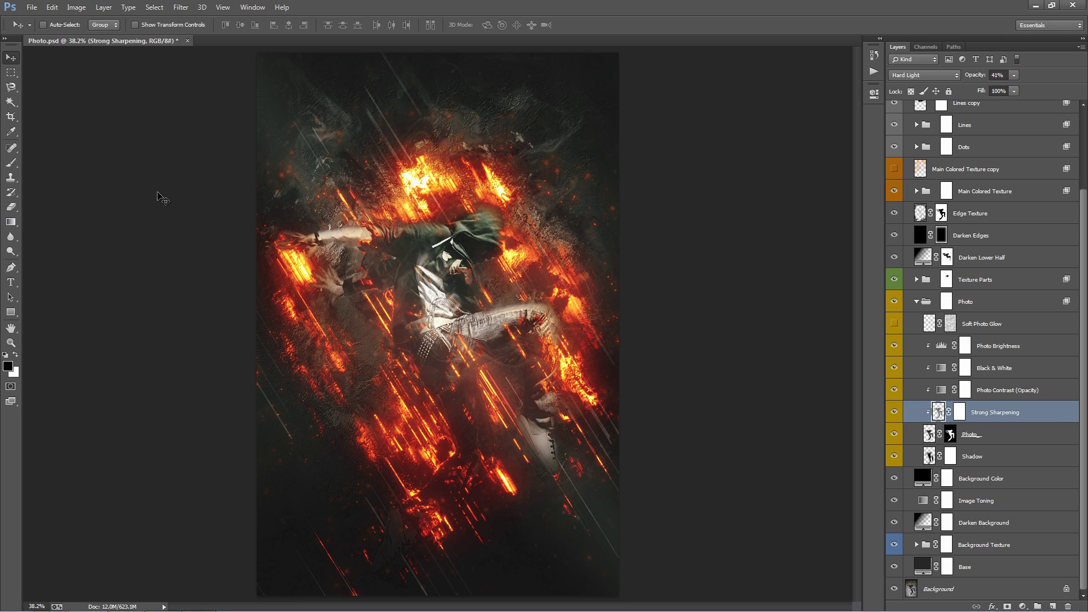
Compare the image with and without the Shadow layer in the Photo group and leave that layer hidden.
left_click(1014, 455)
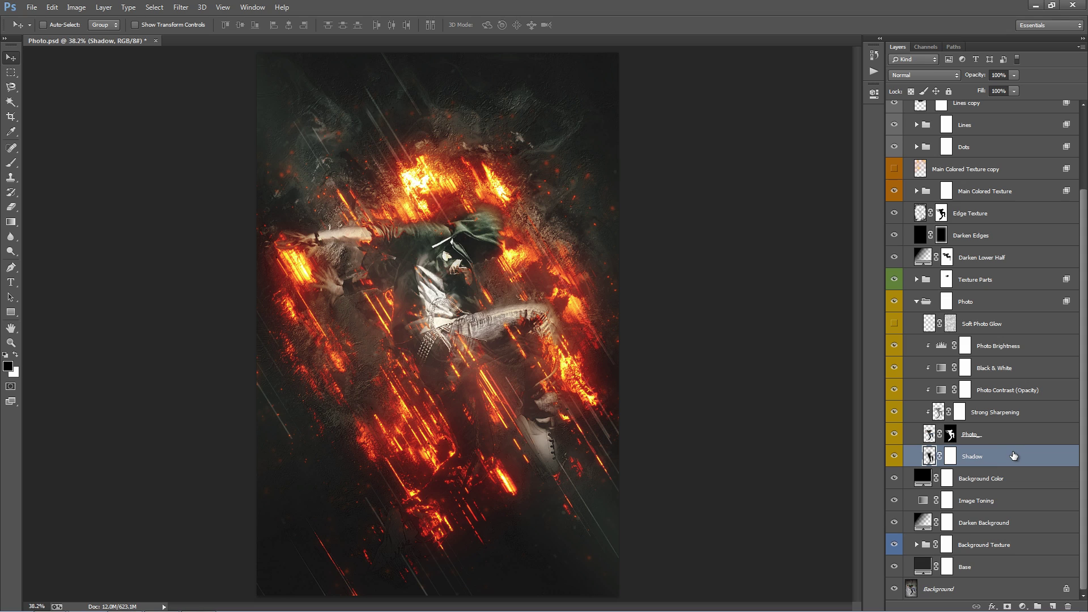
left_click(891, 458)
left_click(891, 458)
left_click(891, 458)
left_click(891, 458)
left_click(894, 458)
left_click(893, 458)
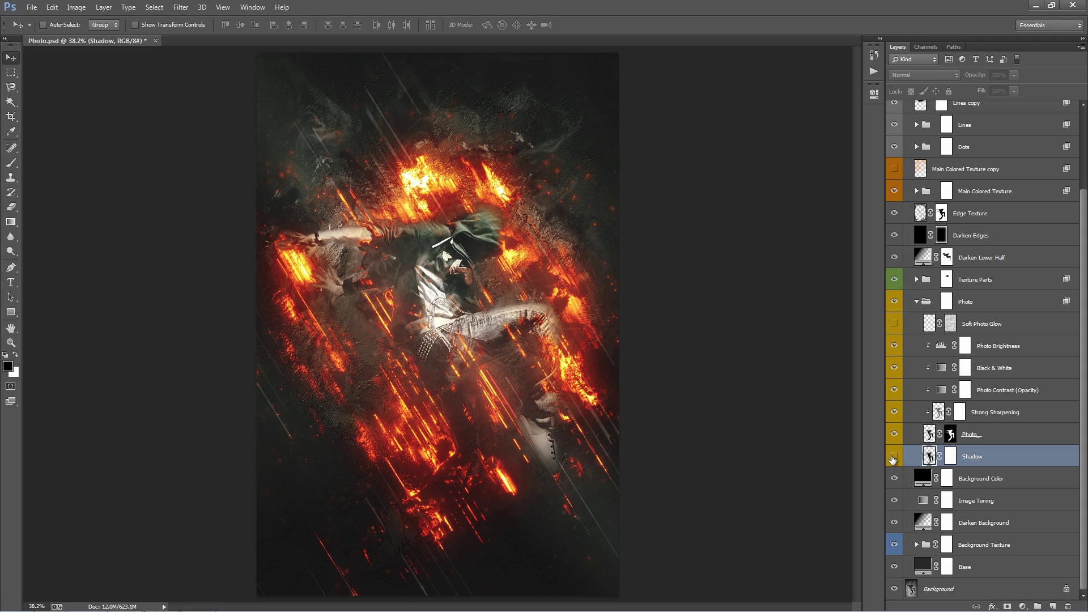
left_click(894, 458)
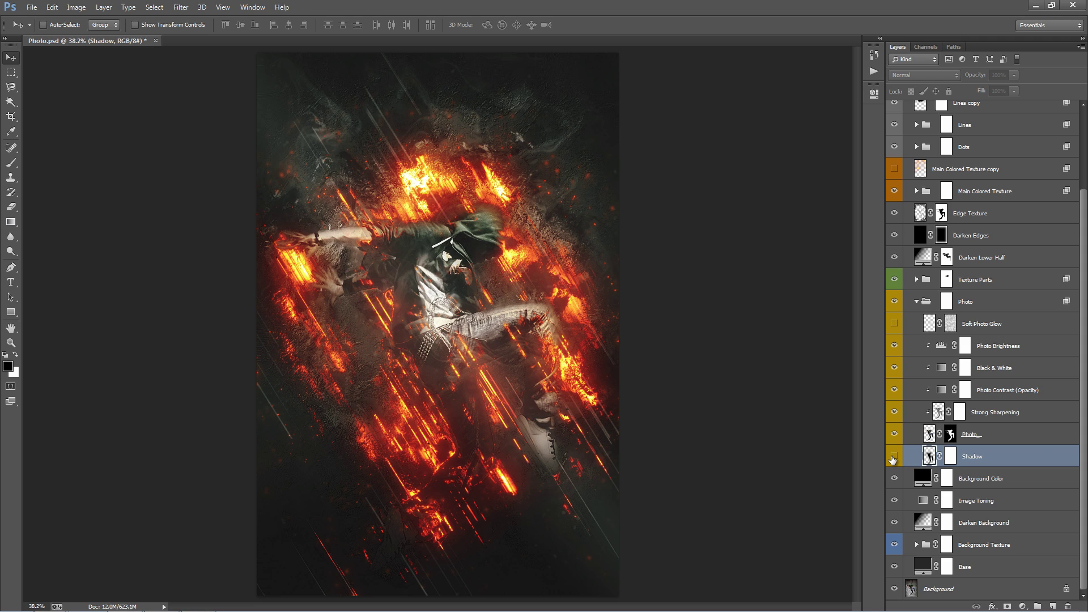
Select the Photo group and collapse it.
left_click(1036, 435)
left_click(1017, 388)
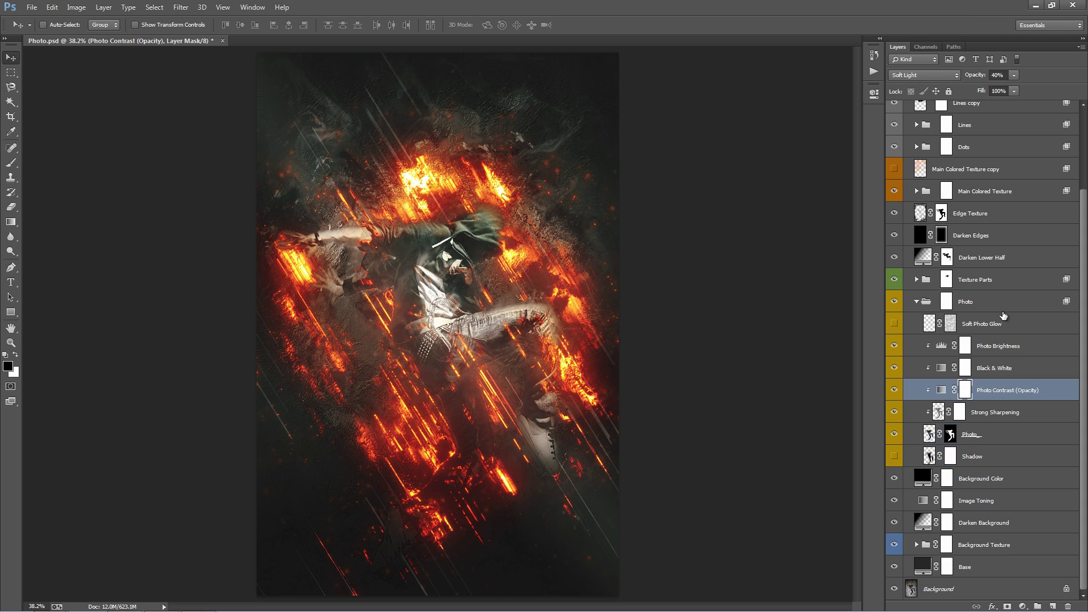
left_click(1009, 299)
left_click(917, 304)
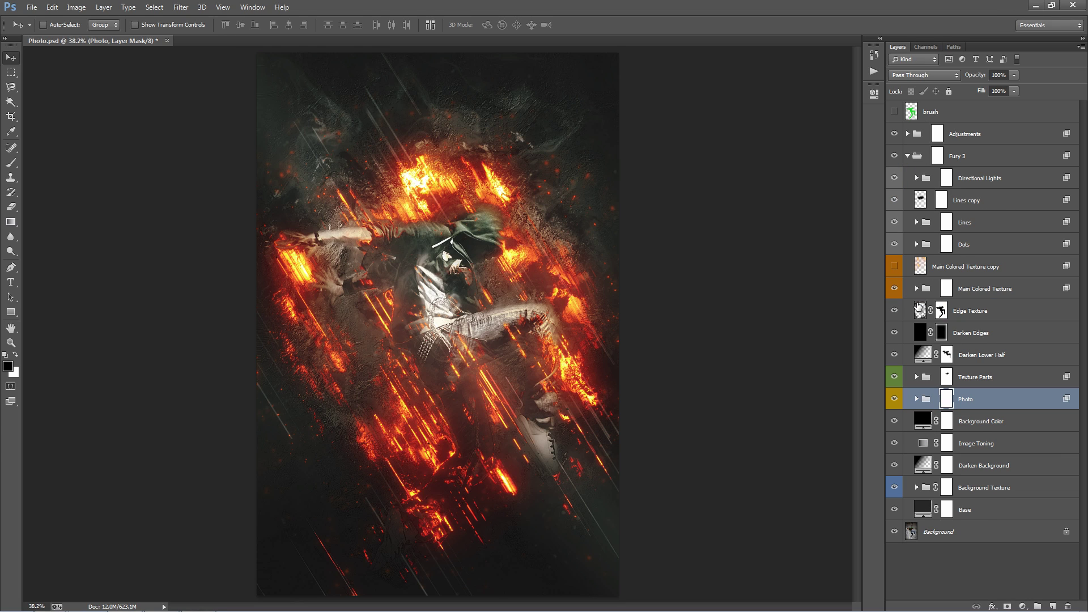
Try teal, brown, bright blue and grey as the Background Color layer's fill, and cancel the color change.
left_click(1007, 422)
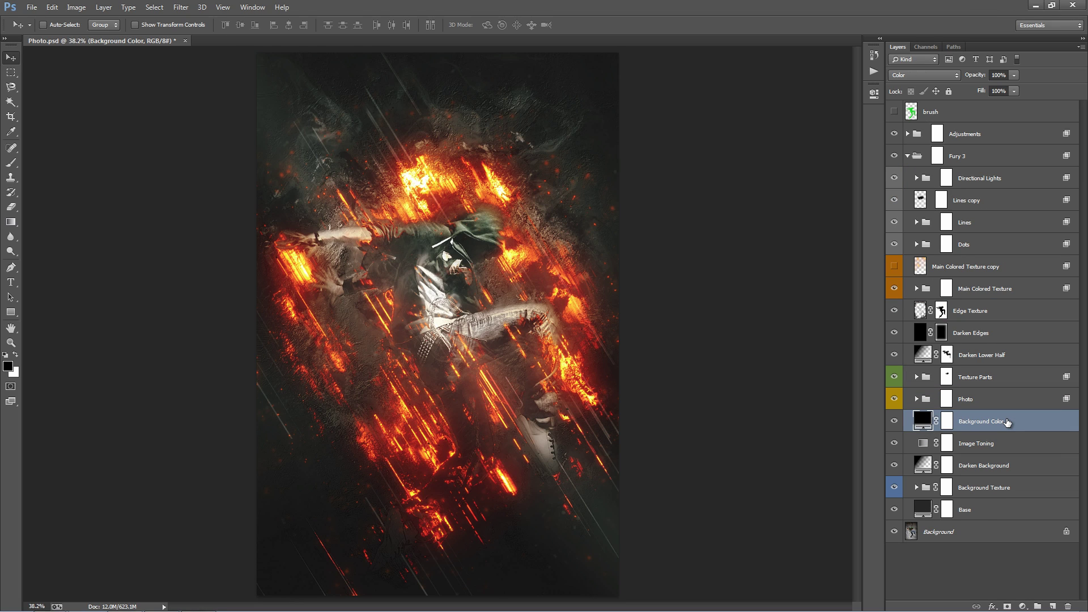
double_click(923, 419)
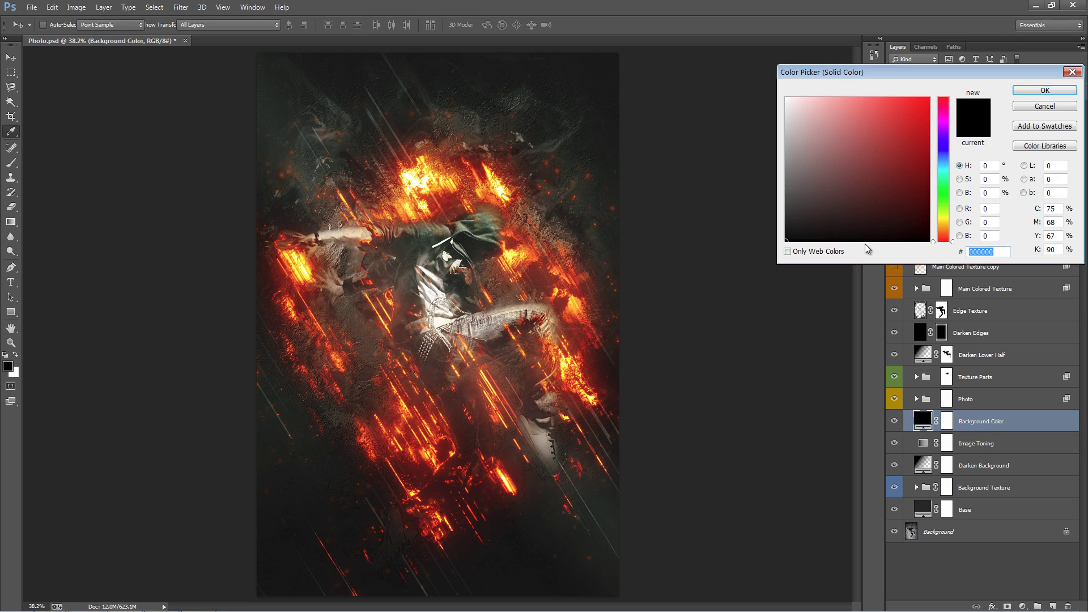
left_click(863, 190)
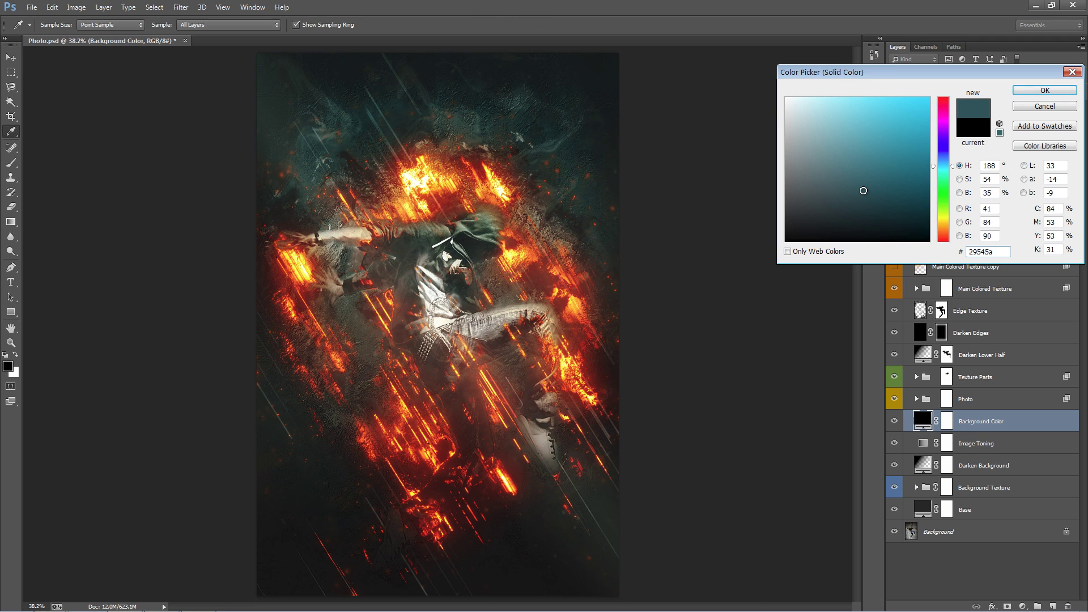
left_click(870, 192)
left_click(944, 226)
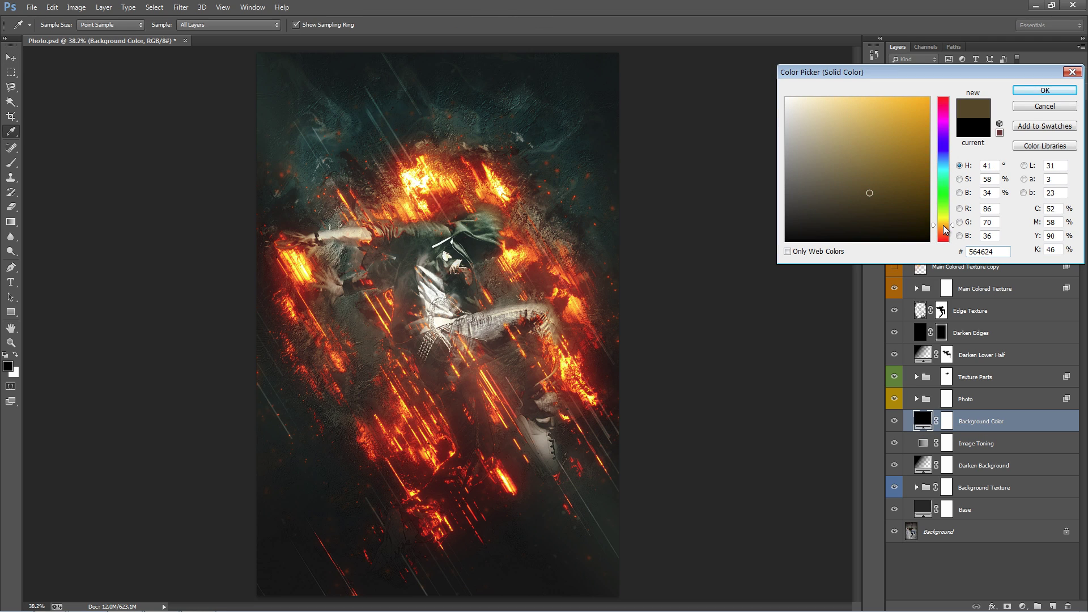
left_click(945, 234)
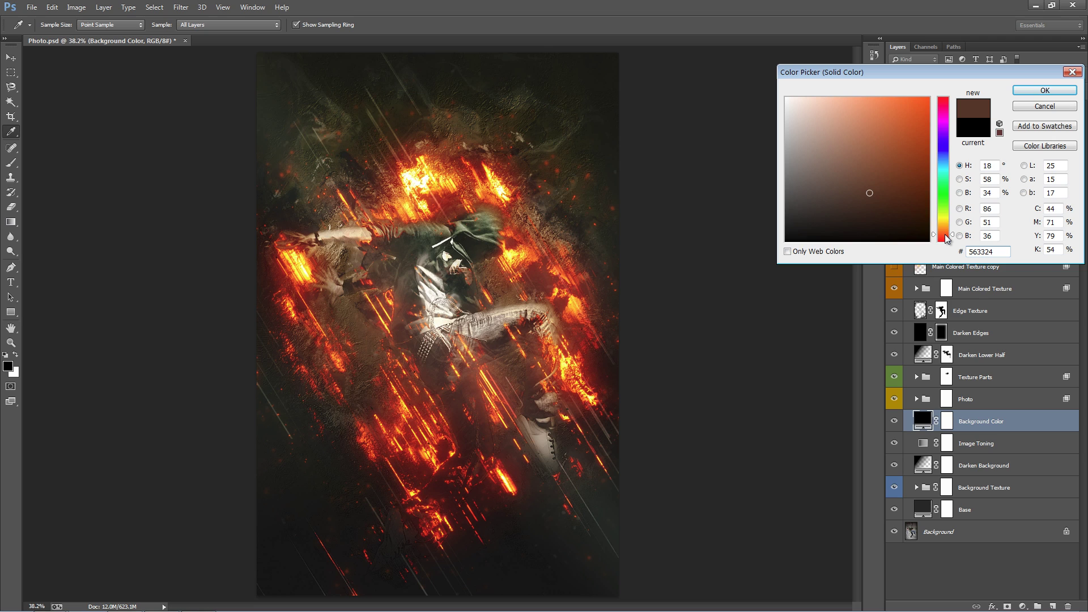
left_click(943, 161)
left_click_drag(921, 112, 923, 71)
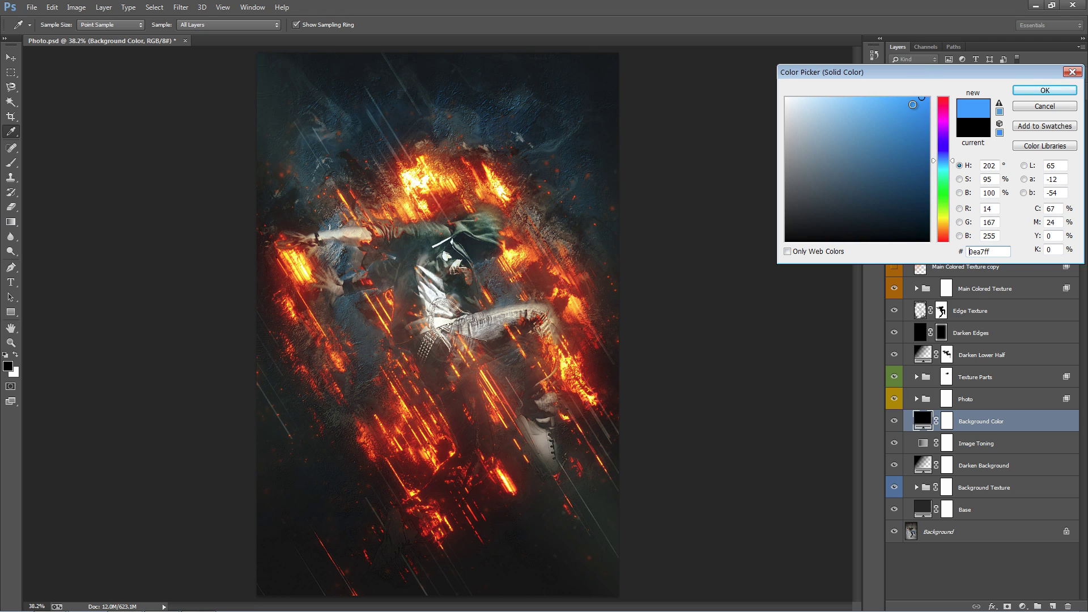
left_click(742, 152)
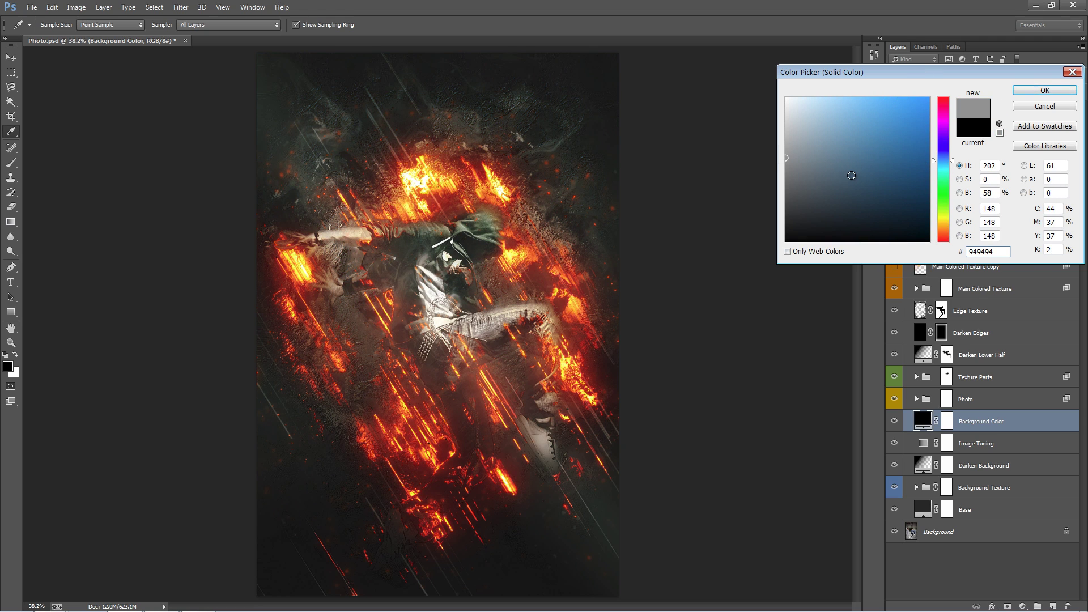
left_click(1044, 106)
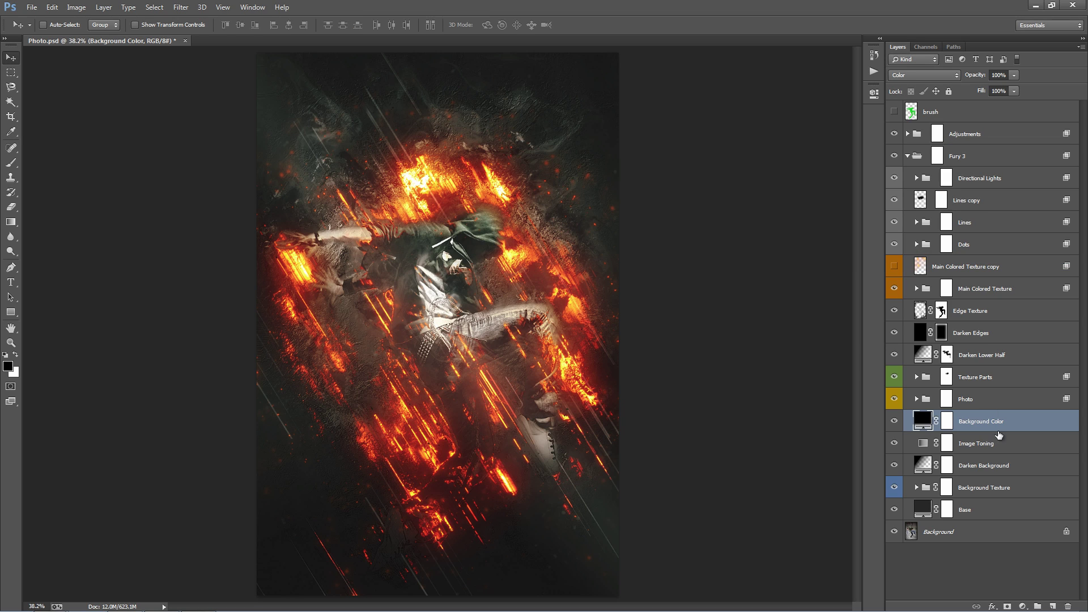
Hide and show the Image Toning layer repeatedly to examine its effect on the background.
left_click(999, 436)
left_click(894, 444)
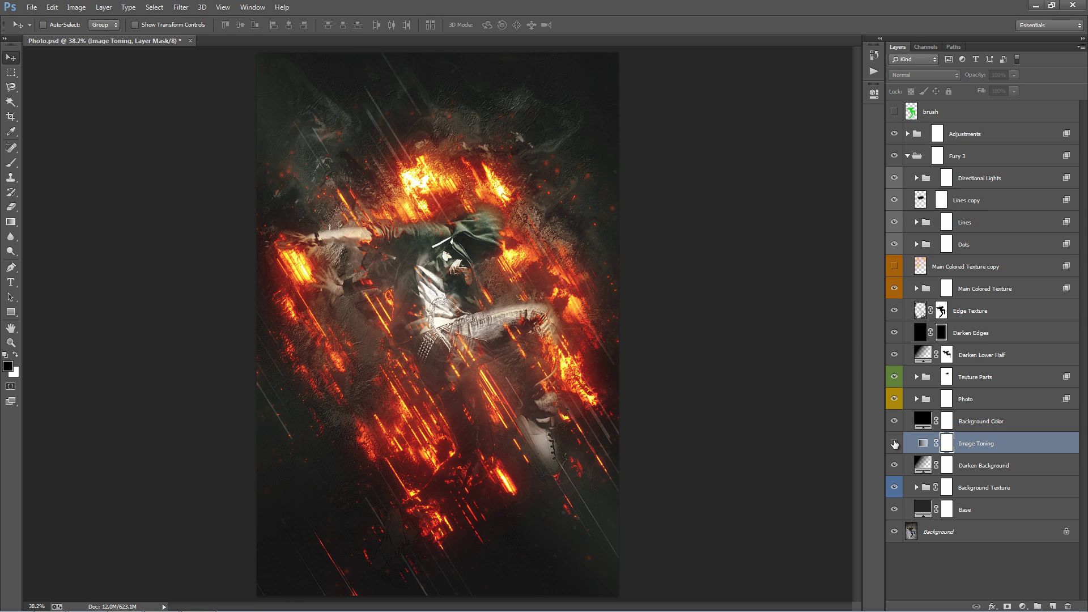
left_click(895, 444)
left_click(895, 444)
left_click(894, 444)
left_click(895, 444)
left_click(895, 443)
Compare the image with and without the Darken Background layer.
left_click(1026, 468)
left_click(894, 466)
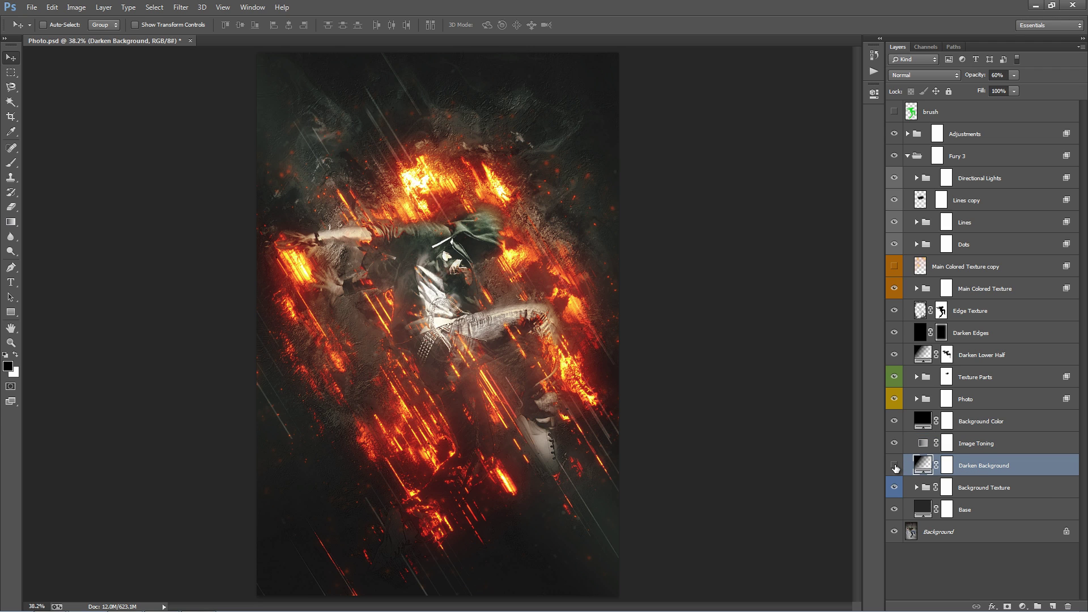
left_click(895, 466)
left_click(894, 466)
left_click(895, 466)
Review the Darken Background layer's gradient fill settings and effect, and set the layer's opacity to 56%.
double_click(925, 470)
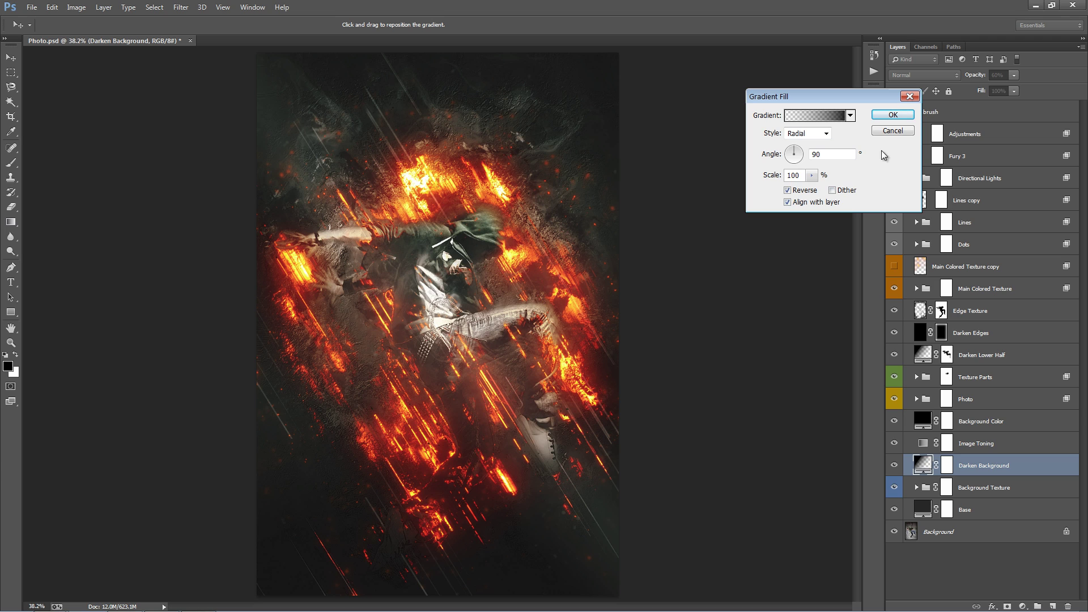
left_click(893, 114)
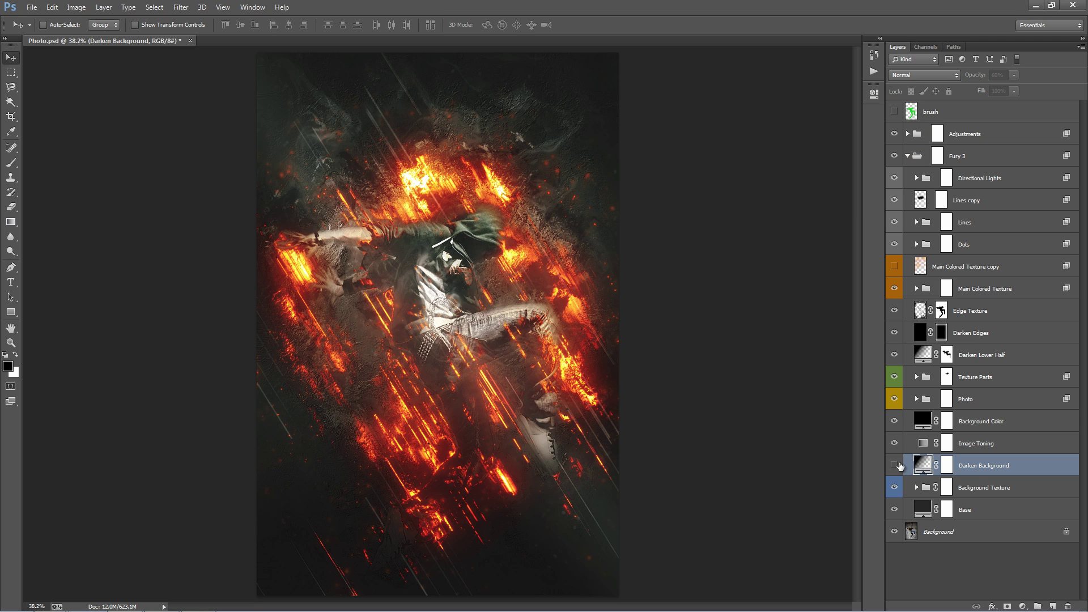
left_click(899, 465)
left_click(899, 466)
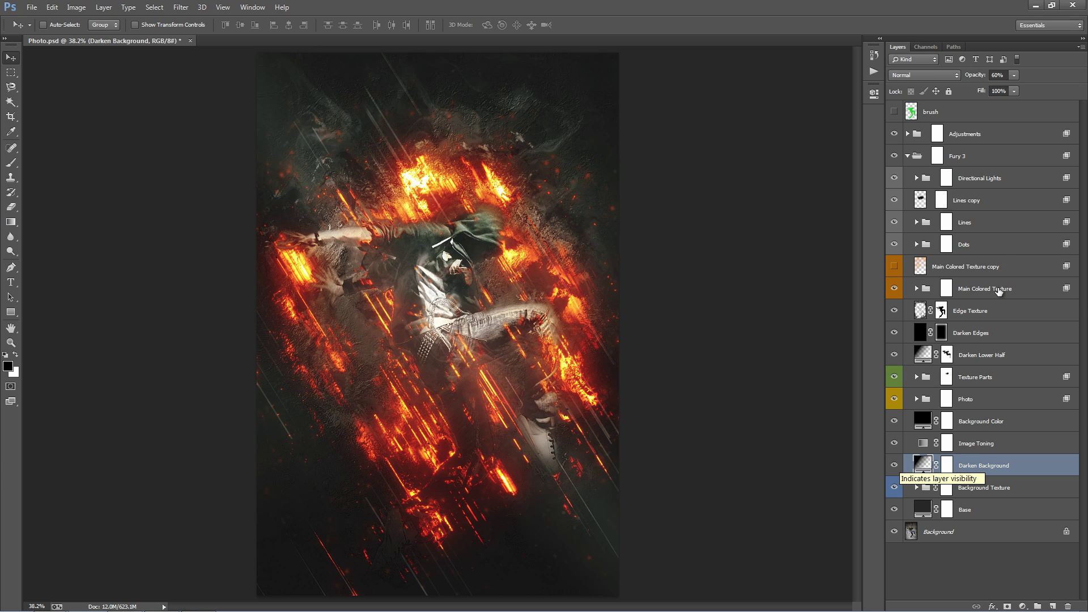
left_click_drag(973, 80, 729, 124)
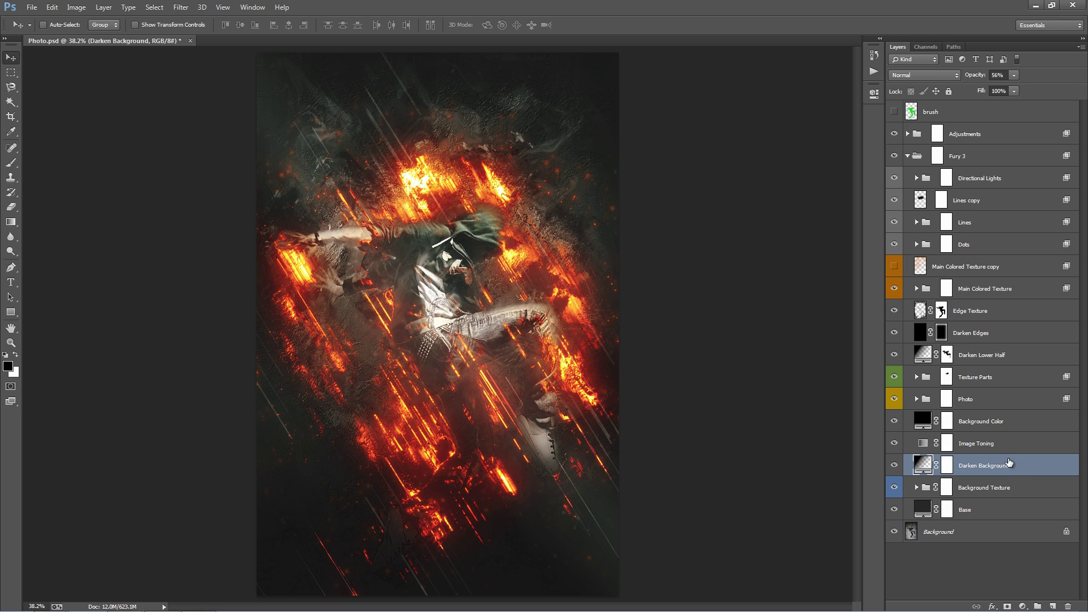
Hide and show the whole Background Texture group to examine what it adds behind the dancer.
left_click(1001, 485)
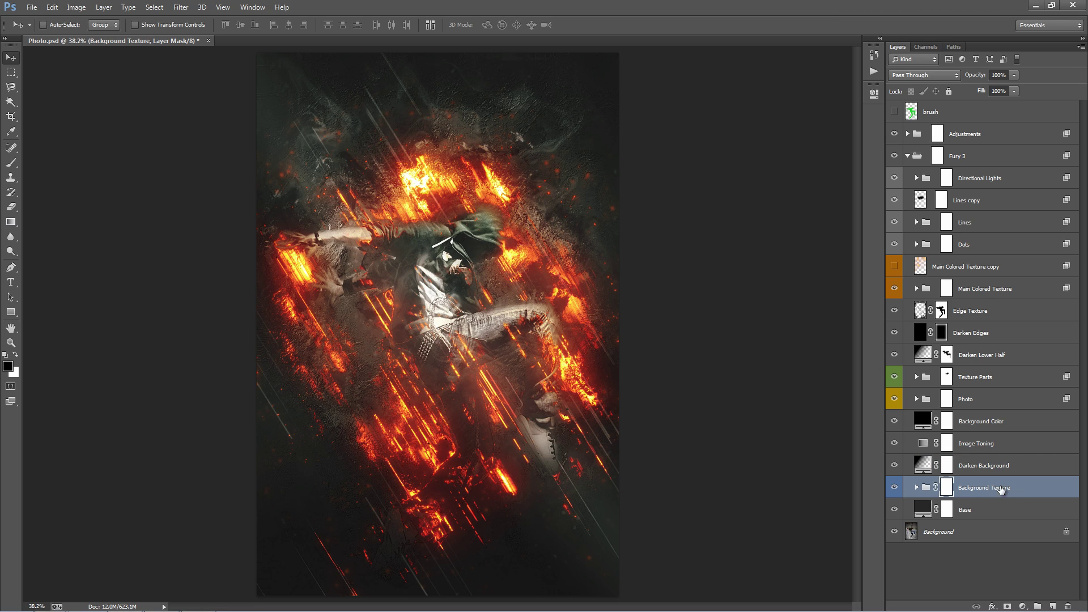
left_click(895, 487)
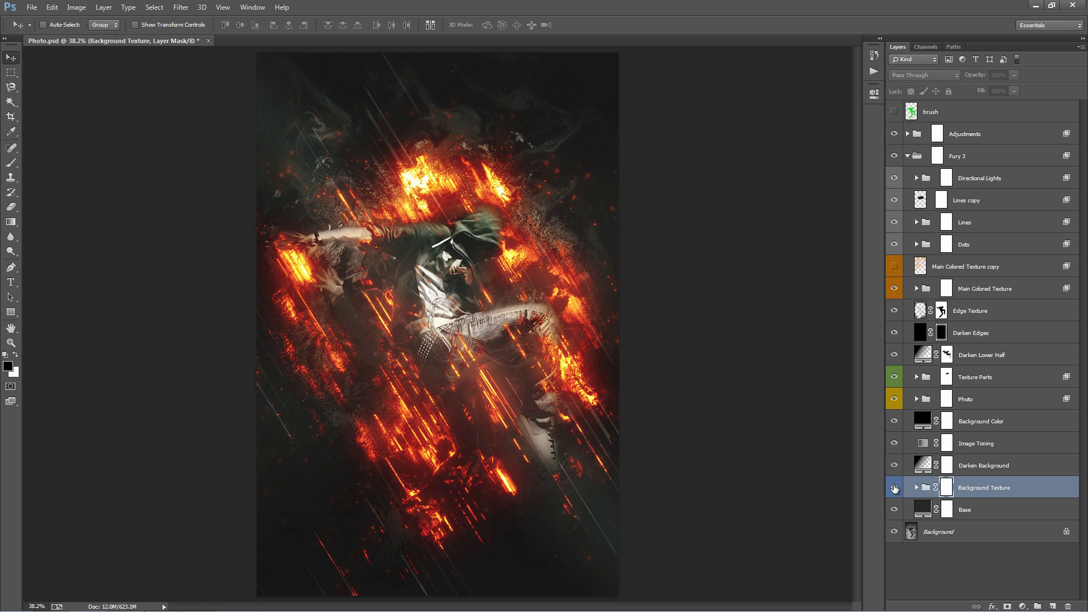
left_click(894, 487)
left_click(894, 488)
left_click(894, 487)
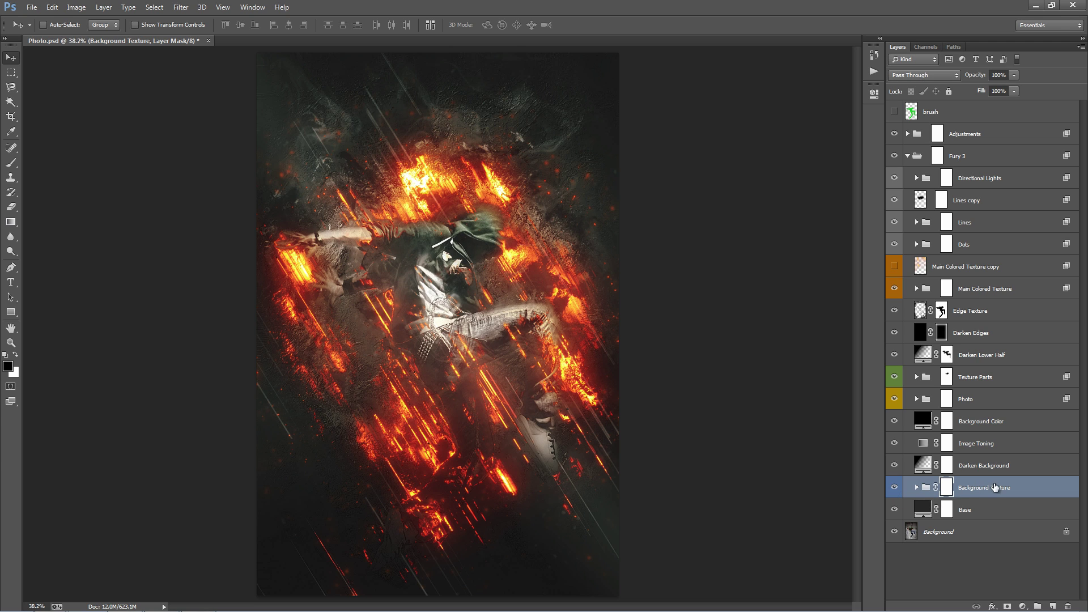
Expand the Background Texture group, hide and restore layers BgTex_1 to BgTex_5 to compare their effect, and collapse the group.
left_click(916, 488)
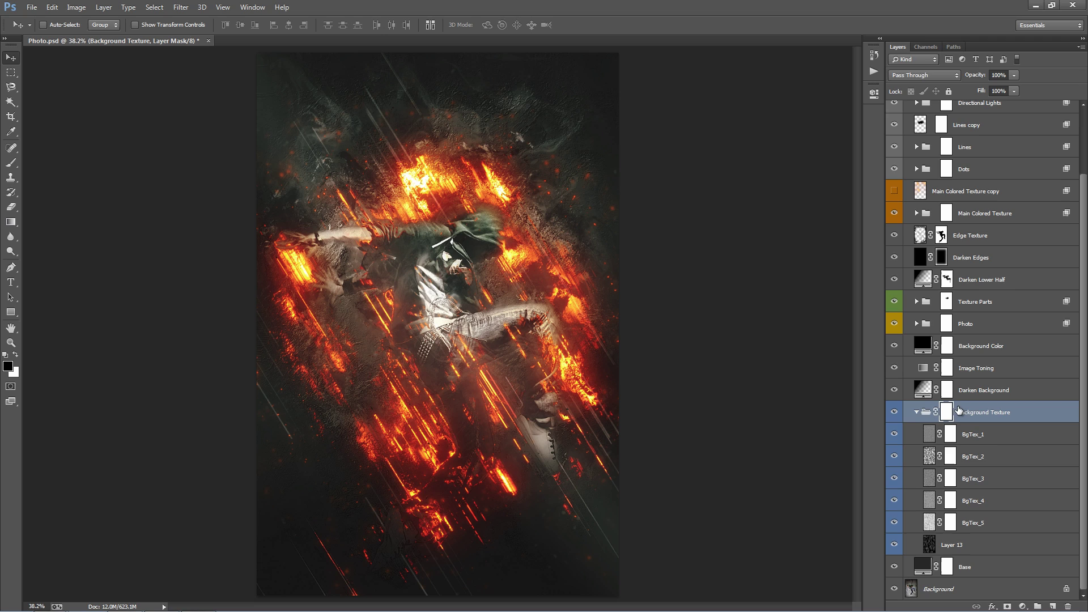
left_click(996, 441)
left_click_drag(896, 441, 895, 473)
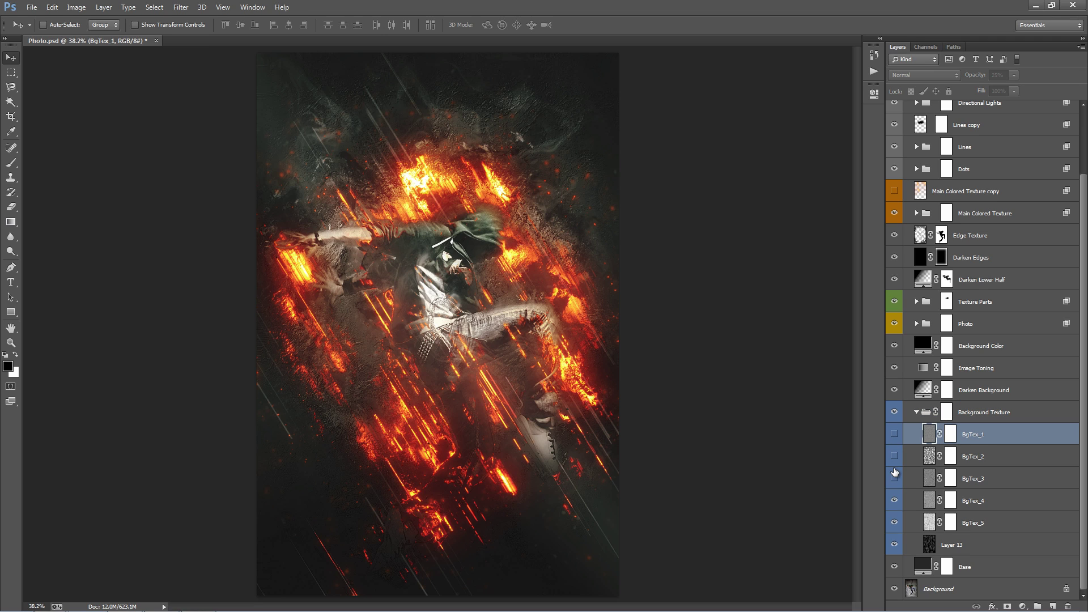
left_click(895, 500)
left_click(895, 522)
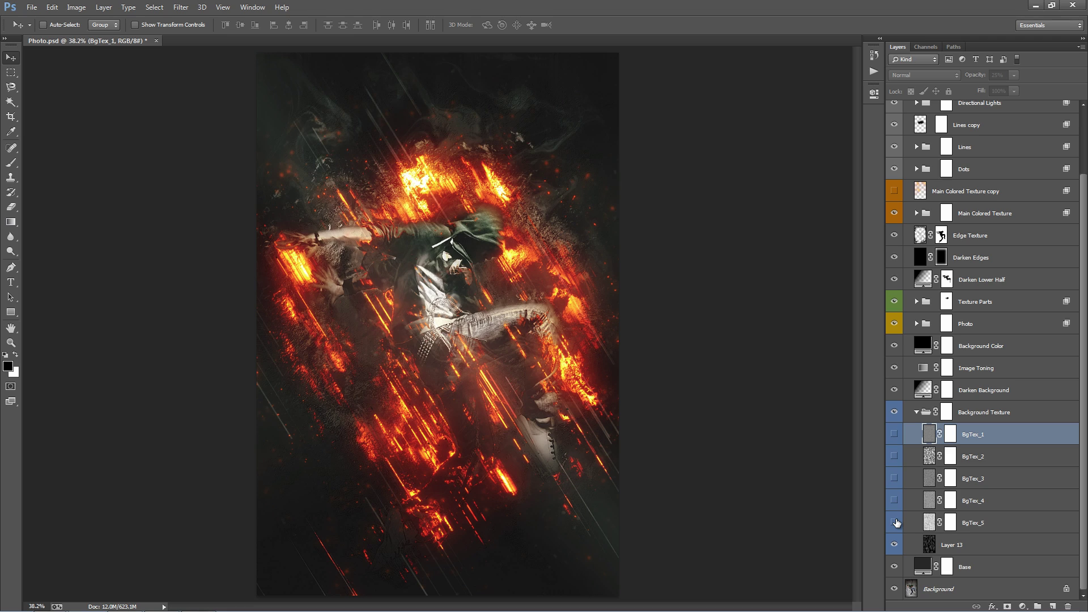
left_click(894, 480)
left_click(895, 500)
left_click(895, 522)
left_click(895, 434)
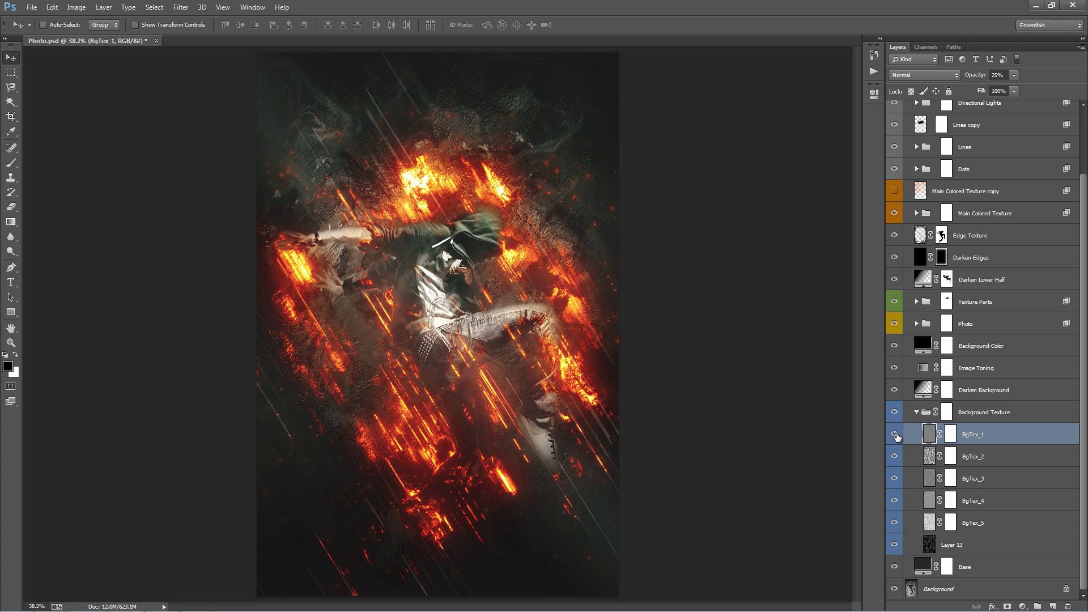
left_click(917, 412)
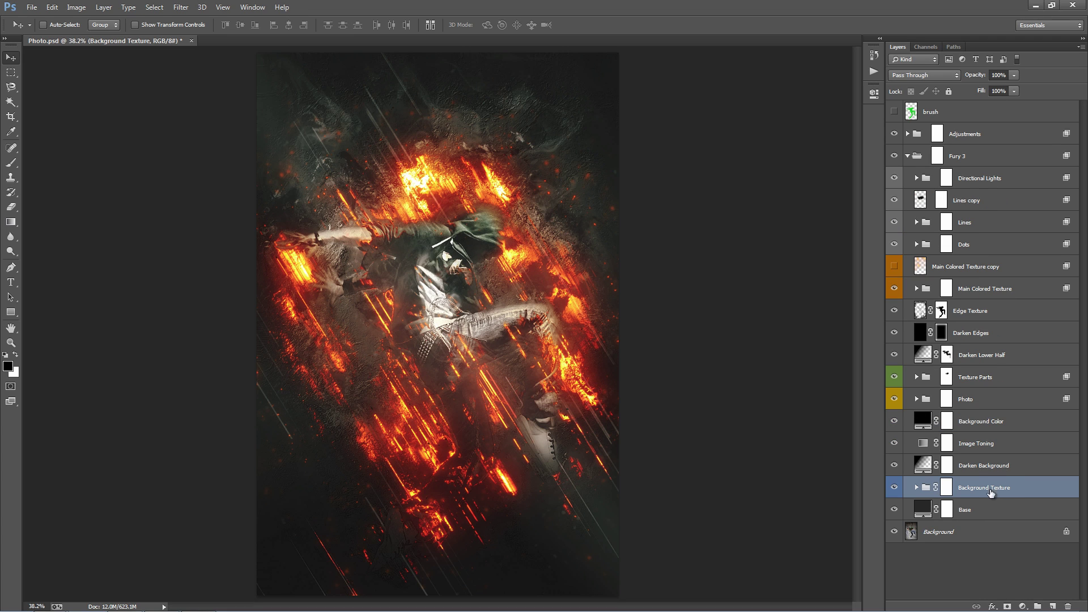
With the Background Texture group temporarily hidden, try light grey c9c9c9 on the Base layer and set its fill color to 262626.
left_click(894, 488)
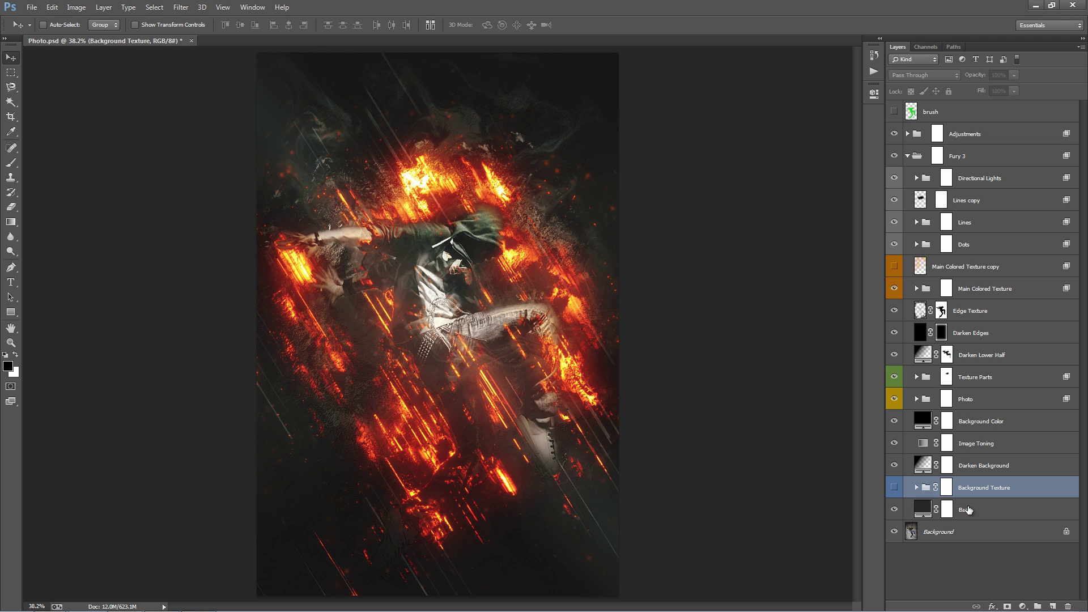
left_click(968, 510)
double_click(923, 510)
type("c9c9c9")
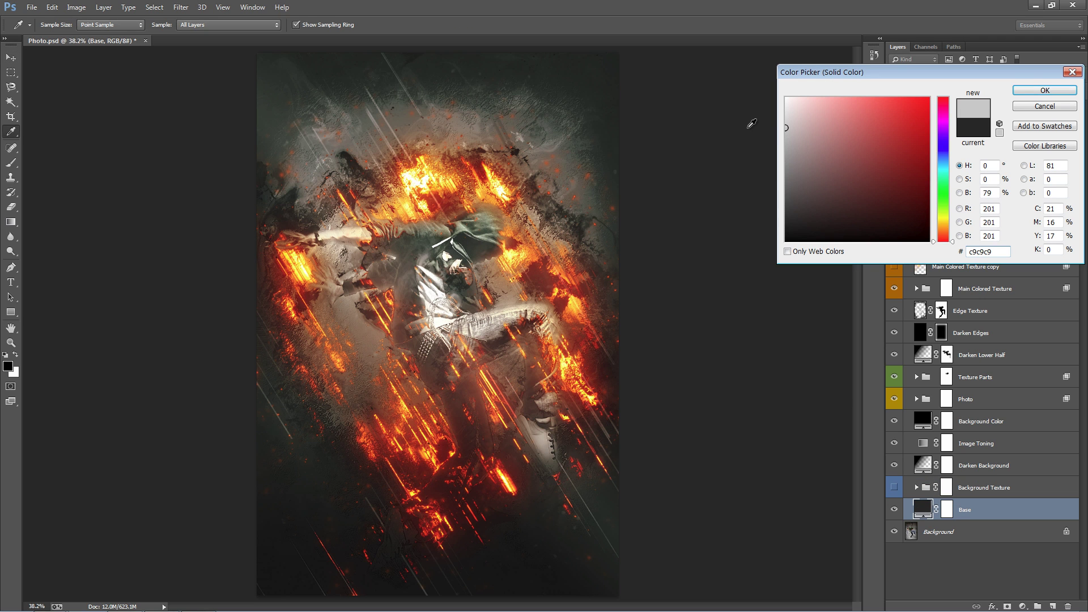
left_click_drag(893, 185, 739, 220)
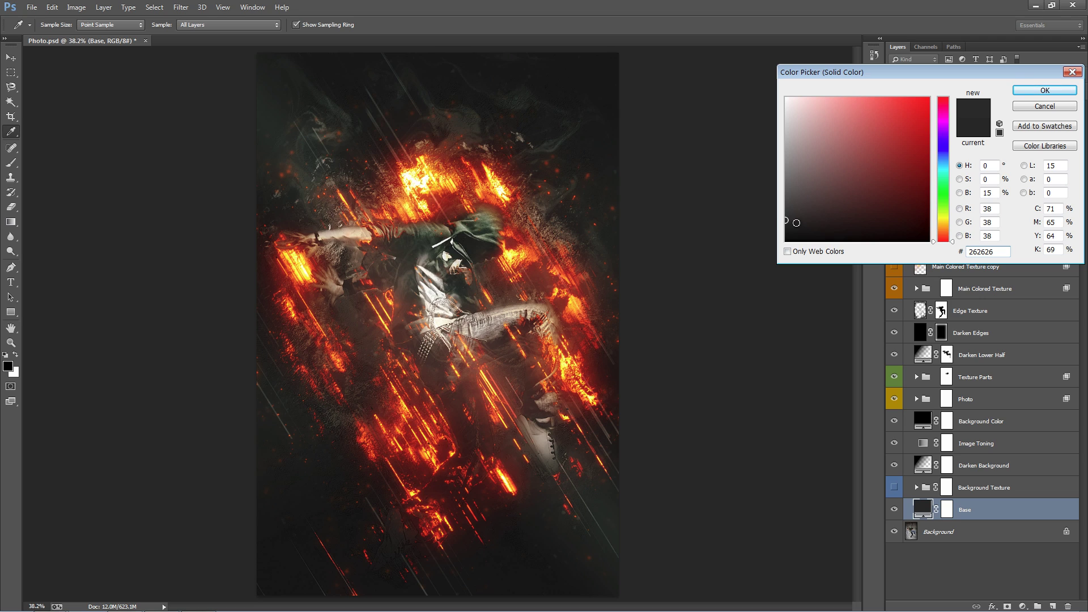
left_click(1044, 91)
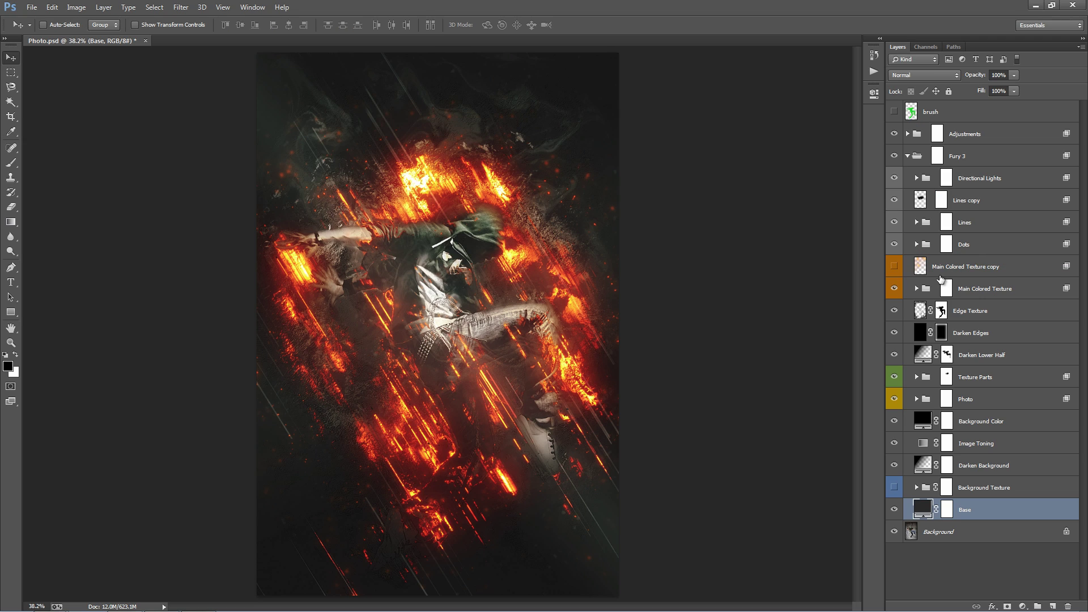
left_click(894, 489)
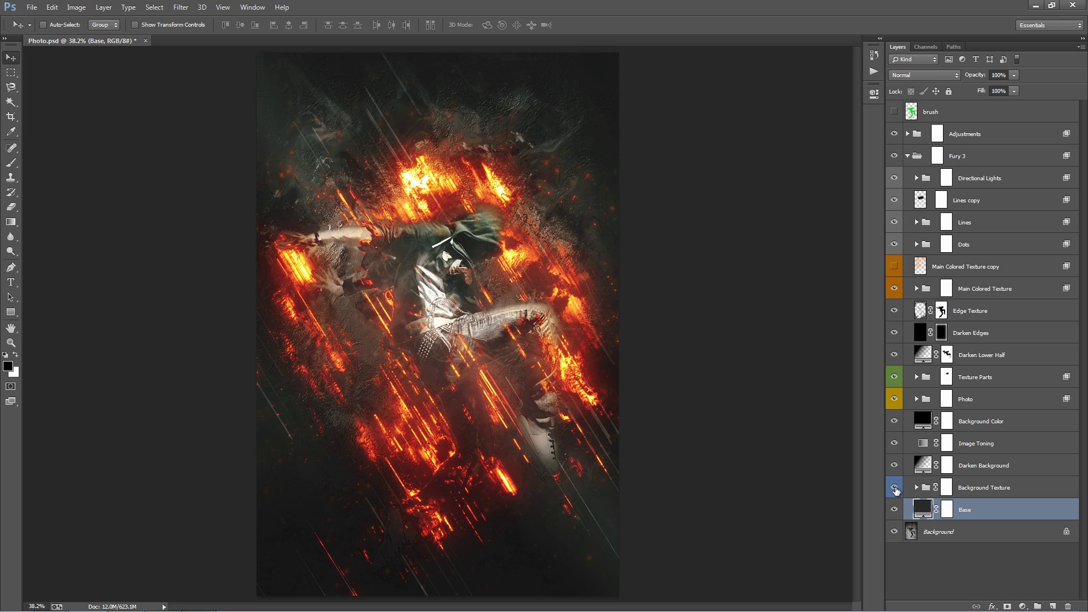
Review the Background Texture group's opacity setting and collapse the Fury 3 group.
left_click(989, 486)
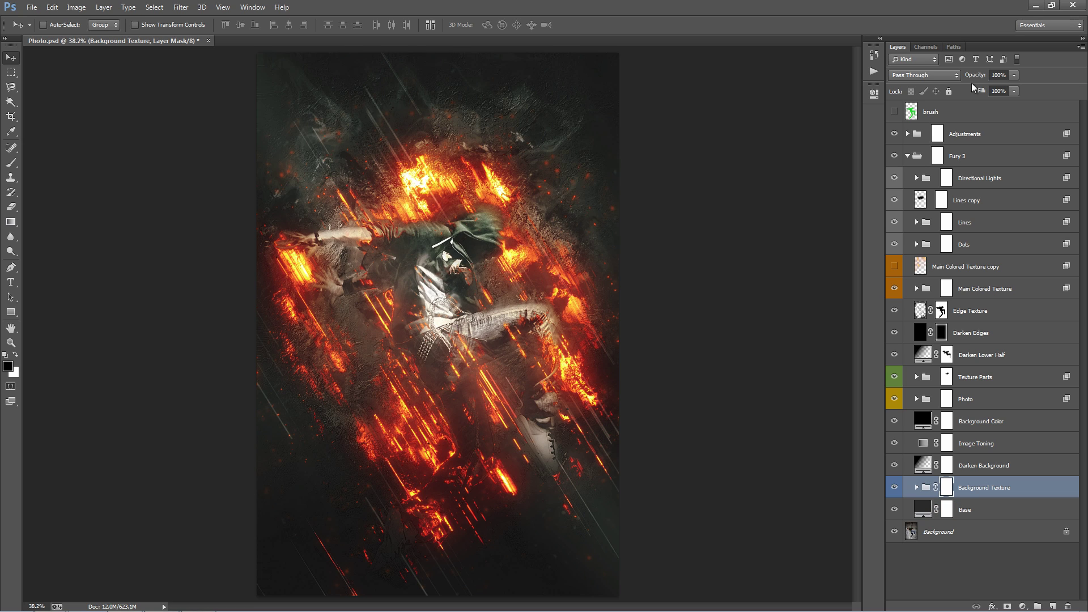
left_click(969, 76)
key("Return")
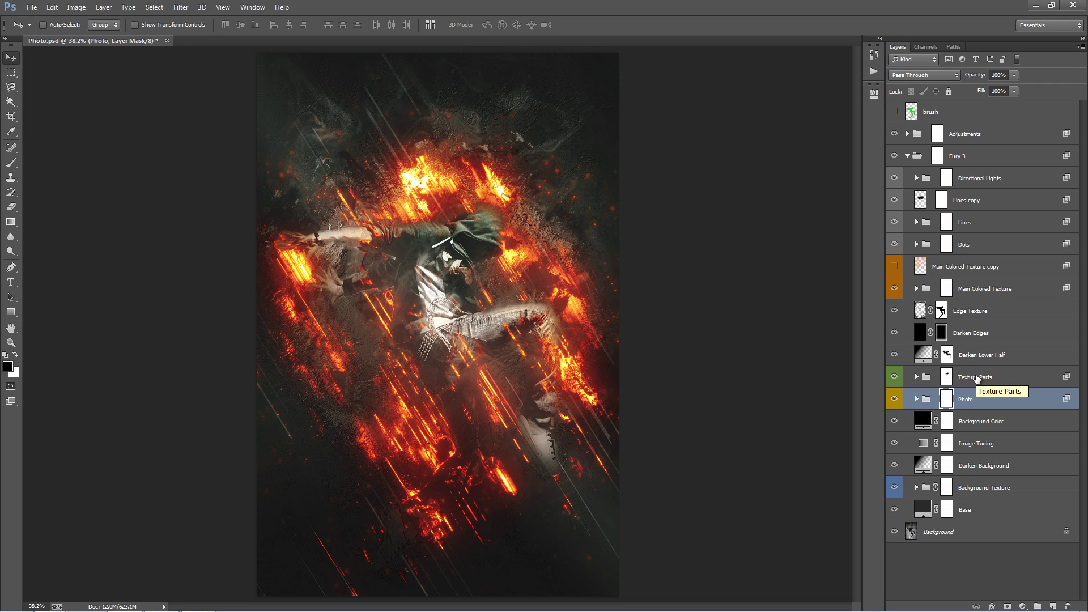
left_click(908, 157)
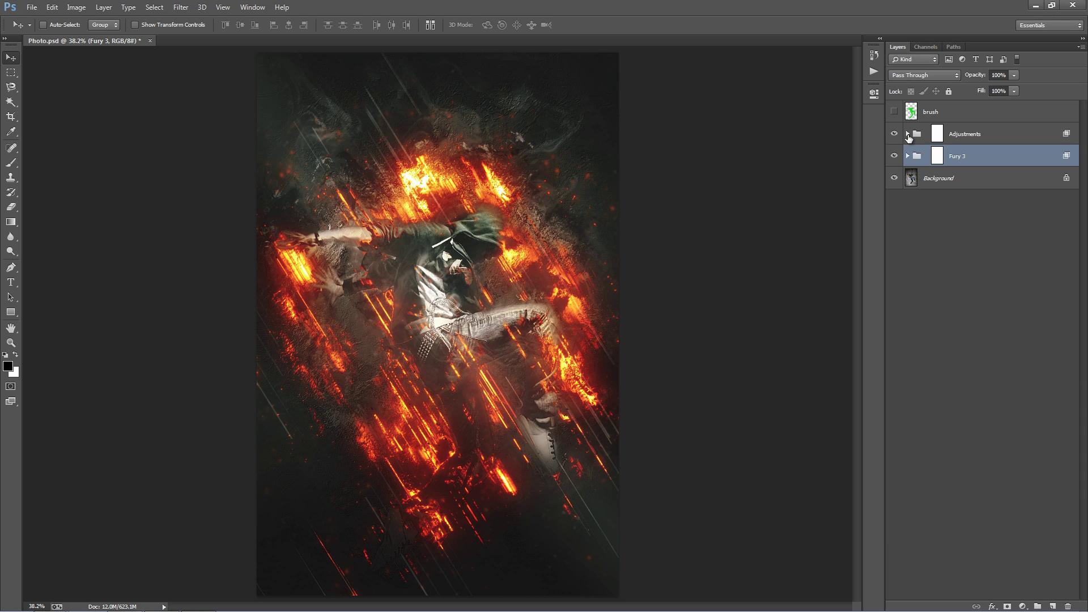
Expand the Adjustments group, compare the dancer with and without the Add Sharpening layer, and leave that layer hidden.
left_click(908, 134)
left_click(965, 136)
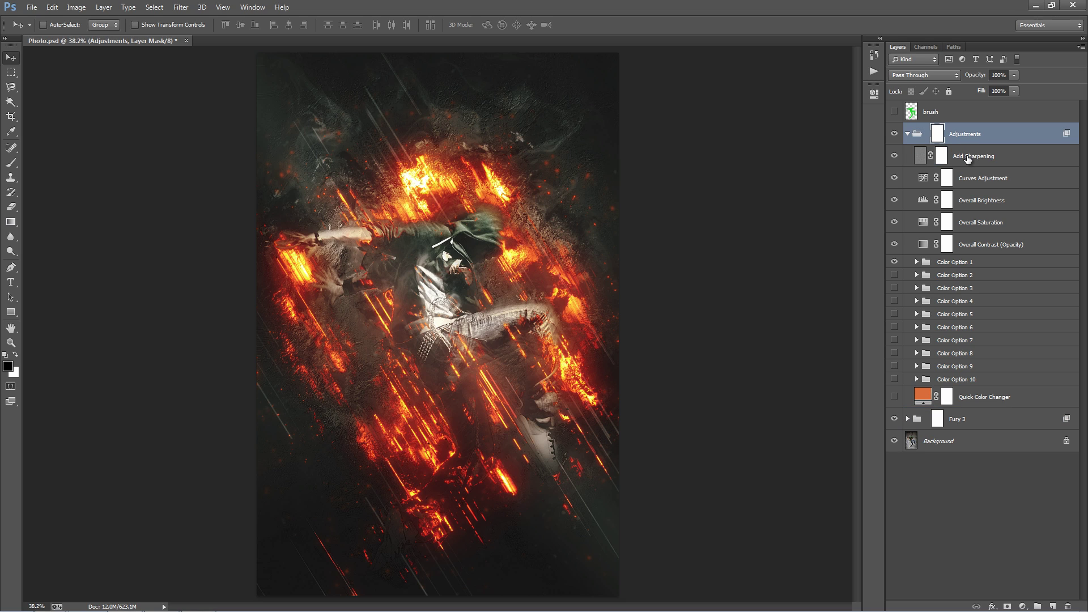
left_click(972, 160)
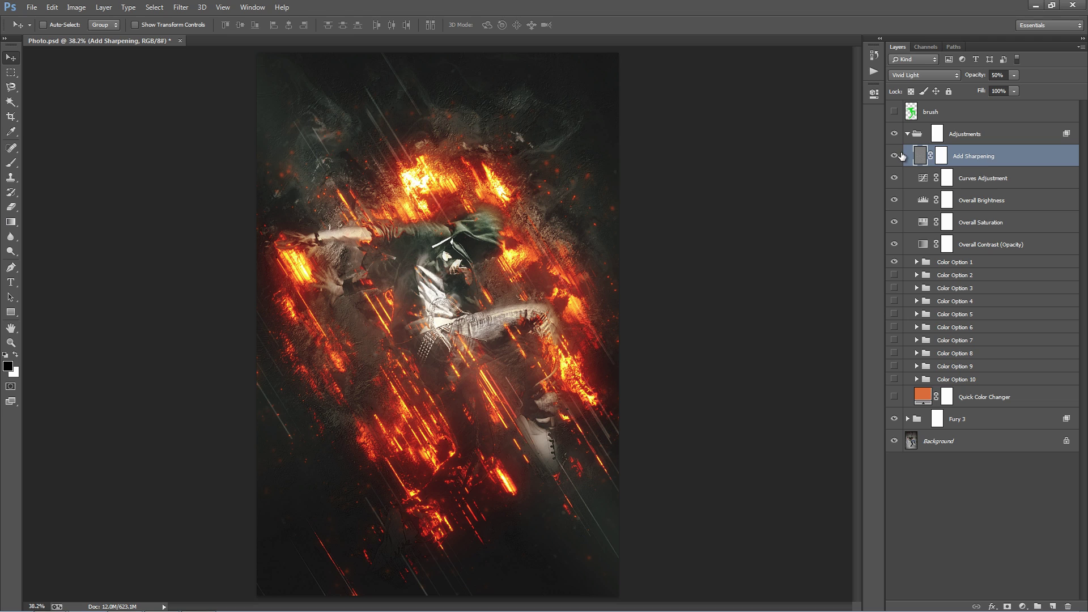
left_click(895, 156)
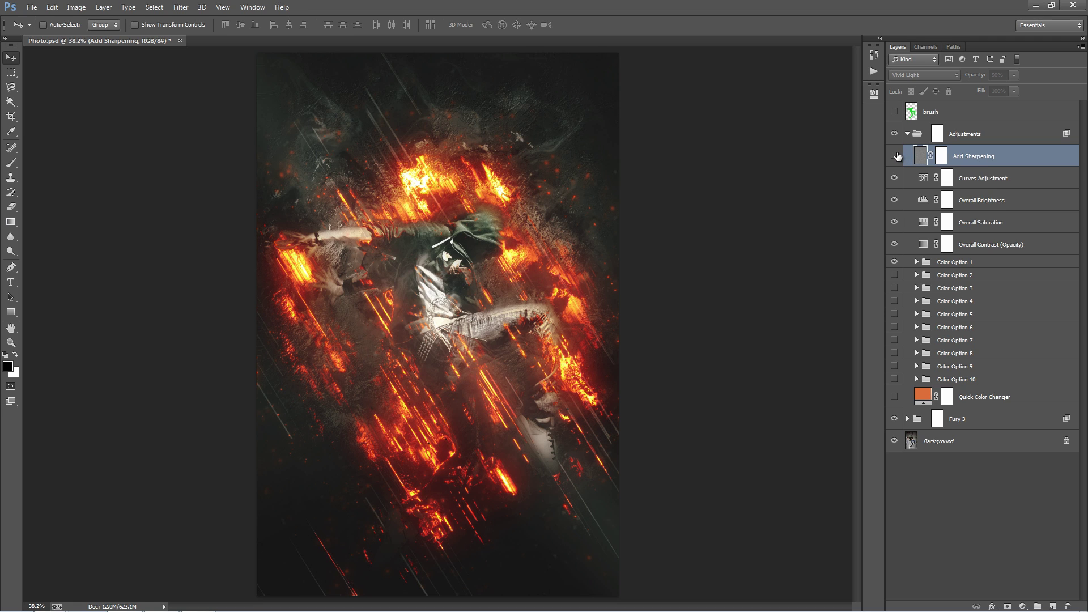
left_click(896, 156)
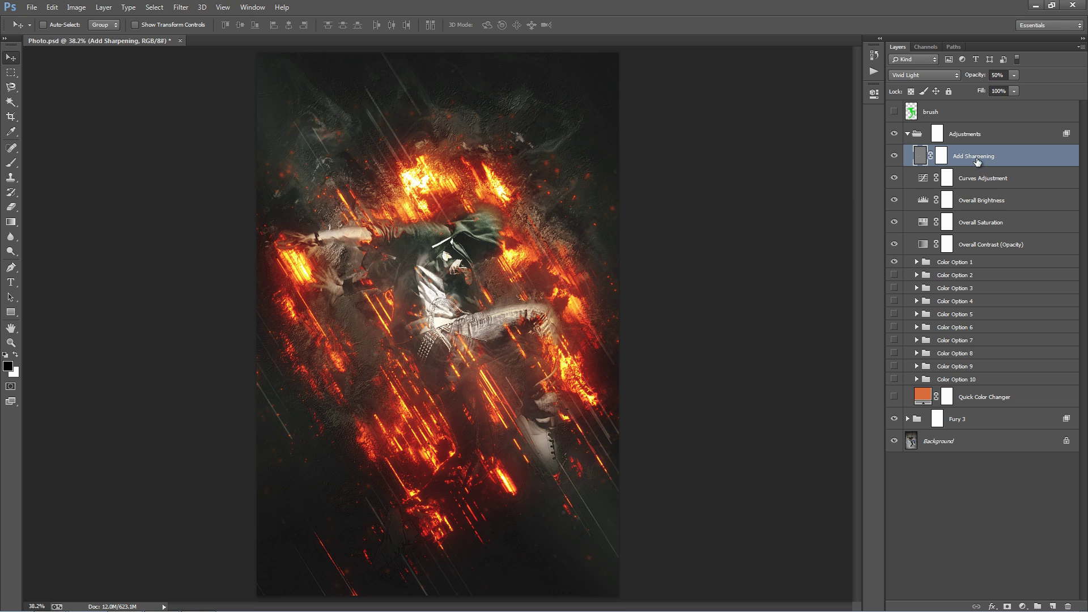
left_click_drag(431, 301, 452, 332)
left_click_drag(419, 435, 501, 422)
left_click(895, 156)
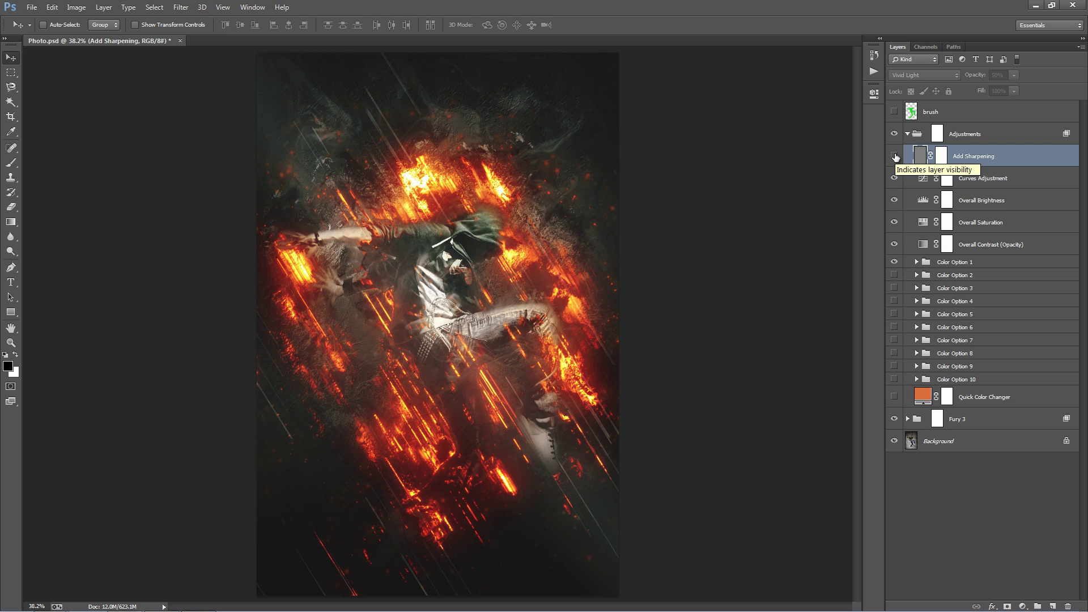
Review the four adjustment layers from Curves Adjustment to Overall Contrast (Opacity), then hide and restore Curves Adjustment to compare its effect.
left_click(1007, 182)
left_click(1017, 245, "shift")
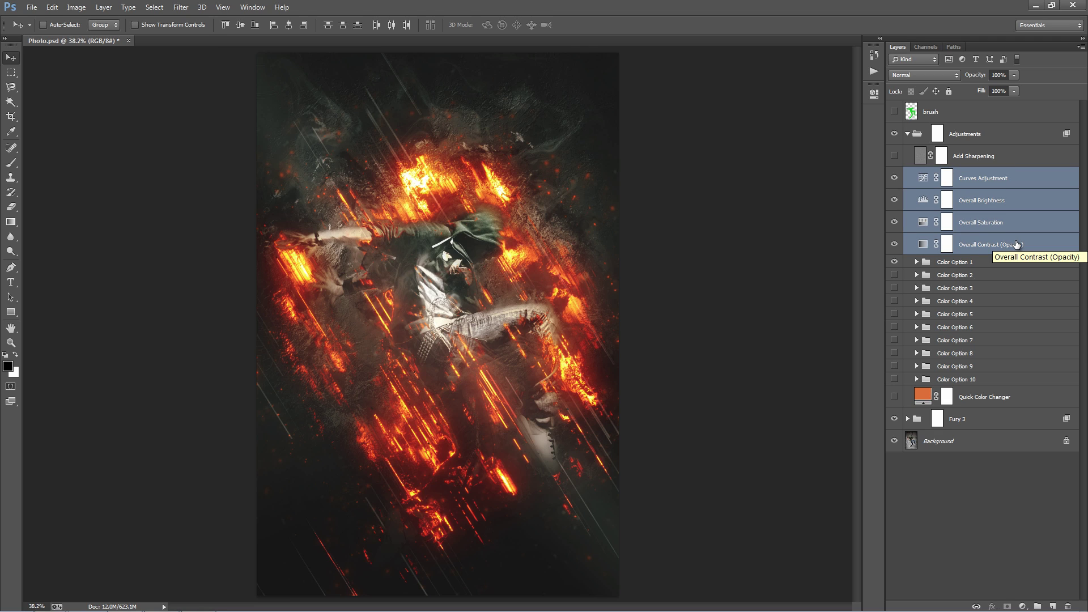
left_click(1027, 163)
left_click(1029, 182)
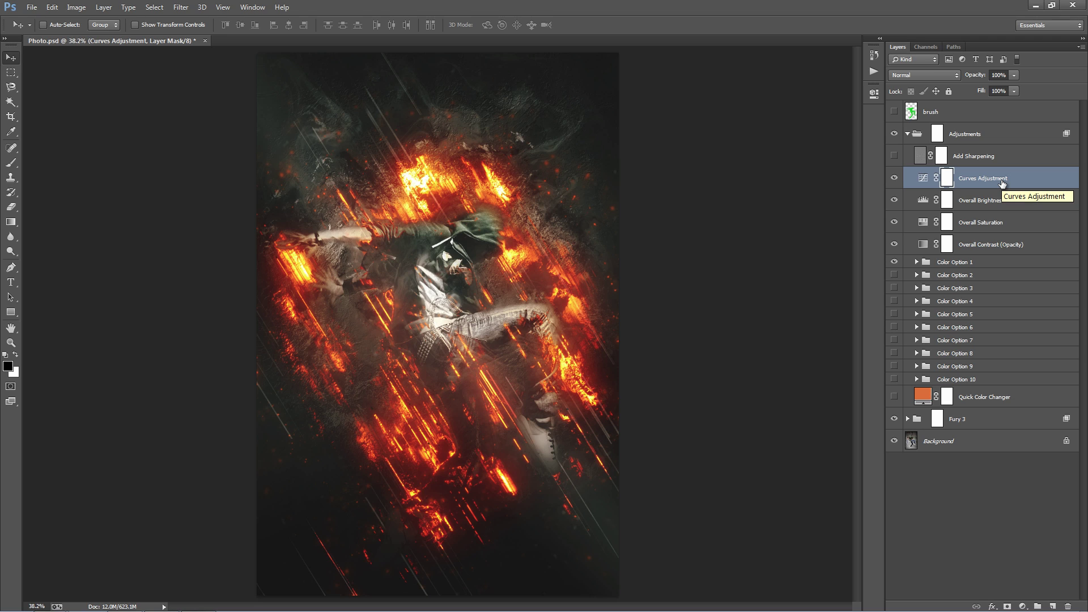
left_click(898, 178)
left_click(899, 178)
left_click(899, 178)
left_click(898, 178)
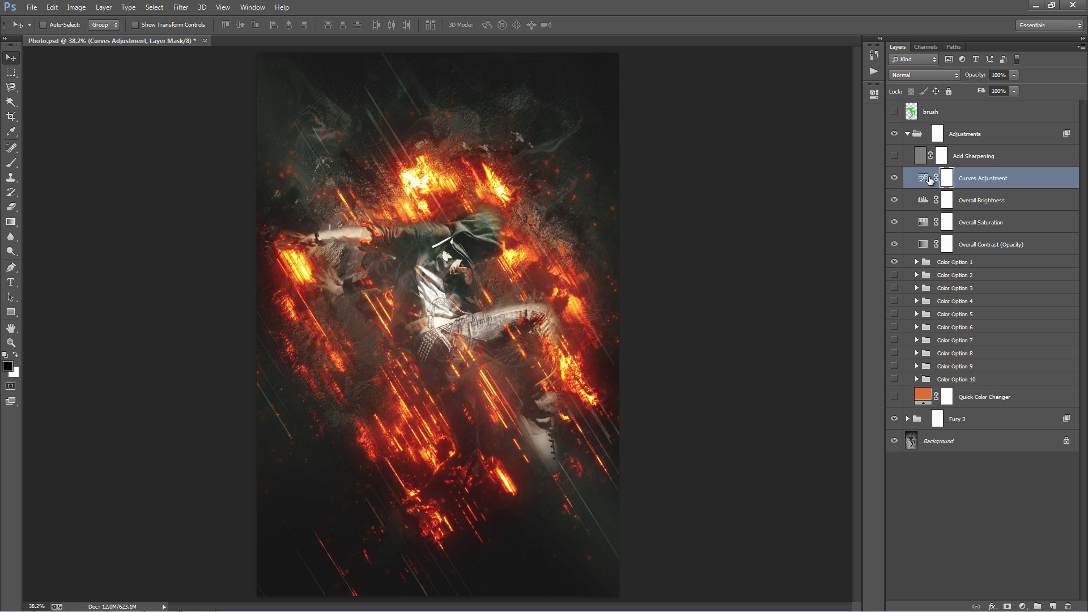
Examine the shadow end of the Curves Adjustment curve, then close its settings and compare the image with the layer hidden and shown.
double_click(924, 179)
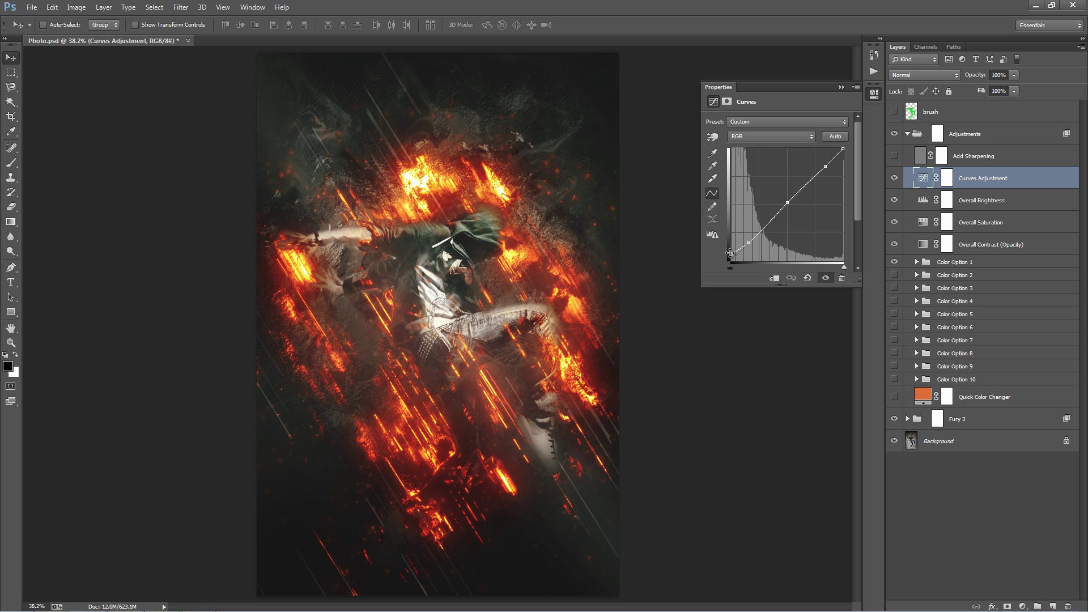
mouse_move(731, 254)
left_mouse_down()
mouse_move(727, 231)
mouse_move(717, 265)
mouse_move(715, 254)
left_mouse_up()
left_click(842, 88)
left_click(893, 178)
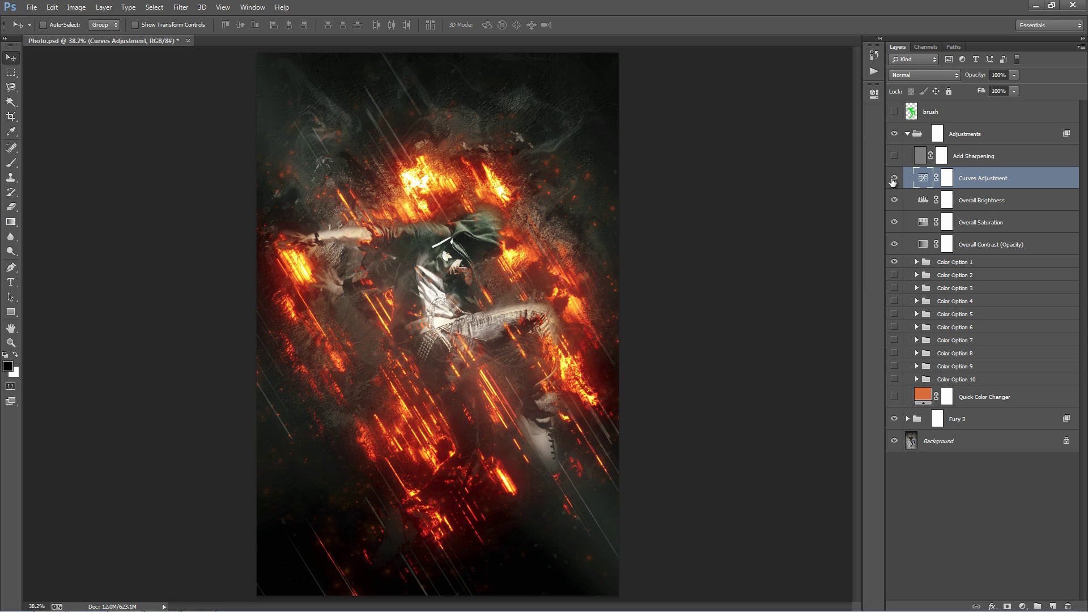
left_click(894, 179)
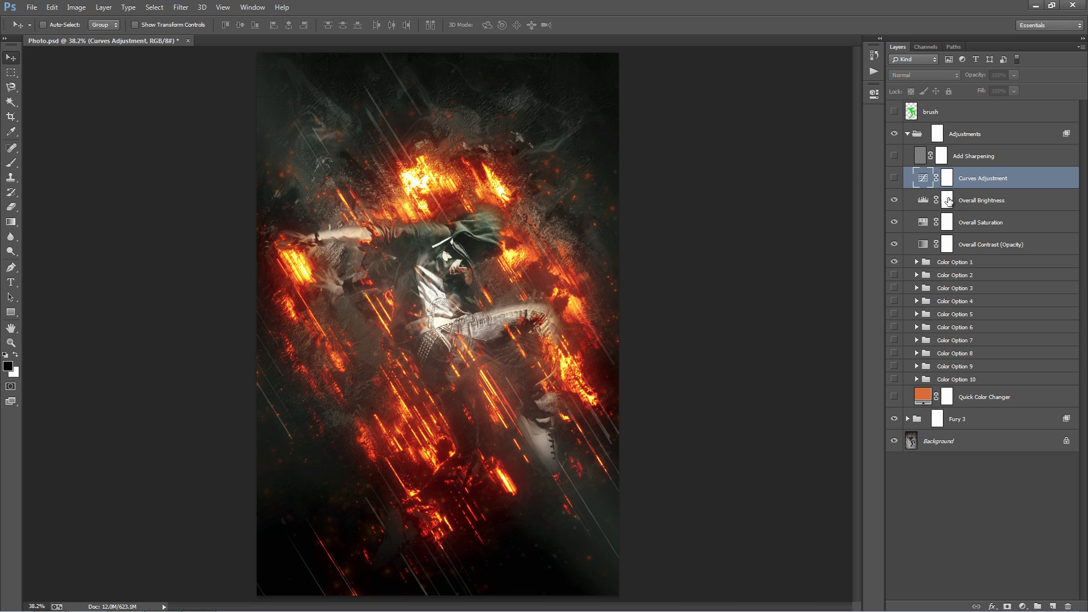
left_click(894, 178)
left_click_drag(980, 79, 1000, 89)
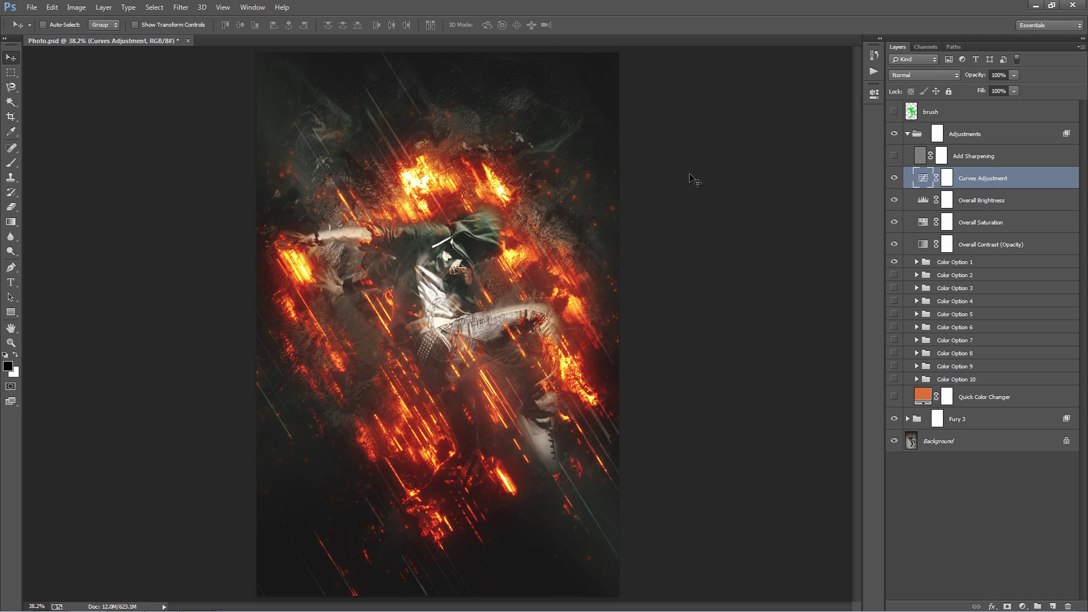
Set the white input level of the Overall Brightness layer to 242 and close its settings.
left_click(989, 205)
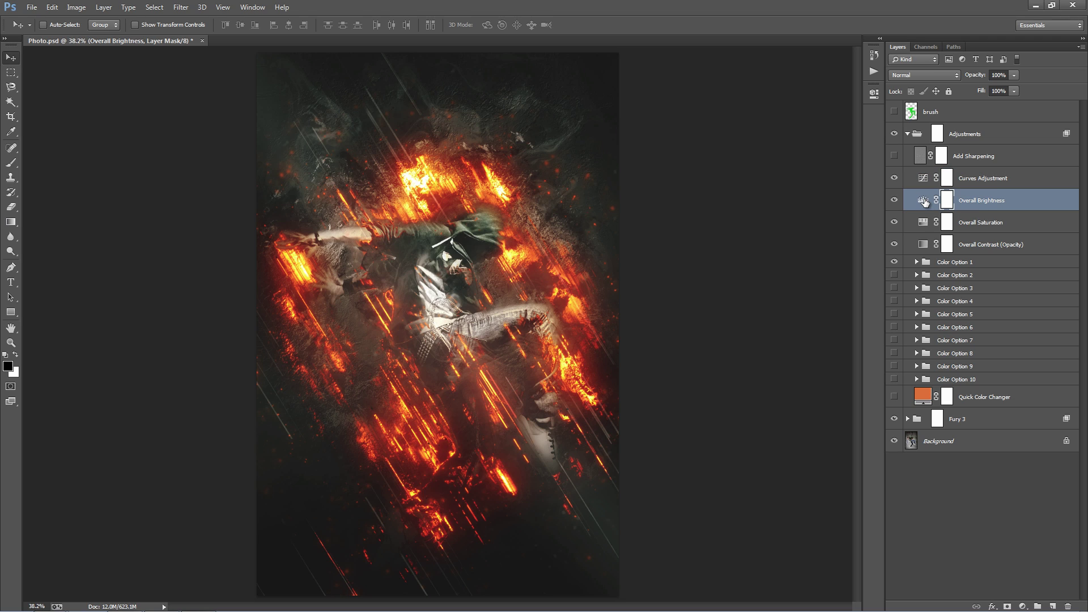
double_click(924, 202)
left_click_drag(847, 203, 844, 206)
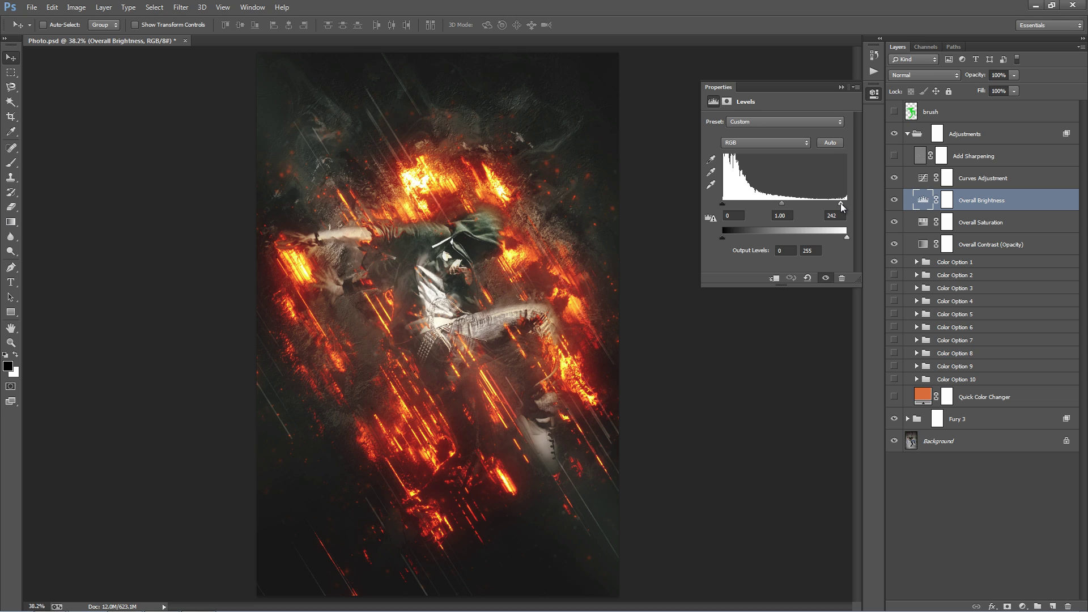
left_click(873, 93)
Review the Saturation control in the Overall Saturation layer's Hue/Saturation settings and close them.
left_click(1020, 230)
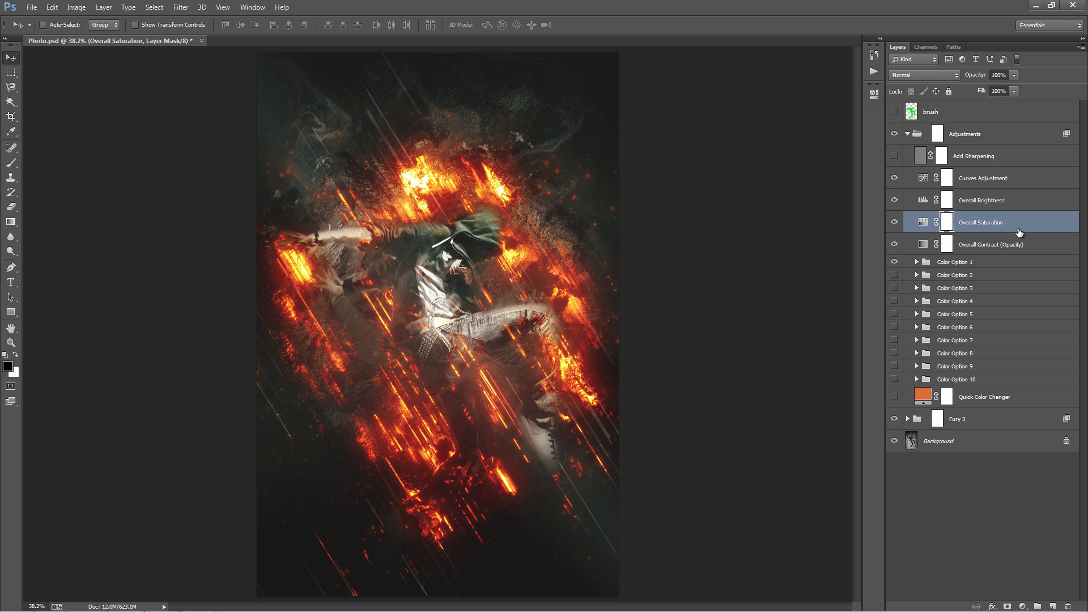
double_click(924, 224)
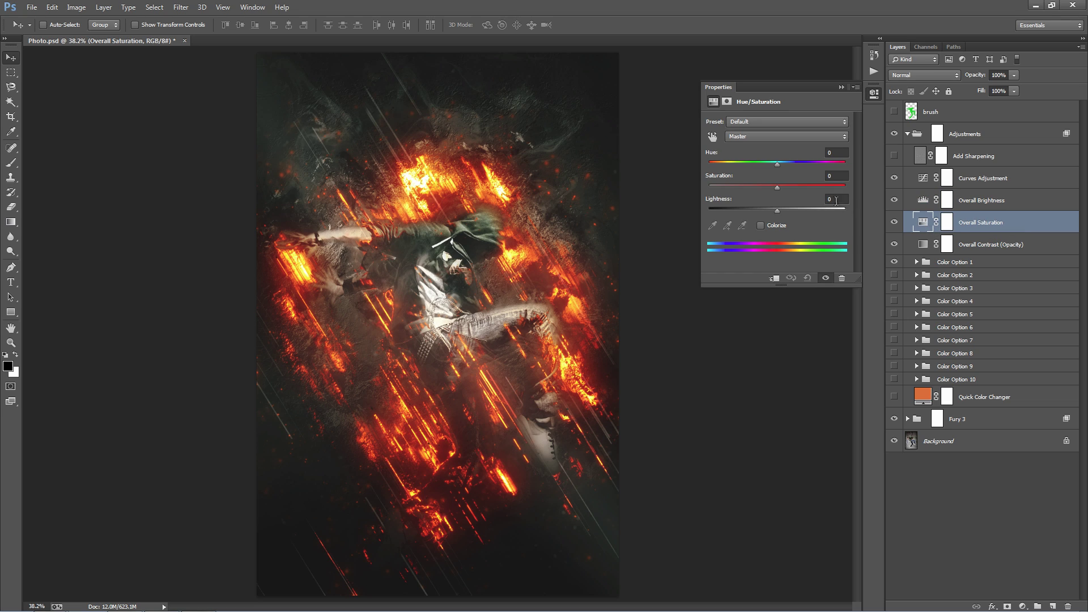
mouse_move(780, 189)
left_mouse_down()
mouse_move(738, 189)
mouse_move(775, 194)
left_mouse_up()
left_click(841, 87)
Adjust the opacity of the Overall Contrast (Opacity) layer down and back up to tune the image contrast.
left_click(1005, 252)
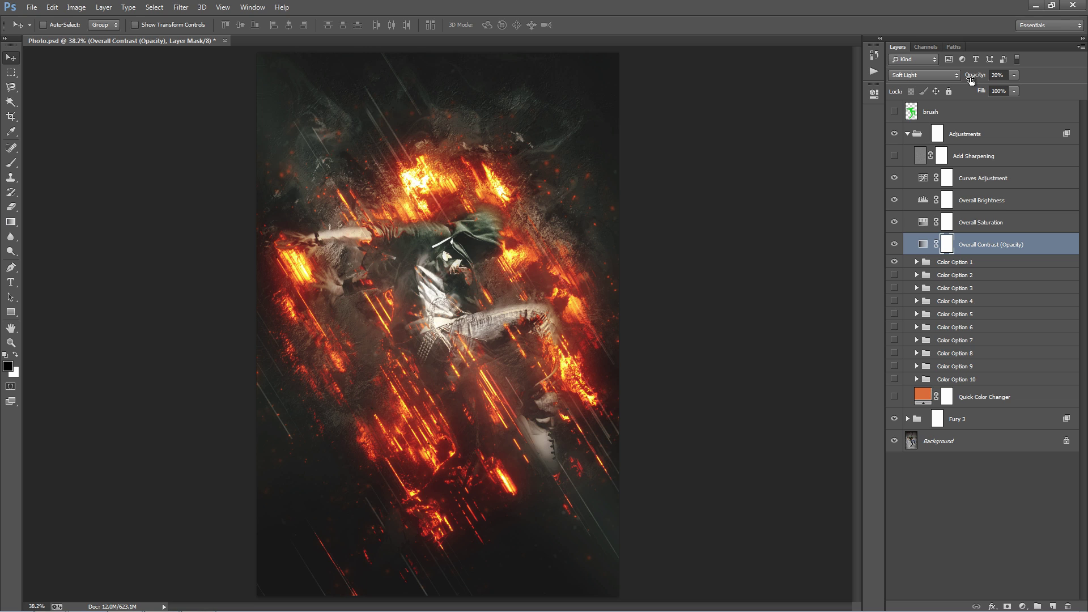
left_click_drag(971, 79, 33, 151)
left_click_drag(972, 78, 997, 79)
Lower the opacity of the Curves Adjustment layer slightly.
left_click(979, 198)
left_click(981, 178)
left_click(971, 78)
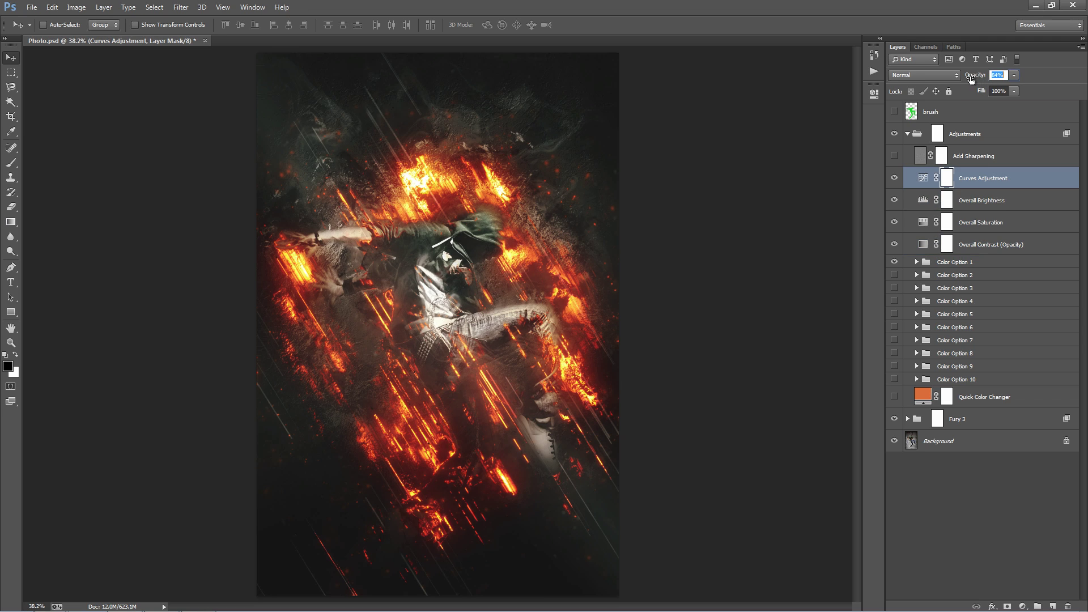
left_click_drag(971, 80, 969, 80)
Hide Color Option 1 and preview Color Options 2 to 5 one at a time to compare their tints.
left_click(987, 248)
left_click(972, 263)
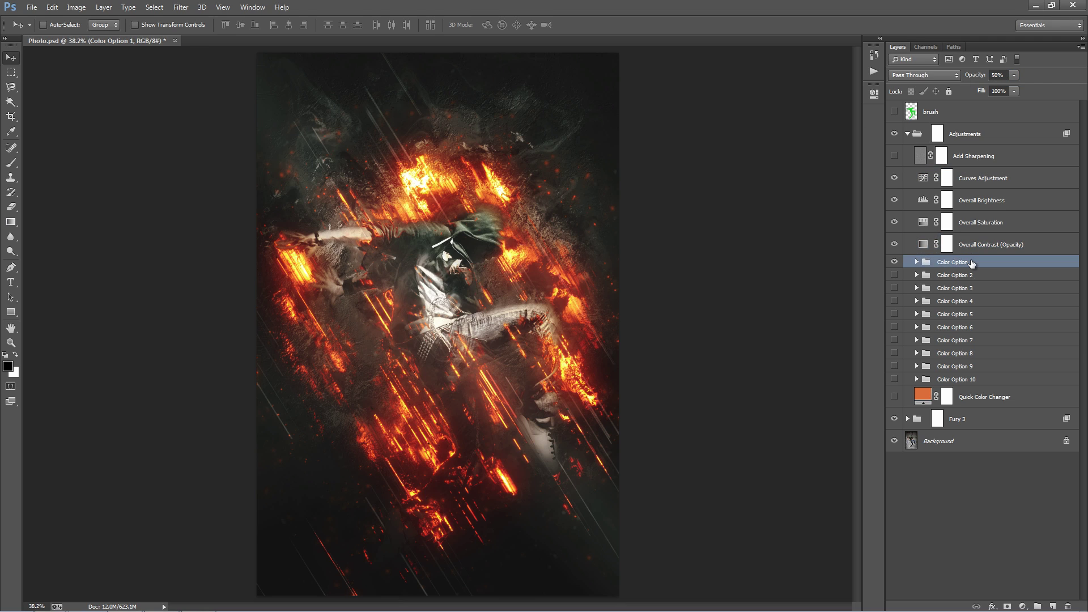
left_click(984, 288)
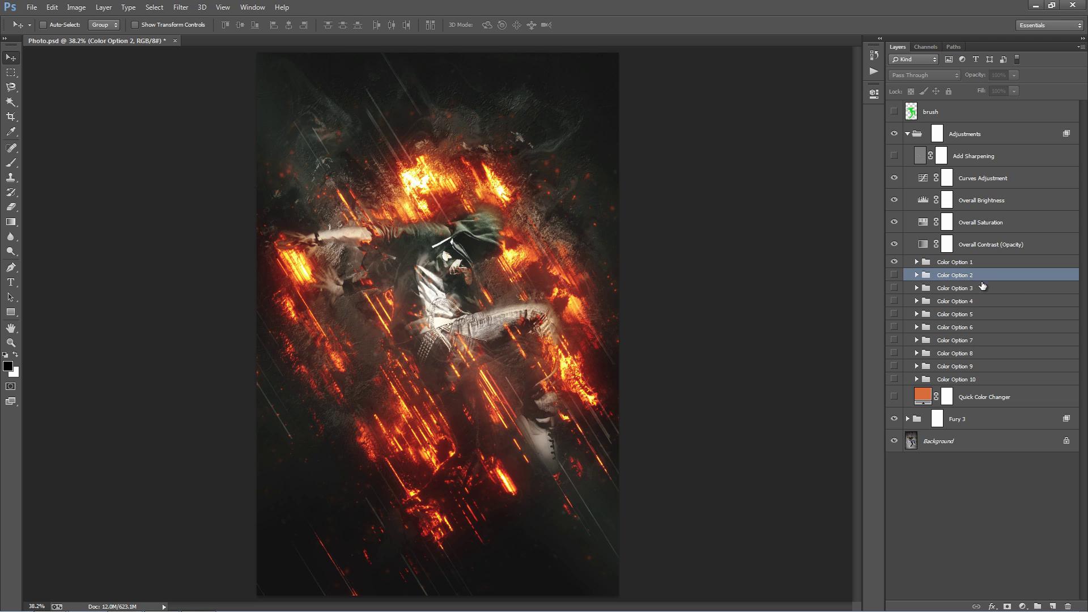
left_click(894, 262)
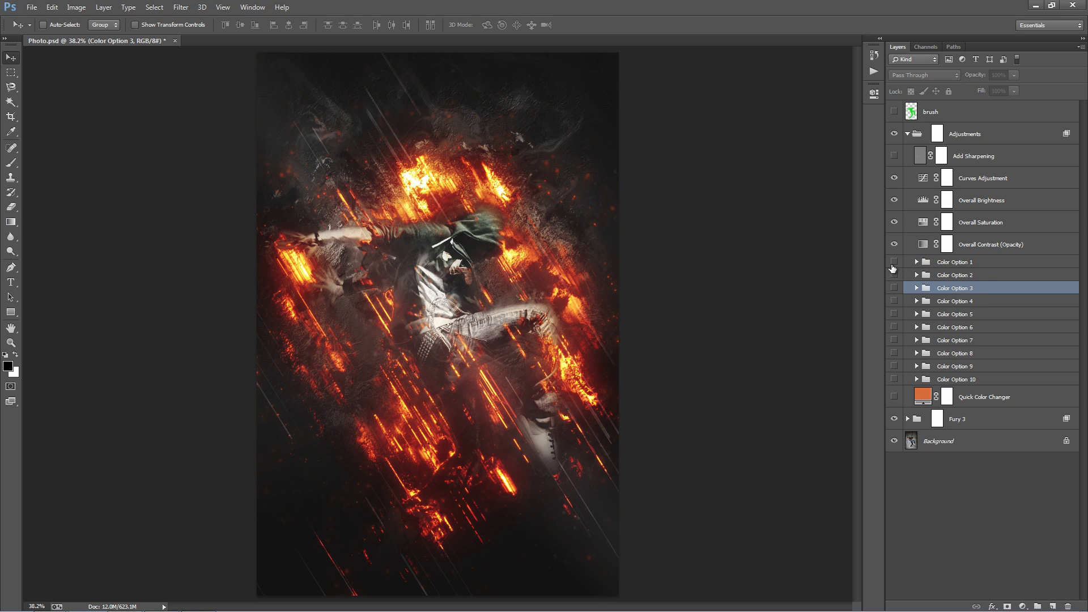
left_click(894, 275)
left_click(895, 288)
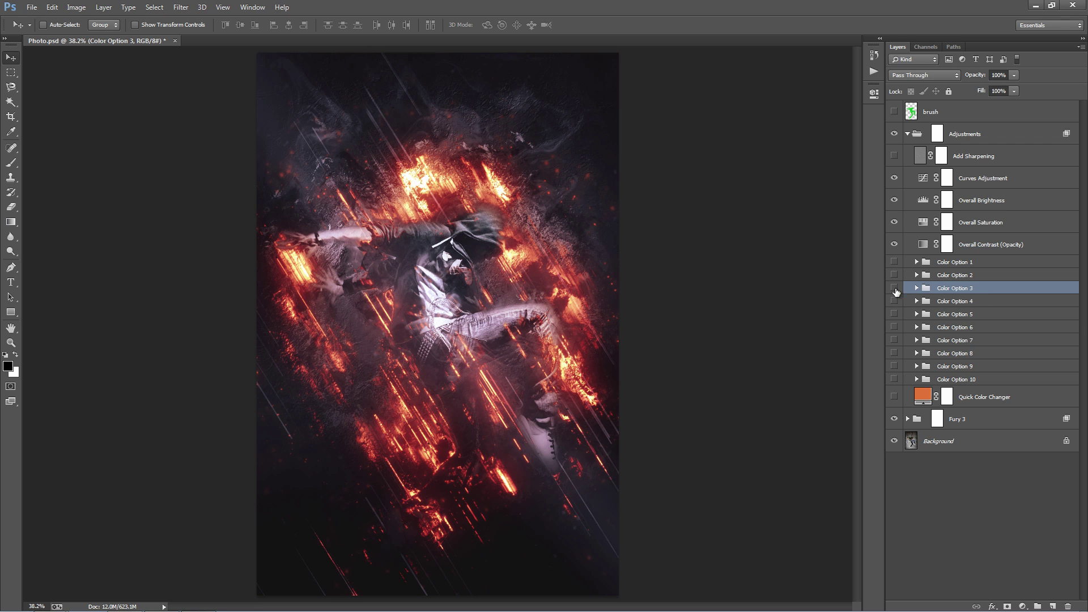
left_click(894, 288)
left_click(894, 300)
left_click(895, 301)
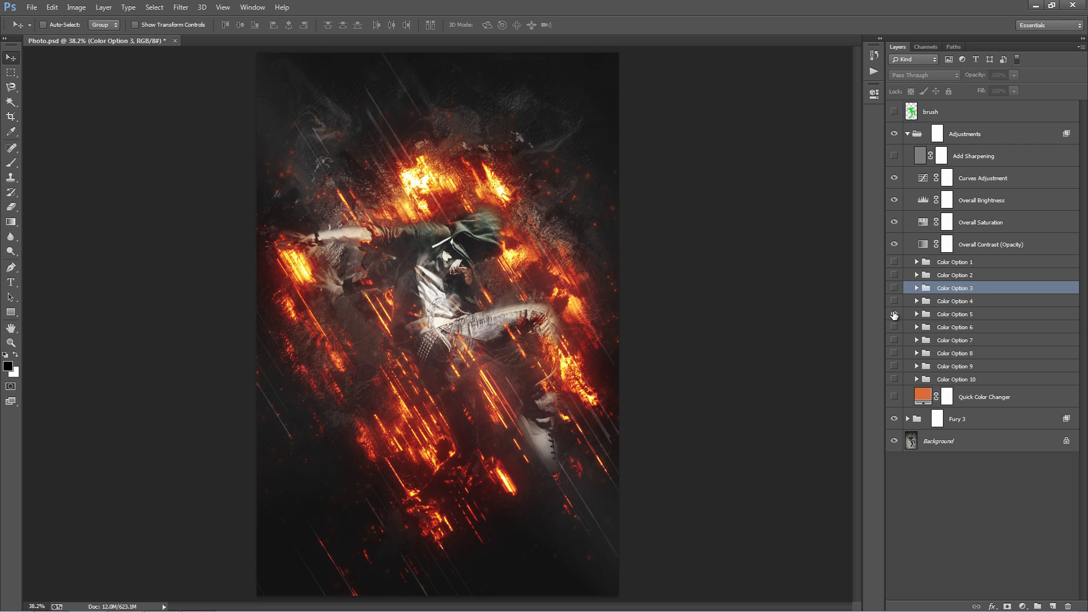
left_click(894, 314)
left_click(894, 314)
Preview Color Options 6 to 10 one at a time and restore Color Option 1.
left_click(894, 327)
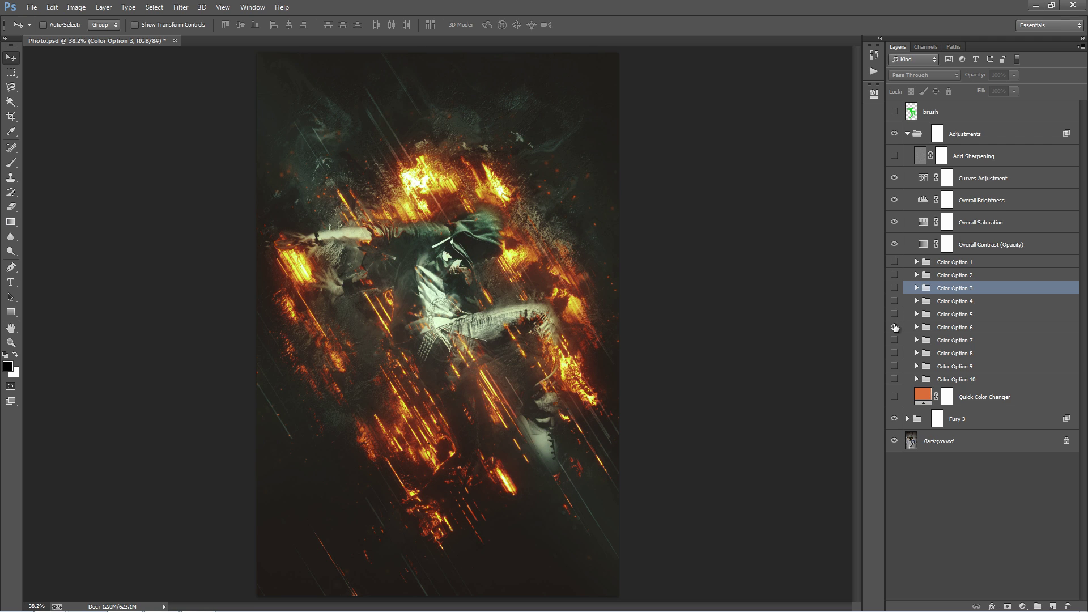
left_click(895, 327)
left_click(894, 340)
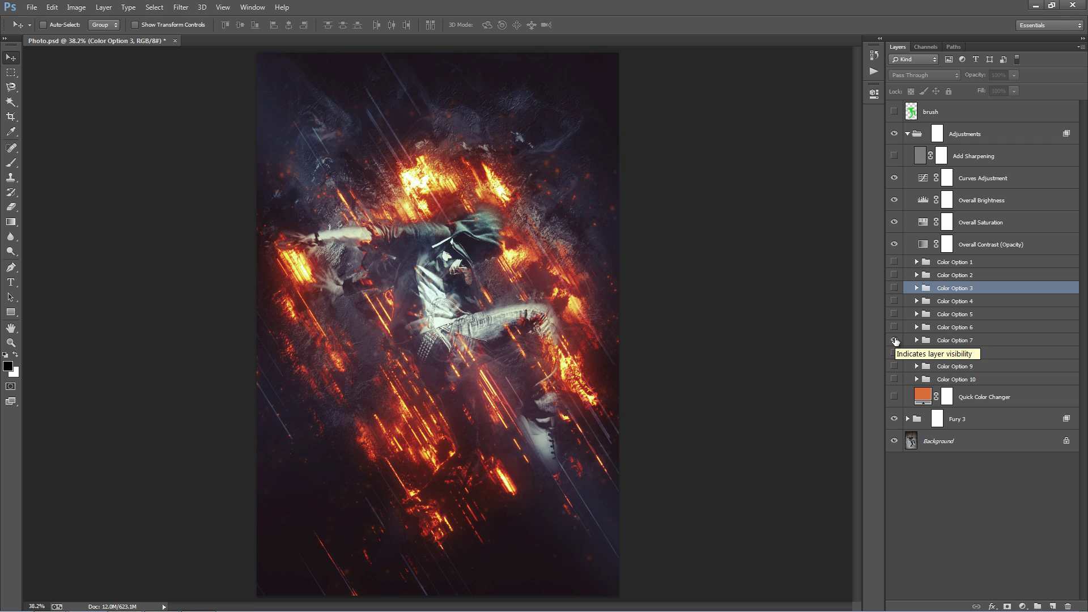
left_click(894, 340)
left_click(895, 353)
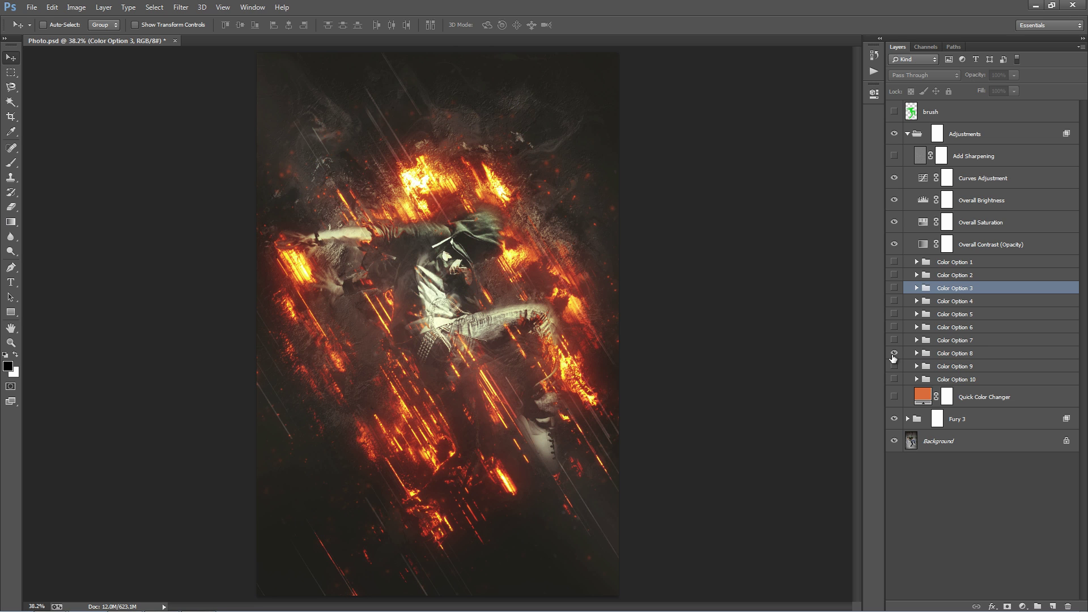
left_click(895, 353)
left_click(894, 366)
left_click(894, 369)
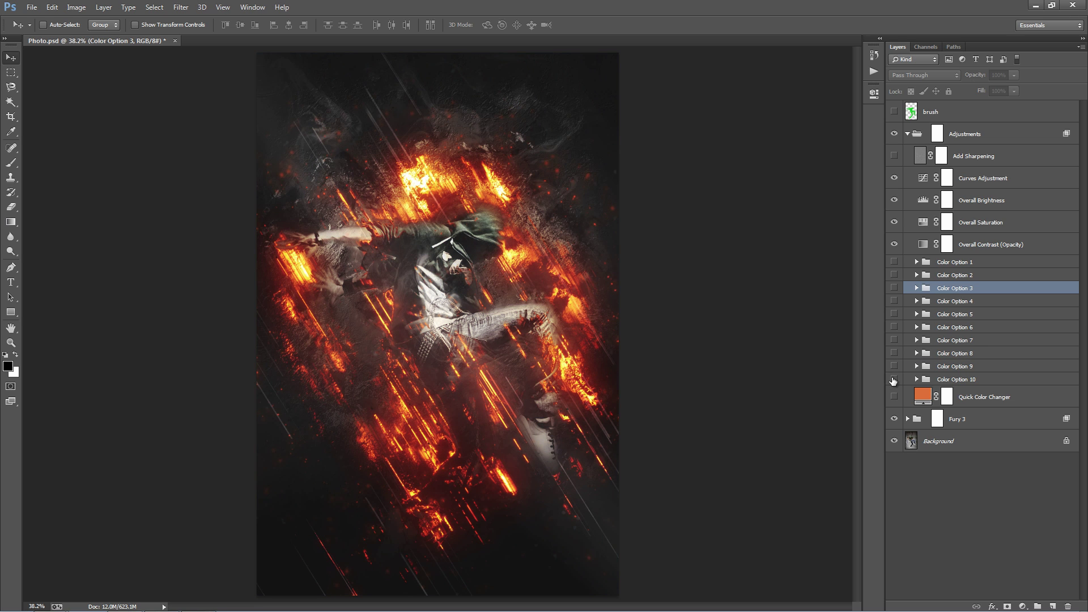
left_click(895, 379)
left_click(895, 379)
left_click(894, 262)
left_click(913, 262)
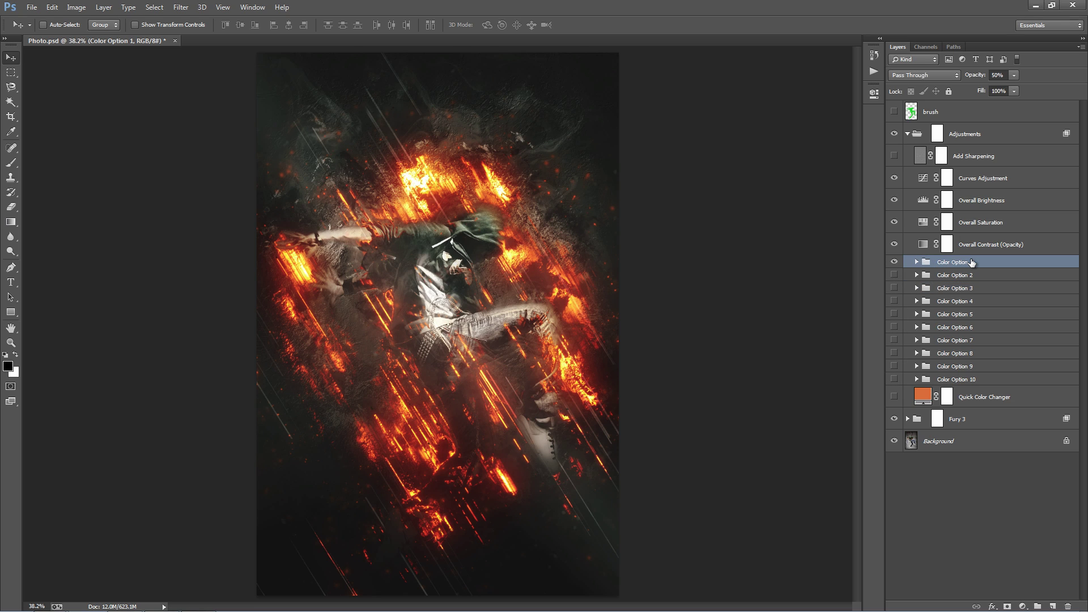
Hide Color Option 1, show Color Option 2 in its place after comparing Color Option 3, and reduce Color Option 2's opacity.
left_click(894, 262)
left_click(894, 262)
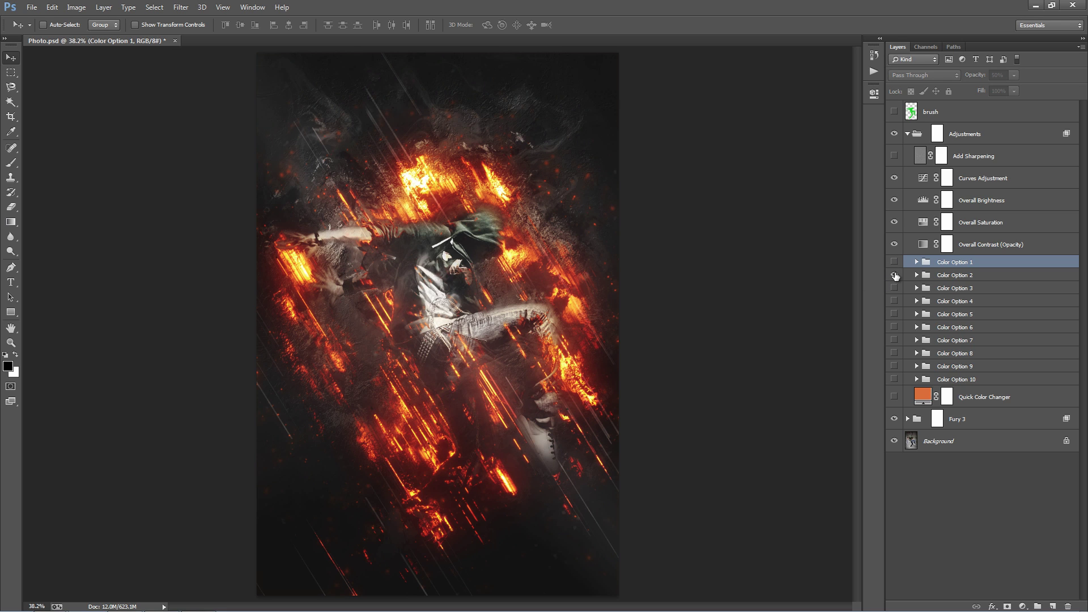
left_click(894, 275)
left_click(894, 288)
left_click(894, 288)
left_click(895, 275)
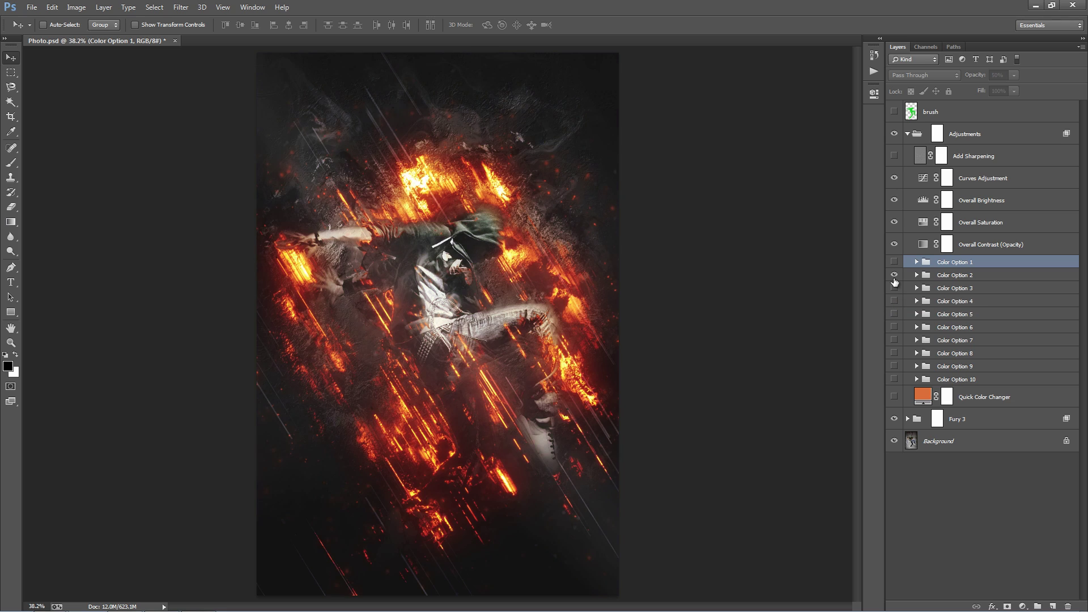
left_click(995, 277)
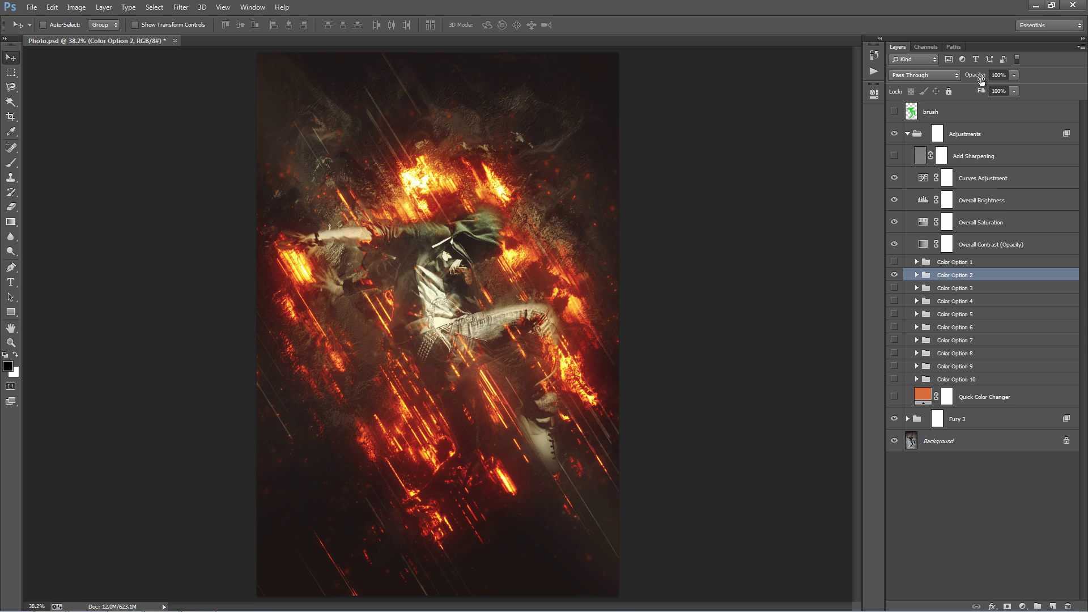
left_click_drag(978, 78, 141, 120)
Preview Color Option 4, then show Color Option 5 together with Color Option 2 and lower Color Option 5's opacity to 0%.
left_click(911, 305)
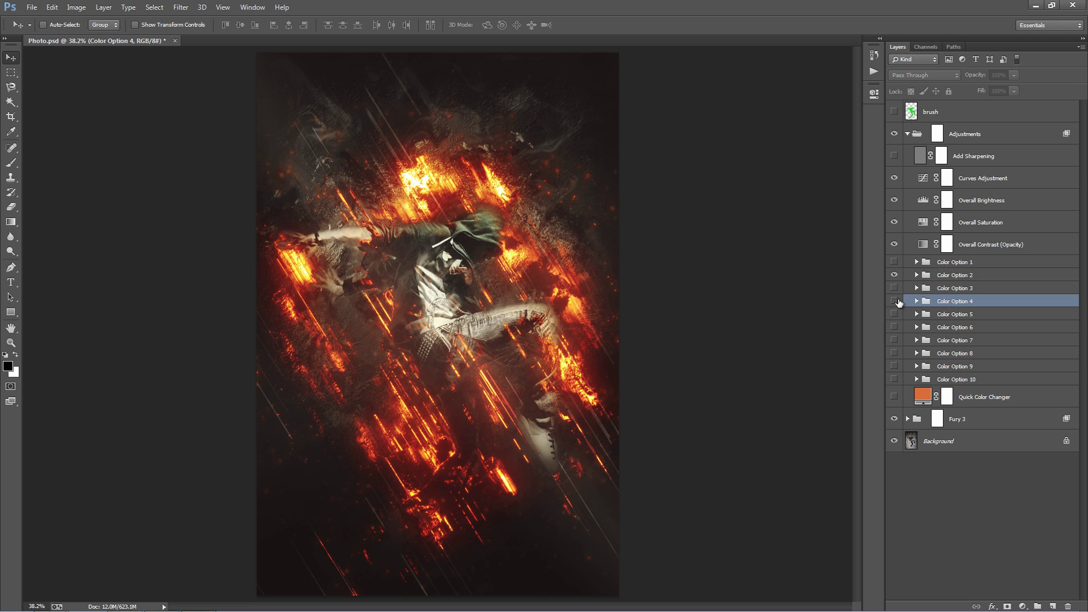
left_click(898, 301)
left_click(897, 302)
left_click(897, 314)
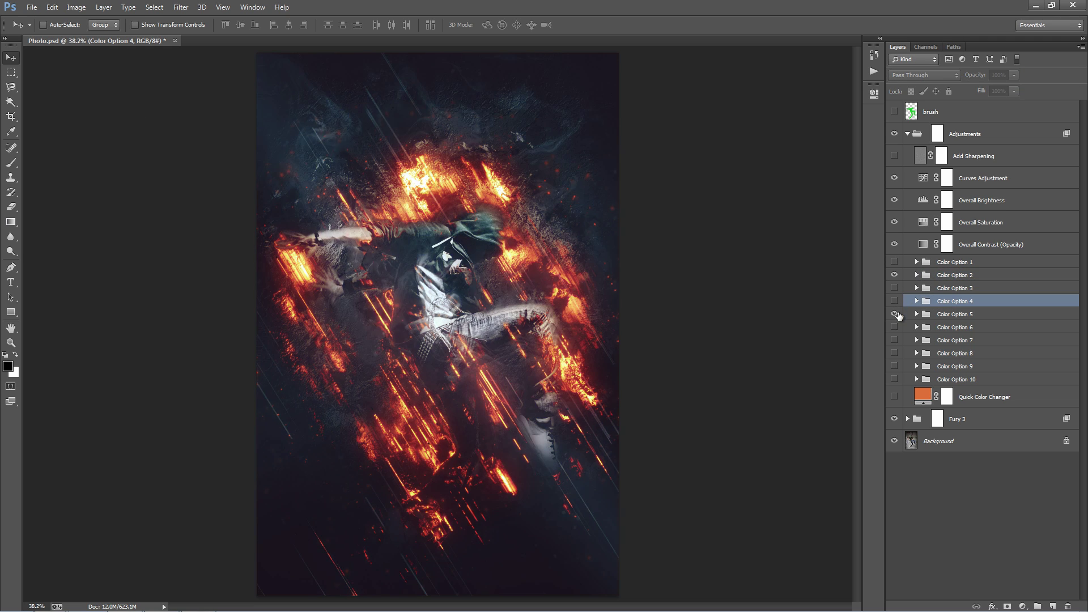
left_click(962, 315)
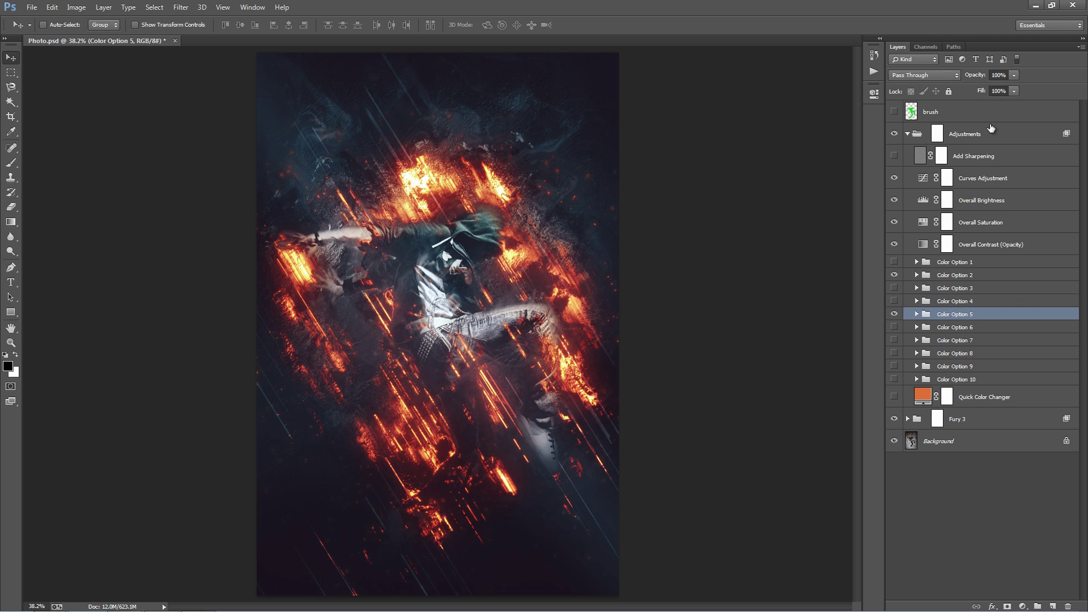
left_click(975, 75)
left_click_drag(181, 141, 213, 141)
left_click_drag(213, 141, 53, 141)
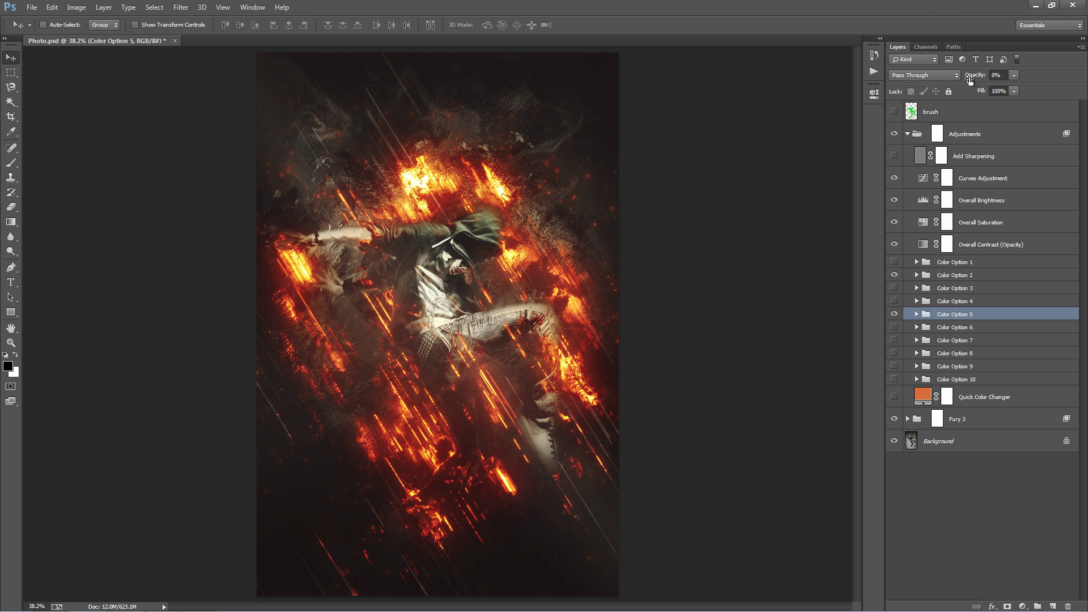
Set Color Option 5's opacity to 57% and add a layer mask to the group.
left_click_drag(970, 79, 1002, 87)
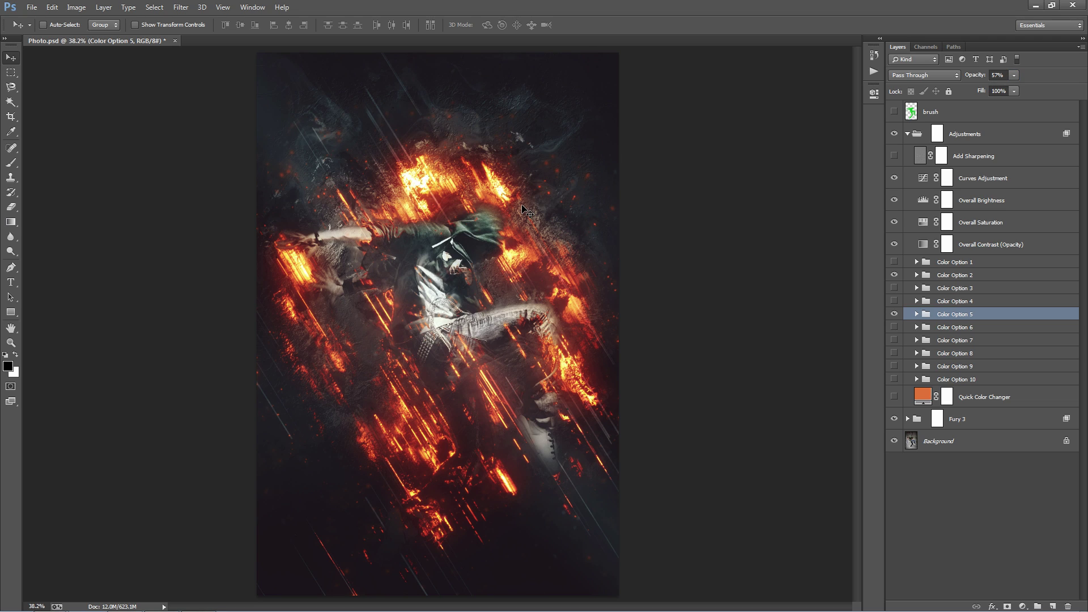
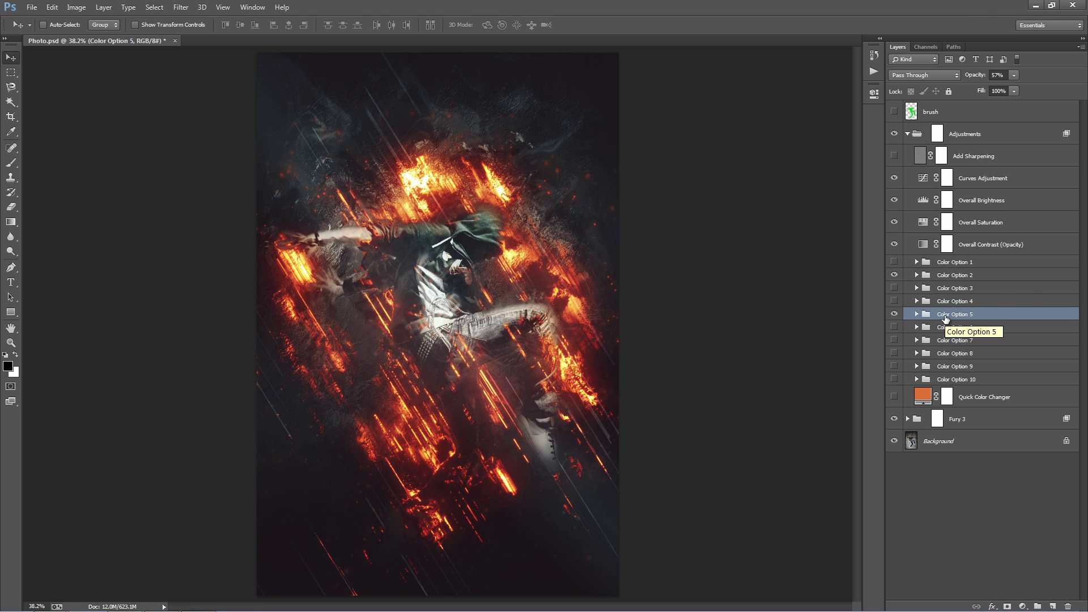
left_click(1008, 606)
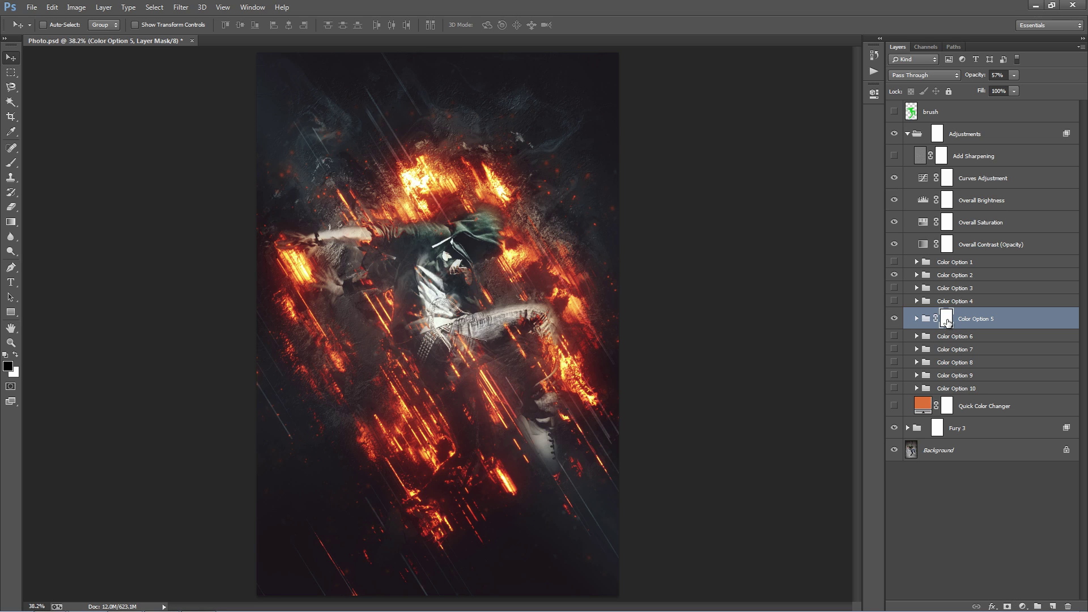
Set the brush to size 400 and 100% opacity and dab black on Color Option 5's mask around the flames beside the hood.
key("b")
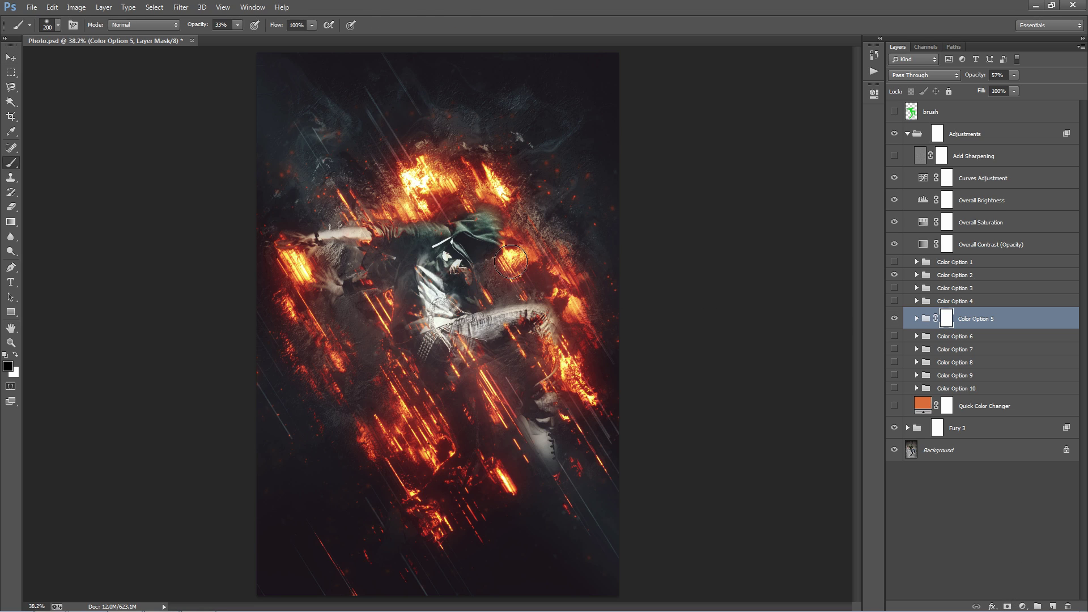
left_click(513, 260)
key("bracketright")
key("bracketright")
key("bracketright")
key("x")
key("x")
left_click(238, 25)
left_click_drag(238, 37, 321, 47)
left_click(598, 247)
Set Color Option 5's opacity to 100% and paint black on its mask over the flames, embers and the figure's body.
left_click_drag(979, 78, 1086, 92)
left_click(512, 253)
left_click_drag(559, 279, 571, 357)
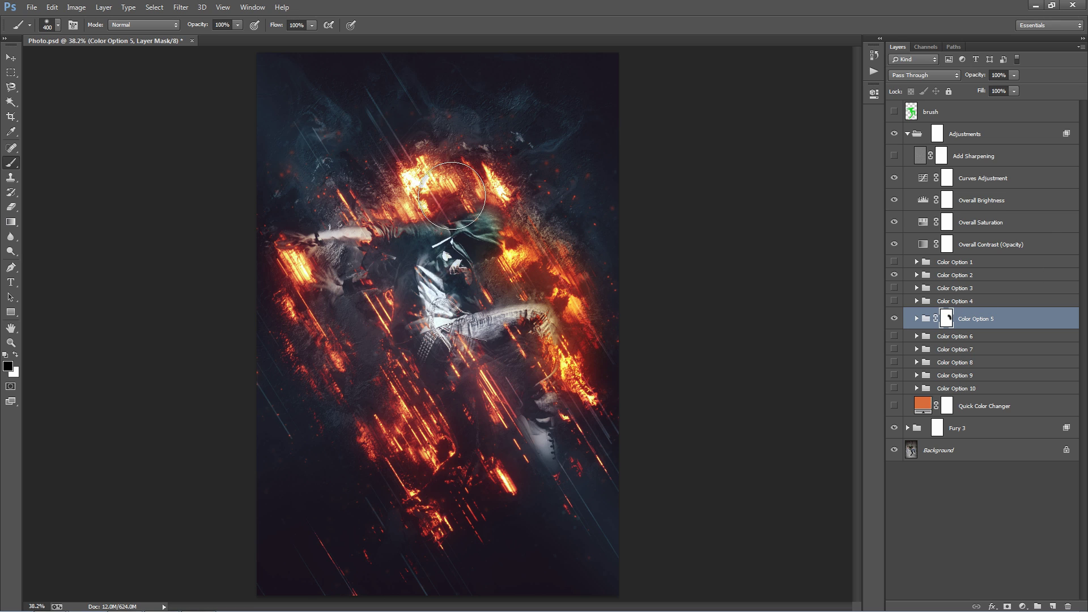
left_click_drag(386, 186, 422, 206)
left_click_drag(293, 262, 303, 267)
left_click_drag(331, 333, 359, 368)
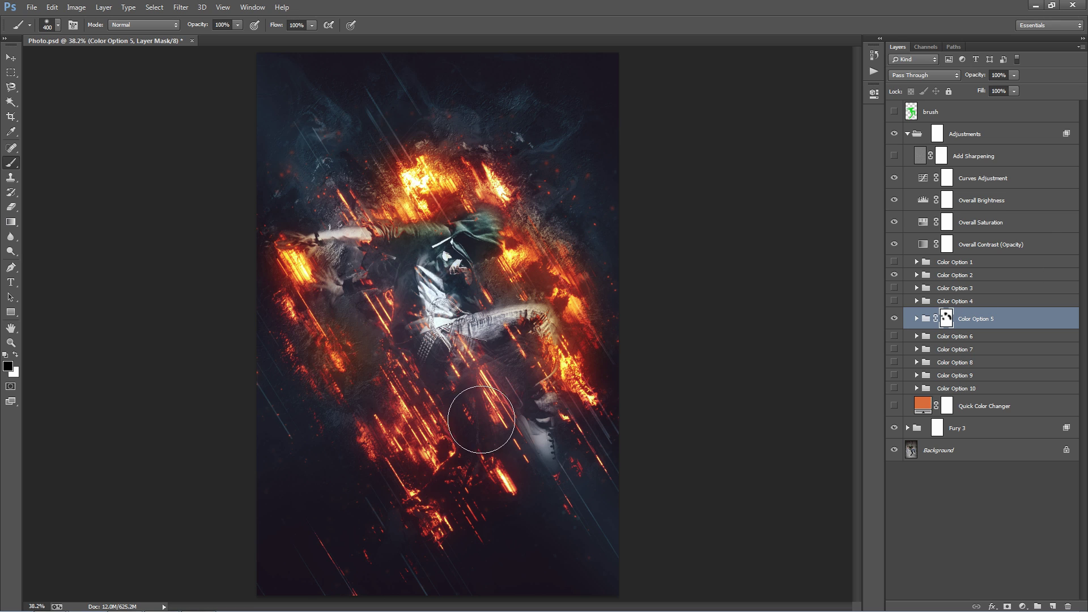
left_click_drag(483, 419, 493, 441)
left_click_drag(421, 326, 410, 311)
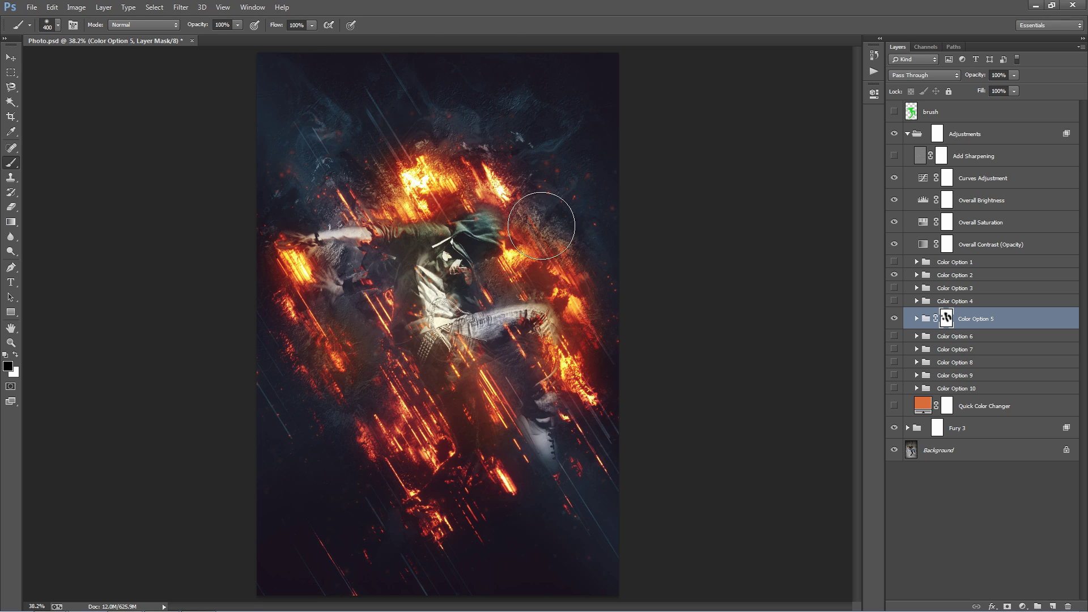
Lower Color Option 5's opacity to 58% and toggle its visibility to compare the masked tint.
key("v")
left_click_drag(976, 76, 953, 81)
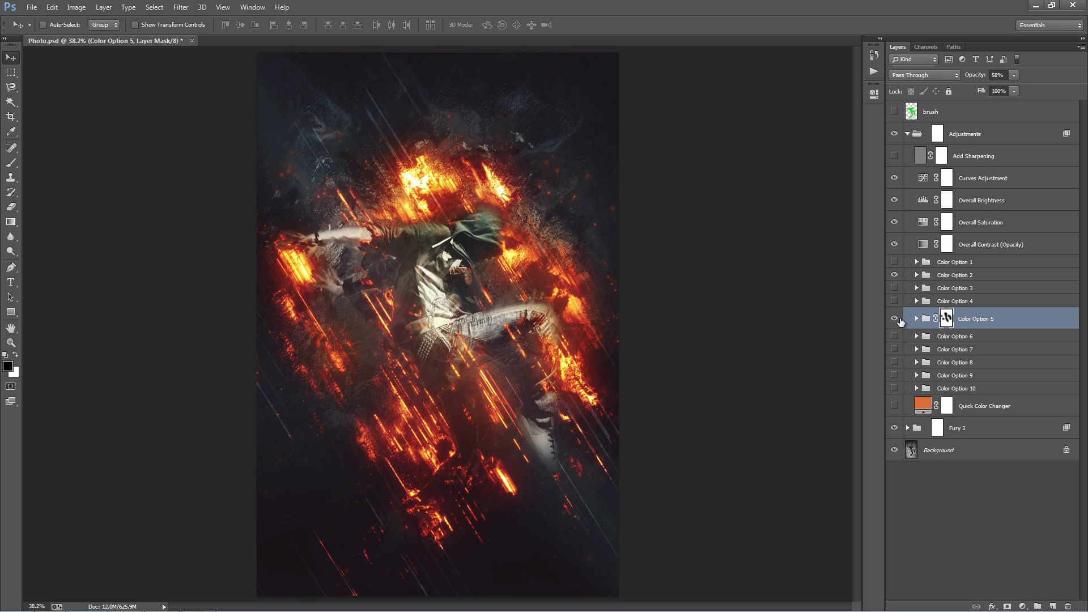
left_click(895, 319)
left_click(894, 319)
Show Color Option 1 on top of the other tints and set its opacity to 33%.
left_click_drag(898, 276, 899, 264)
left_click(966, 263)
left_click_drag(975, 75, 938, 82)
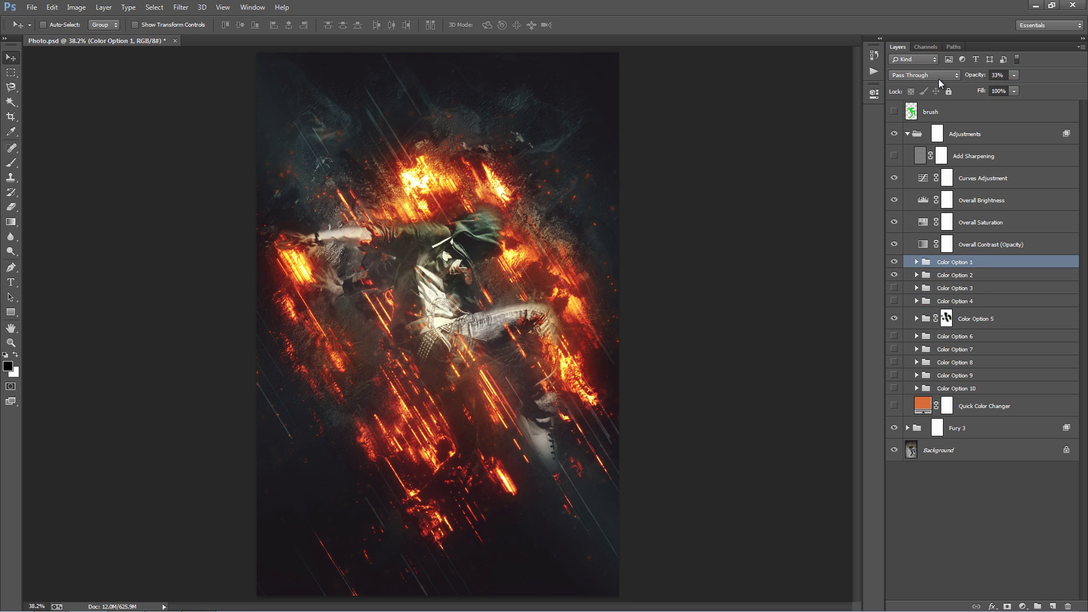
Preview Color Option 8, show Color Option 9 in the mix and reduce Color Option 9's opacity.
left_click(894, 363)
left_click(894, 376)
left_click(951, 376)
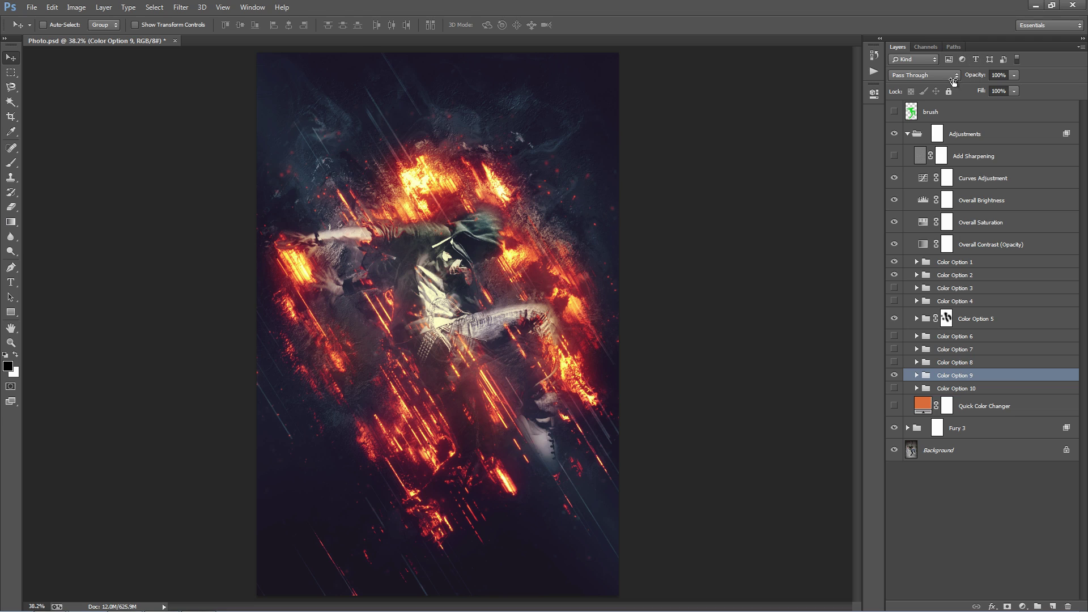
left_click_drag(974, 75, 400, 108)
Collapse the Adjustments group, expand Fury 3 and show the Main Colored Texture copy layer.
left_click(908, 137)
left_click(908, 157)
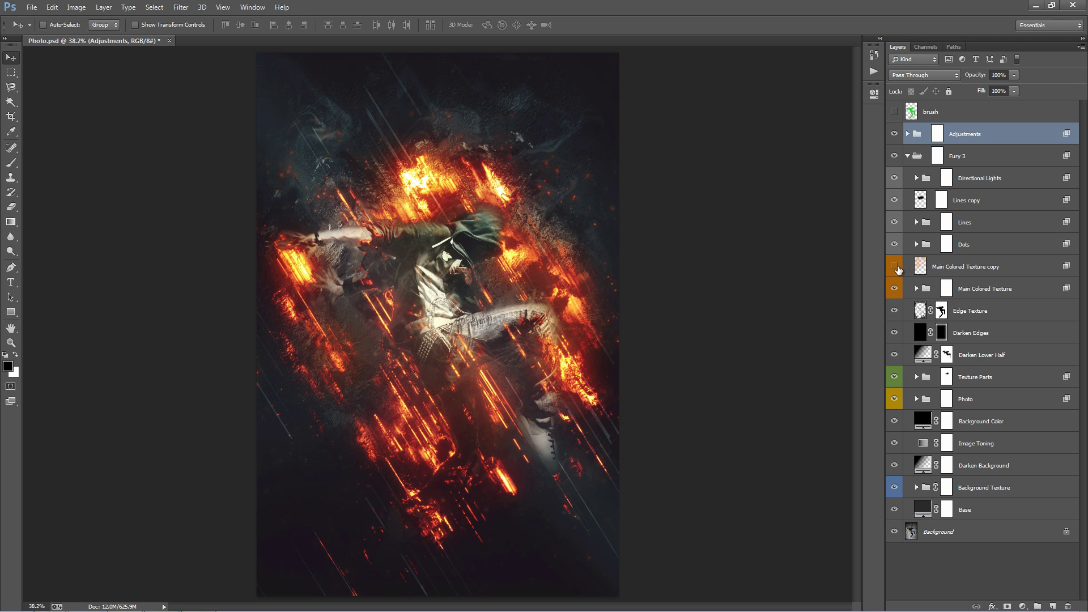
left_click(895, 267)
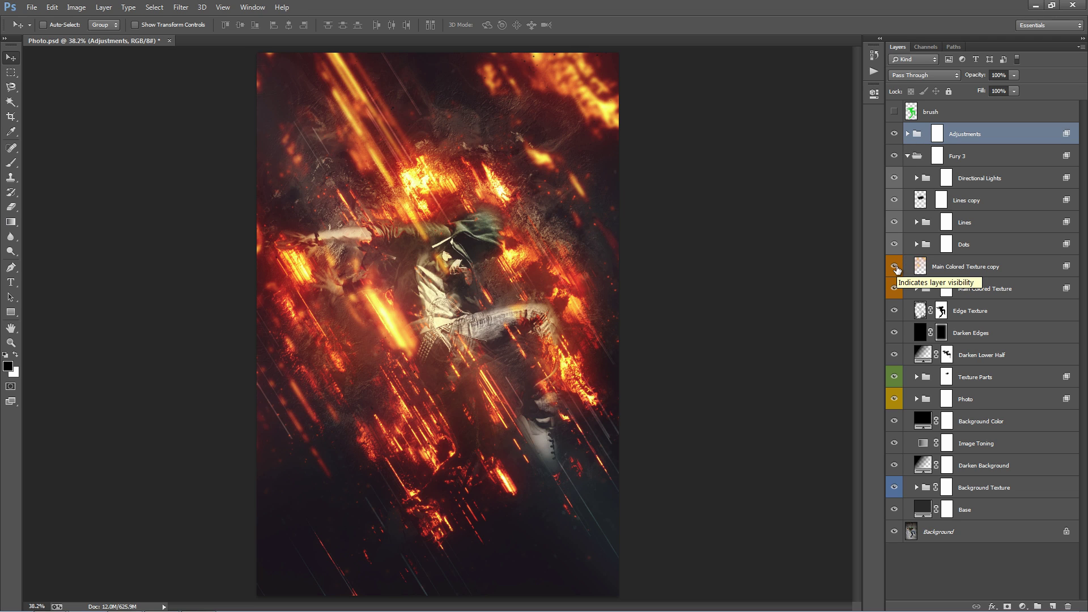
Try the Linear Dodge (Add) and Pass Through blend modes on the Main Colored Texture group, ending on Linear Dodge (Add).
left_click(1014, 291)
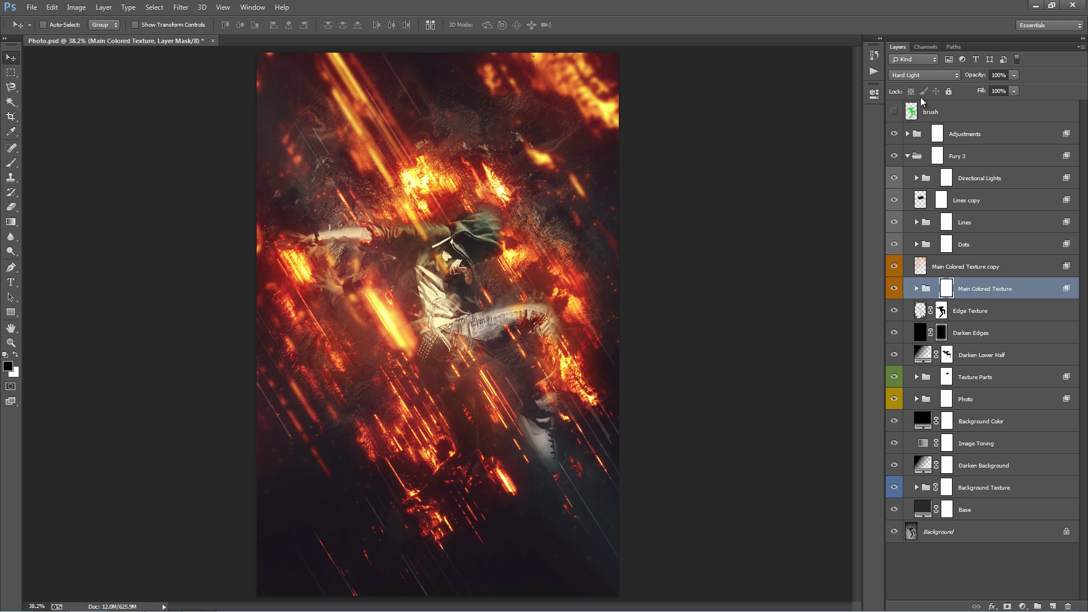
left_click(924, 75)
left_click(936, 216)
left_click(924, 75)
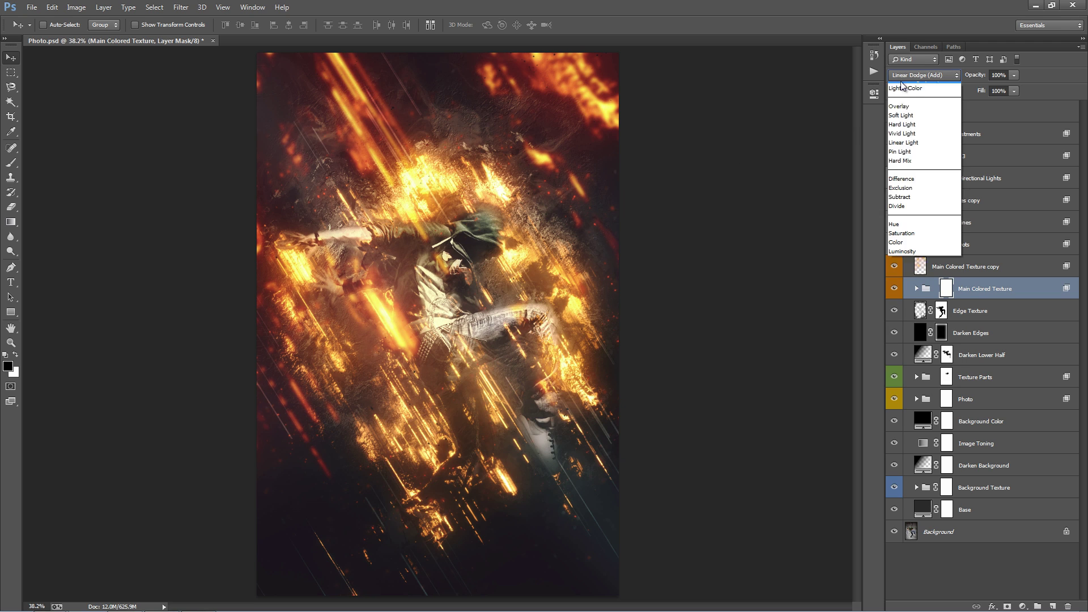
left_click(910, 77)
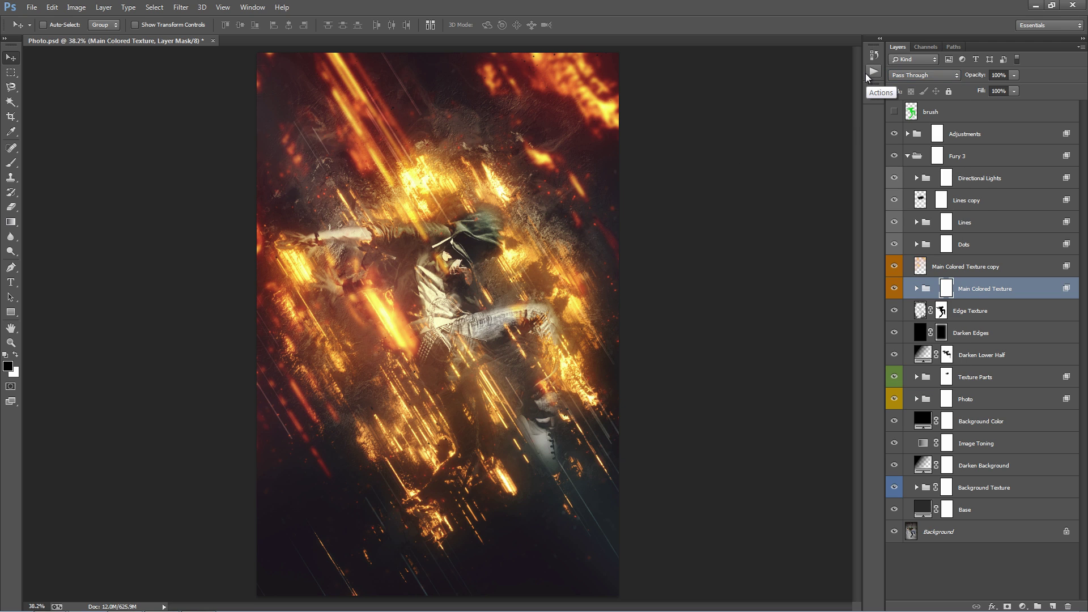
left_click(910, 75)
left_click(927, 211)
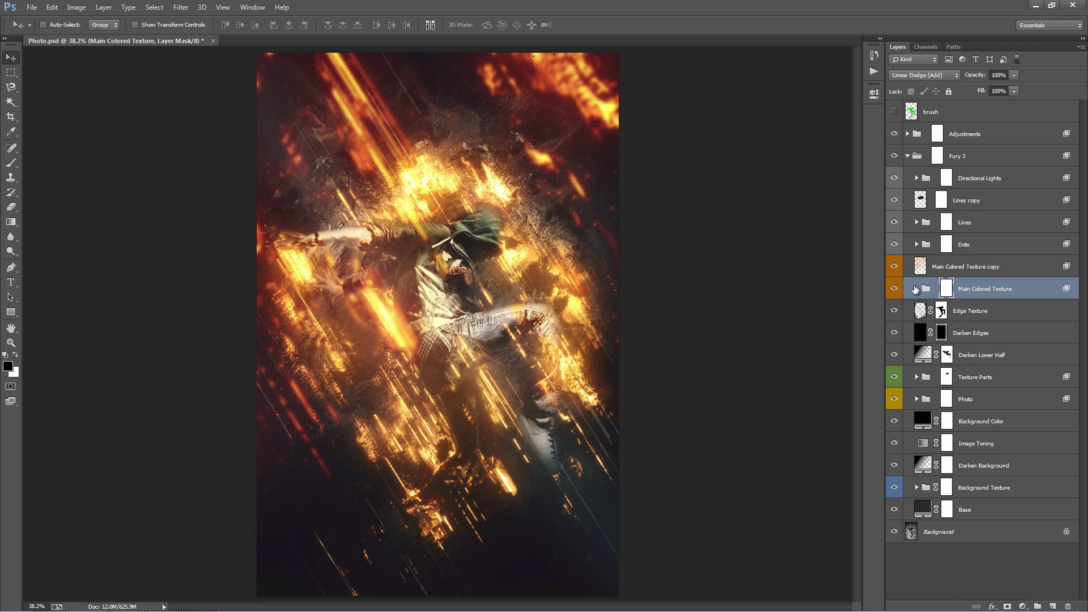
Expand the Main Colored Texture group and toggle AddGlow_1's visibility to compare its glow.
left_click(916, 289)
left_click(994, 333)
left_click(896, 334)
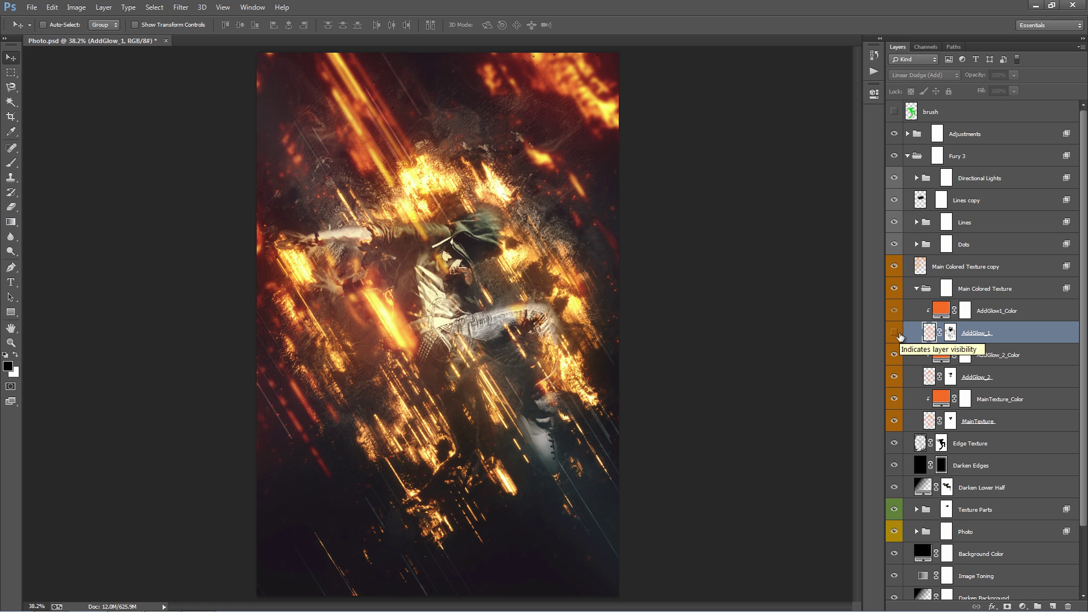
left_click(895, 333)
Restore the Main Colored Texture group's blend mode to Hard Light, toggle AddGlow_1's visibility and collapse the group.
left_click(946, 288)
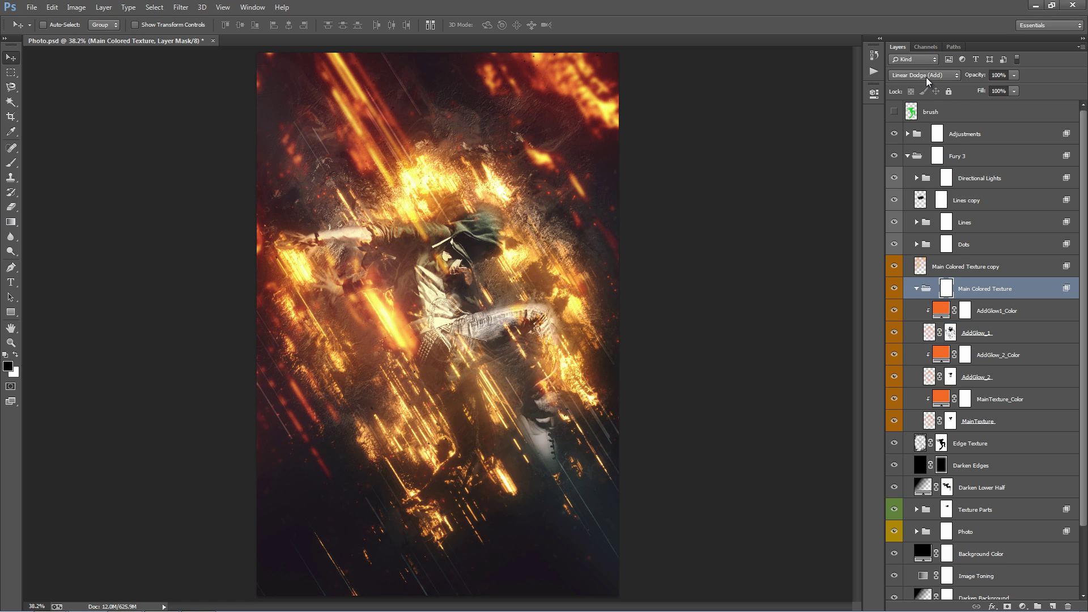
left_click(927, 77)
left_click(921, 256)
left_click(895, 333)
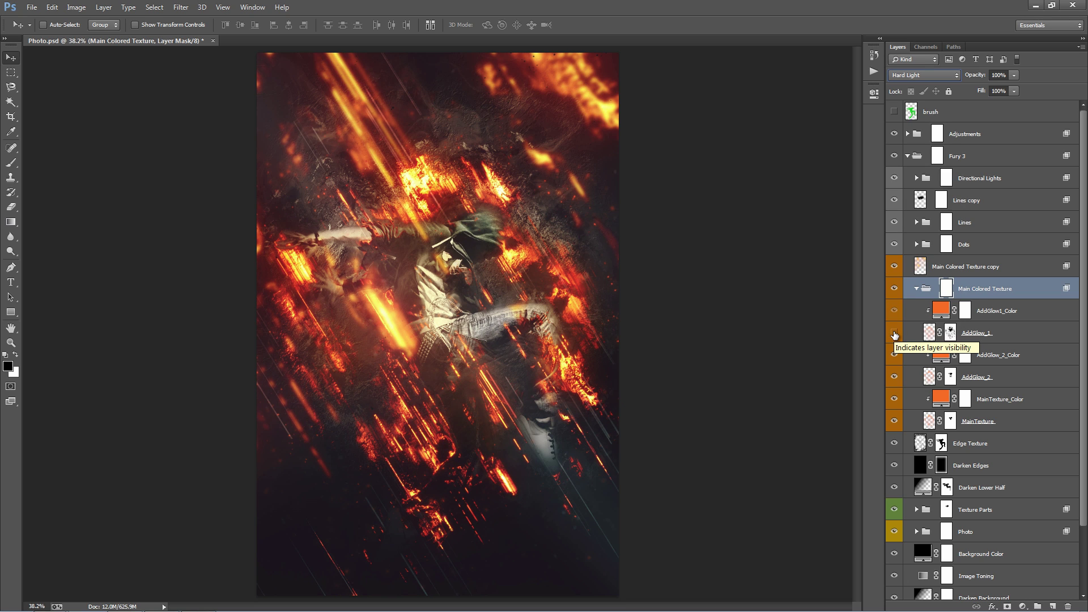
left_click(917, 288)
Select the Main Colored Texture copy layer and shift its large glowing streaks up and to the left on the image.
left_click(958, 266)
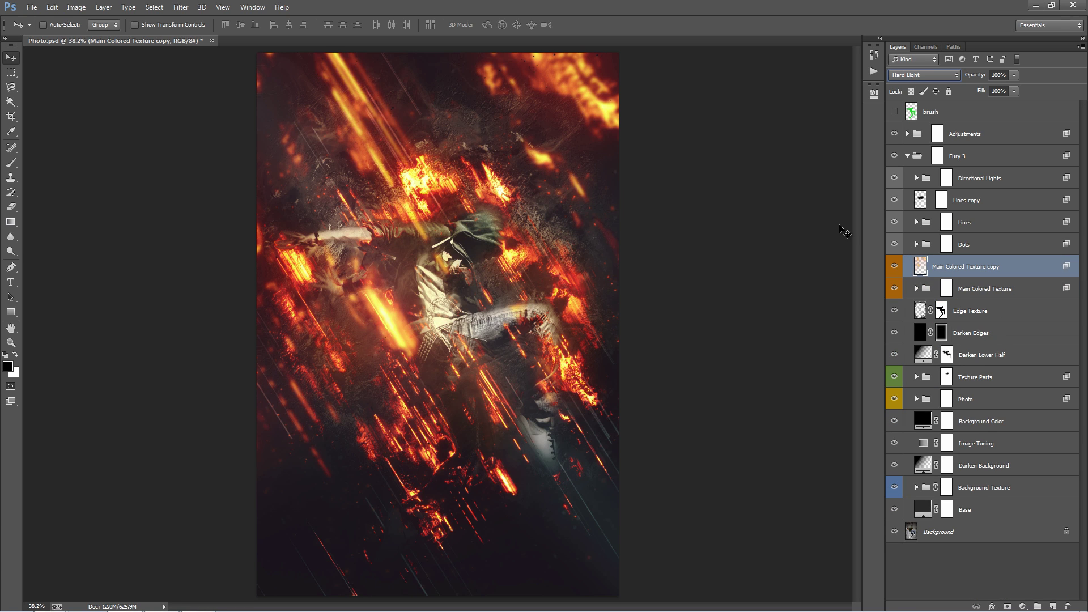
key("ctrl+minus")
left_click_drag(435, 288, 443, 295)
left_click_drag(696, 393, 694, 391)
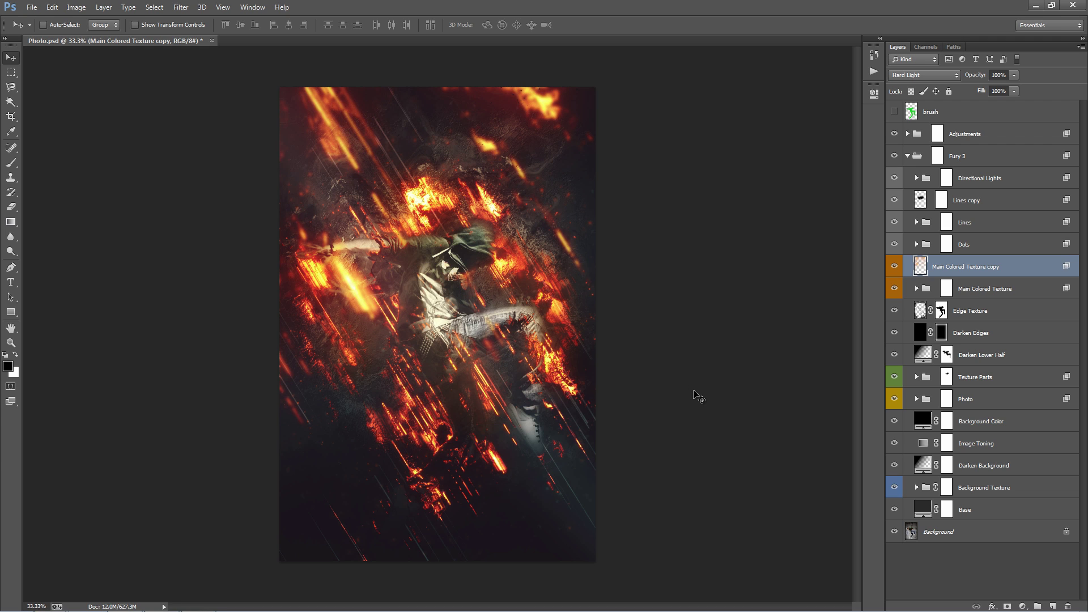
key("ctrl+plus")
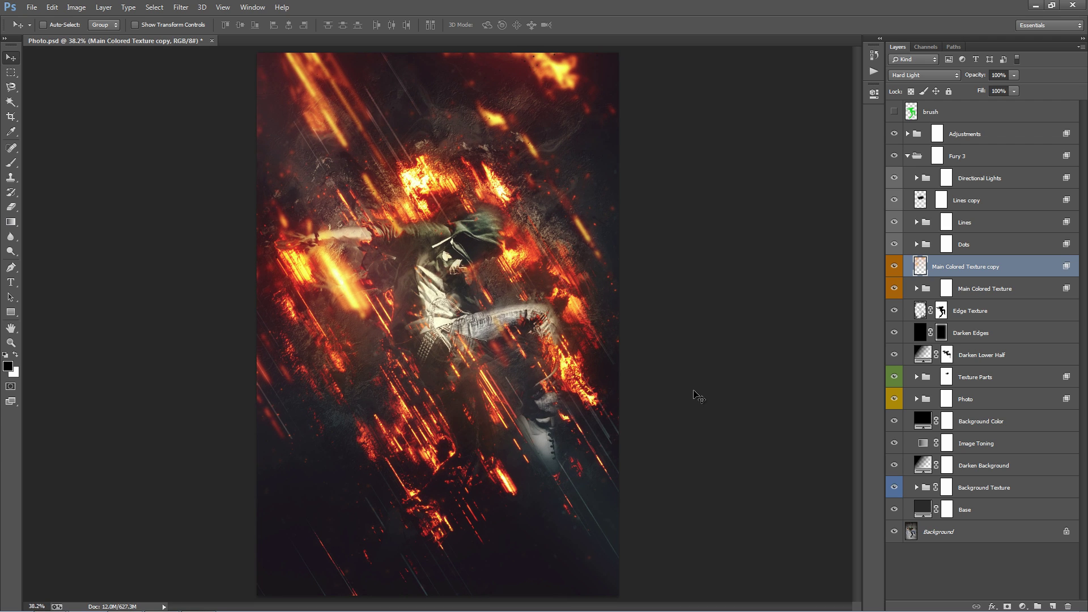
Toggle the visibility of Edge Texture, Darken Edges and Darken Lower Half to compare each layer's effect.
left_click(894, 311)
left_click(894, 333)
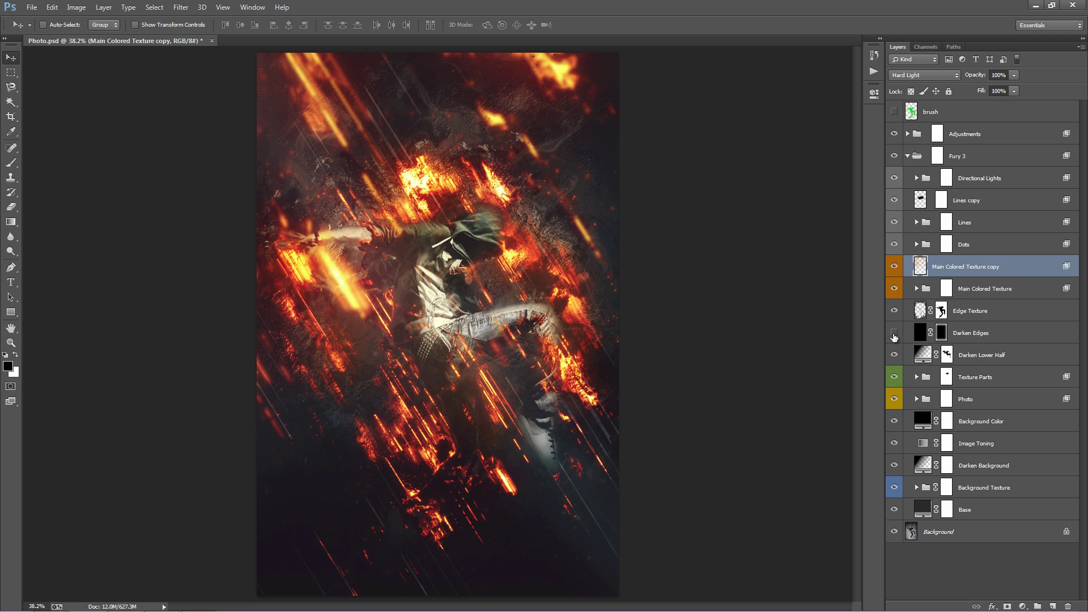
left_click(893, 333)
left_click(893, 355)
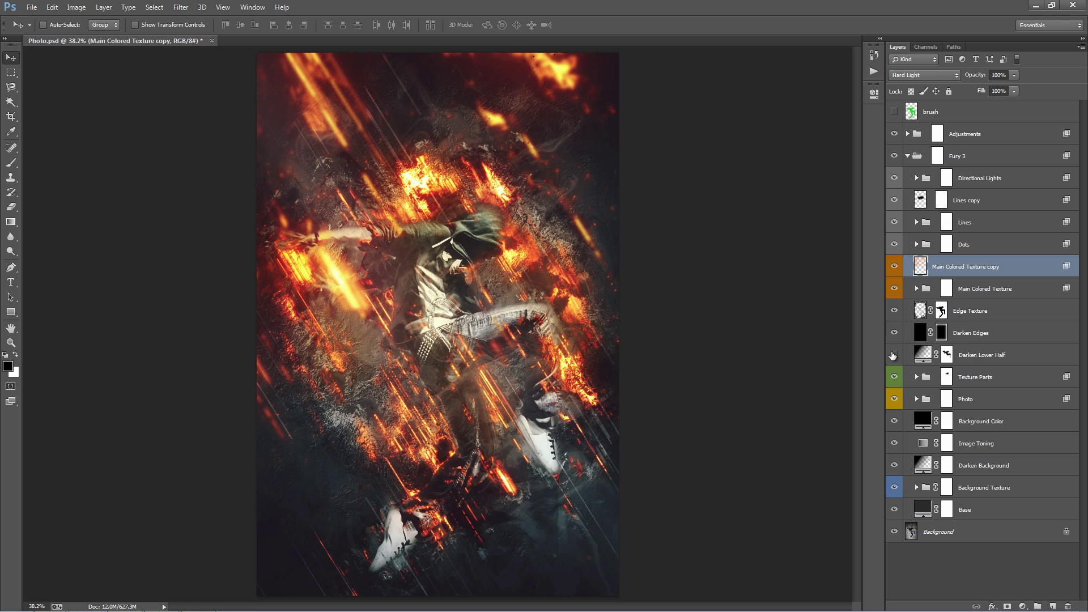
left_click(894, 355)
Set the Darken Lower Half layer's opacity to 82%.
left_click(1008, 351)
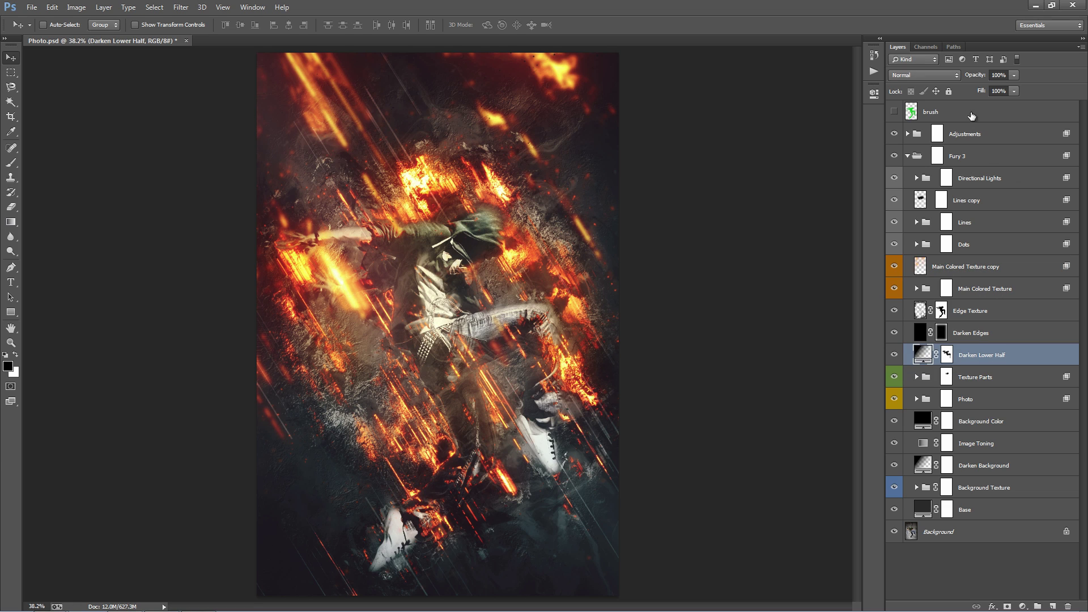
left_click(969, 79)
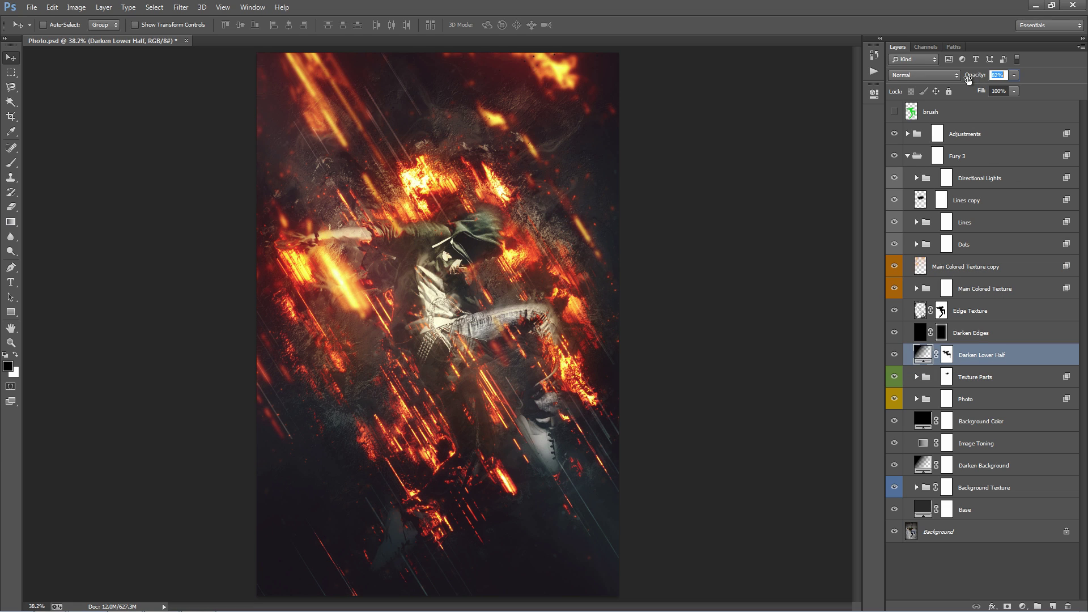
left_click_drag(969, 78, 969, 79)
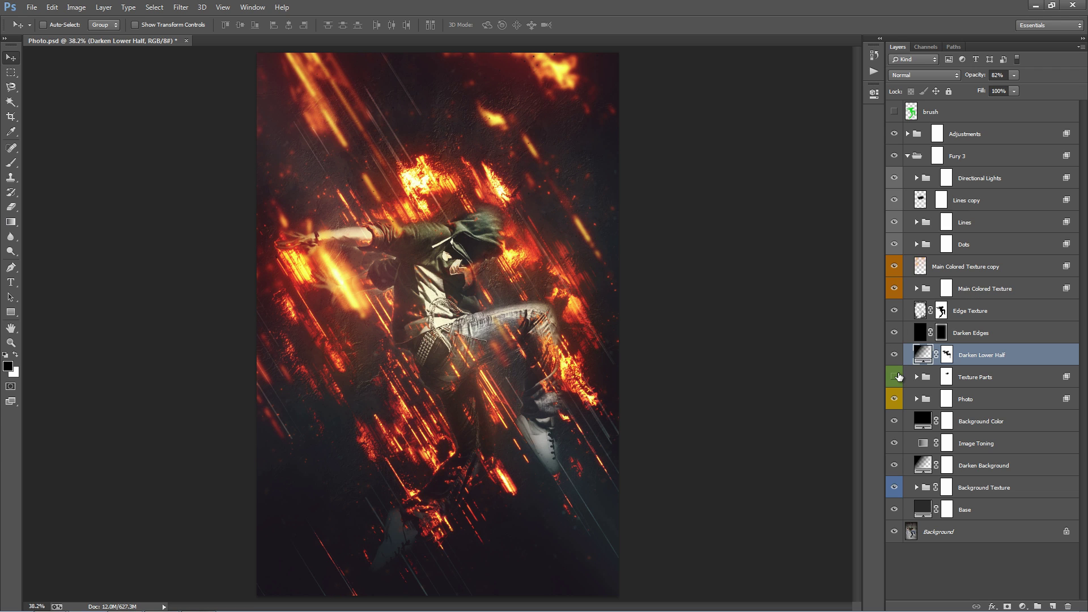
Compare the image with and without the Texture Parts group, leave it shown and select the Photo group.
left_click(896, 376)
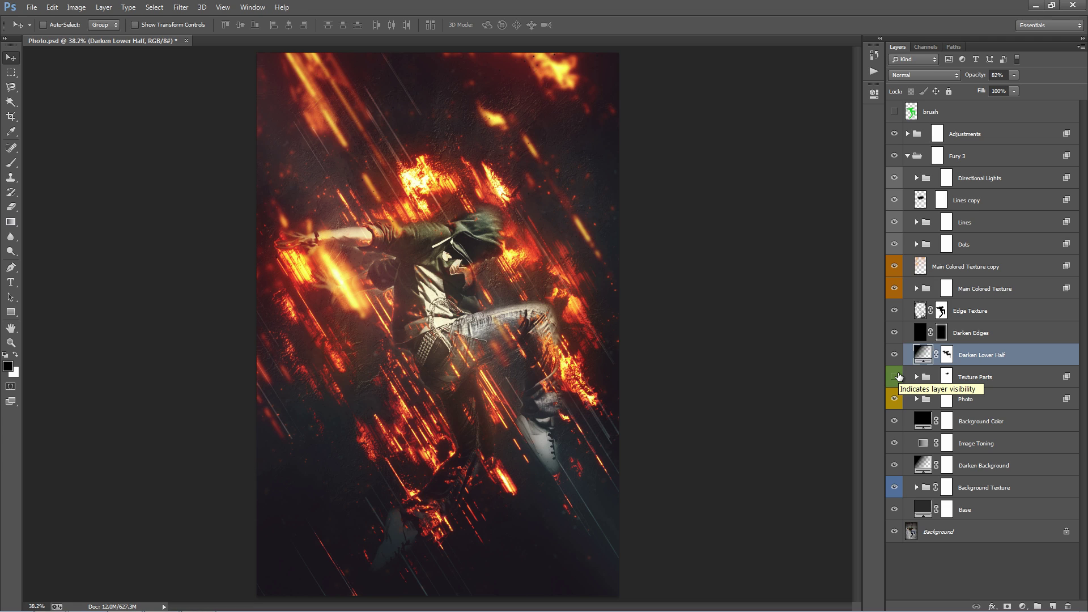
left_click(896, 376)
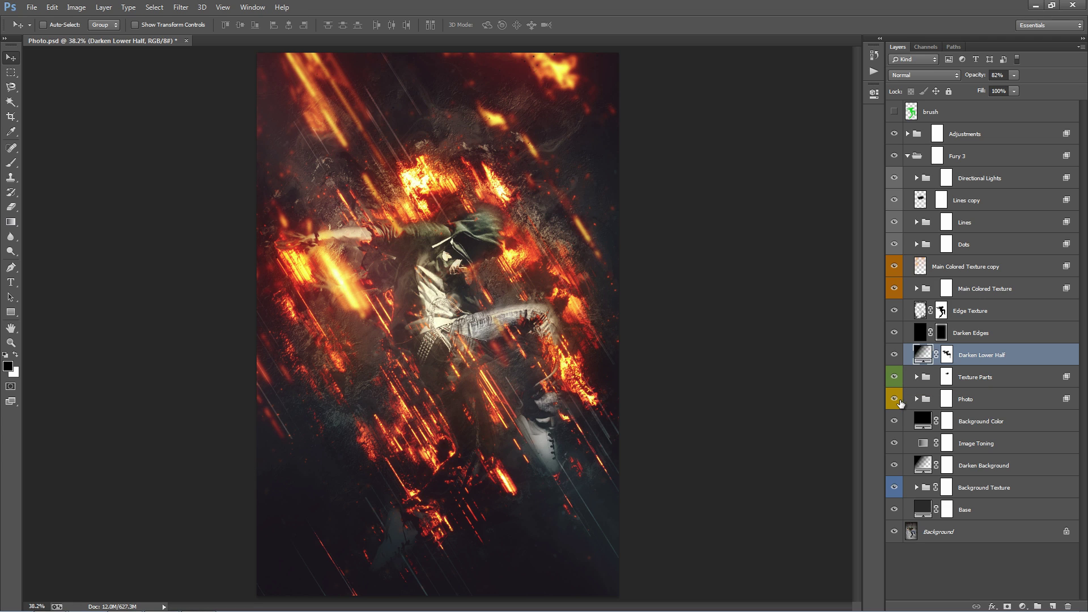
left_click(991, 400)
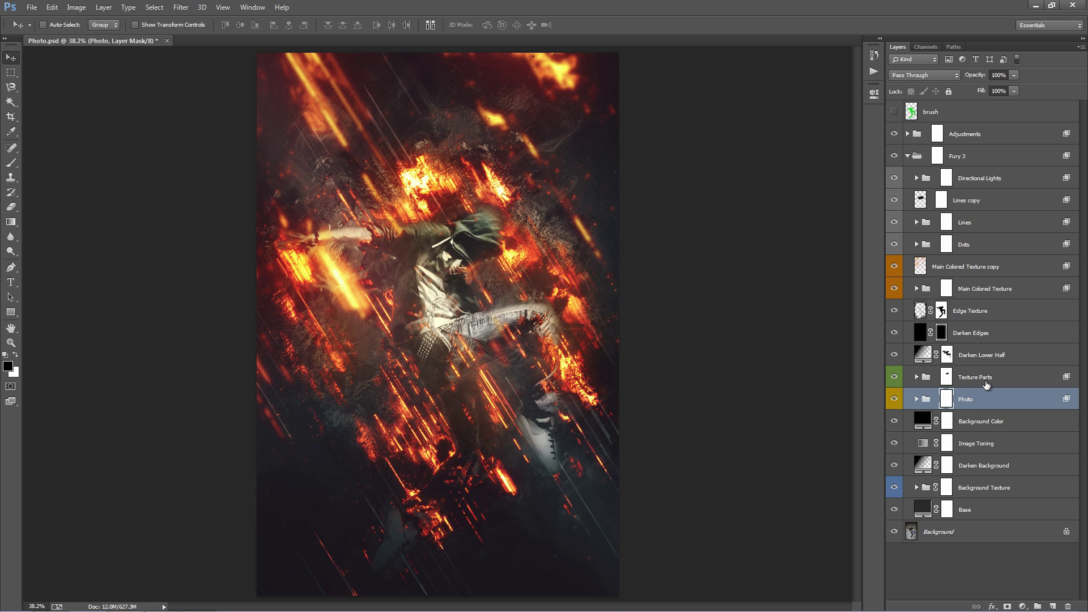
Try duplicating the Lines group to strengthen the streaks, and undo the duplication.
left_click(989, 226)
key("ctrl+j")
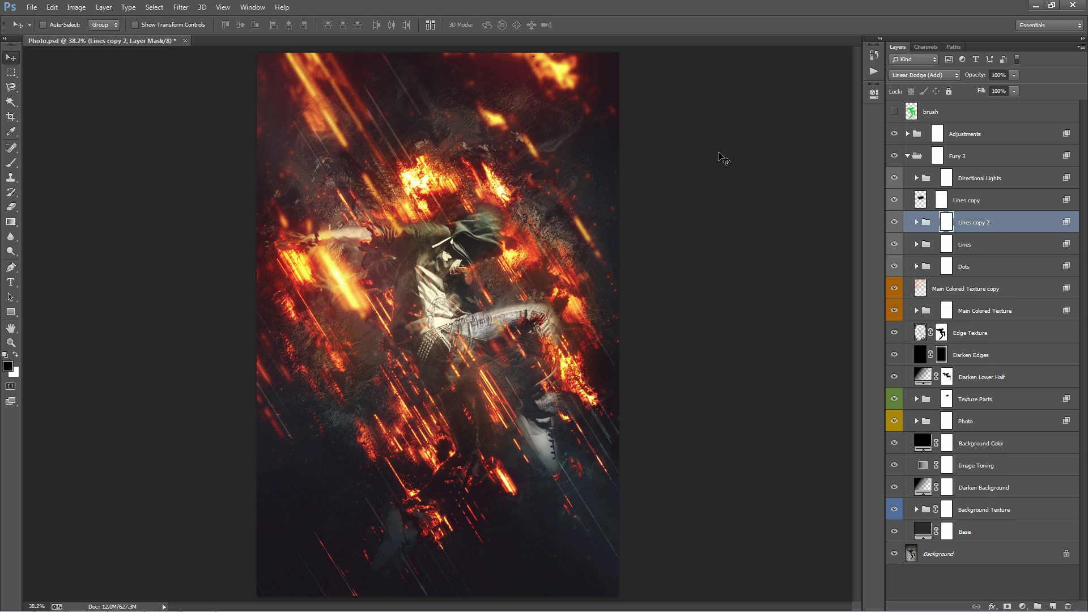
key("ctrl+z")
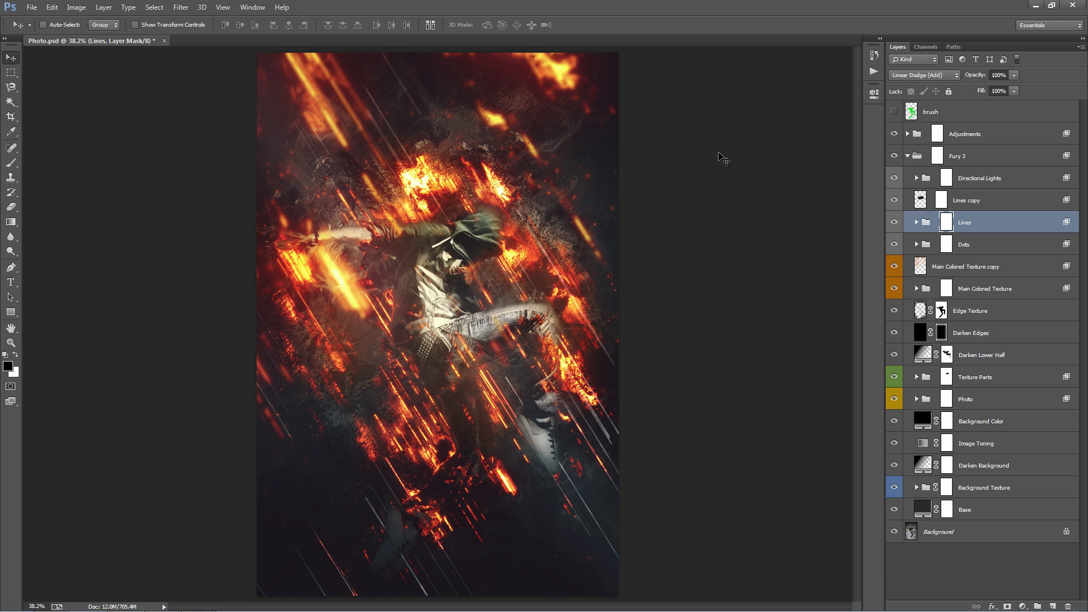
Expand the Photo group, reduce the Black & White adjustment's opacity and collapse the group.
left_click(984, 420)
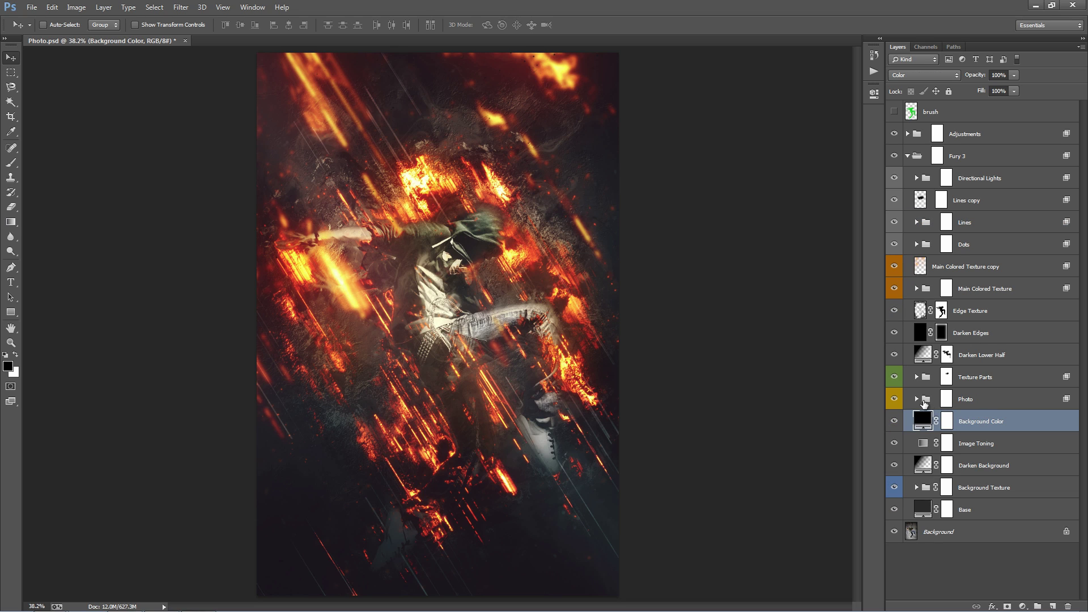
left_click(916, 399)
left_click(1008, 379)
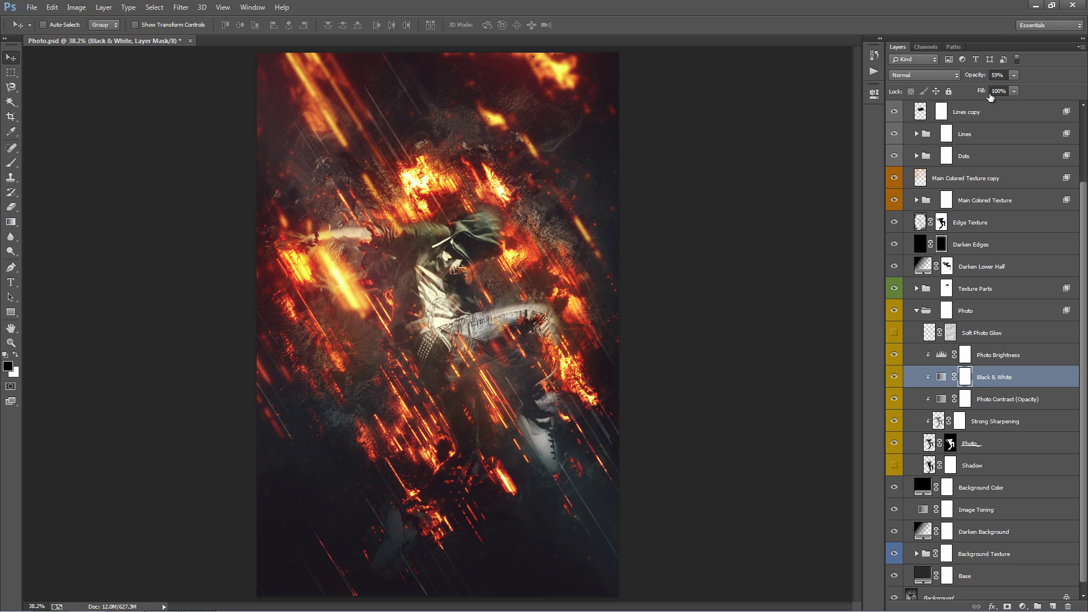
left_click_drag(976, 79, 952, 303)
left_click(917, 311)
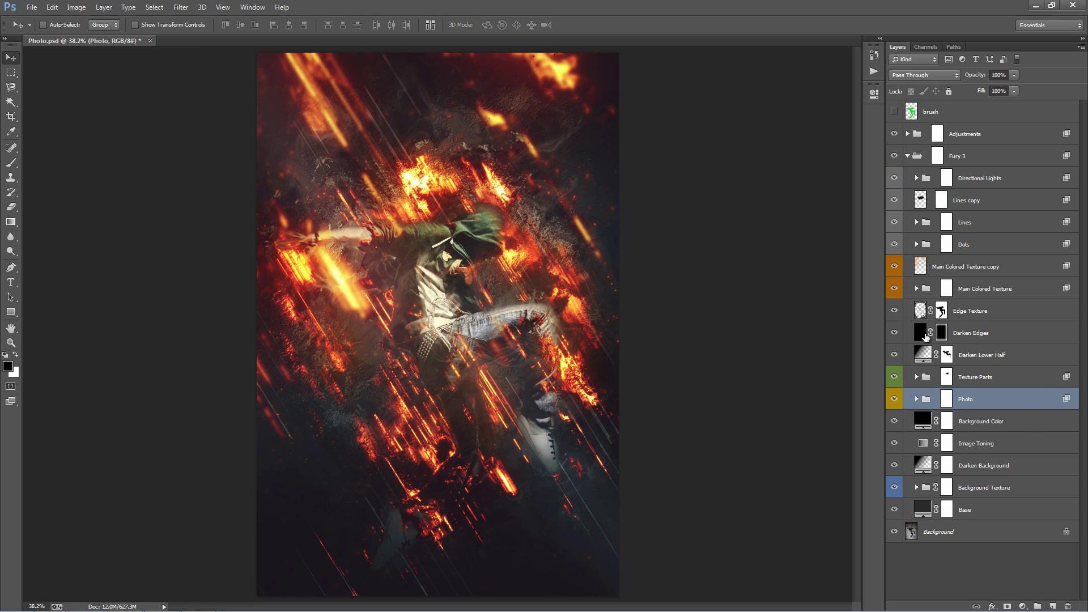
Set the White Smoke layer's opacity to 75% inside the Texture Parts group, and collapse the Texture Parts and Fury 3 groups.
left_click(917, 354)
scroll(968, 259, "down", 1)
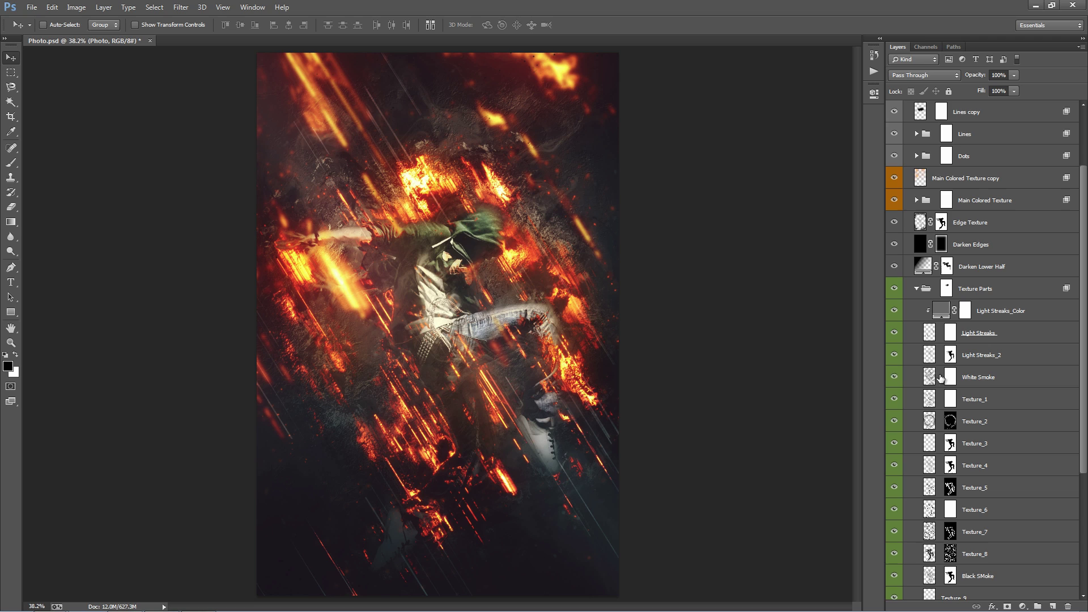
left_click(895, 378)
left_click(895, 378)
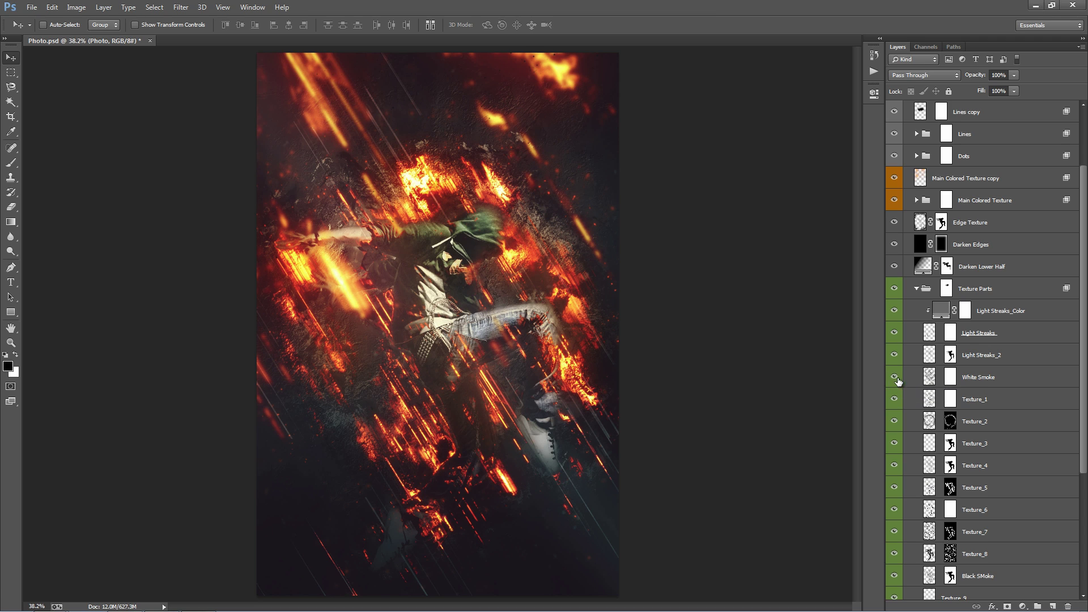
left_click(1020, 378)
left_click_drag(978, 80, 970, 81)
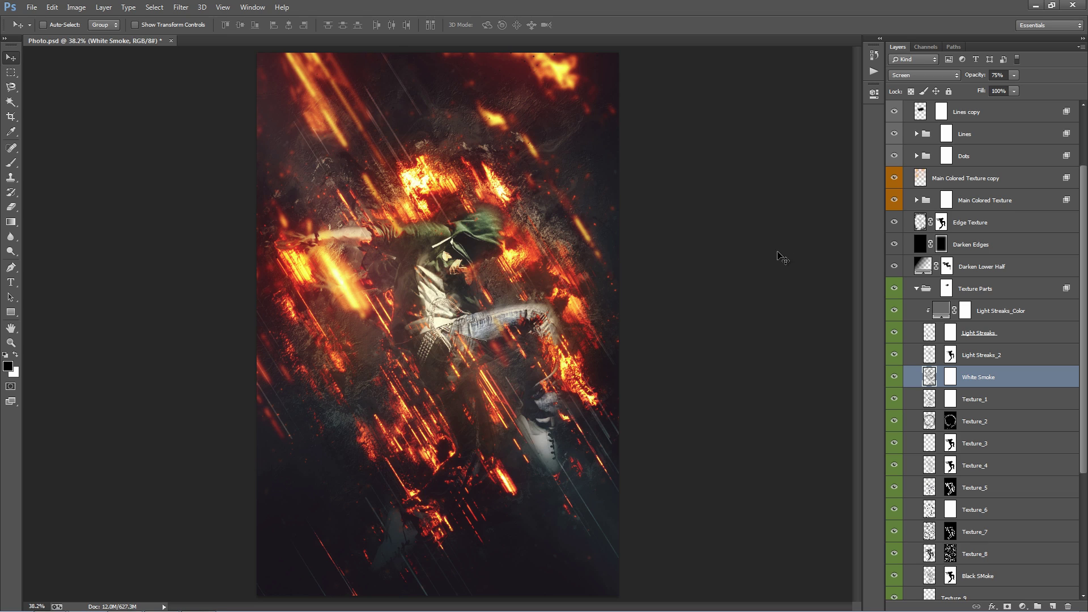
left_click(917, 288)
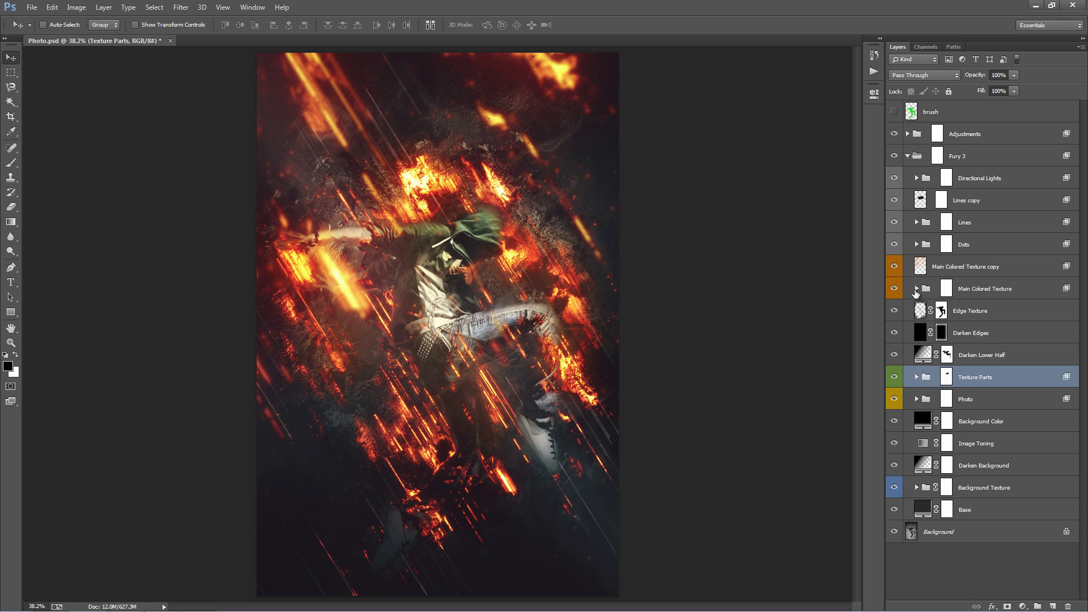
left_click(908, 157)
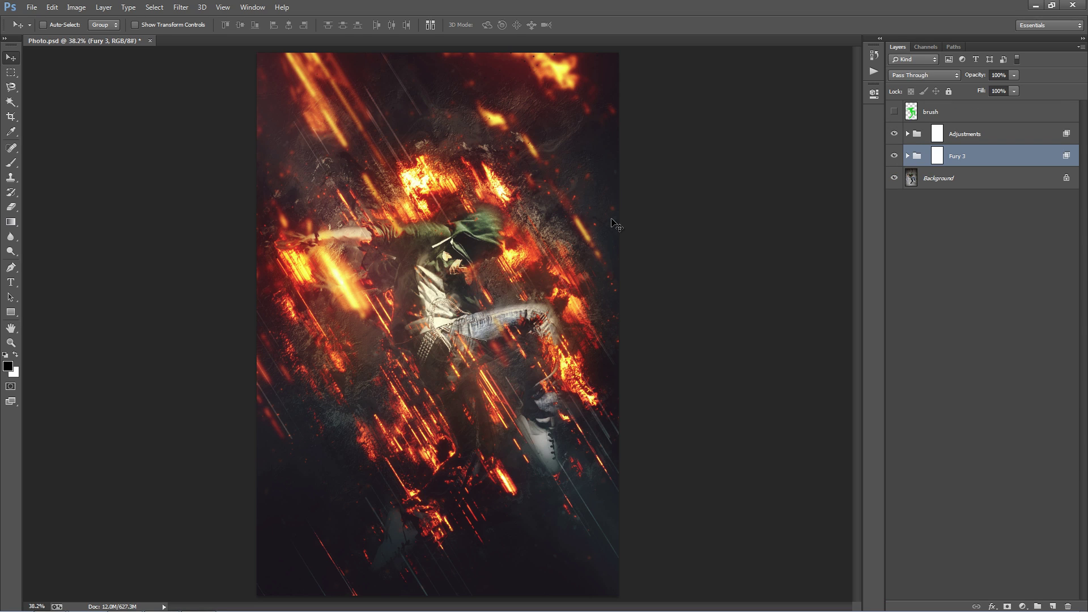
Create a new layer above the Fury 3 group and set its blending mode to Screen.
left_click(975, 178)
left_click(975, 159)
key("ctrl+shift+n")
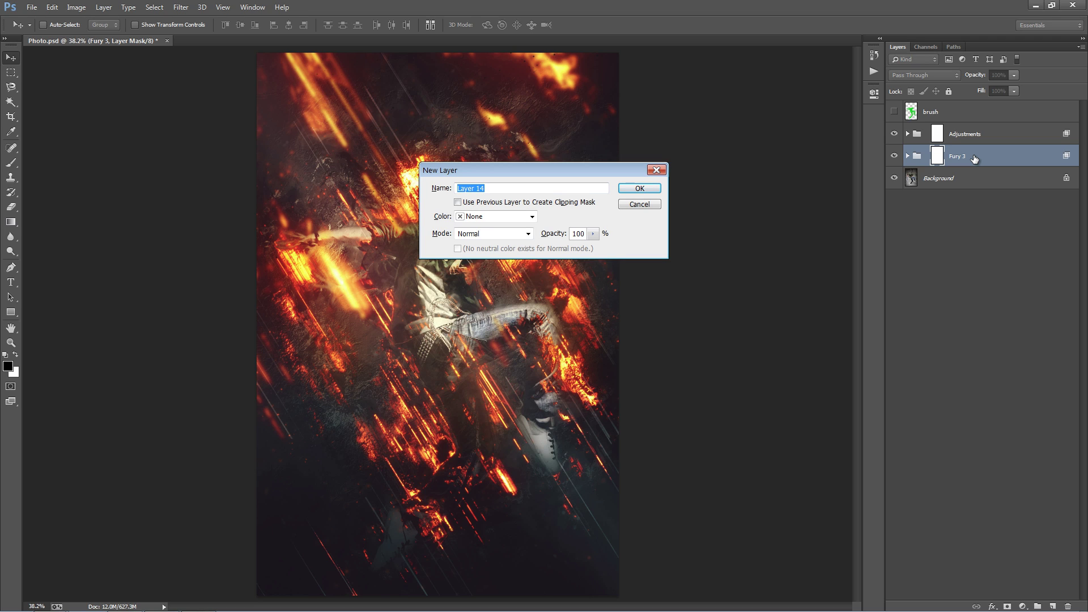
left_click(627, 188)
left_click(933, 76)
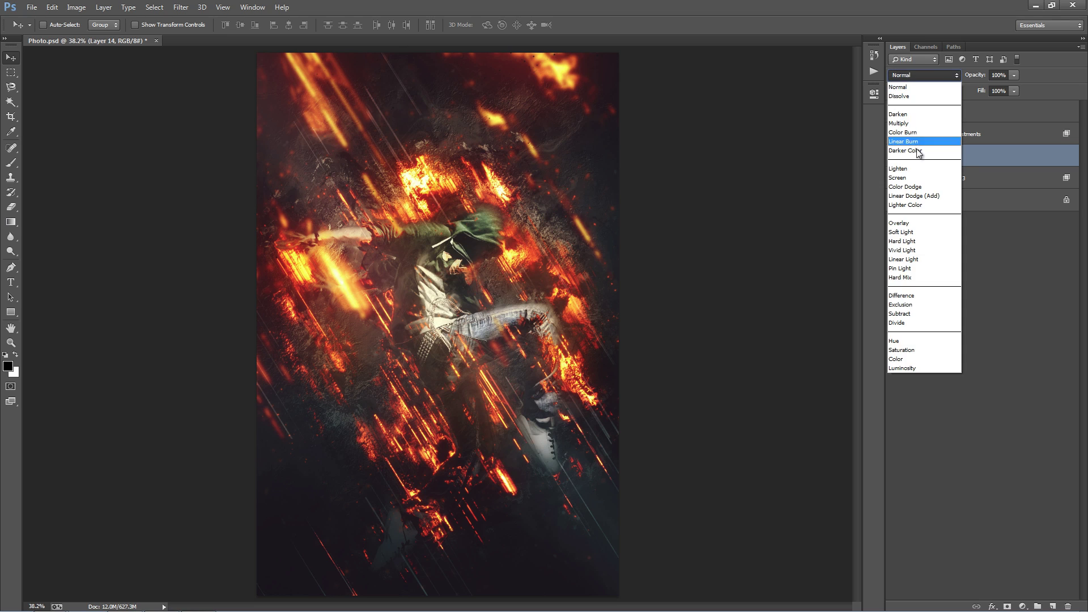
left_click(919, 178)
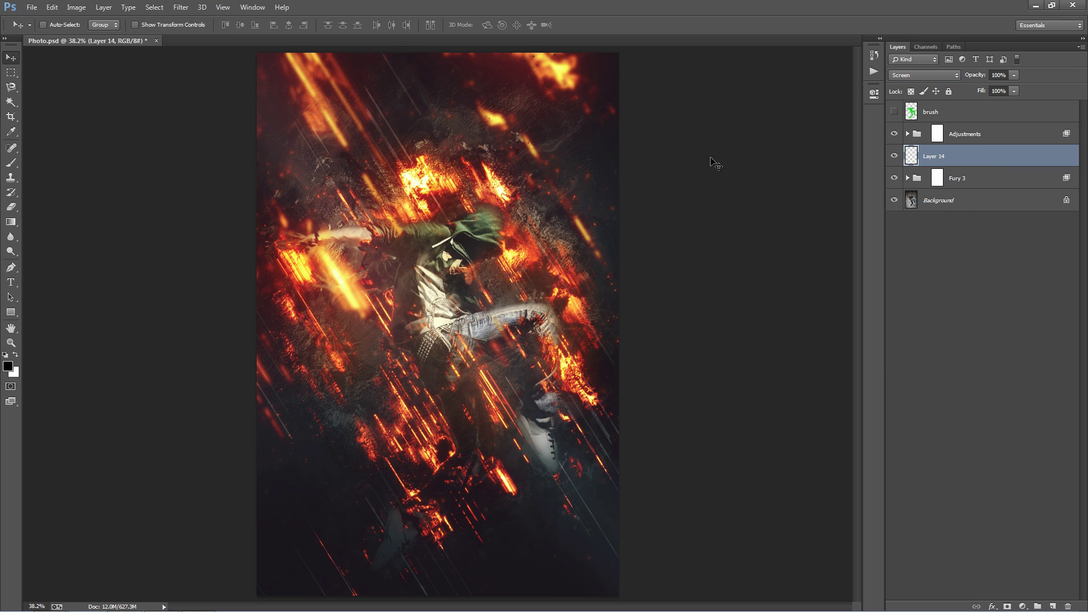
Set up the Brush tool with 50% opacity and a bright orange foreground color.
key("b")
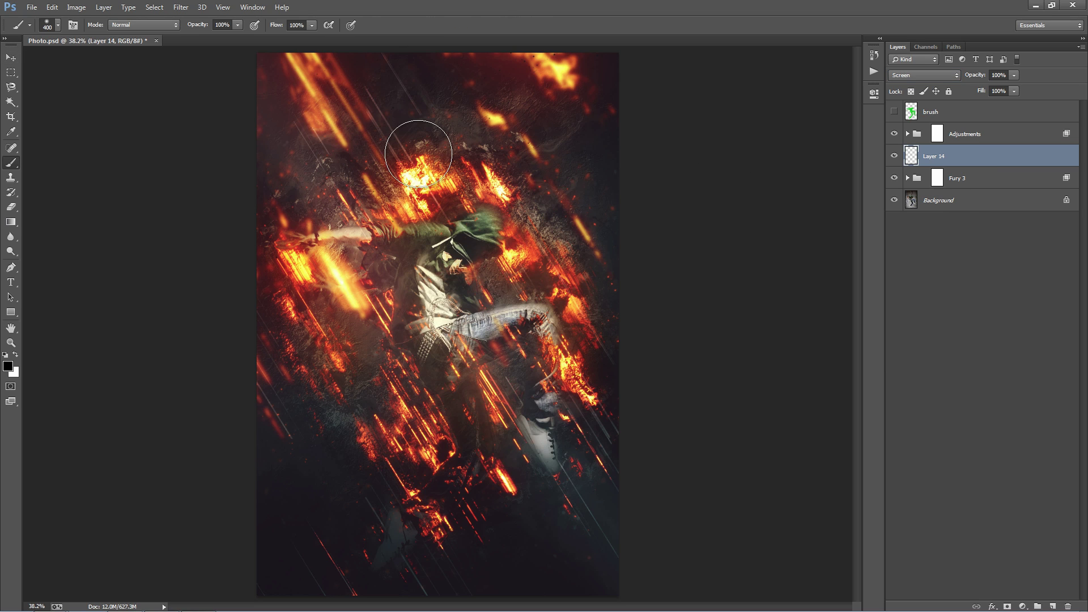
left_click(237, 26)
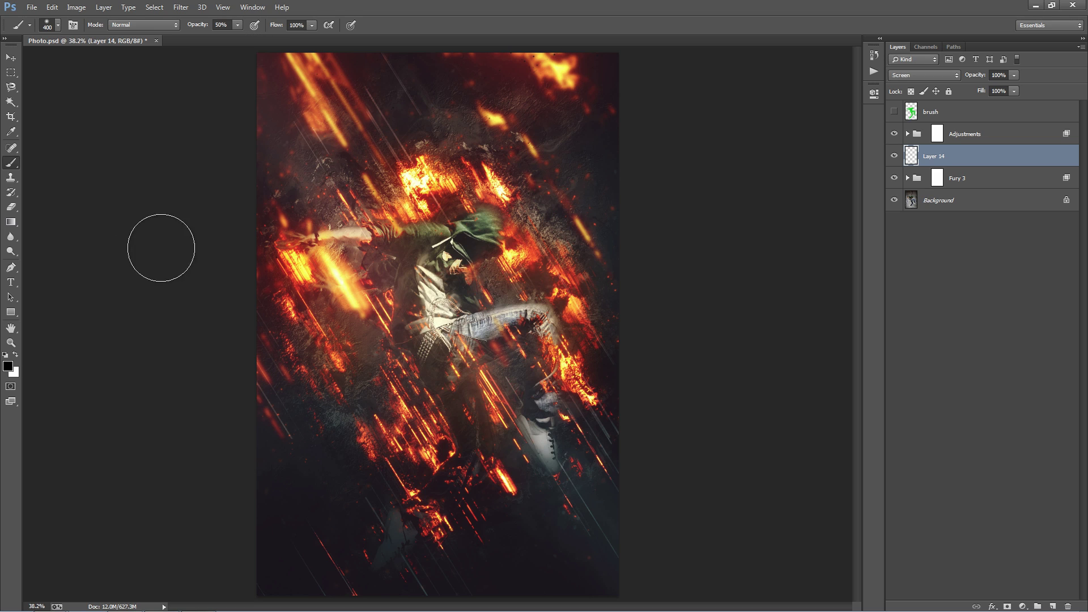
left_click(8, 366)
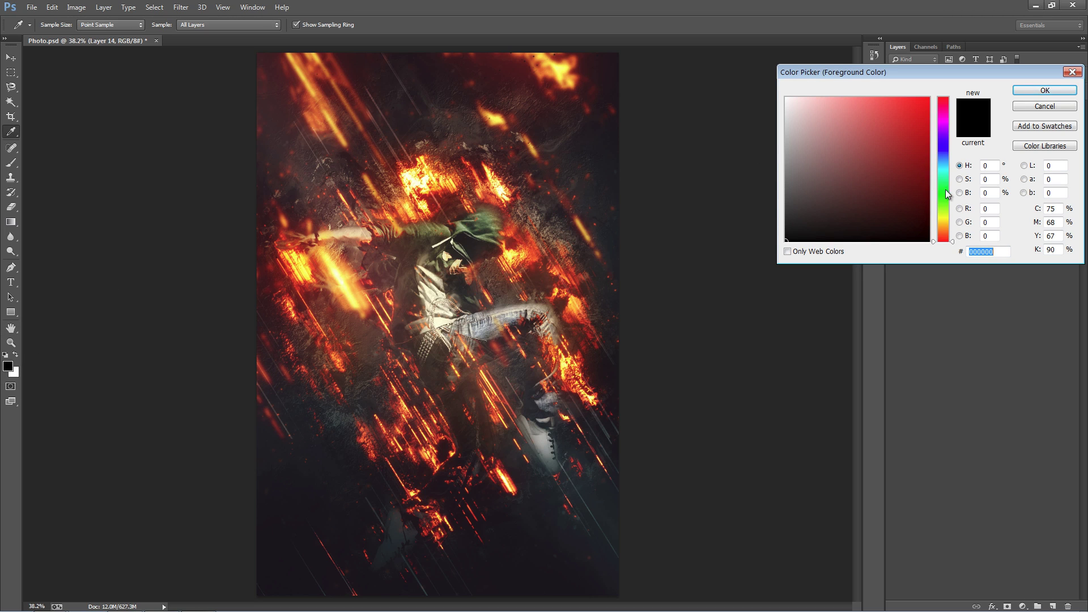
left_click_drag(944, 190, 942, 235)
left_click_drag(911, 125, 918, 83)
left_click(1045, 91)
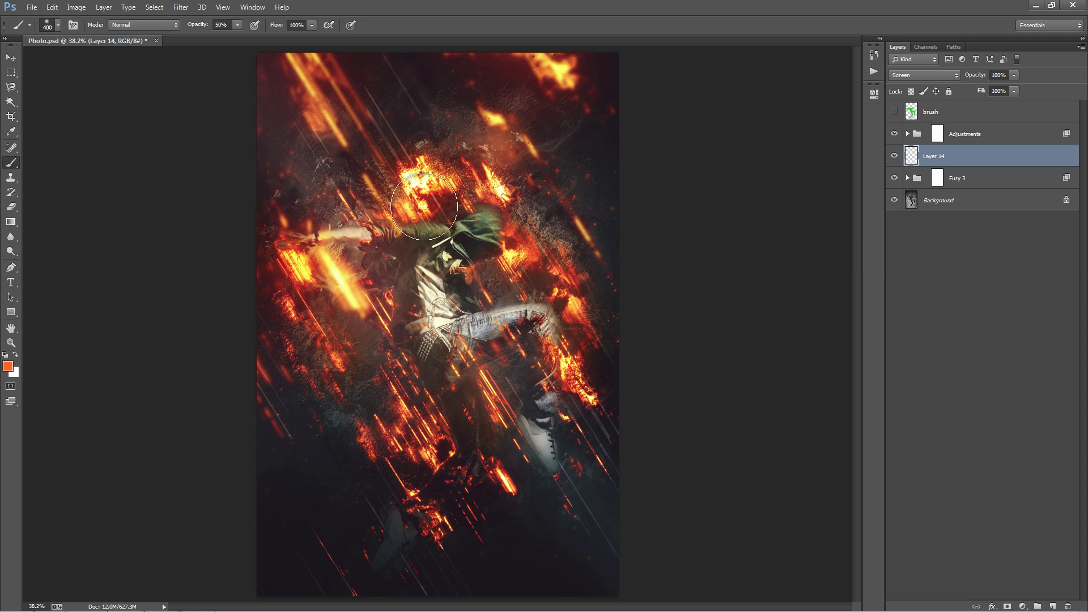
Try an orange dab beside the hood, enlarge the brush to 600 and paint a glow over the flame near the photo's upper-right corner.
left_click(505, 258)
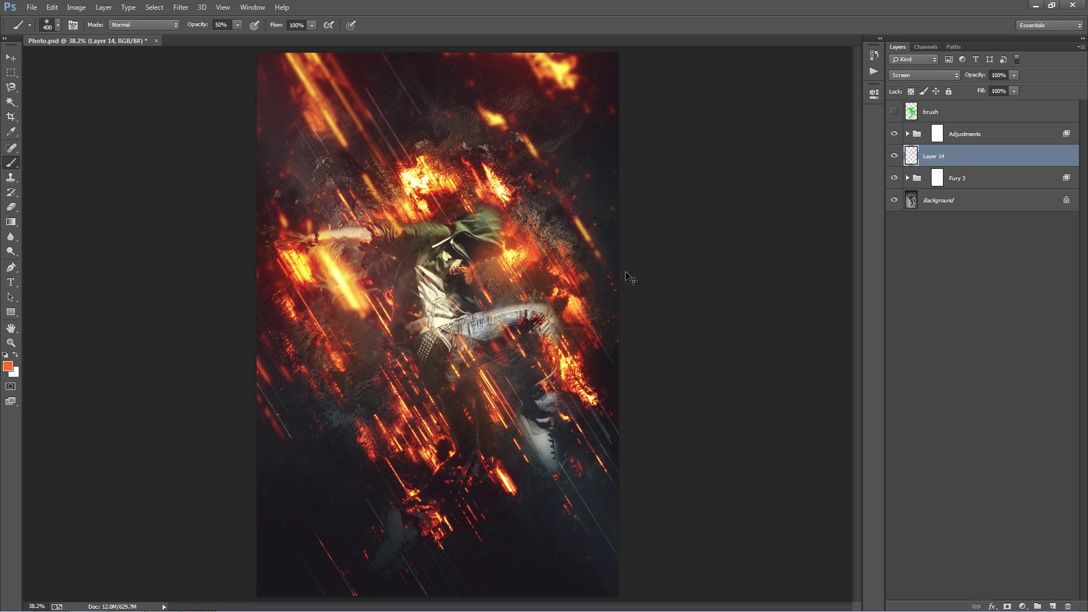
left_click(294, 259)
key("bracketright")
key("bracketright")
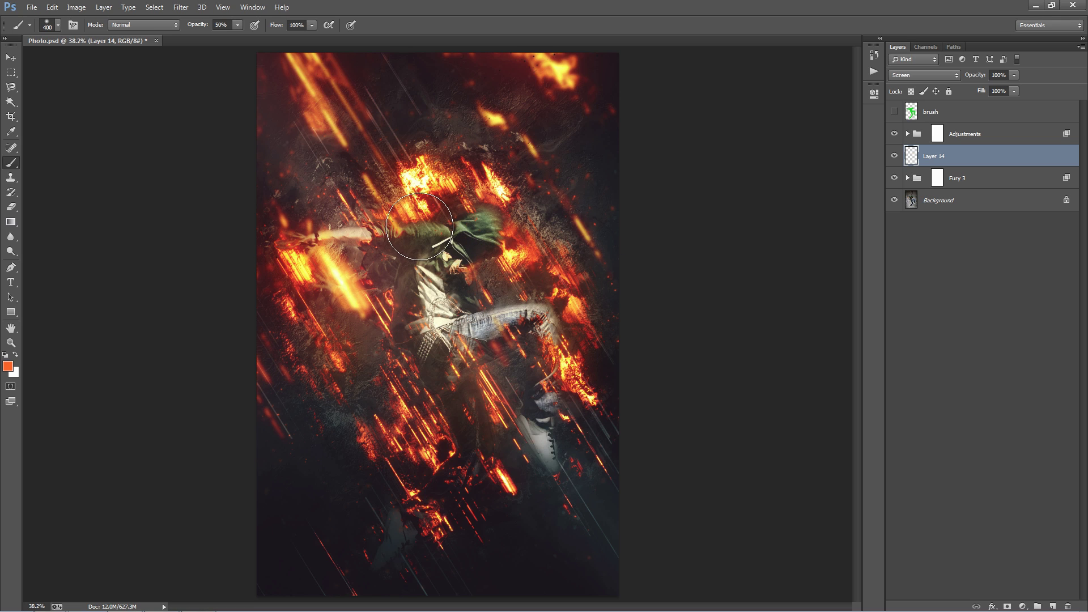
left_click(556, 77)
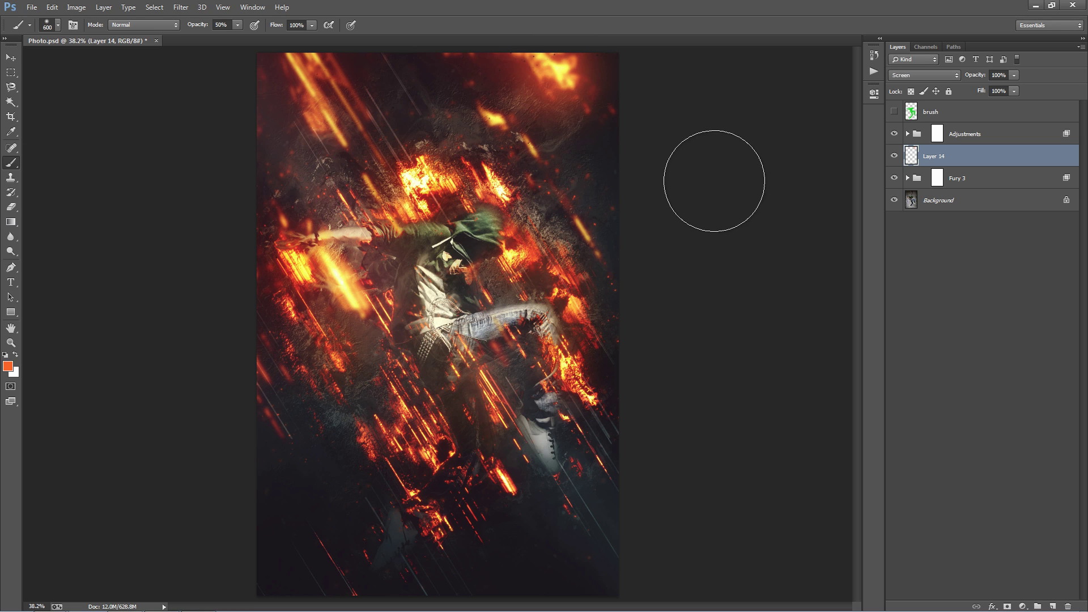
Reduce the brush to 400 and paint orange glows over the flames above the arm and beside the hood, undoing unwanted dabs.
key("bracketleft")
key("bracketleft")
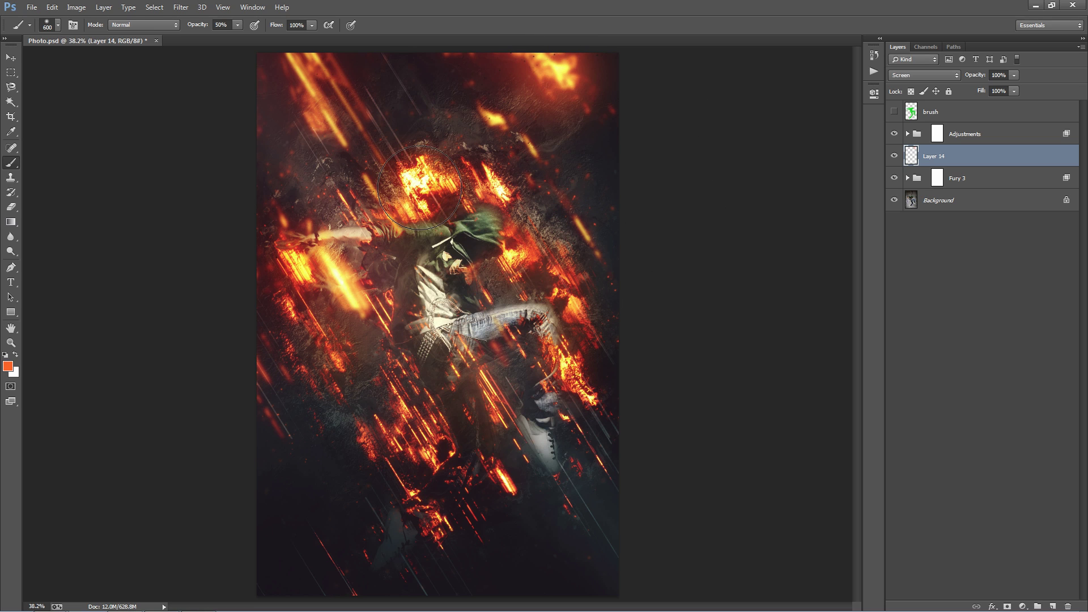
left_click(417, 190)
left_click(499, 250)
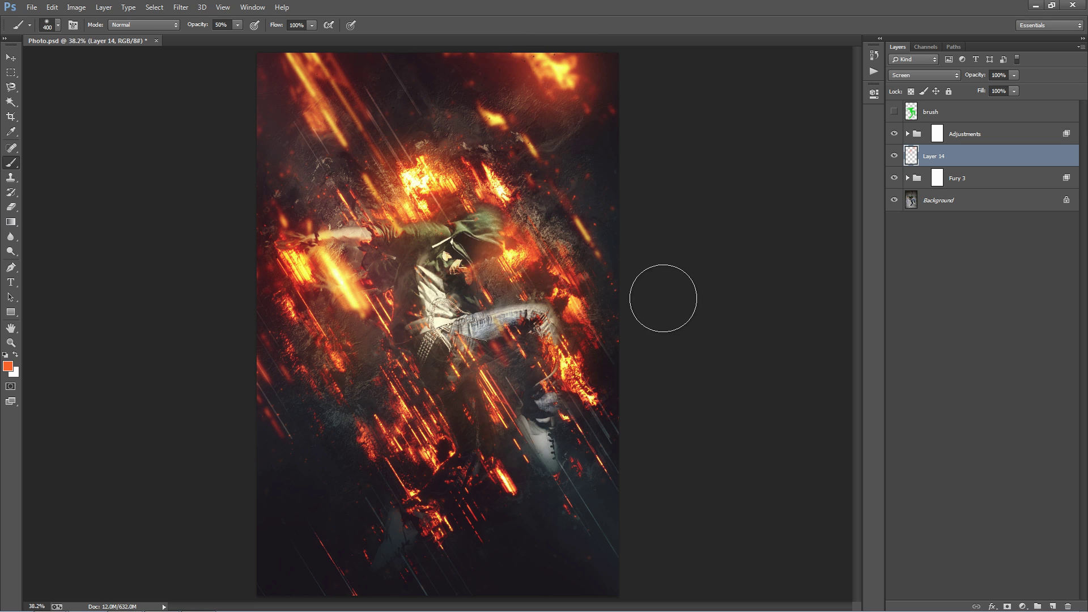
key("ctrl+z")
left_click(513, 262)
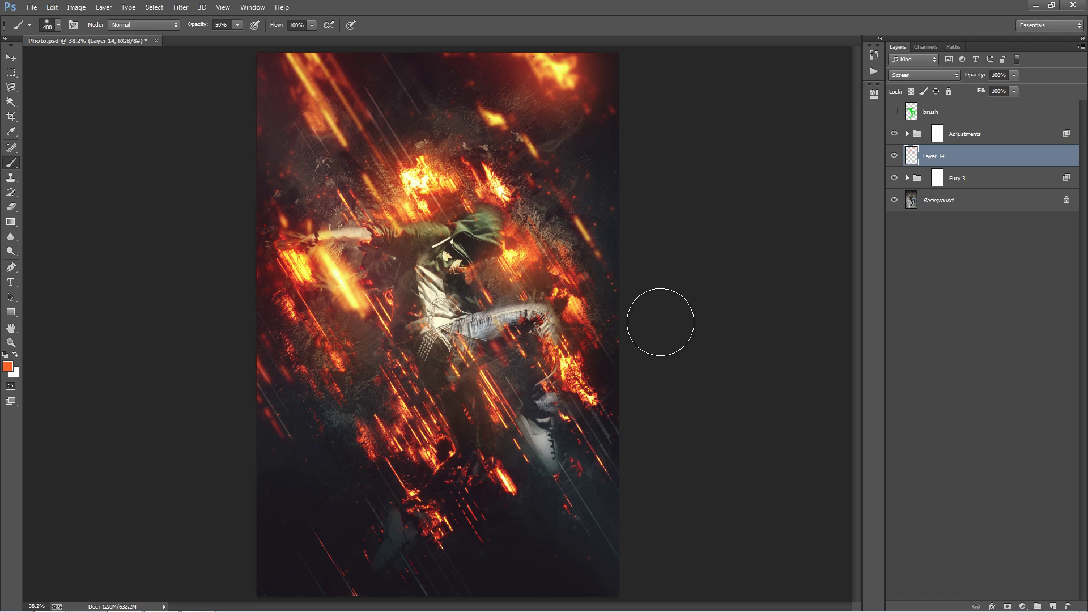
left_click(563, 370)
key("ctrl+z")
key("v")
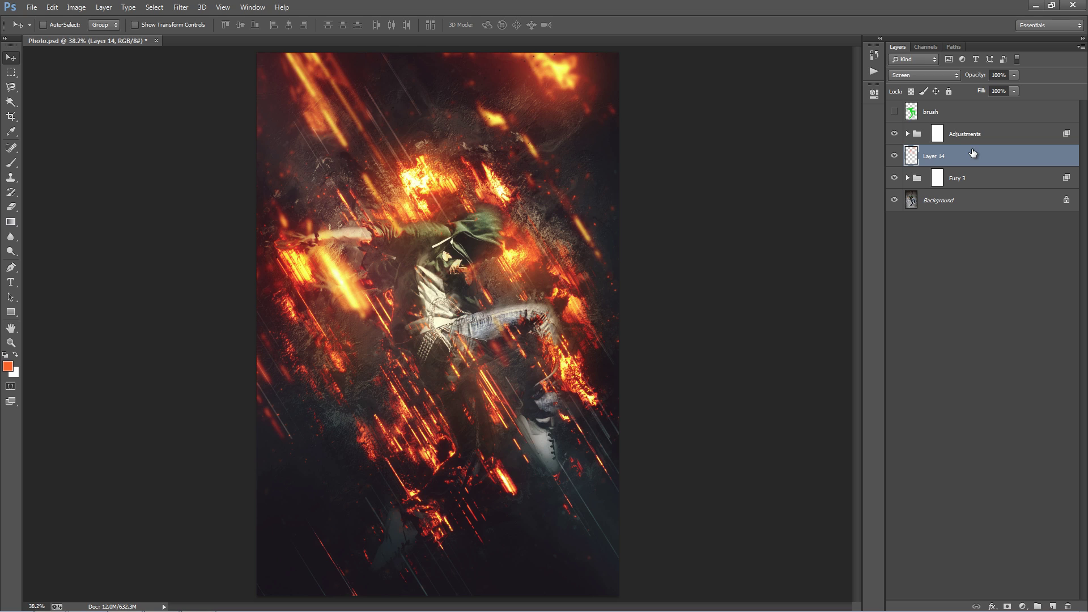
Shift the painted glow layer's color with Hue/Saturation, setting Hue to -180 and Saturation to -35.
key("ctrl+u")
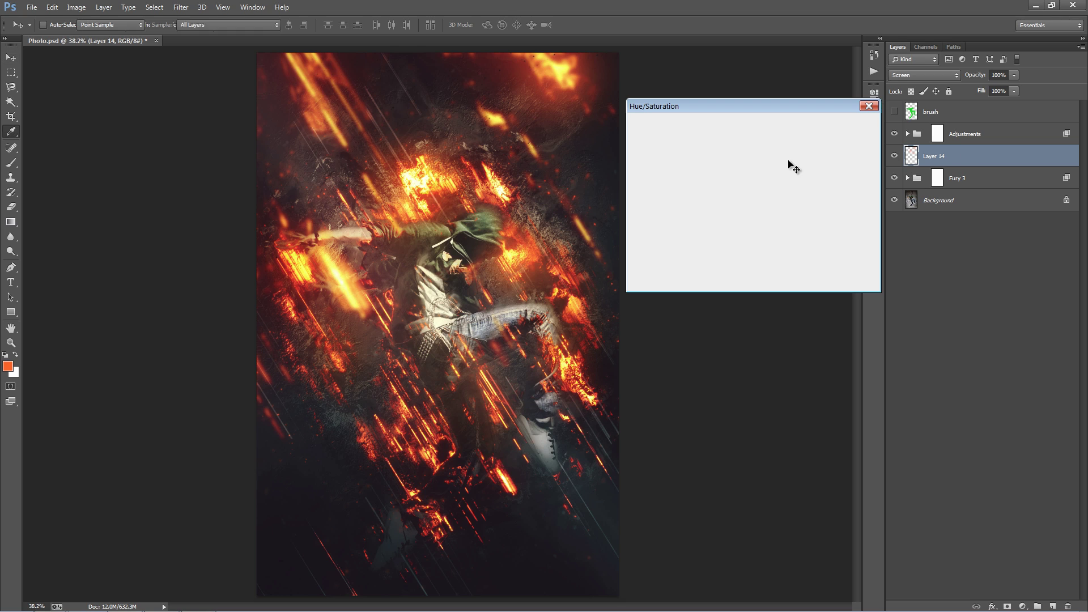
left_click_drag(730, 182, 669, 186)
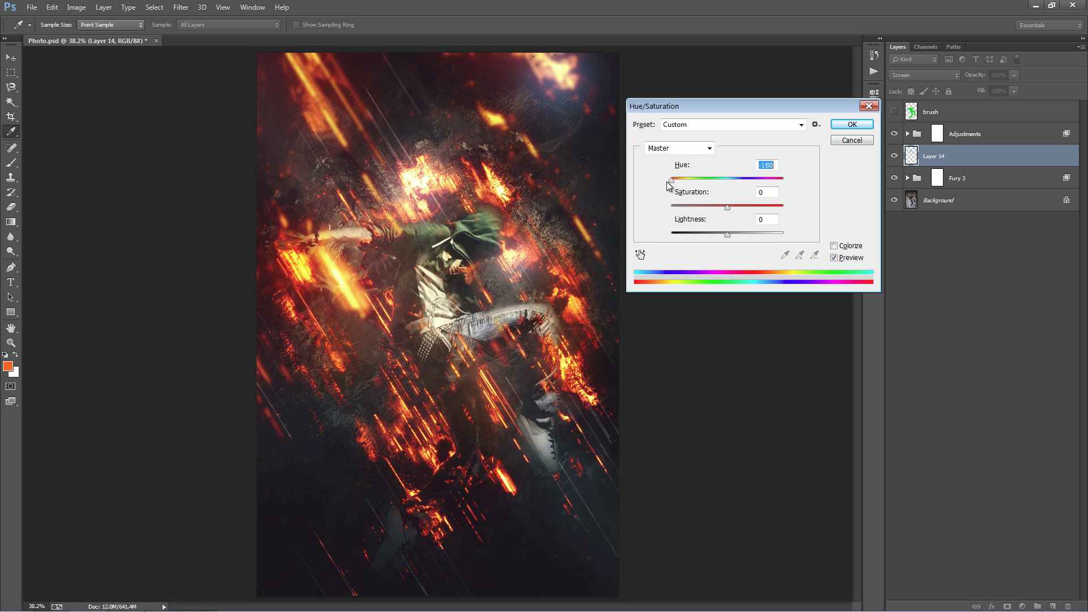
left_click_drag(727, 208, 709, 207)
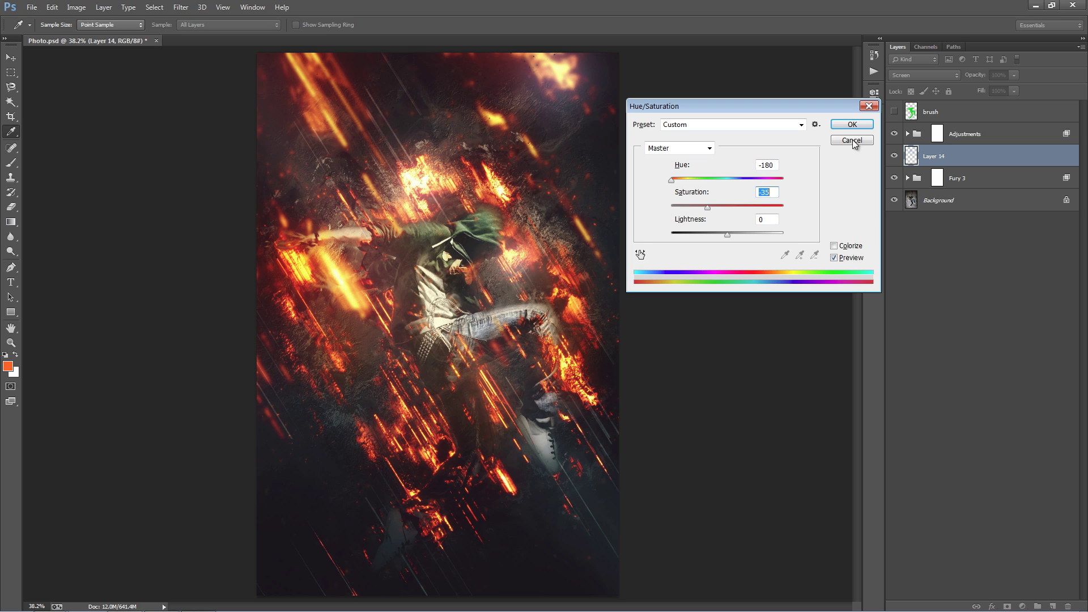
left_click(852, 124)
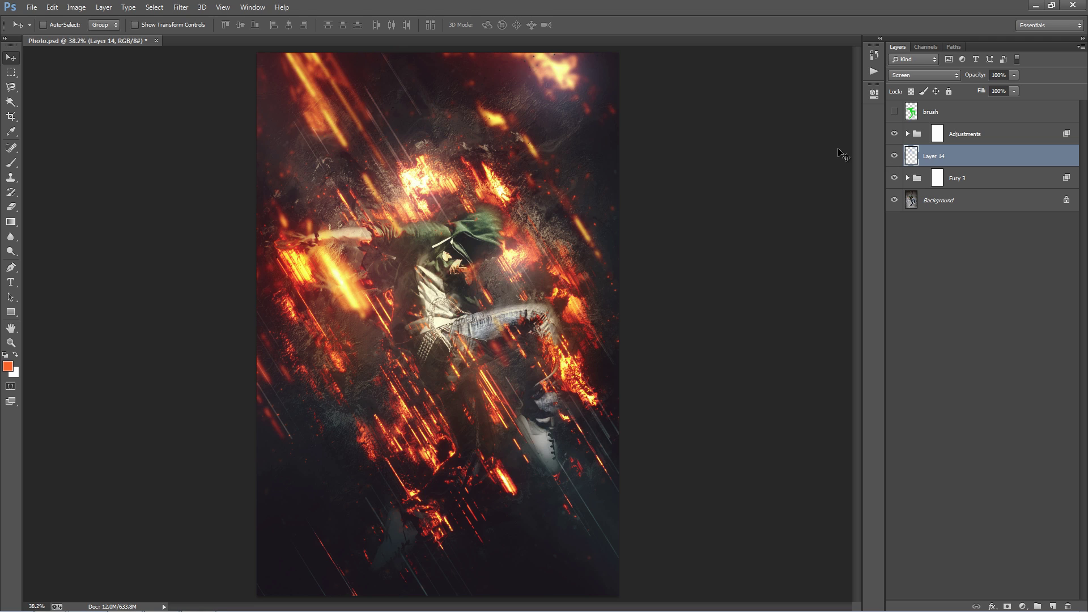
Stamp all visible layers onto a new layer above Adjustments and, in the Camera Raw filter, set Temperature to -37 and Tint to -55.
left_click(983, 142)
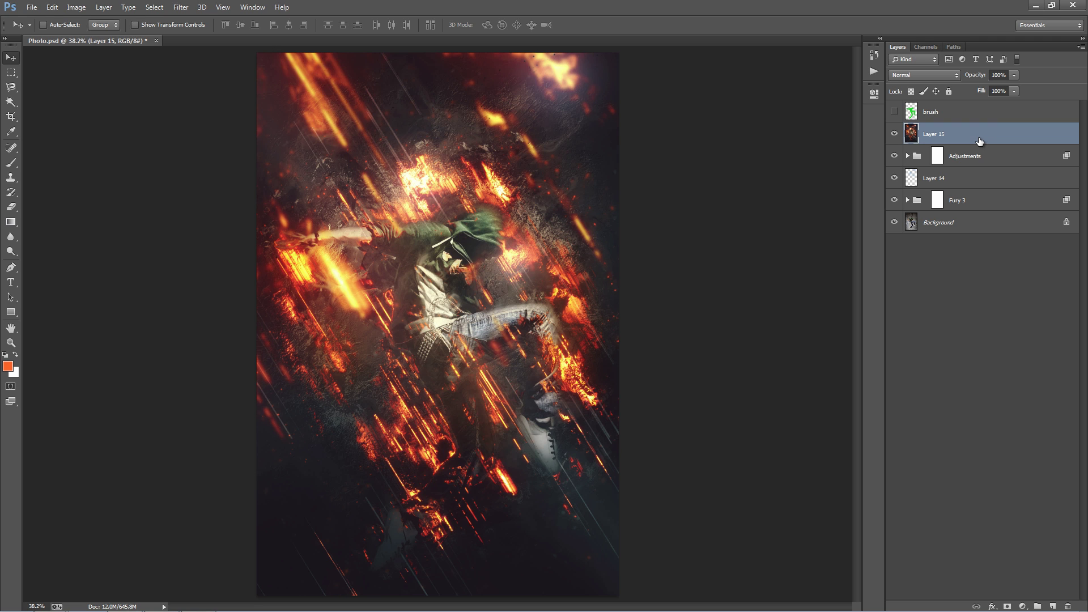
left_click_drag(568, 238, 590, 201)
left_click(185, 8)
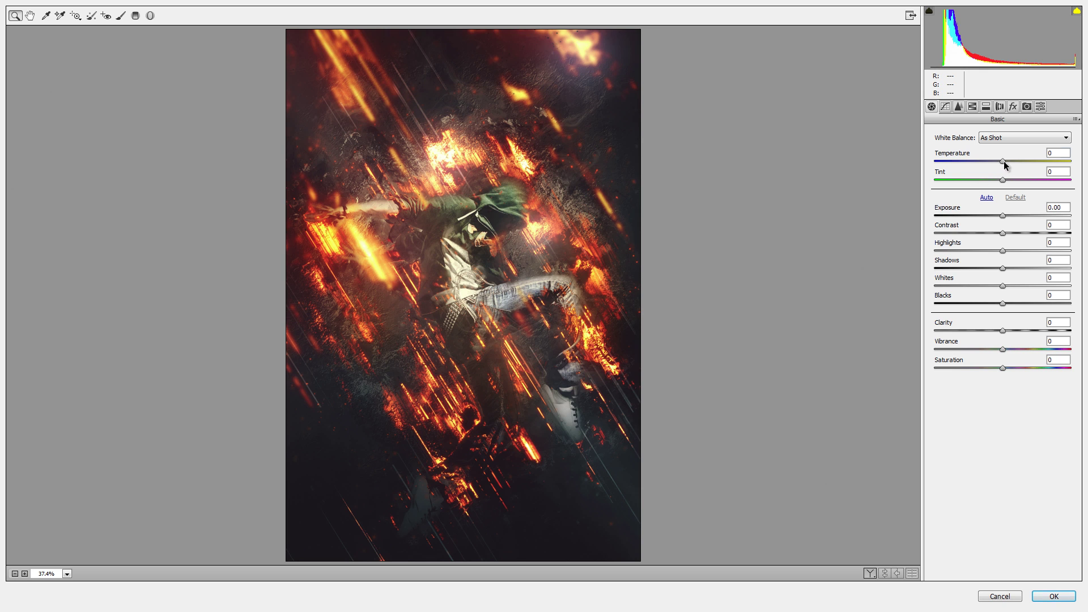
left_click_drag(1003, 161, 961, 175)
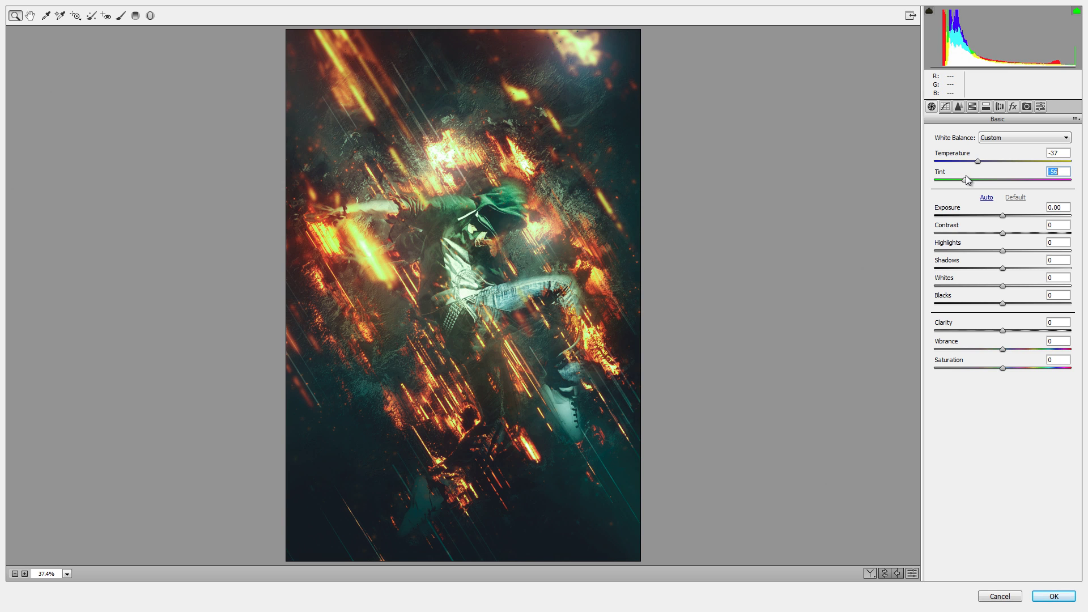
left_click_drag(966, 177, 965, 176)
Set Contrast to +23, Highlights +8, Shadows -15, Whites +18, Blacks +16, Clarity -2 and Vibrance -9, raise Saturation slightly, and apply the filter.
left_click_drag(1003, 219, 1005, 218)
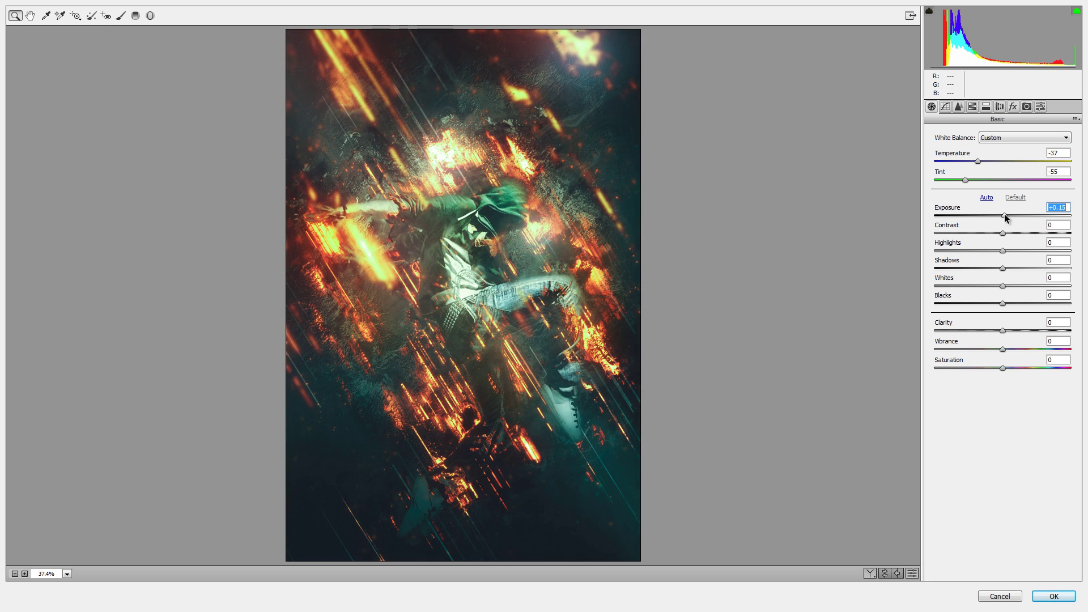
double_click(1005, 218)
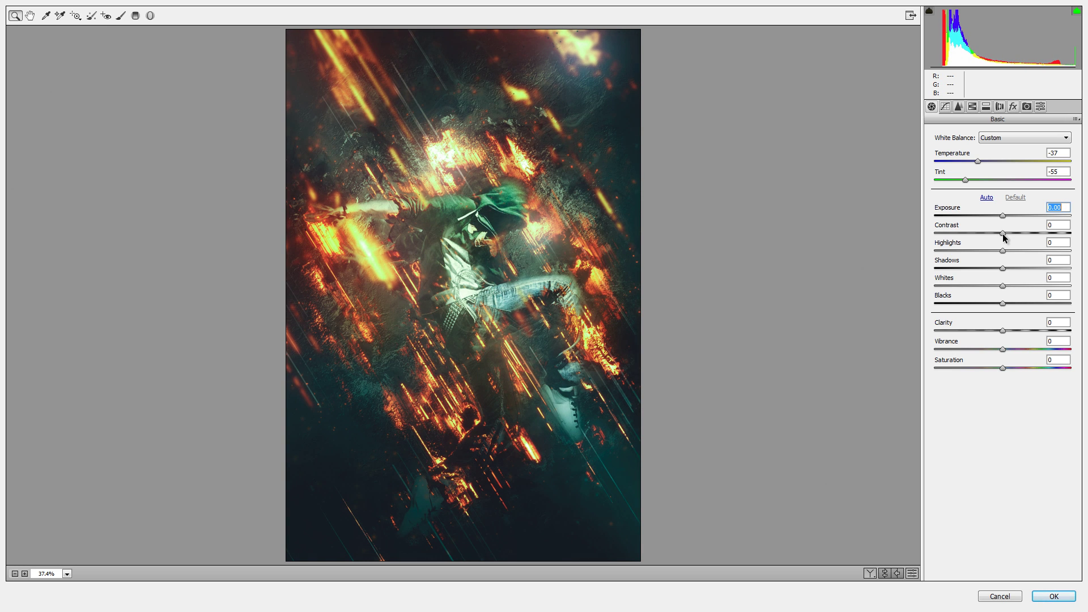
left_click_drag(1003, 235, 1020, 242)
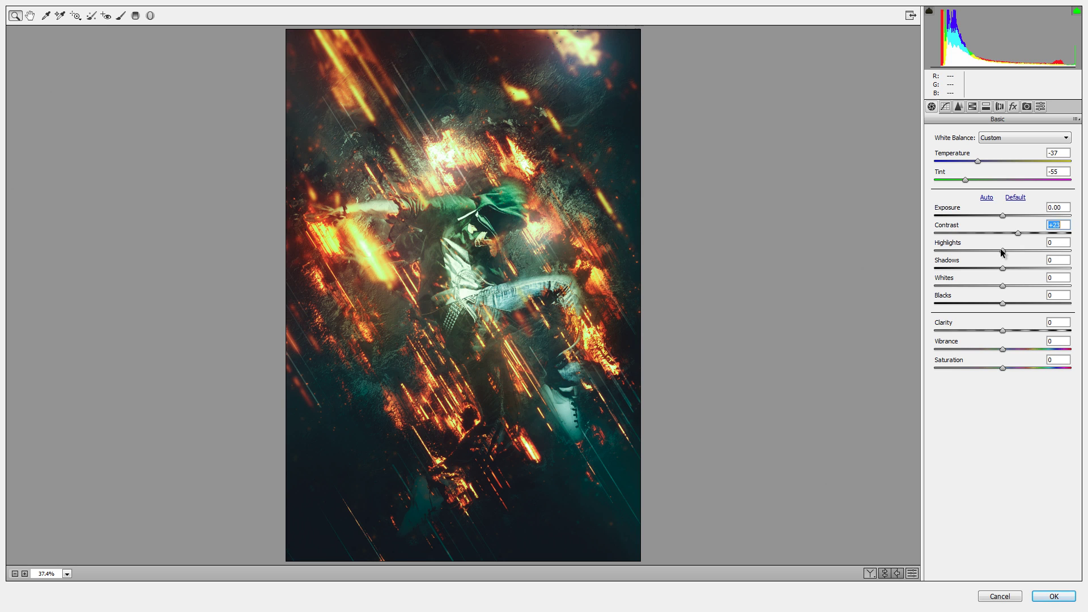
left_click_drag(1003, 251, 1020, 288)
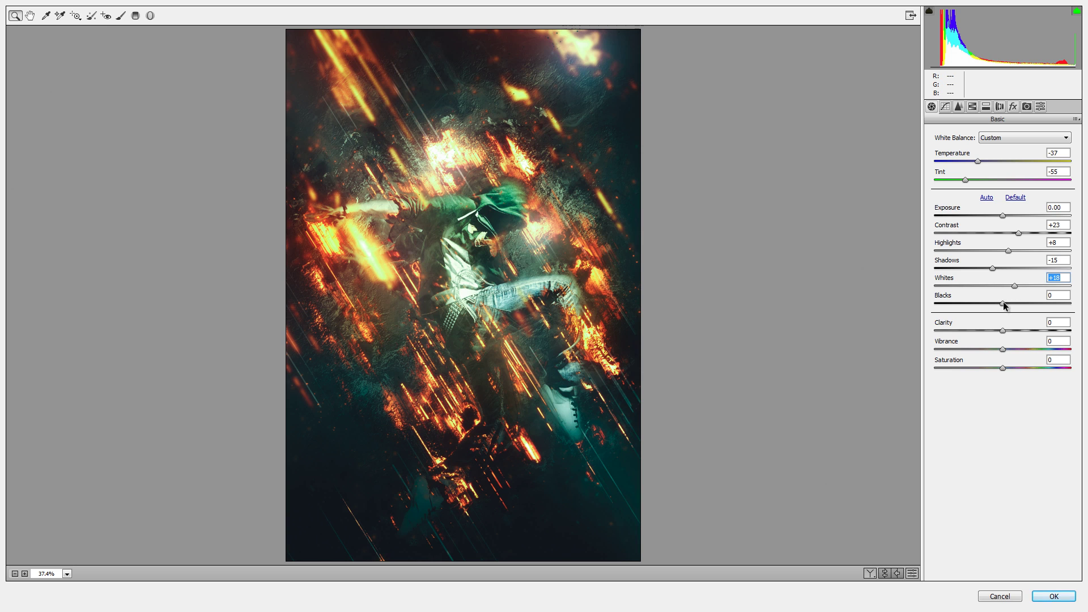
left_click_drag(1003, 304, 1016, 305)
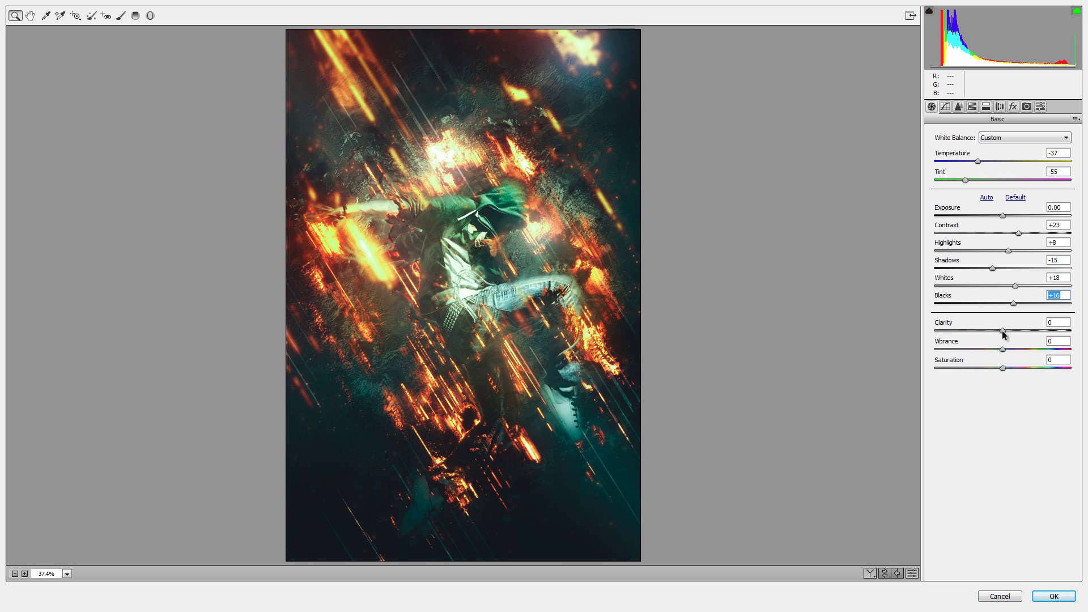
left_click_drag(1008, 332, 1007, 368)
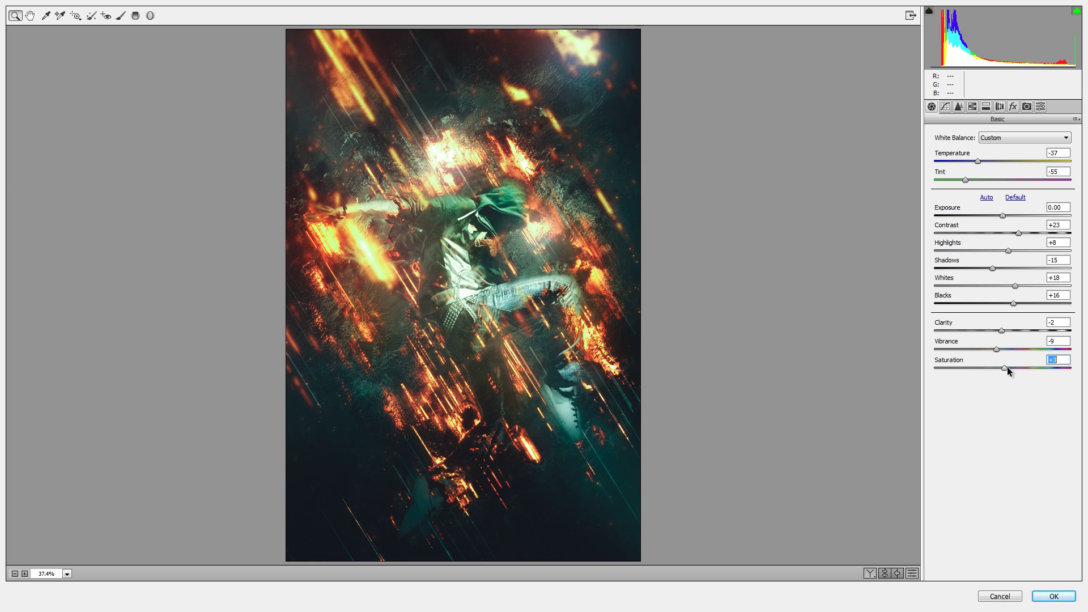
left_click(1053, 596)
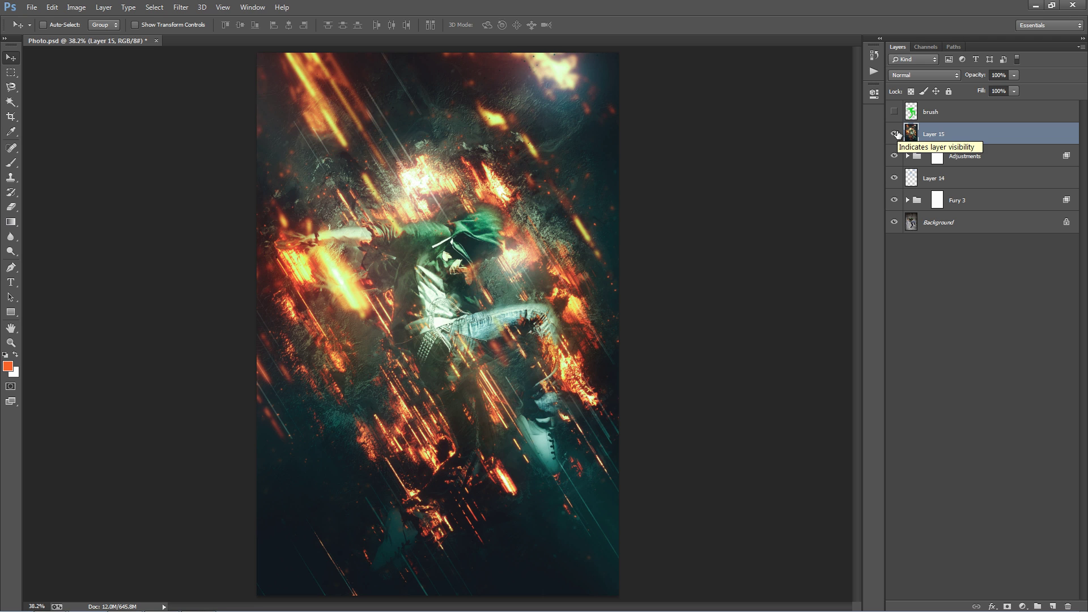
Compare the image with and without the color-graded stamped layer by toggling its visibility repeatedly.
left_click(895, 134)
left_click(895, 134)
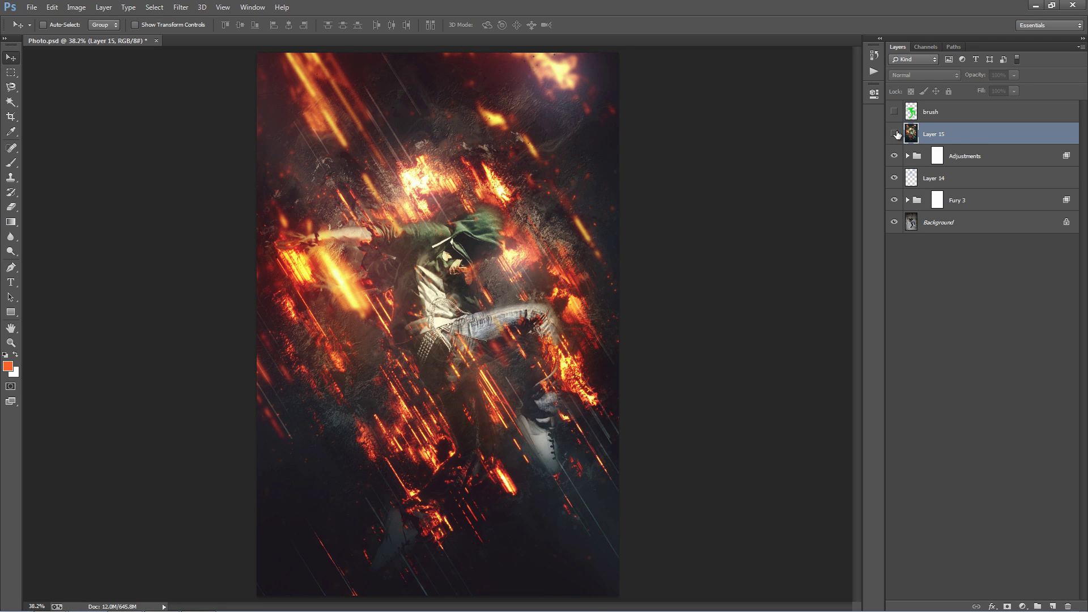
left_click(895, 134)
left_click(895, 134)
left_click(896, 133)
left_click(896, 133)
left_click(900, 133)
left_click(900, 133)
left_click(899, 132)
left_click(896, 133)
left_click(895, 133)
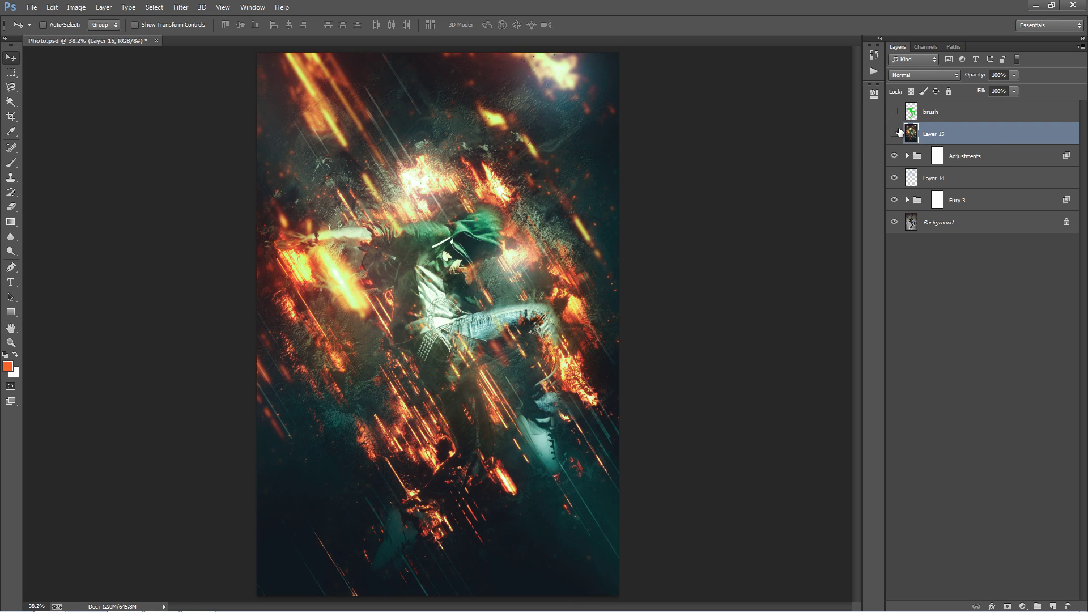
Check the color-graded stamped layer's effect and lower its opacity to 70%.
left_click(895, 133)
left_click(895, 133)
left_click_drag(981, 79, 194, 144)
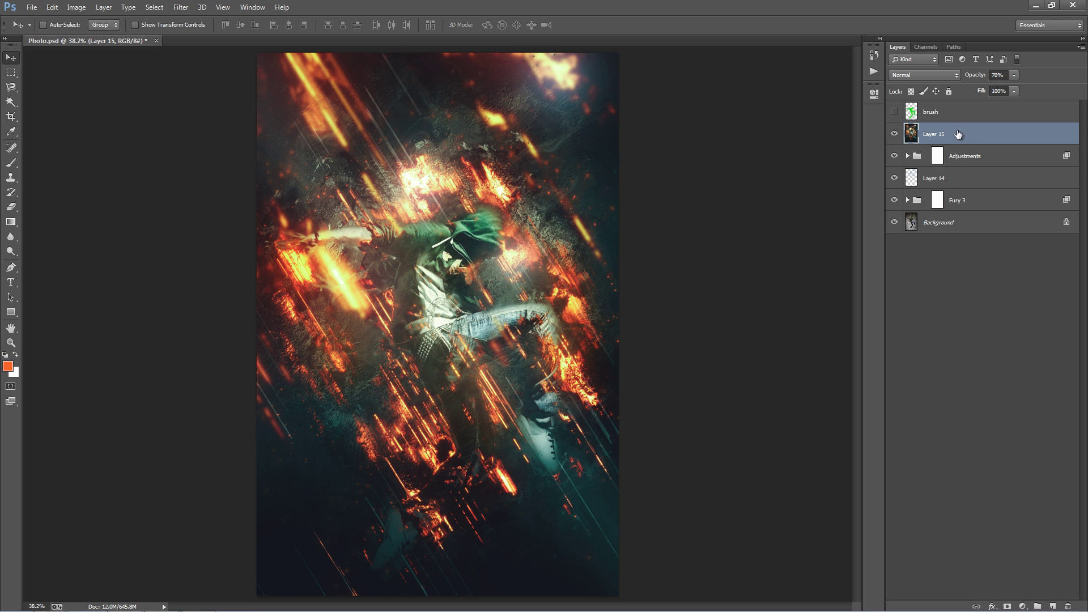
Compare the image with and without the color-graded layer at its reduced opacity.
left_click(895, 134)
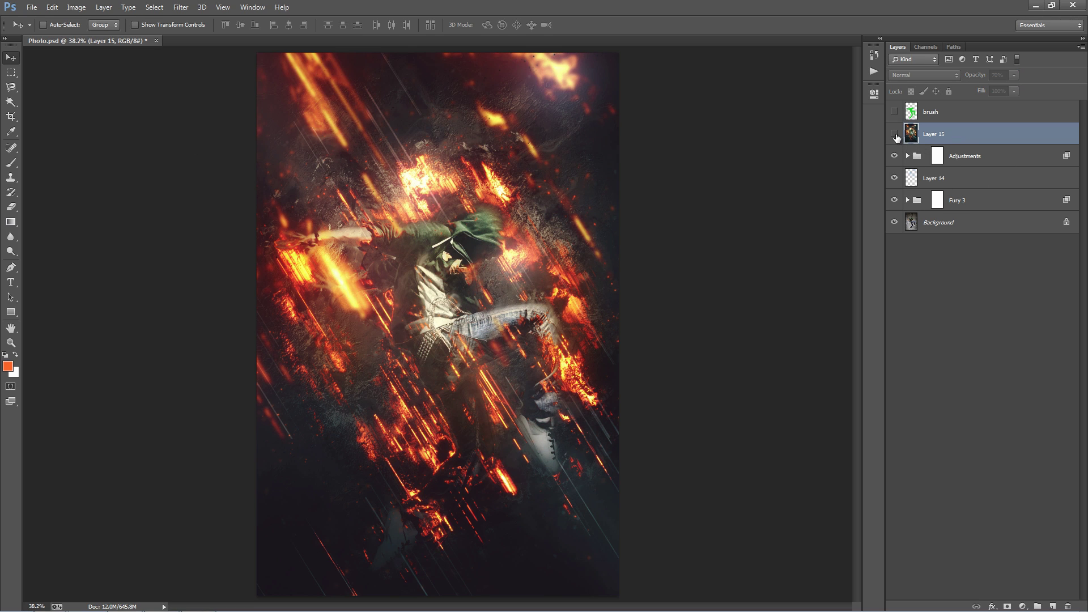
left_click(894, 134)
left_click(894, 134)
left_click(895, 134)
left_click(894, 134)
left_click(894, 133)
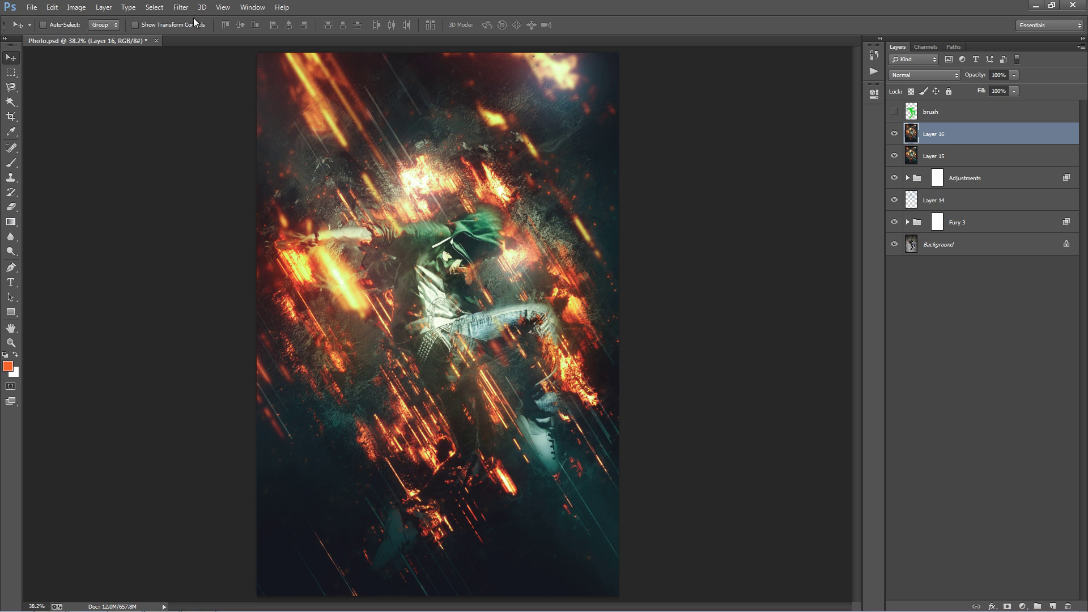
Apply the High Pass filter with a radius of 2.0 pixels to the newly stamped layer above the color-graded one.
left_click(180, 6)
mouse_move(226, 240)
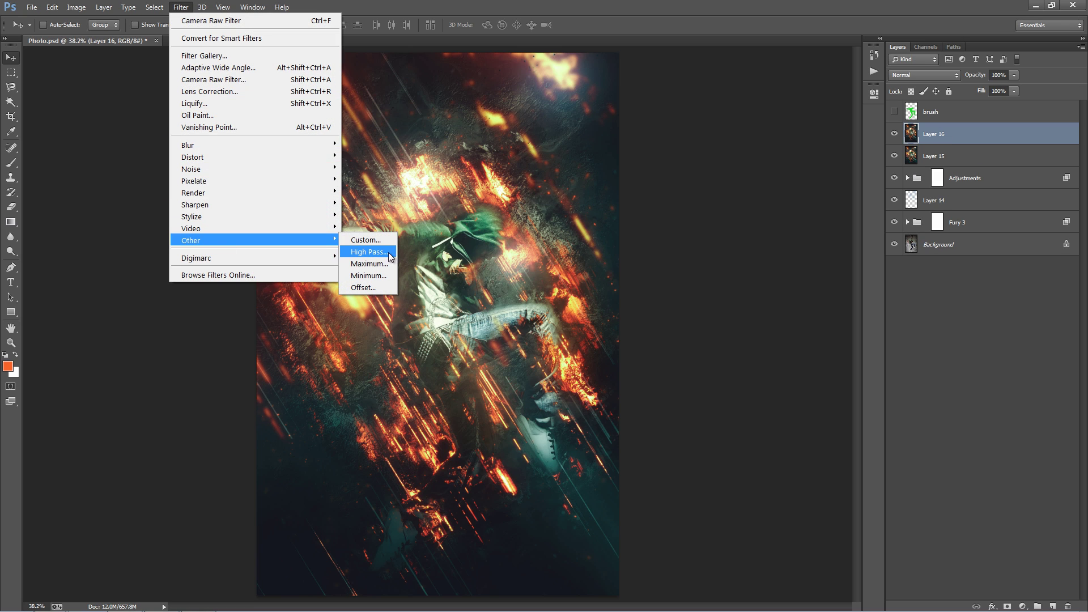
left_click(372, 251)
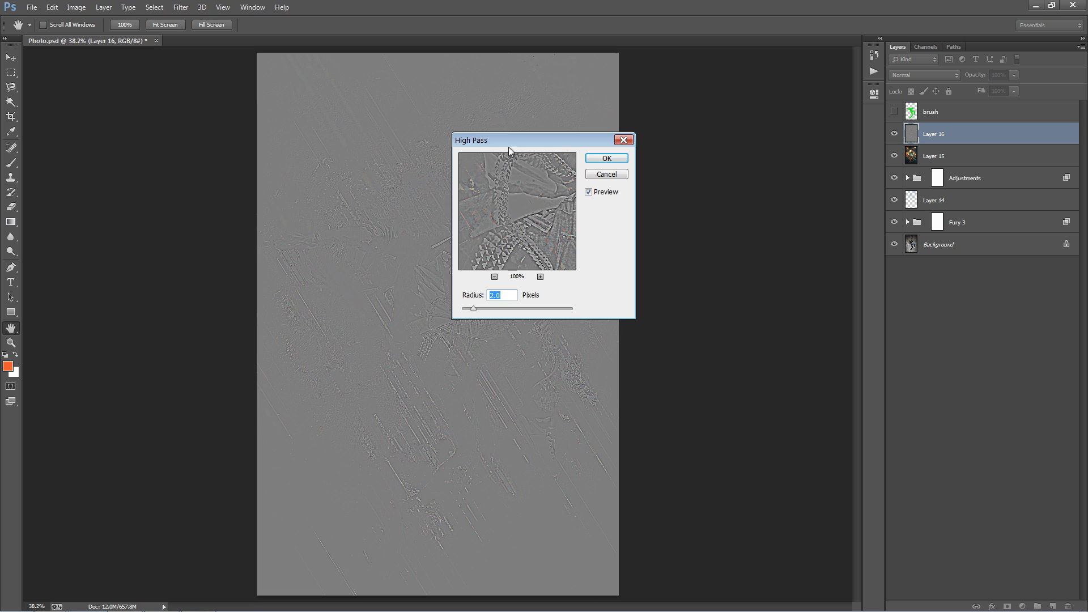
left_click_drag(521, 140, 605, 101)
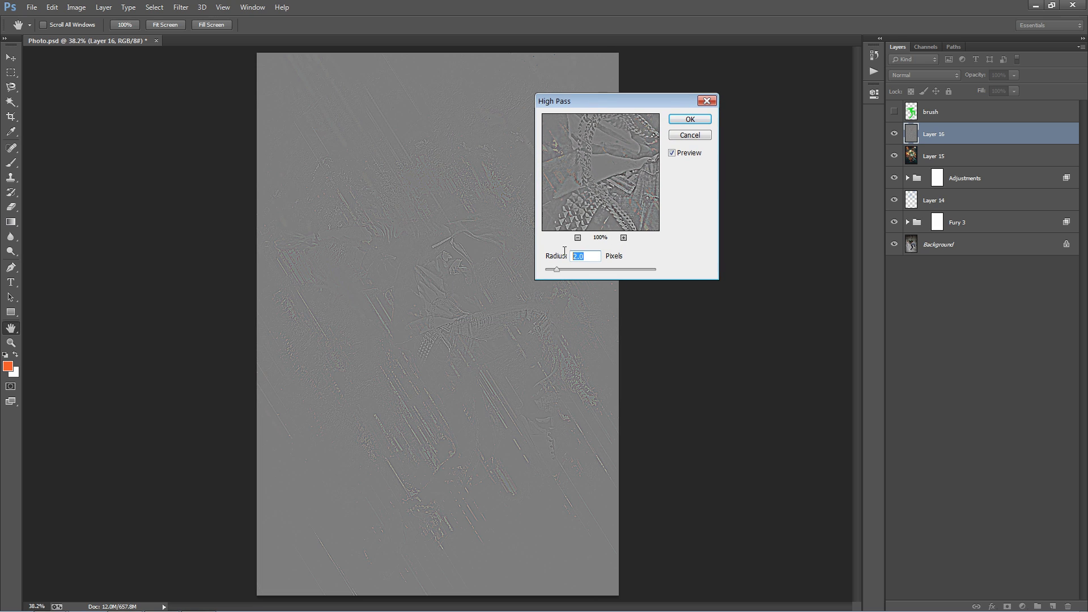
left_click(684, 122)
key("v")
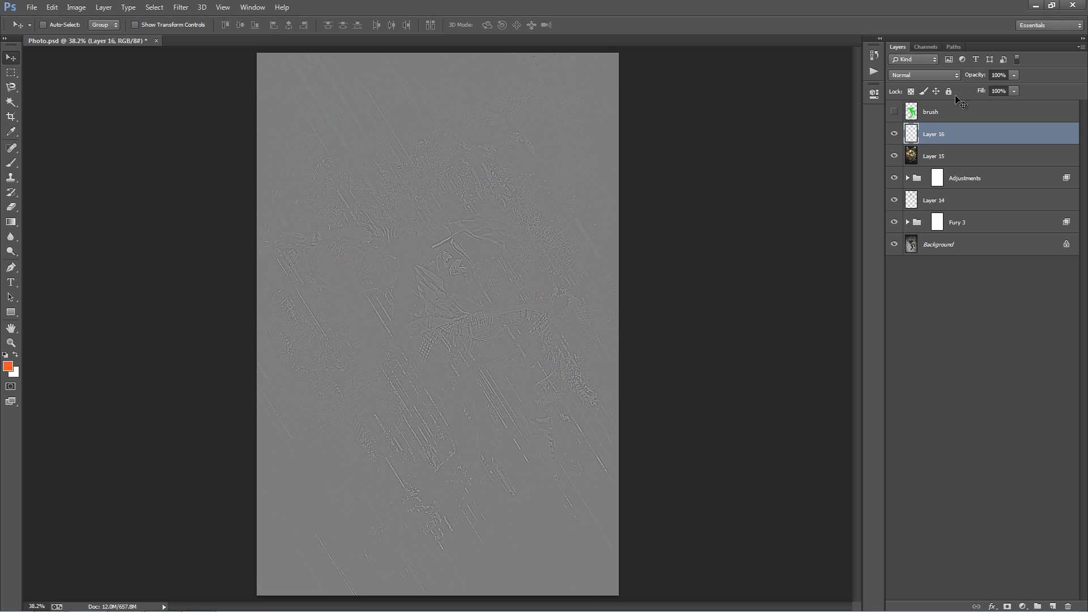
Blend the High Pass layer in Hard Light mode and reduce its opacity to 27% to sharpen the image subtly.
left_click(913, 77)
left_click(916, 240)
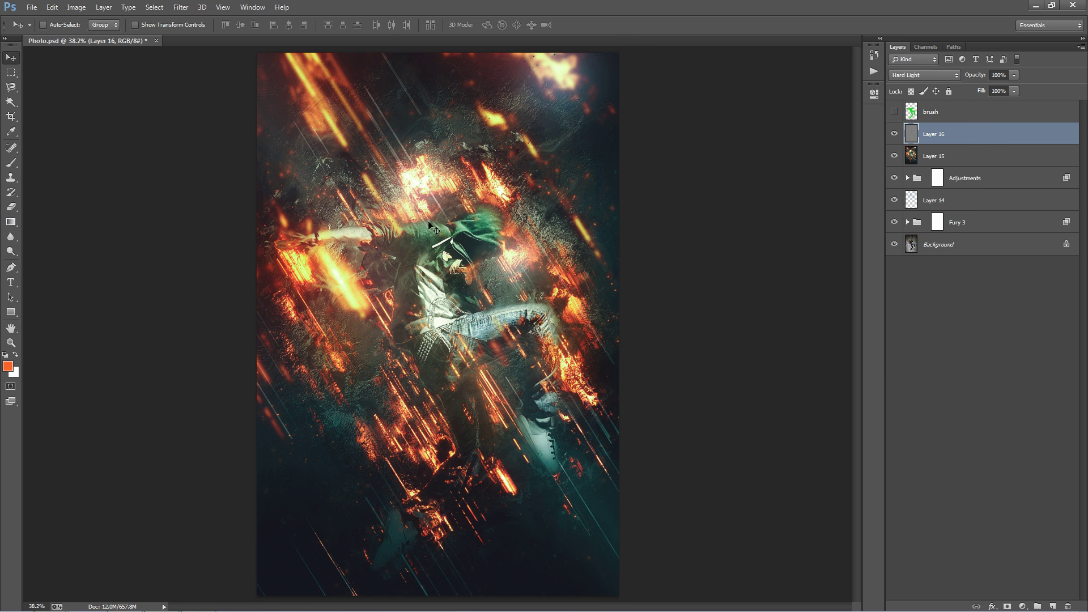
left_click_drag(979, 80, 168, 139)
Group all effect layers from the High Pass layer down to Fury 3 and compare the result with the original photo.
left_click(1001, 225, "shift")
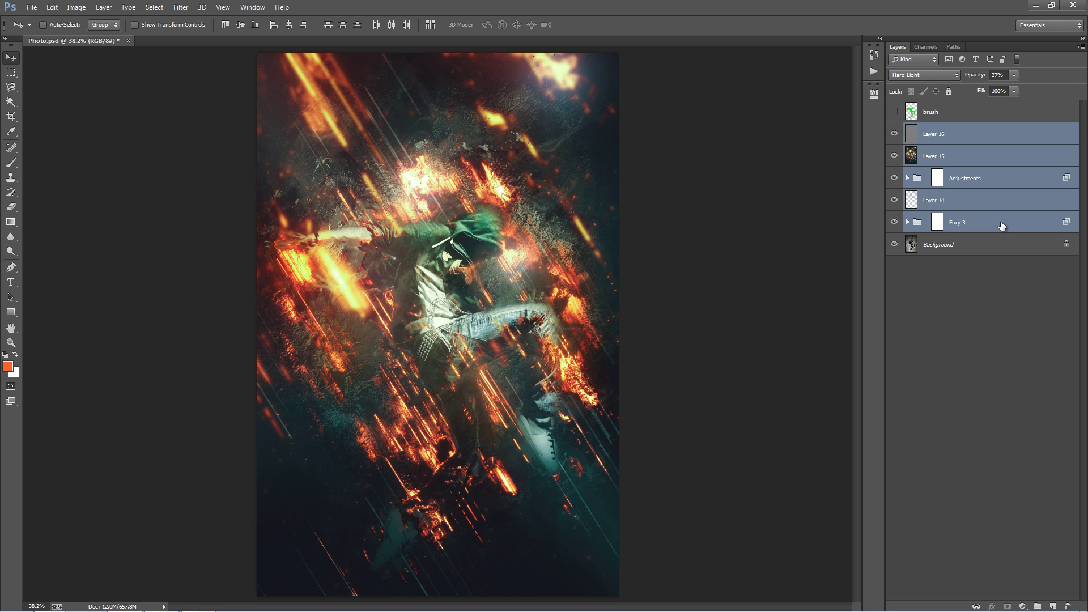
key("ctrl+g")
left_click(894, 130)
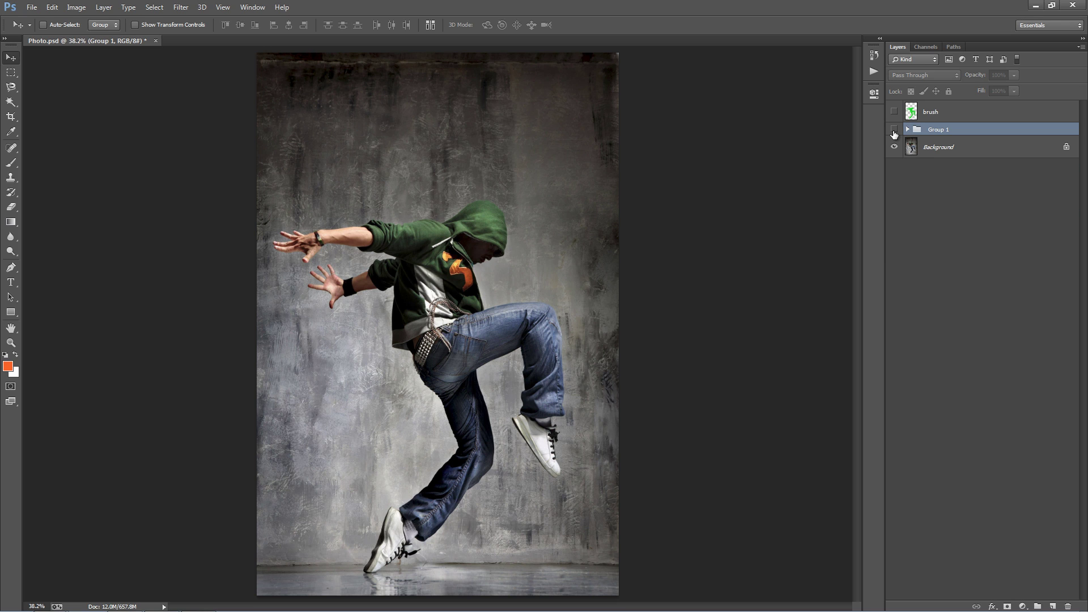
left_click(894, 130)
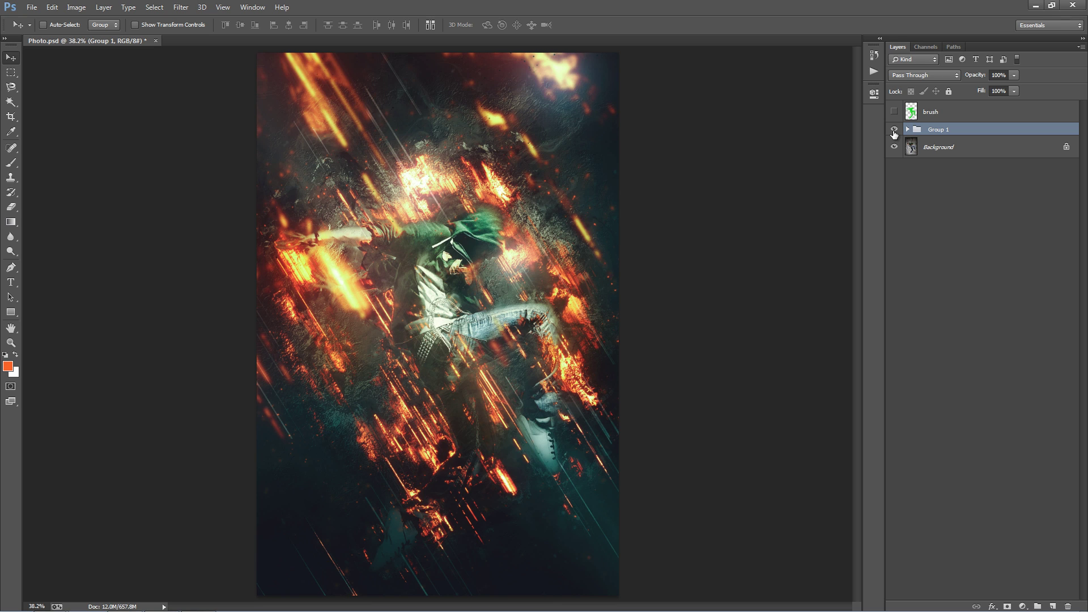
left_click(895, 131)
left_click(894, 131)
left_click(894, 130)
left_click(894, 130)
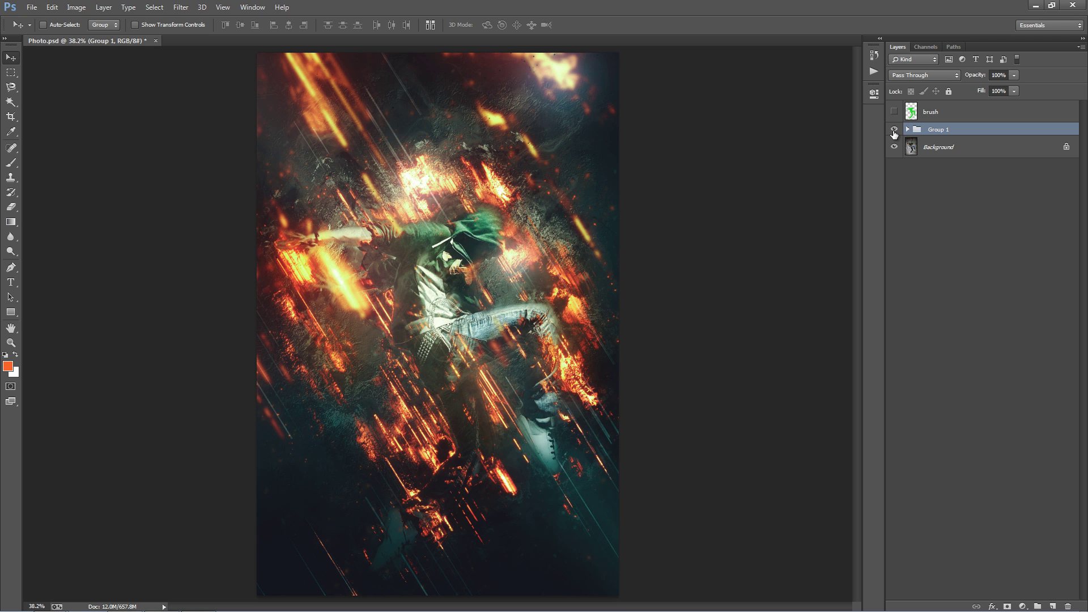